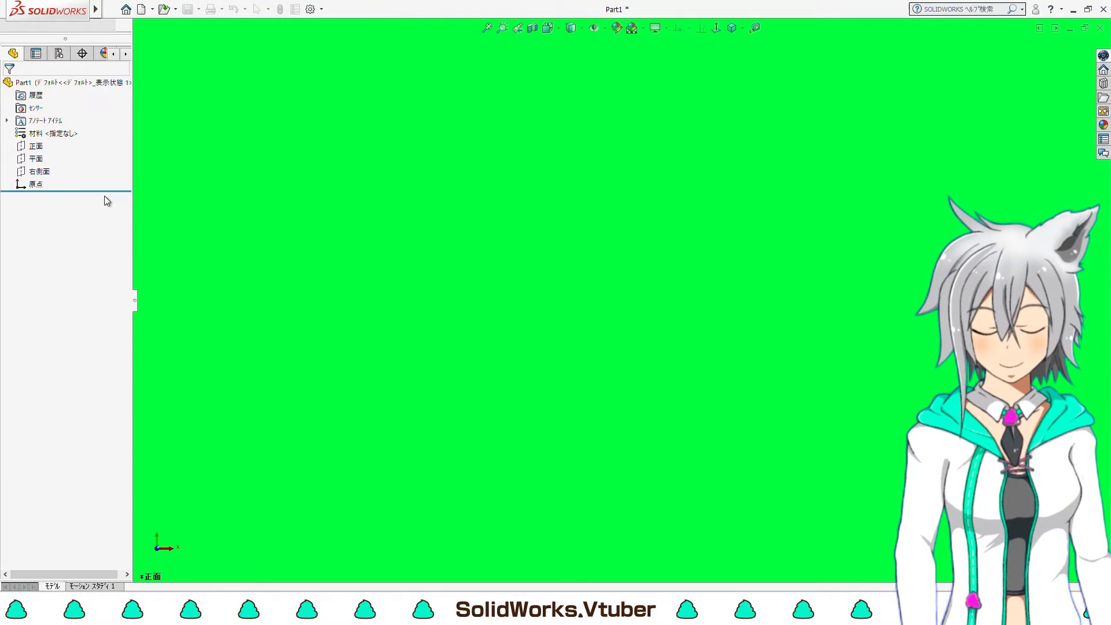
Start a sketch on the front plane and draw two nested rectangles, the outer about 53 × 81 mm, the inner about 42 × 65 mm
left_click(23, 196)
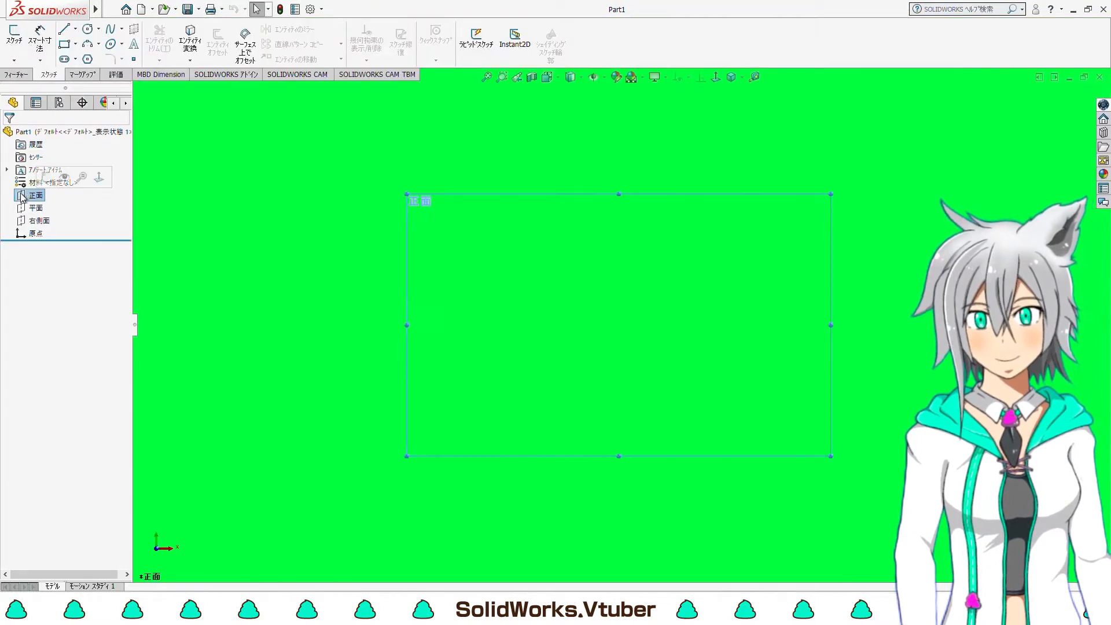
left_click(14, 35)
left_click(64, 44)
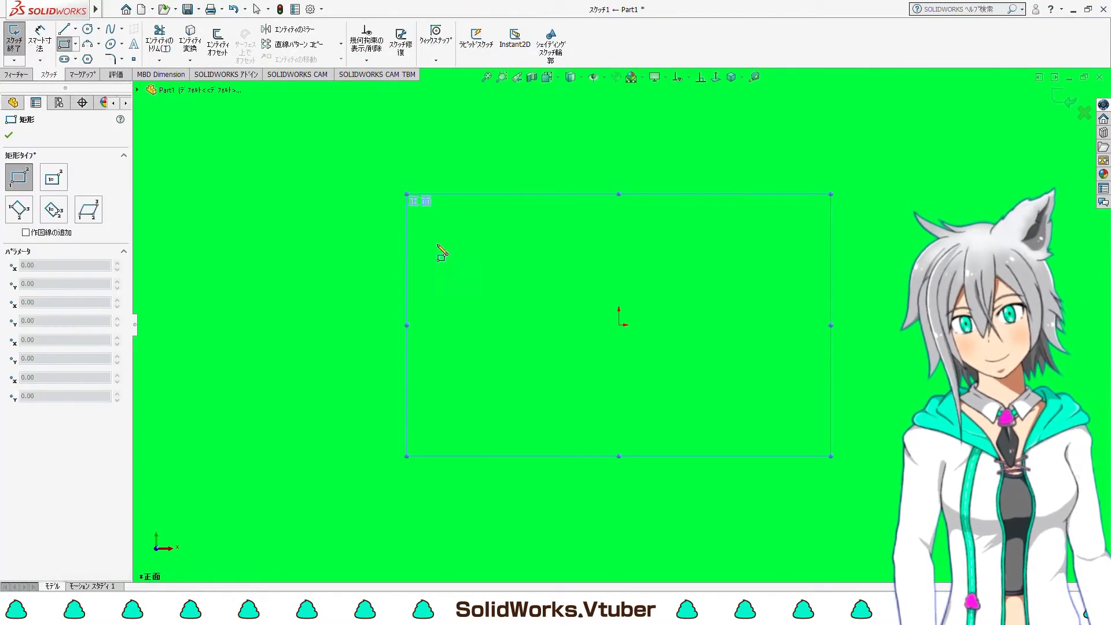
left_click(570, 242)
left_click(695, 434)
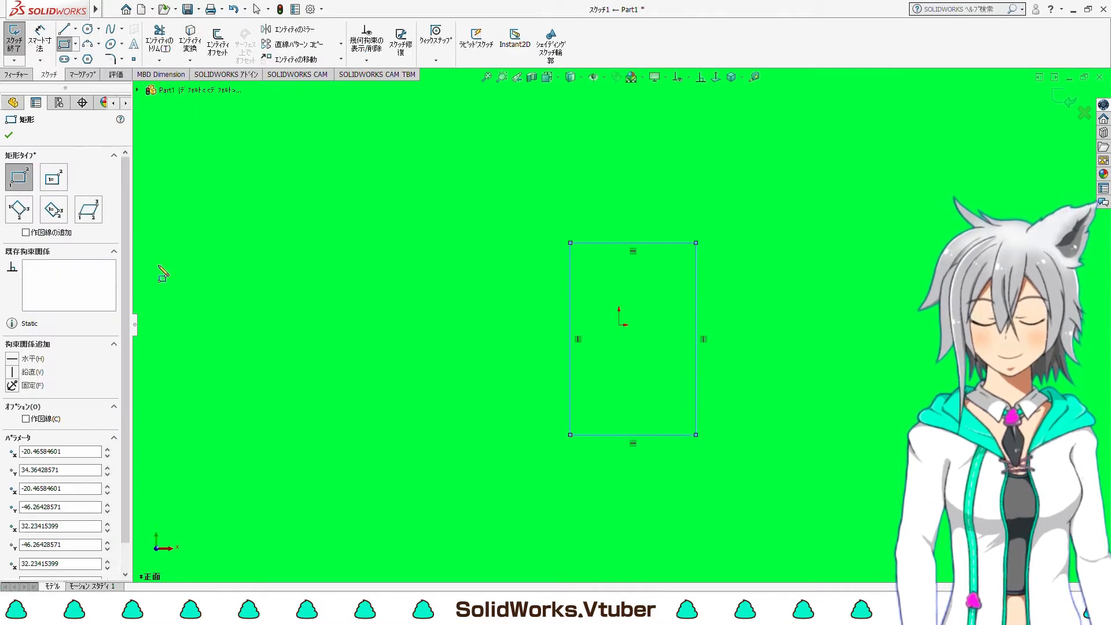
left_click(580, 261)
left_click(680, 417)
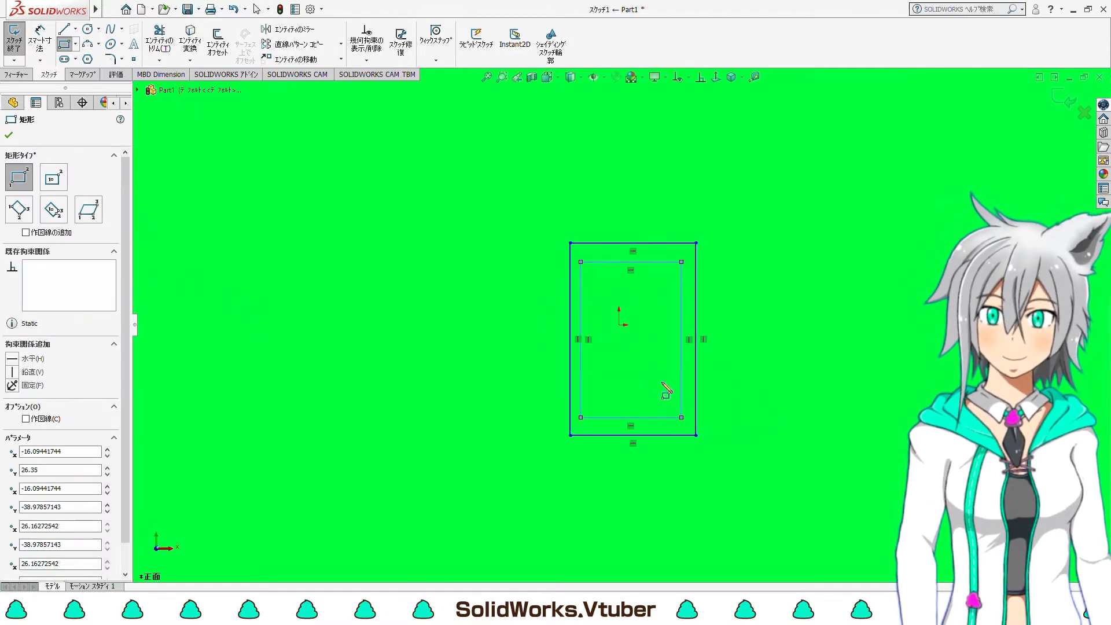
Draw two concentric circles directly above the rectangles, the outer one with a radius of about 16 mm
left_click(87, 29)
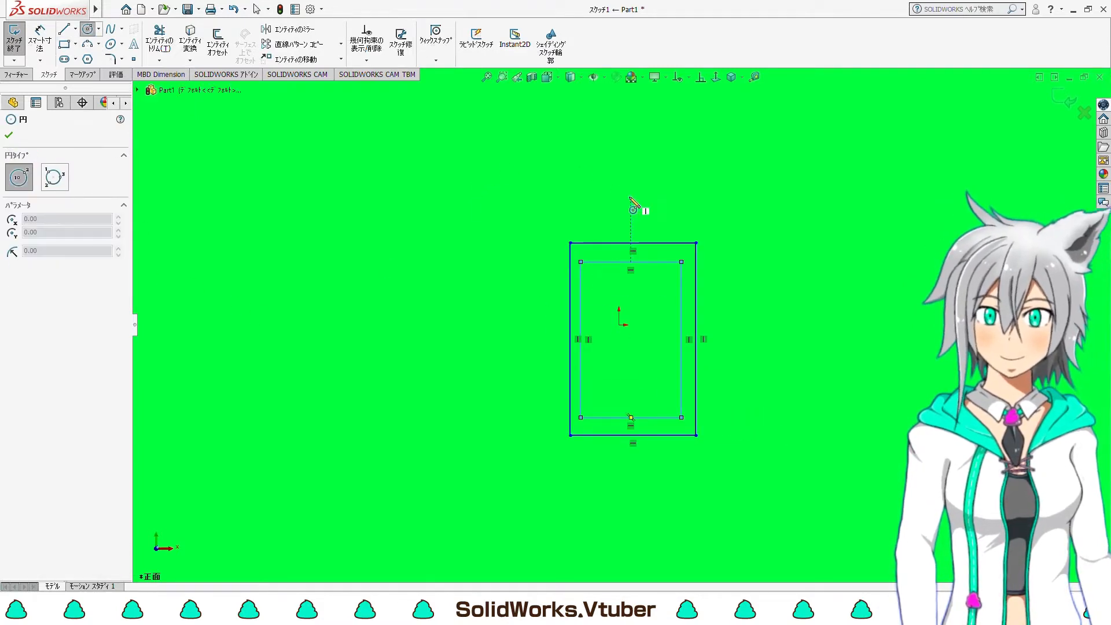
left_click(618, 193)
left_click(645, 220)
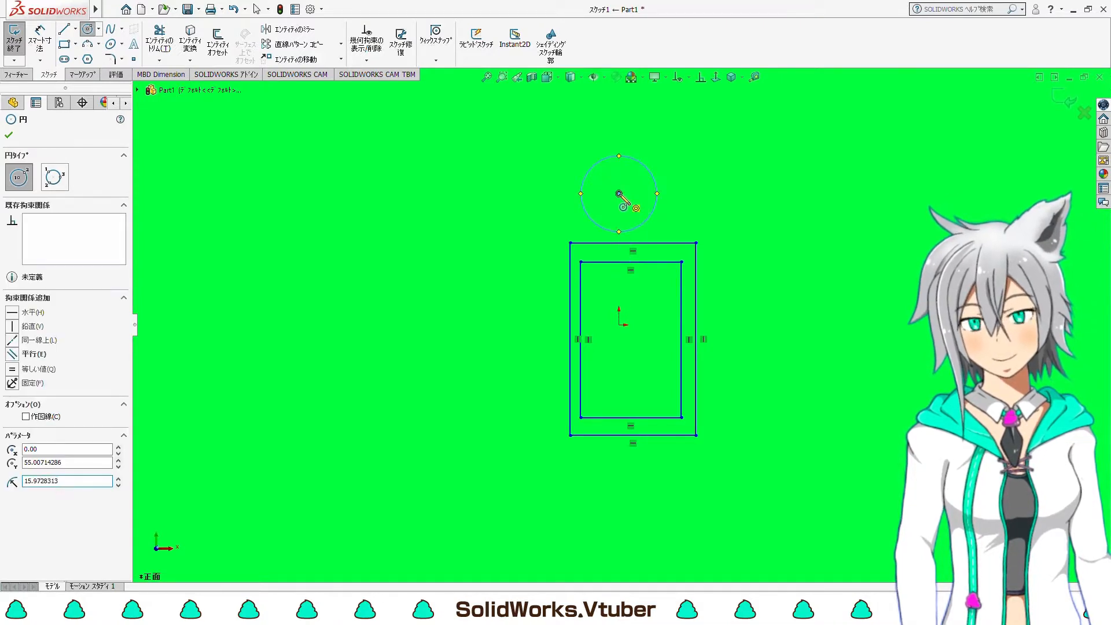
left_click(618, 194)
Dimension the outer rectangle to a height of 70 mm and a width of 32 mm
left_click(37, 52)
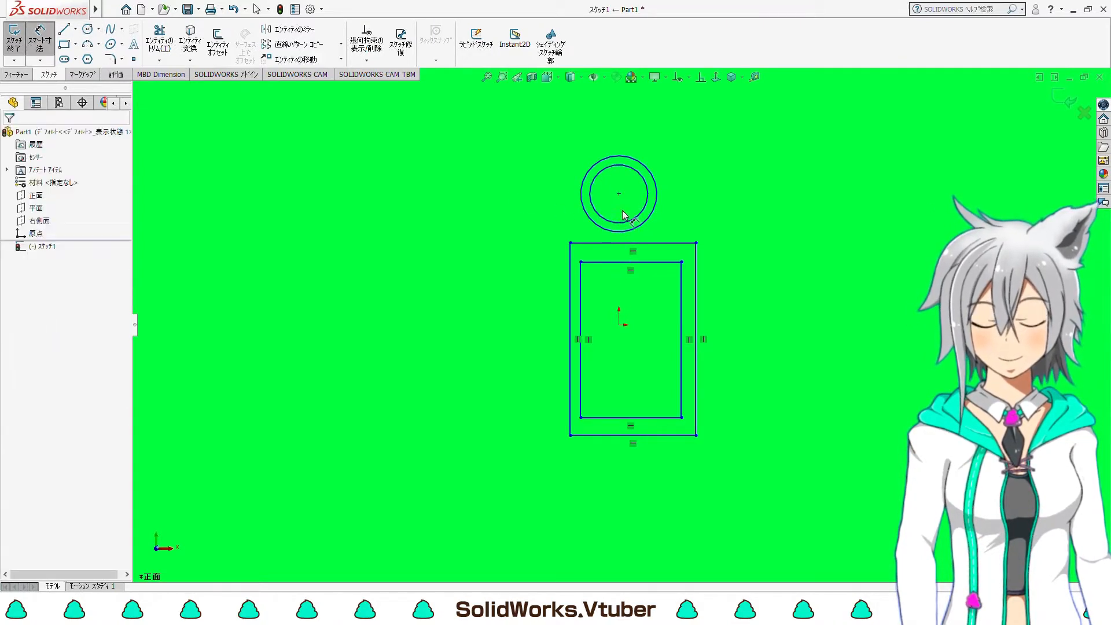
left_click(570, 284)
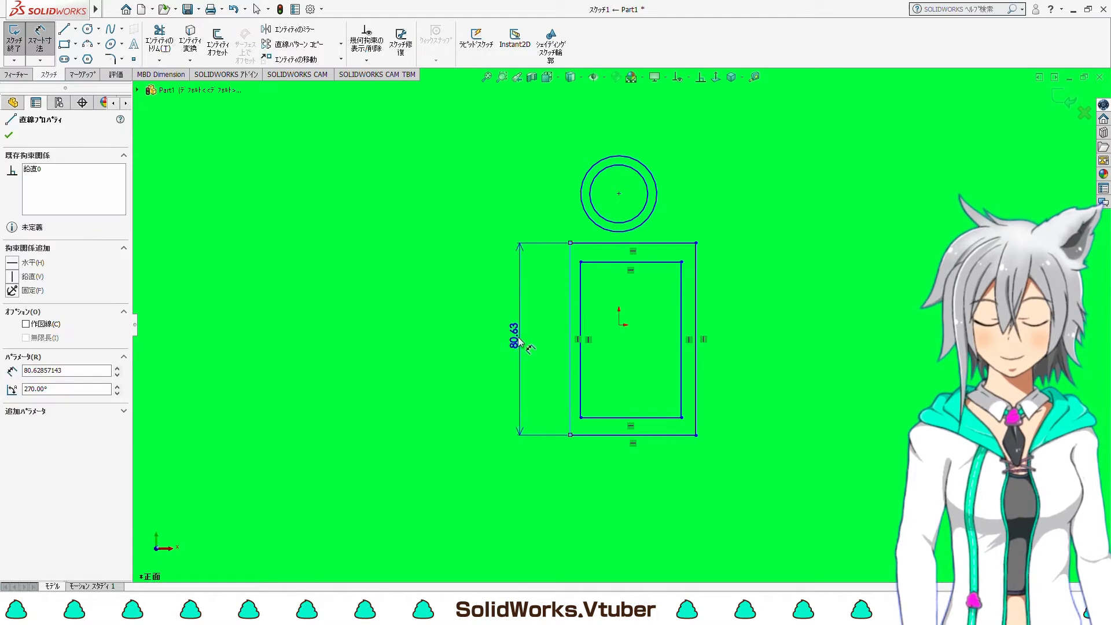
left_click(469, 295)
type("7")
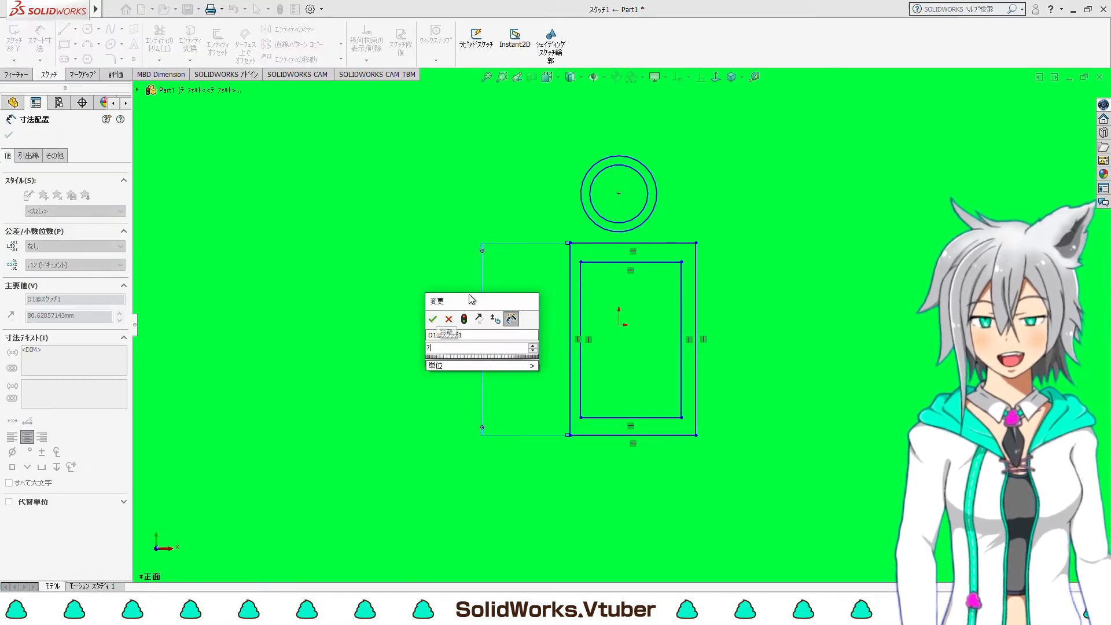
type("0")
key("Return")
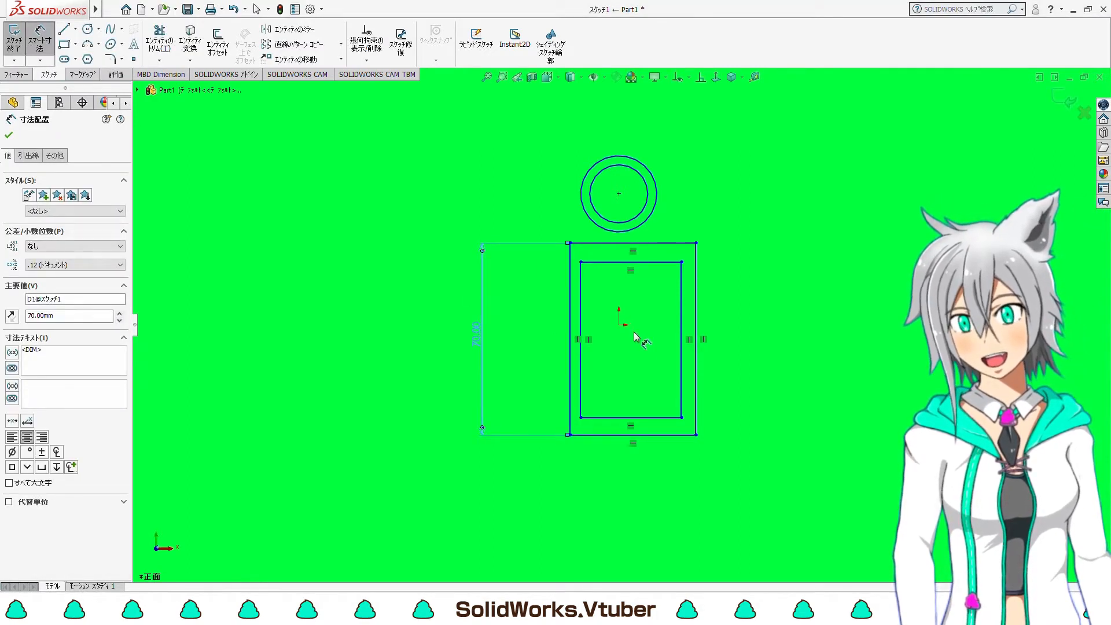
left_click(660, 437)
left_click(656, 489)
type("32")
key("Return")
Dimension the gap between the left edges of the inner and outer rectangles to 0.7 mm
scroll(678, 314, "down", 3)
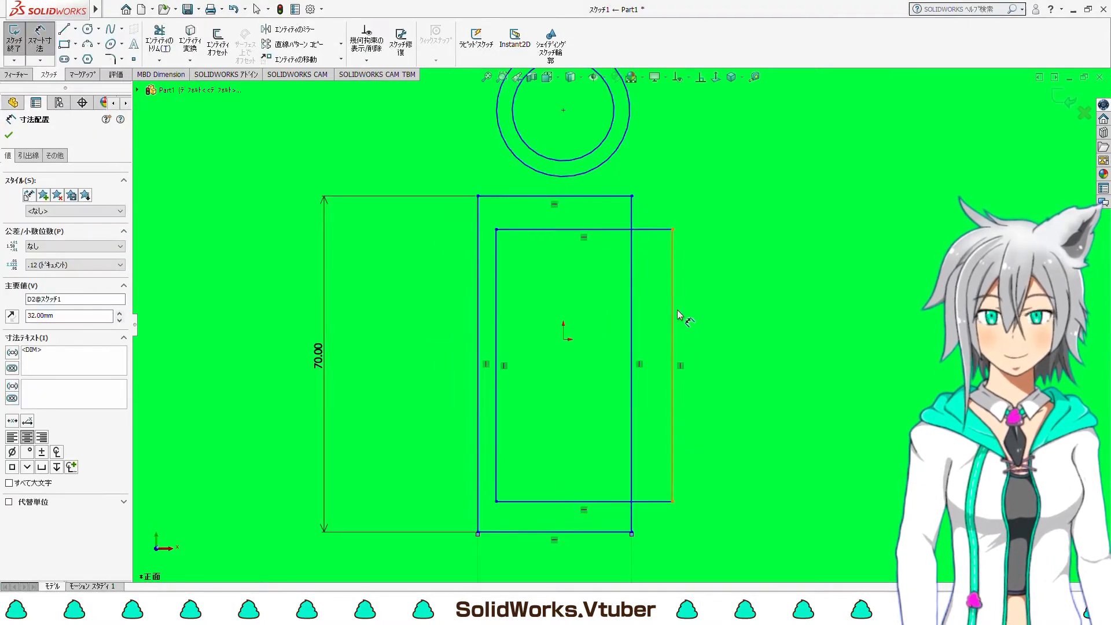
left_click(493, 280)
left_click(478, 279)
left_click(510, 289)
type("0.7")
key("Return")
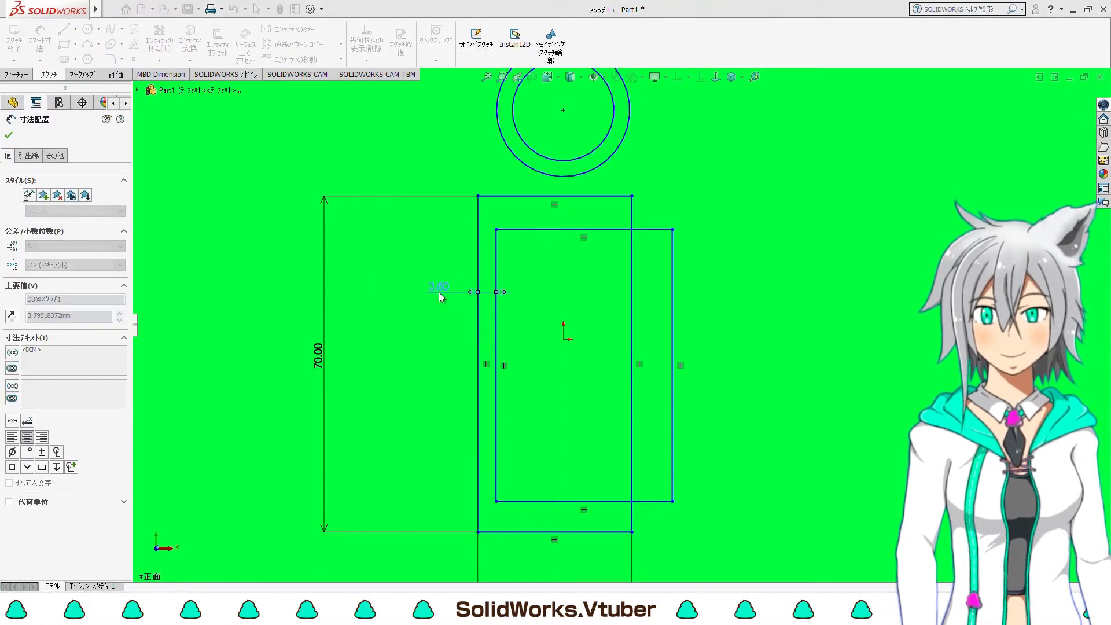
Dimension the gap between the top edges of the inner and outer rectangles to 6 mm
left_click(613, 230)
left_click(606, 196)
left_click(673, 219)
type("7")
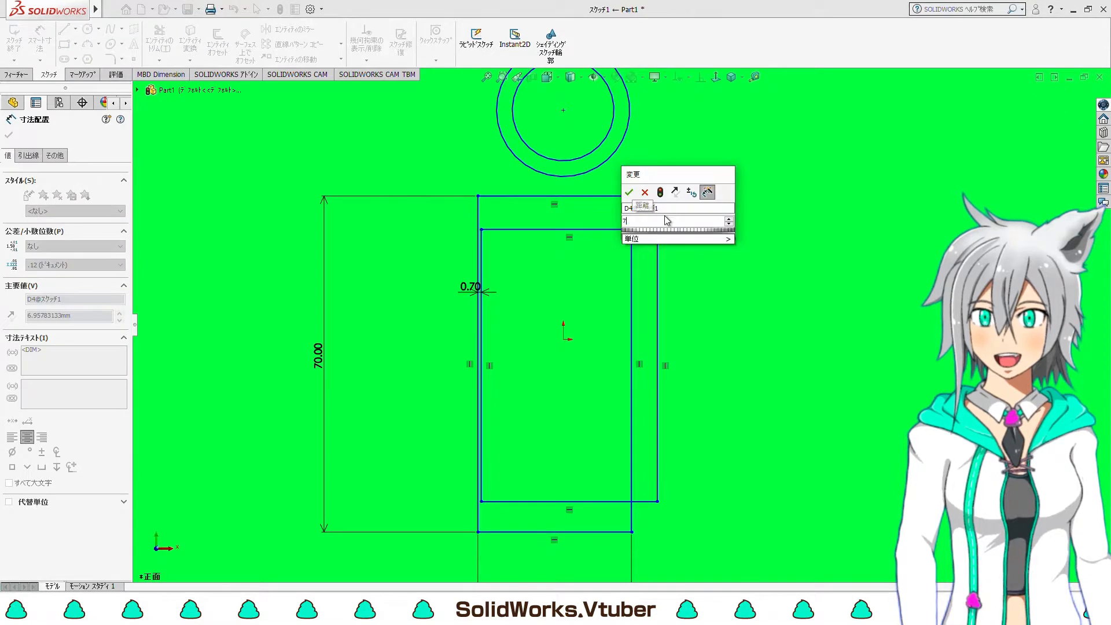
key("BackSpace")
type("6")
key("Return")
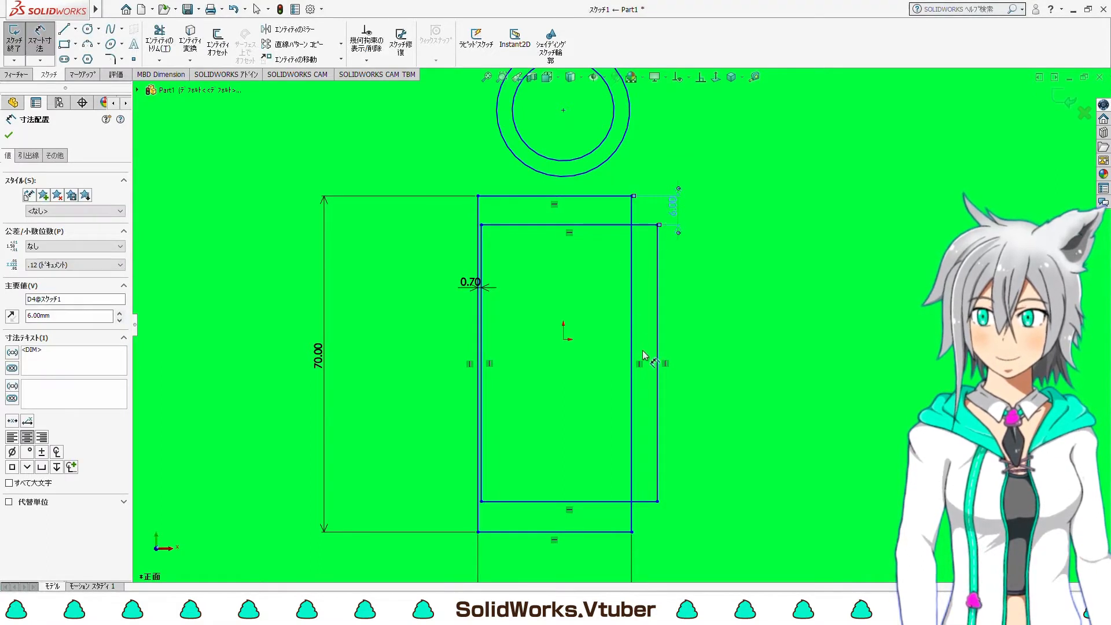
Dimension the gap between the bottom edges of the inner and outer rectangles to 6 mm
scroll(637, 341, "up", 1)
left_click(600, 500)
left_click(615, 472)
left_click(682, 499)
type("6")
key("Return")
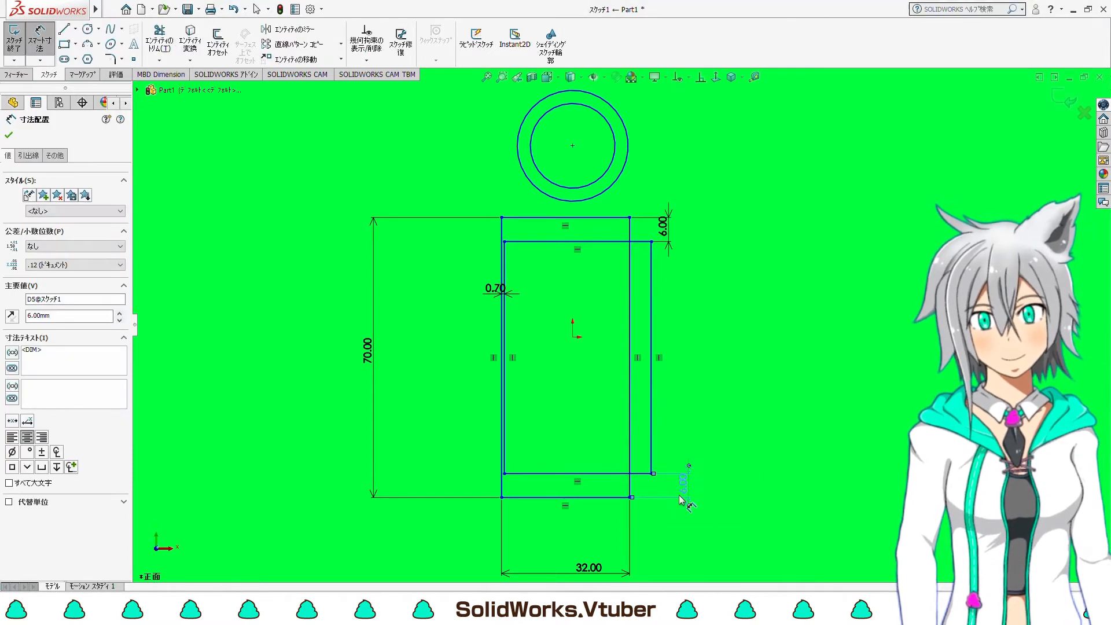
Add a vertical relation between the origin and the top-edge midpoints of both rectangles
scroll(737, 353, "down", 1)
left_click(678, 78)
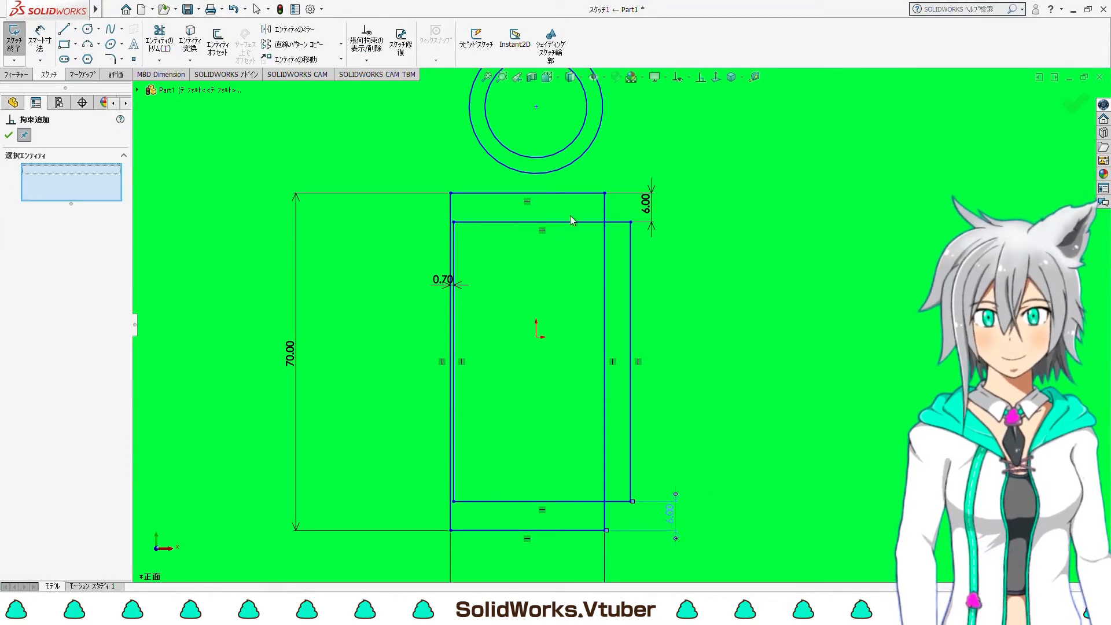
right_click(542, 190)
left_click(570, 232)
right_click(570, 224)
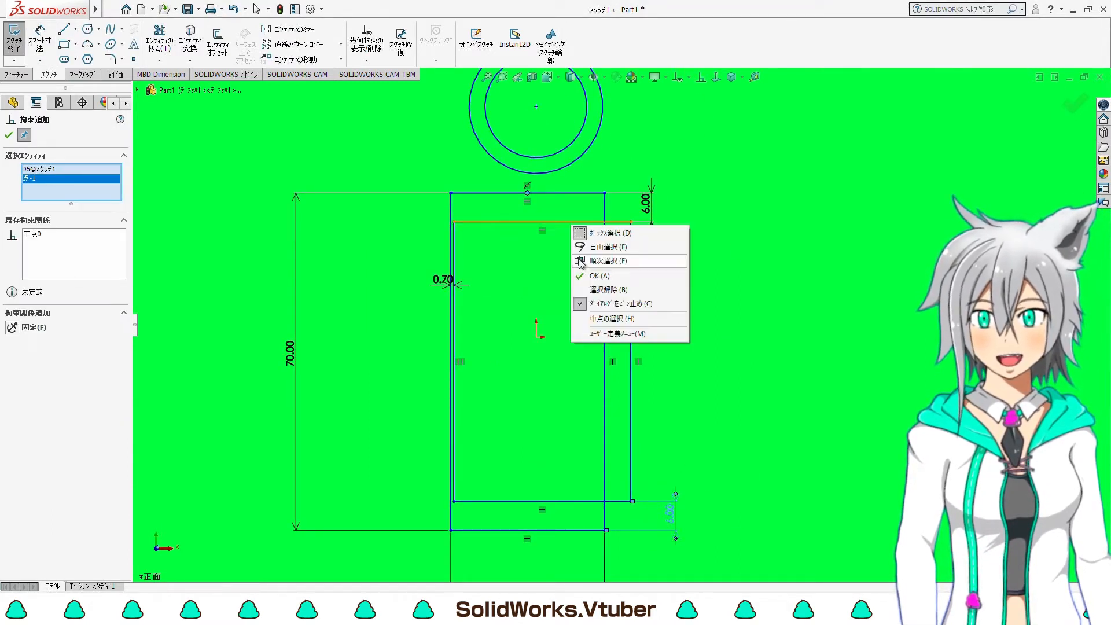
left_click(579, 341)
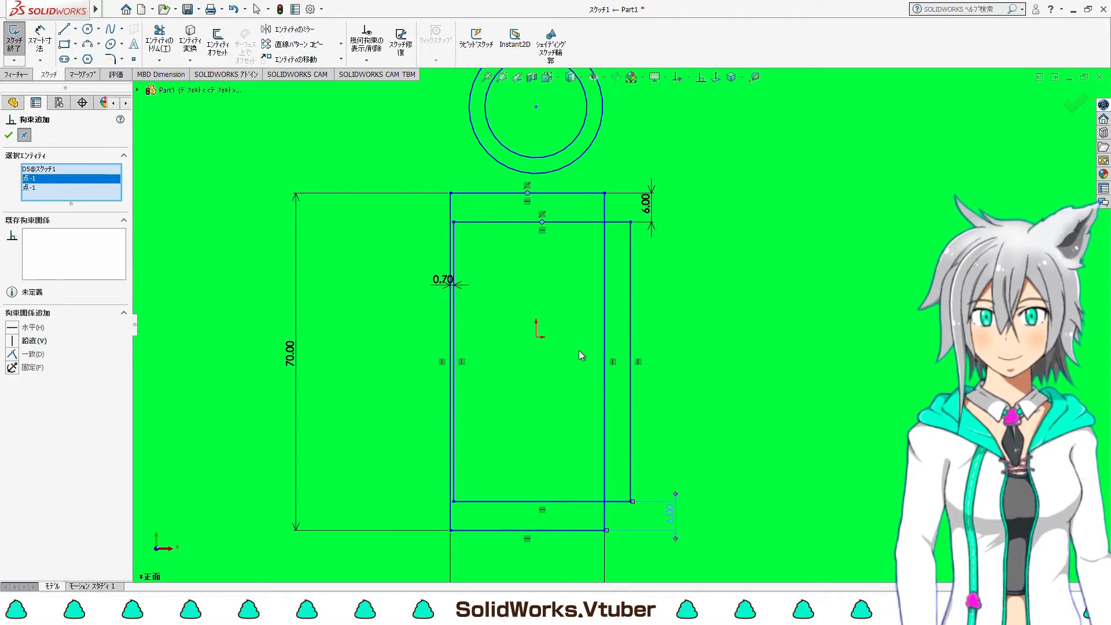
left_click(537, 337)
left_click(42, 340)
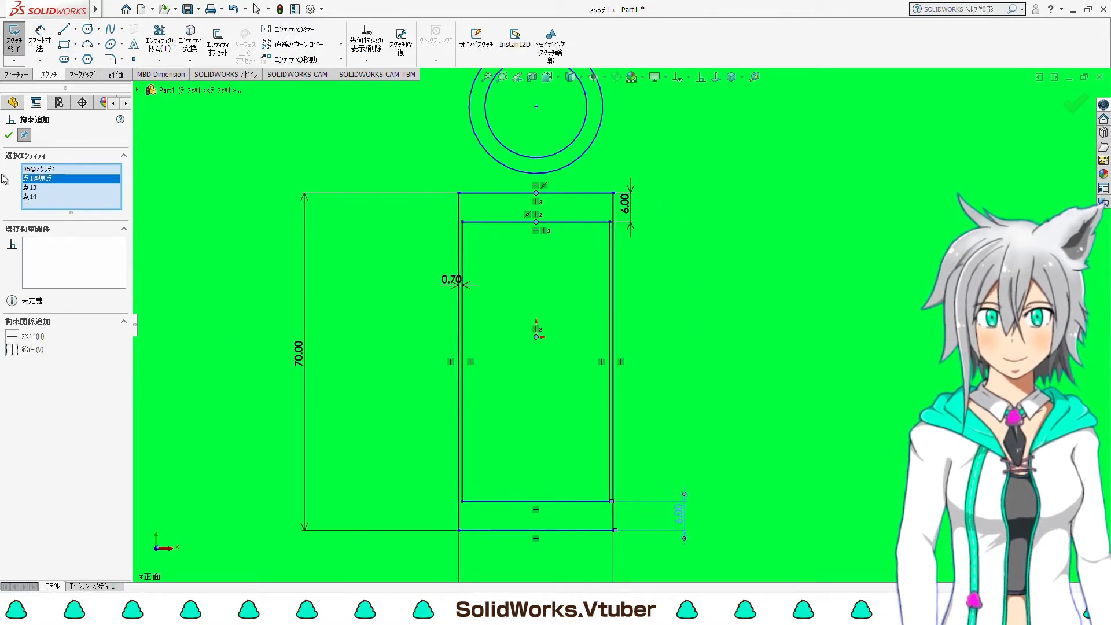
left_click(9, 137)
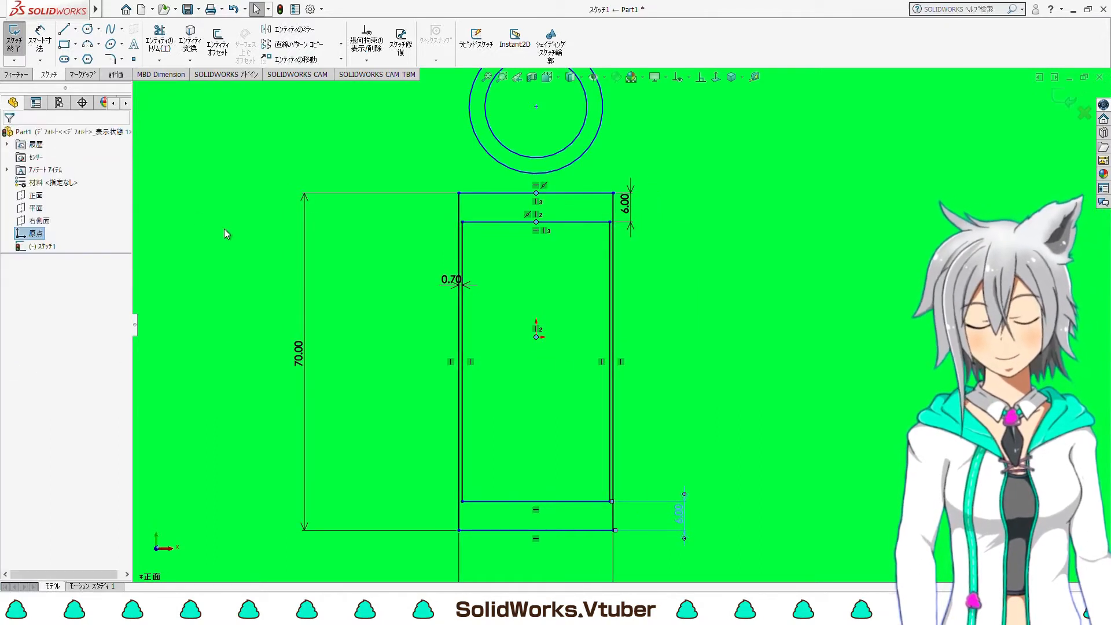
Add a horizontal relation between the midpoint of the outer rectangle's left edge and the origin
left_click(700, 79)
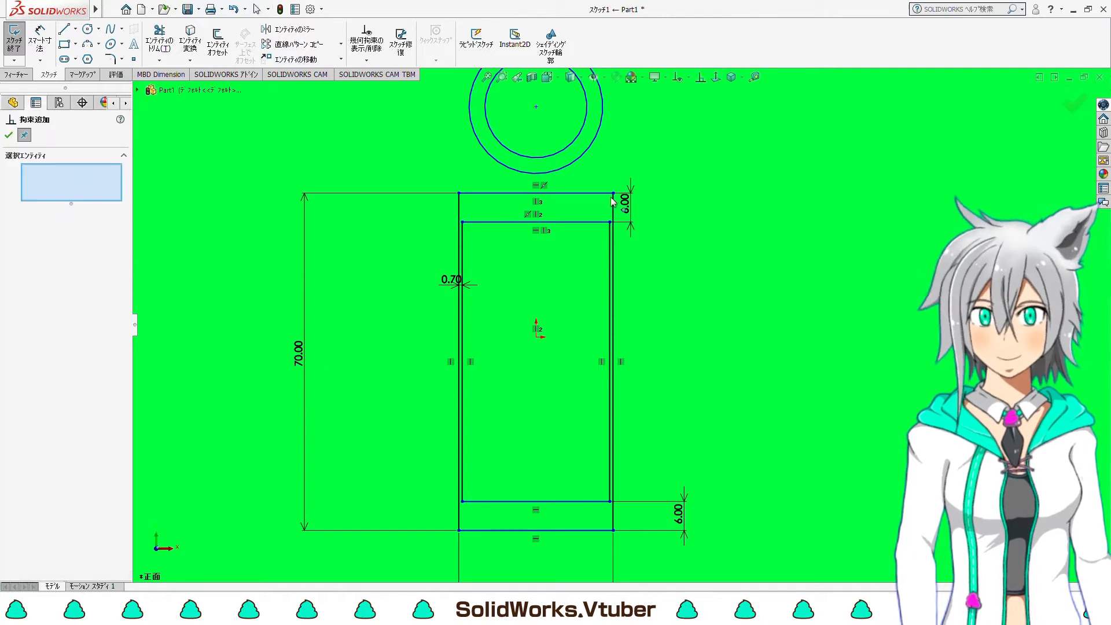
right_click(457, 210)
left_click(491, 304)
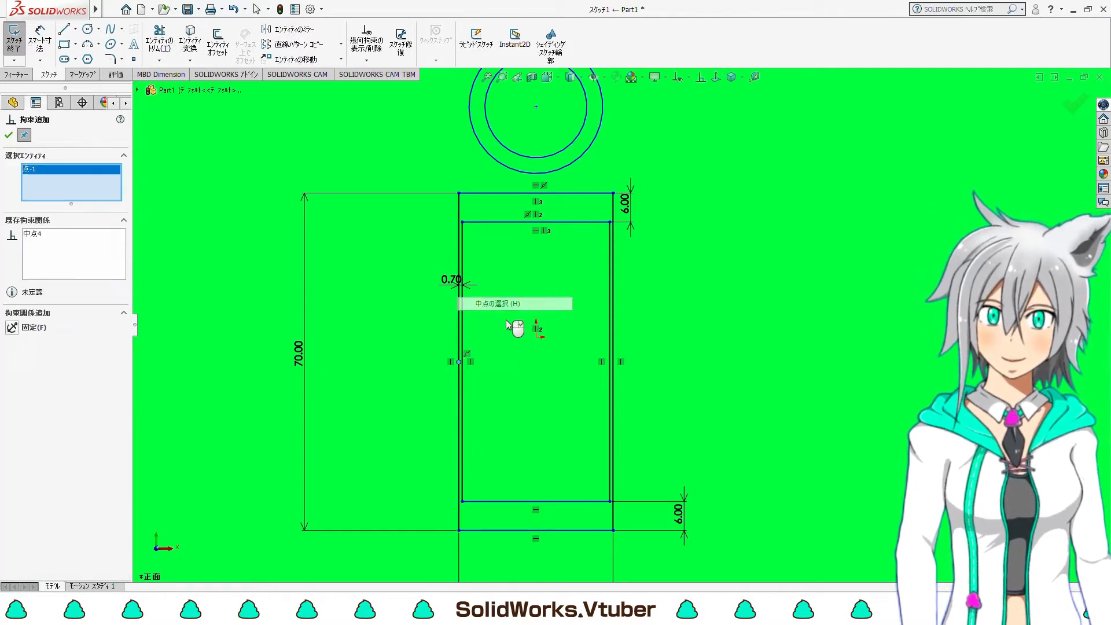
left_click(535, 336)
left_click(17, 329)
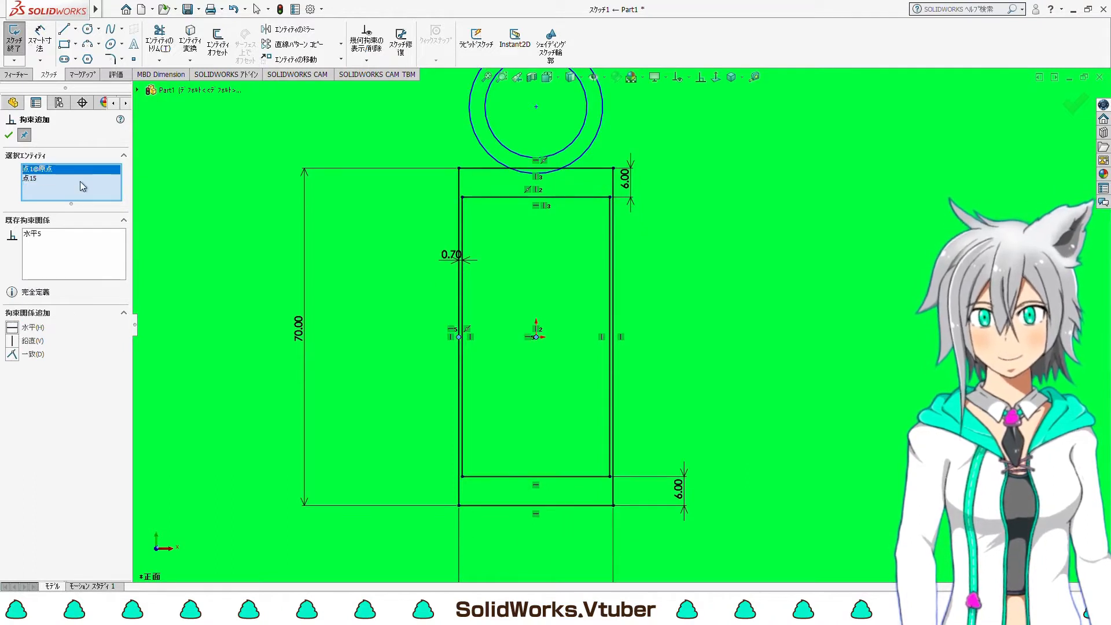
left_click(8, 135)
Dimension the radial gap between the two concentric circles to 0.5 mm
scroll(538, 399, "up", 3)
scroll(560, 236, "down", 3)
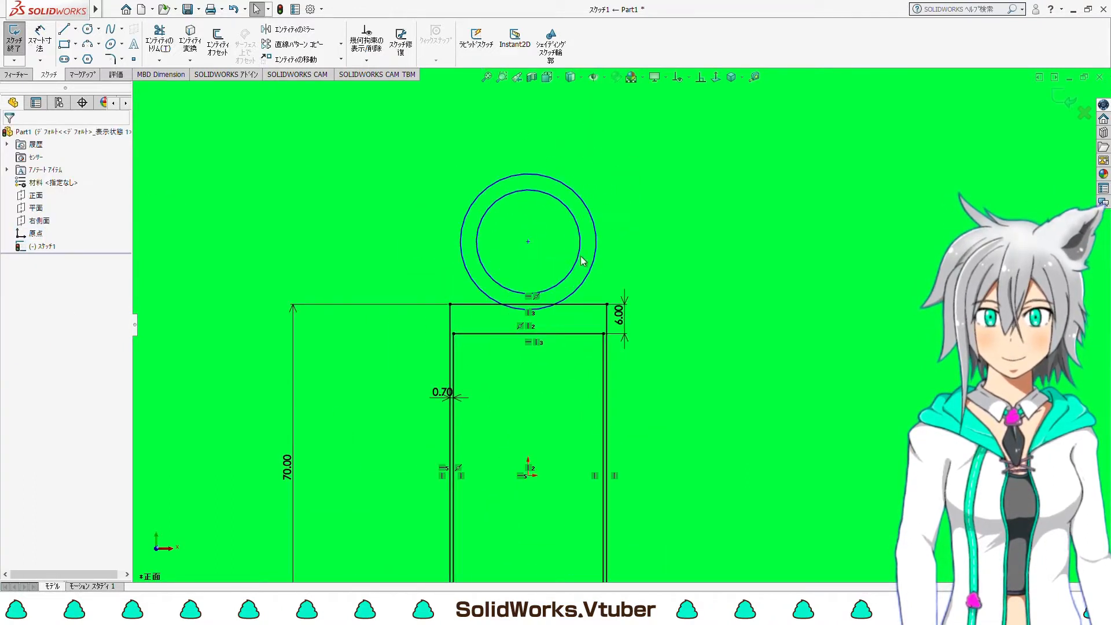
left_click(40, 39)
scroll(530, 243, "down", 2)
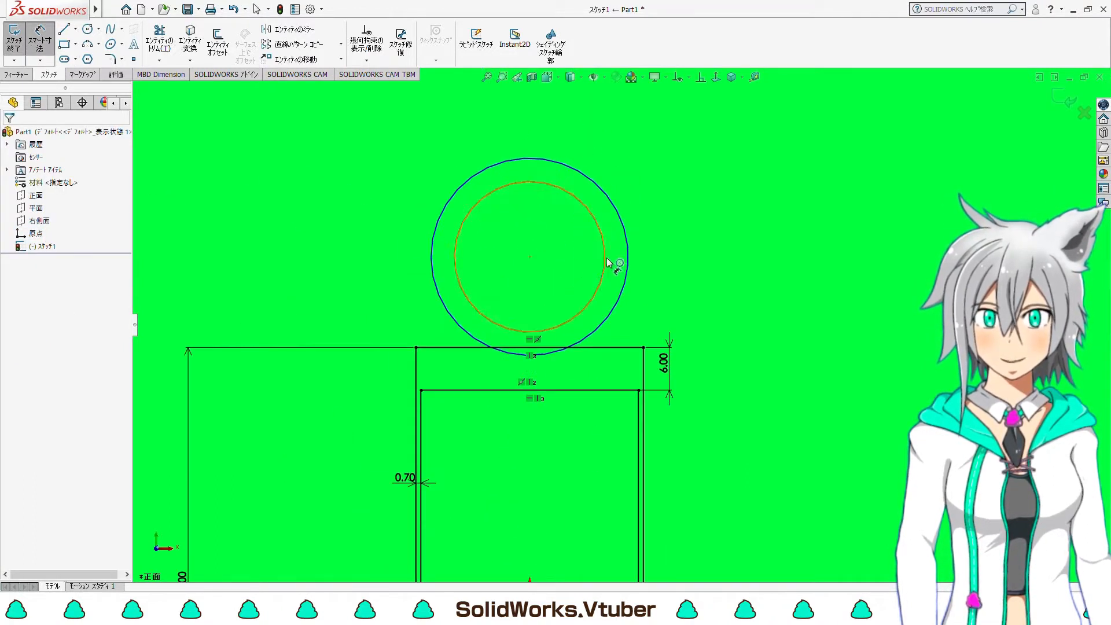
left_click(608, 255)
left_click(626, 259)
left_click(694, 270)
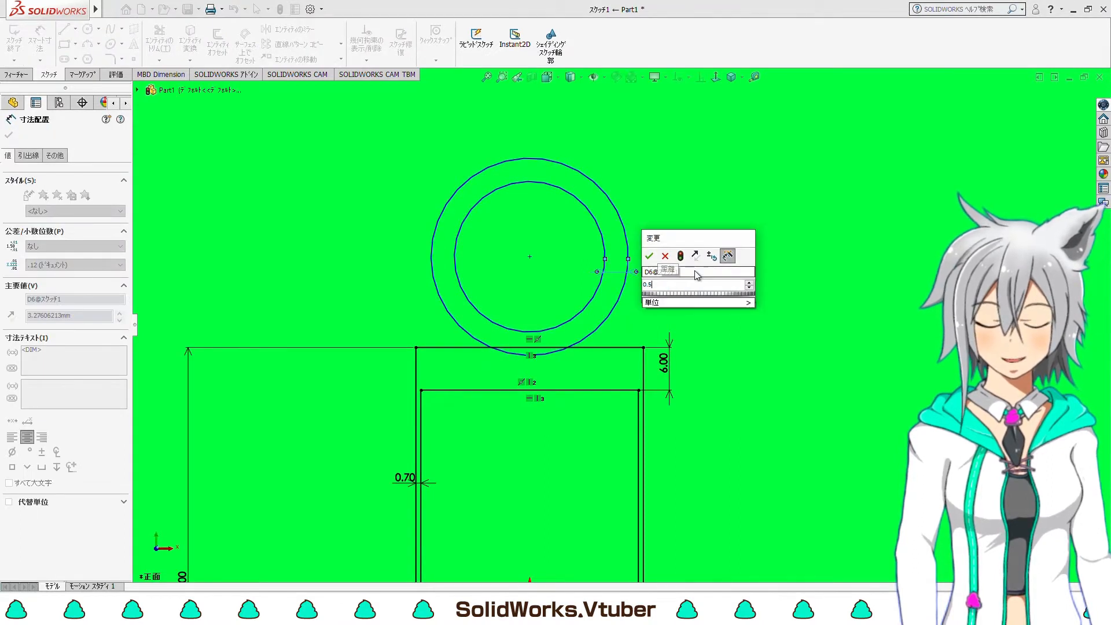
key("Return")
Dimension the outer circle's diameter to 3 mm
scroll(650, 293, "up", 2)
scroll(613, 318, "down", 3)
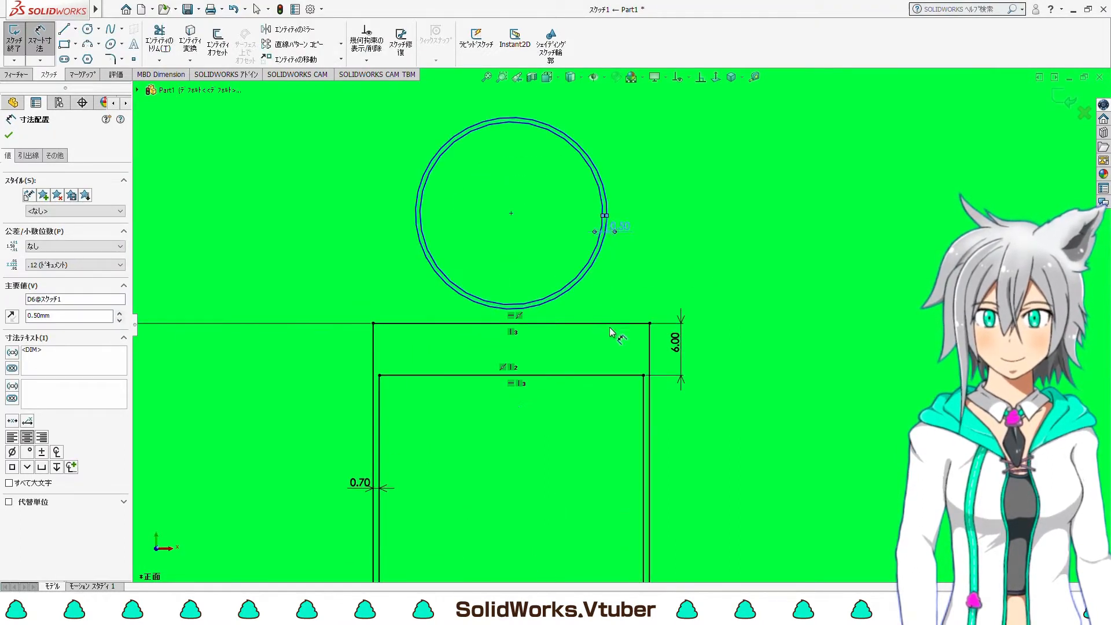
left_click(570, 293)
left_click(662, 286)
type("3")
key("Return")
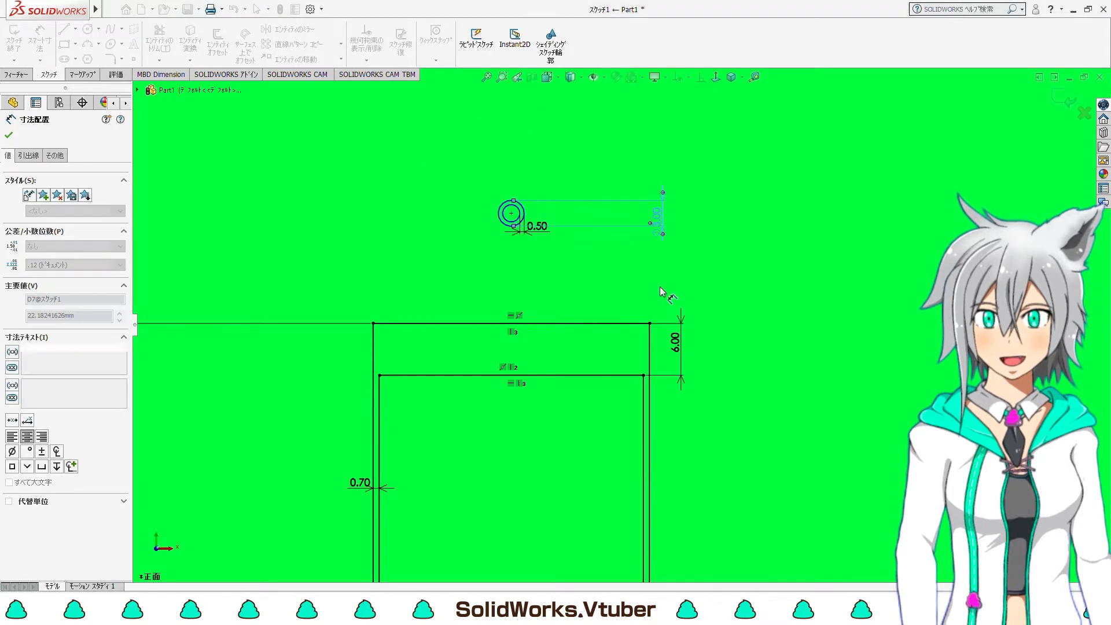
Dimension the distance from the circles' centre to the inner rectangle's top edge as 6.5 mm
left_click(510, 213)
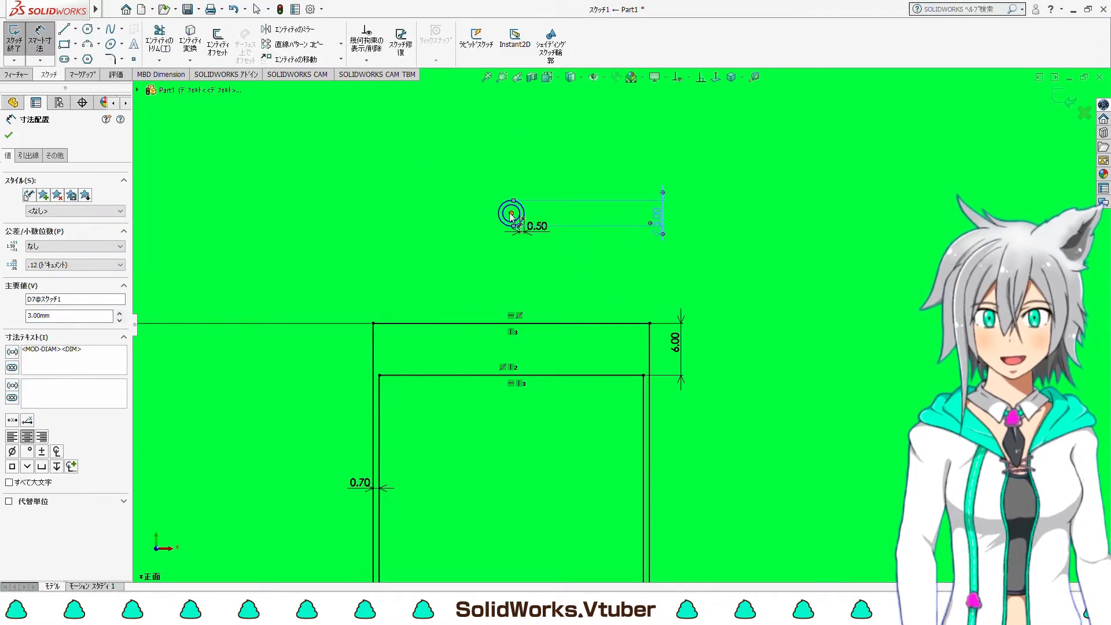
left_click(536, 376)
left_click(562, 348)
type("6.5")
key("Return")
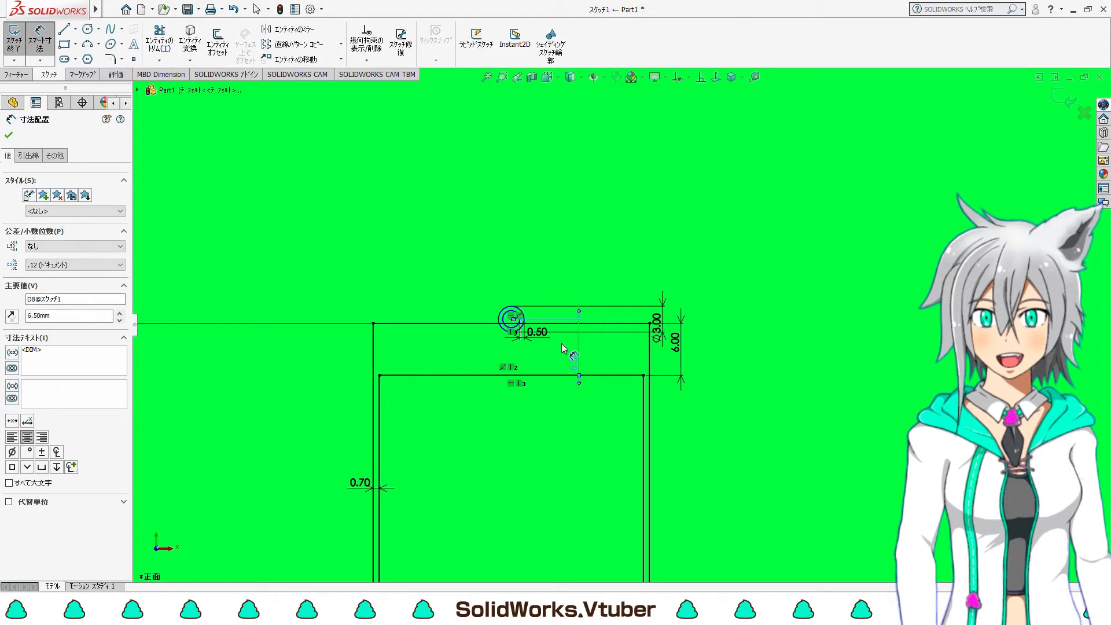
Add a vertical relation between the circles' centre point and the origin, clearing the unwanted dimension from the selection
left_click(700, 77)
scroll(491, 313, "up", 2)
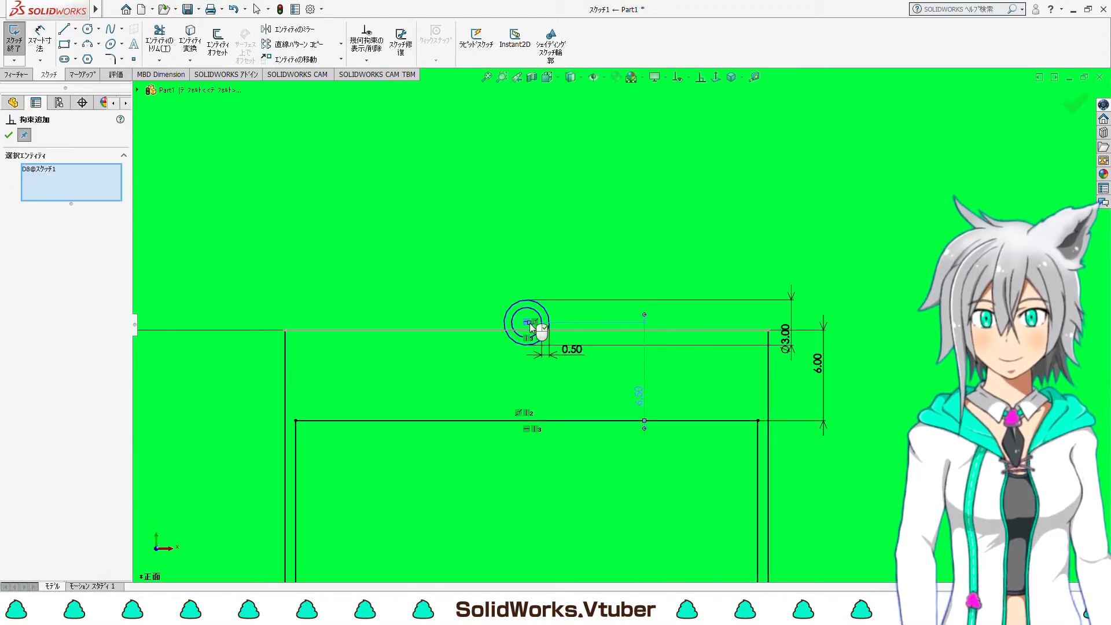
scroll(575, 348, "down", 2)
scroll(613, 430, "up", 2)
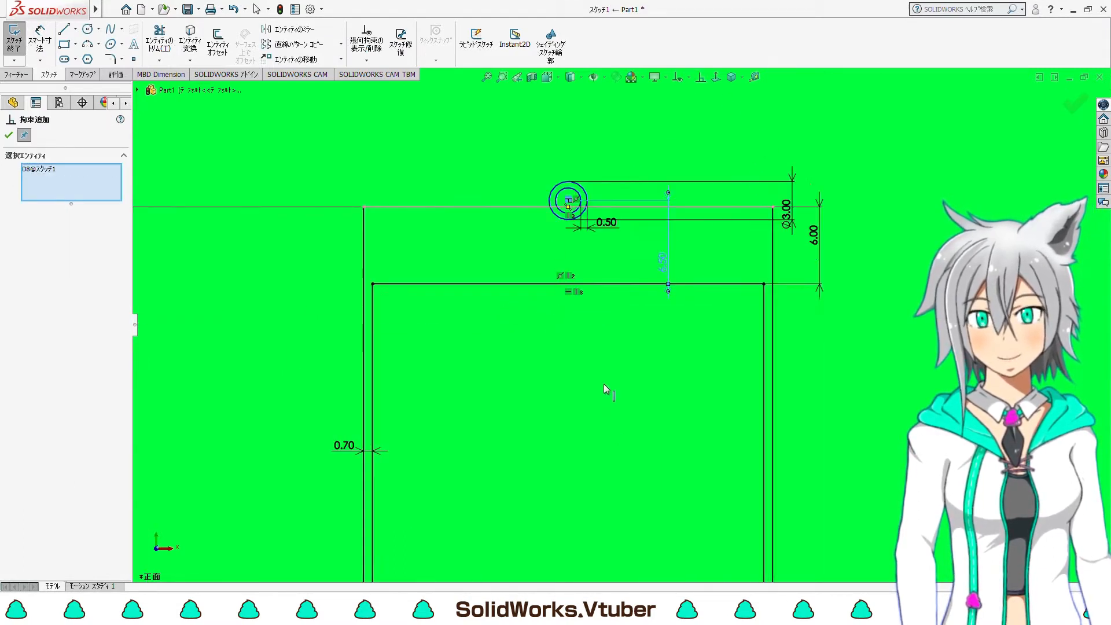
right_click(27, 169)
left_click(57, 191)
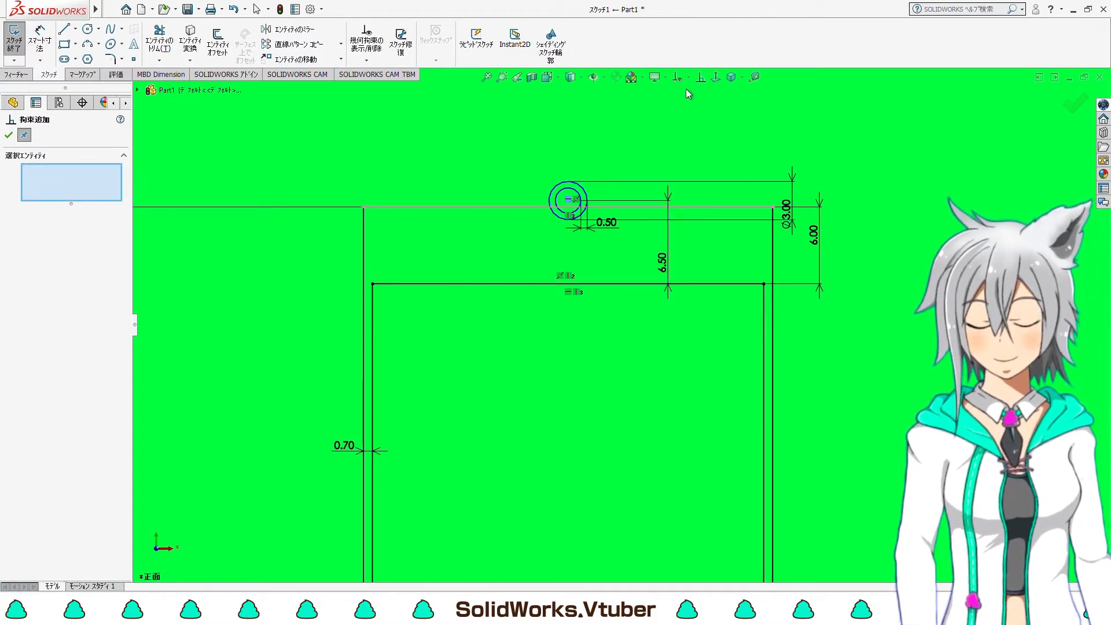
scroll(623, 174, "up", 5)
left_click(427, 342)
scroll(502, 359, "down", 5)
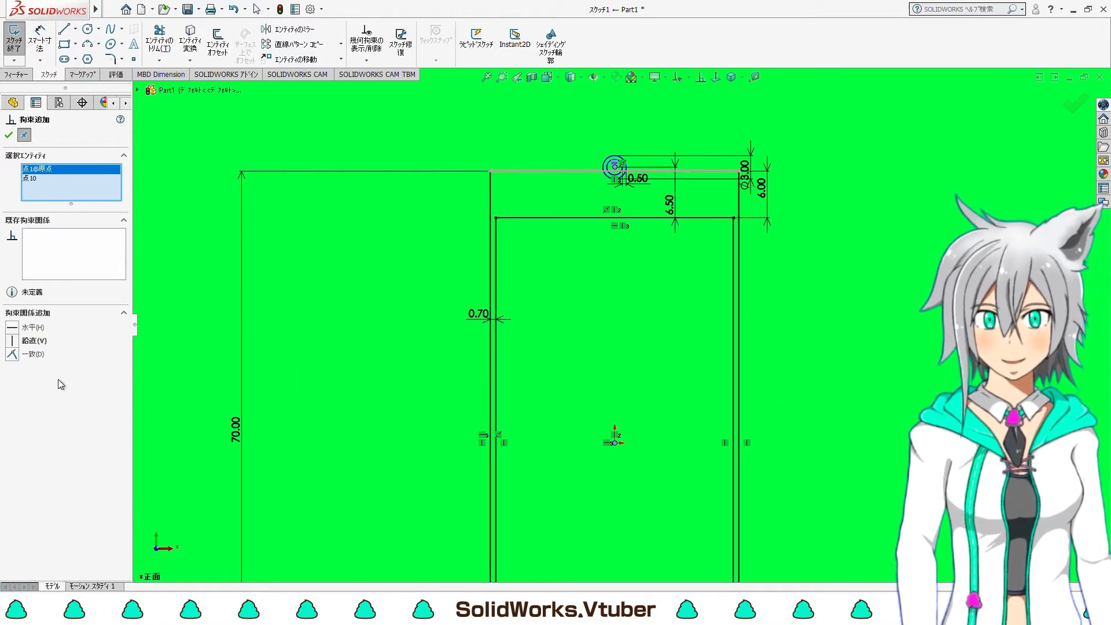
left_click(8, 135)
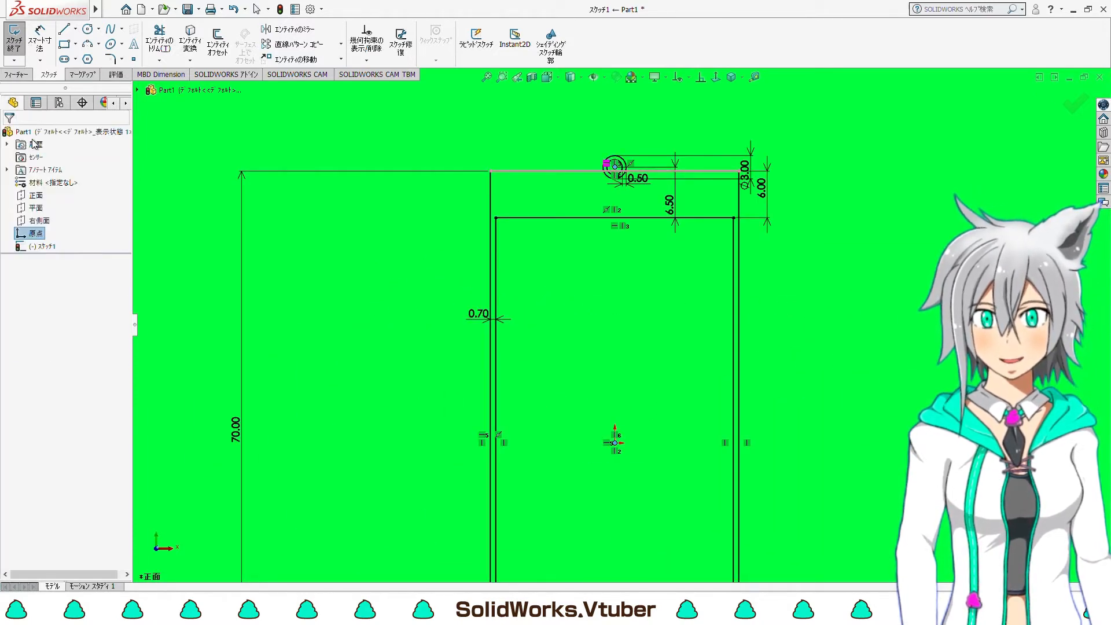
Start a boss extrude of the sketch, selecting the frame region and both parts of the small ring as contours
left_click(26, 75)
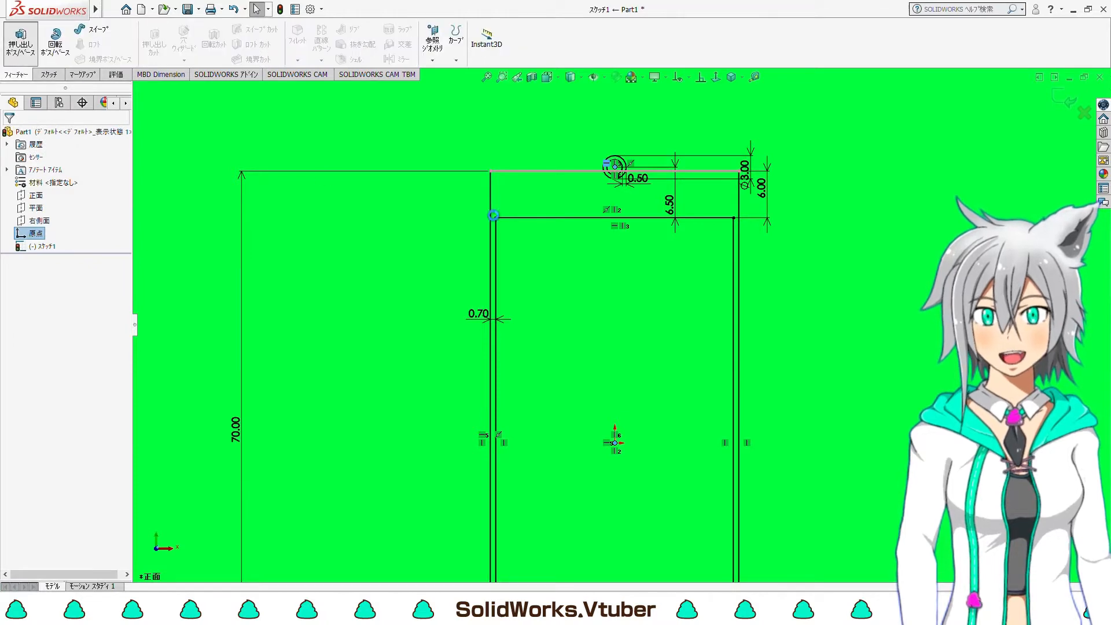
left_click(21, 41)
left_click(626, 197)
scroll(624, 199, "up", 8)
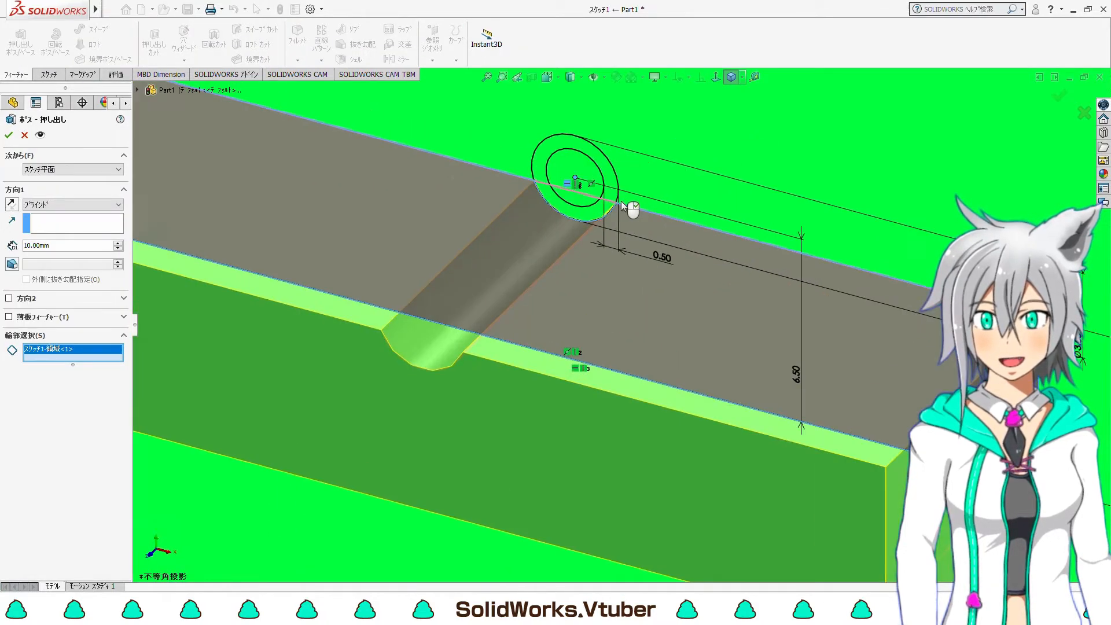
left_click(612, 191)
scroll(612, 191, "down", 5)
scroll(629, 252, "up", 7)
left_click(599, 311)
scroll(598, 308, "down", 10)
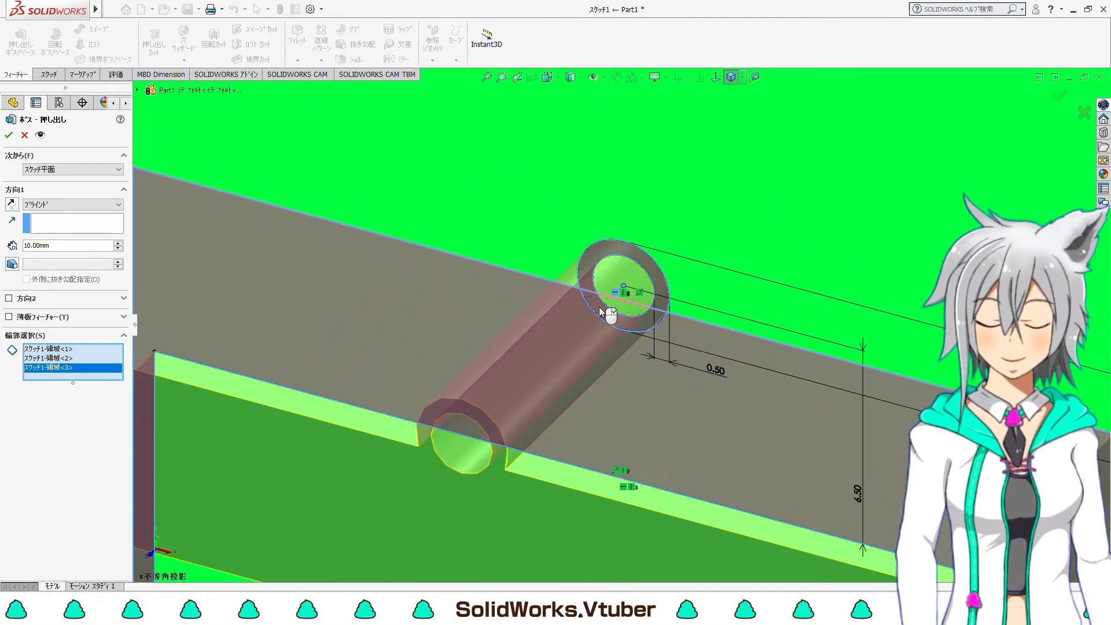
scroll(591, 297, "up", 6)
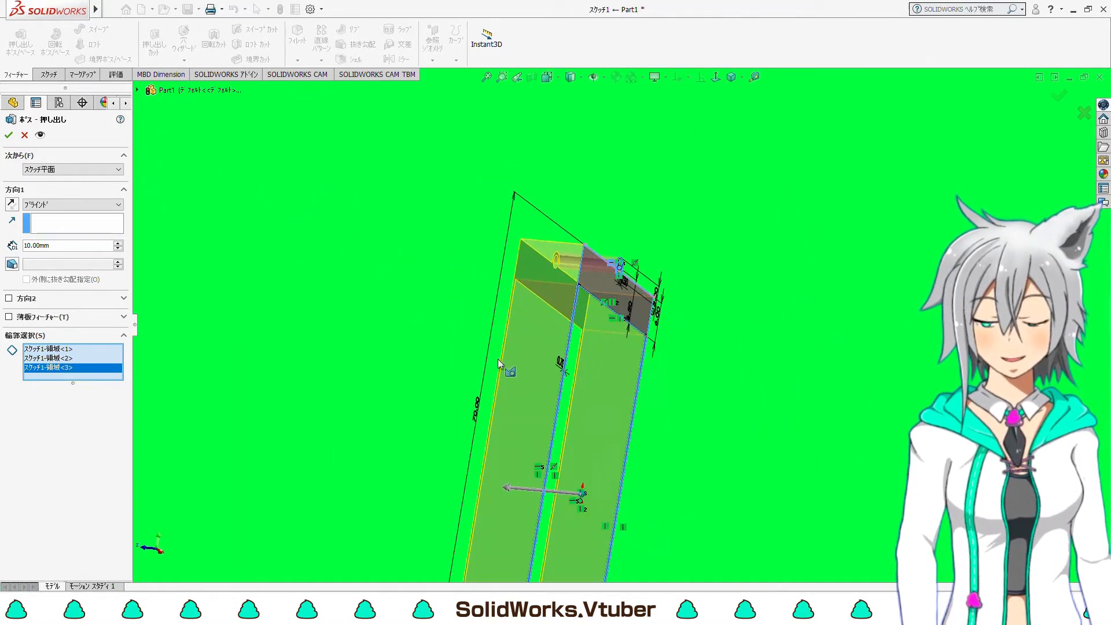
Extrude the selected frame and ring regions 1 mm with the mid-plane end condition
left_click(77, 204)
left_click(67, 251)
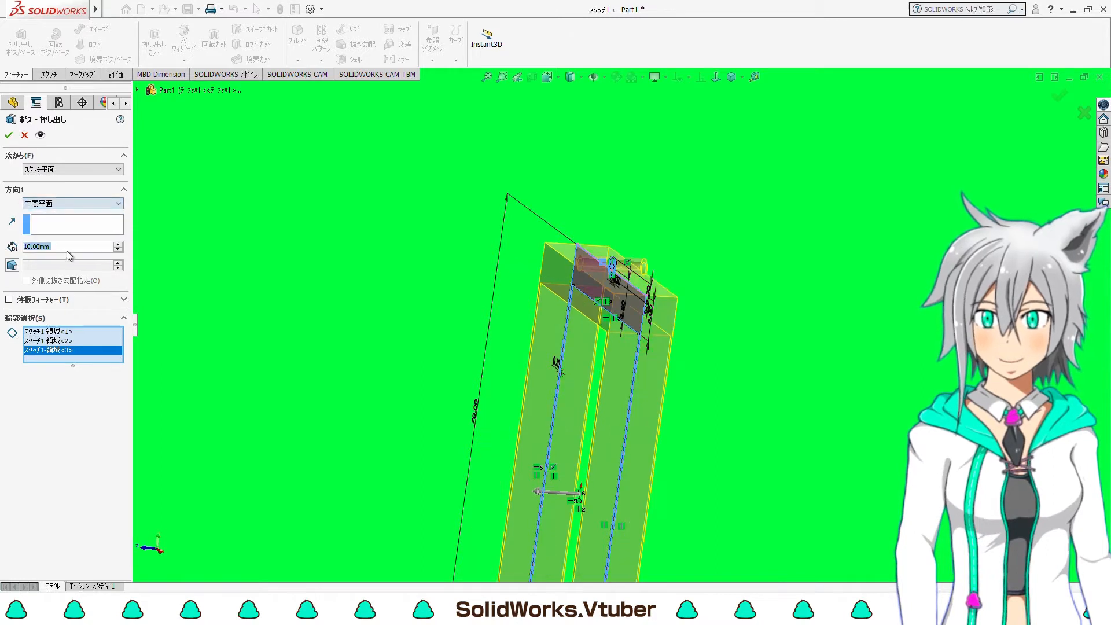
left_click_drag(28, 244, 23, 244)
type("1")
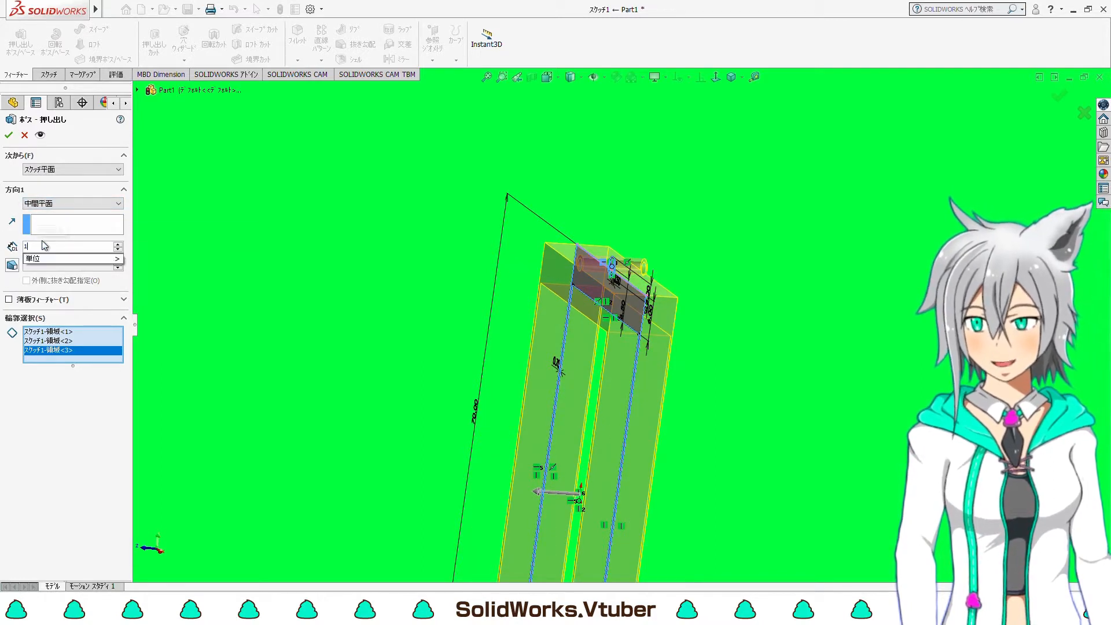
key("Return")
key("Return")
Sketch a corner rectangle on the frame's back face, spanning opposite corners of the inner opening
middle_click_drag(664, 397, 585, 289)
scroll(540, 325, "down", 5)
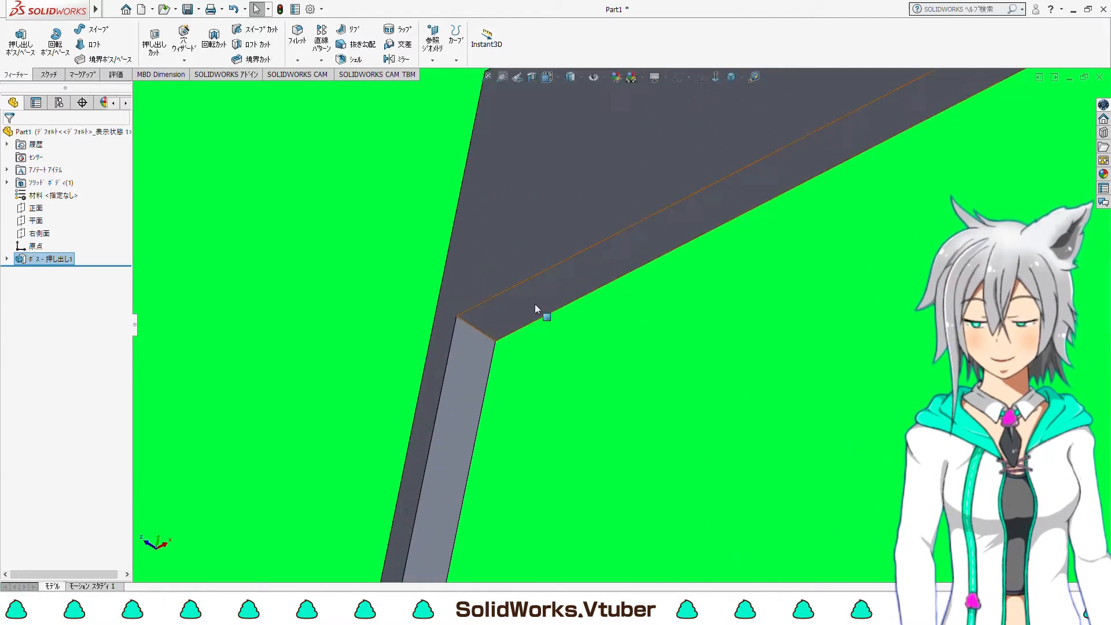
middle_click_drag(620, 332, 839, 360)
scroll(847, 369, "up", 3)
left_click(903, 253)
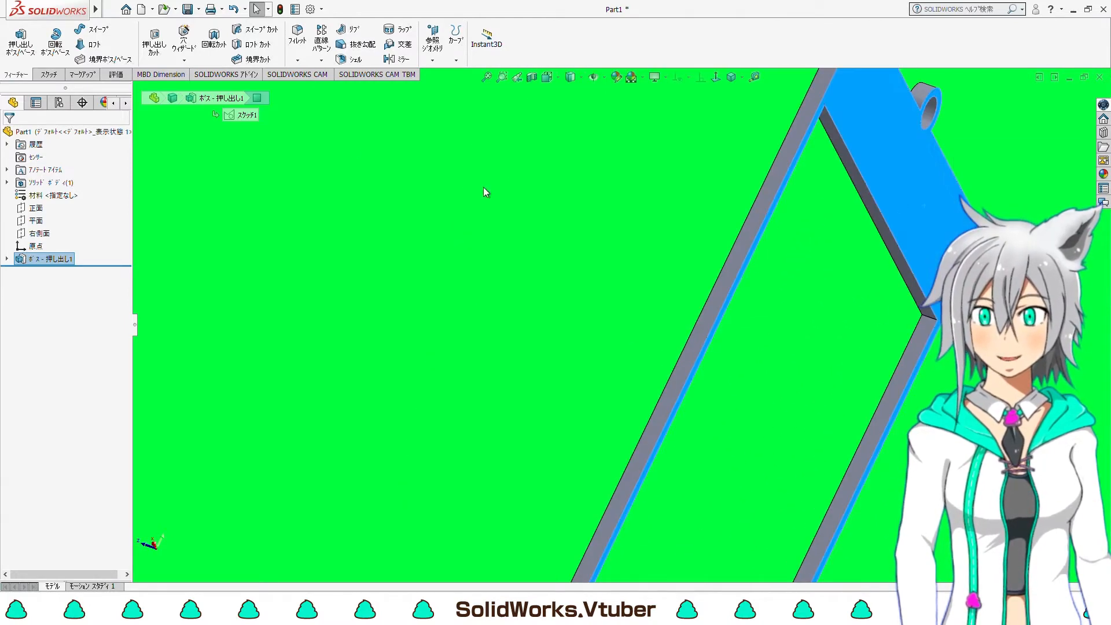
left_click(50, 74)
left_click(14, 35)
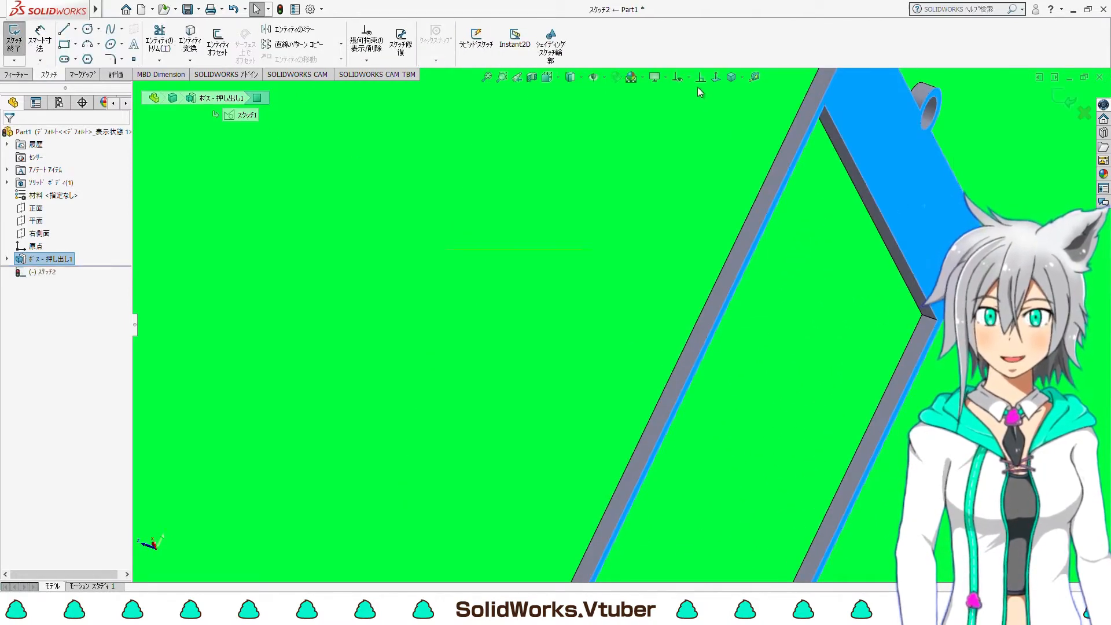
left_click(714, 79)
key("r")
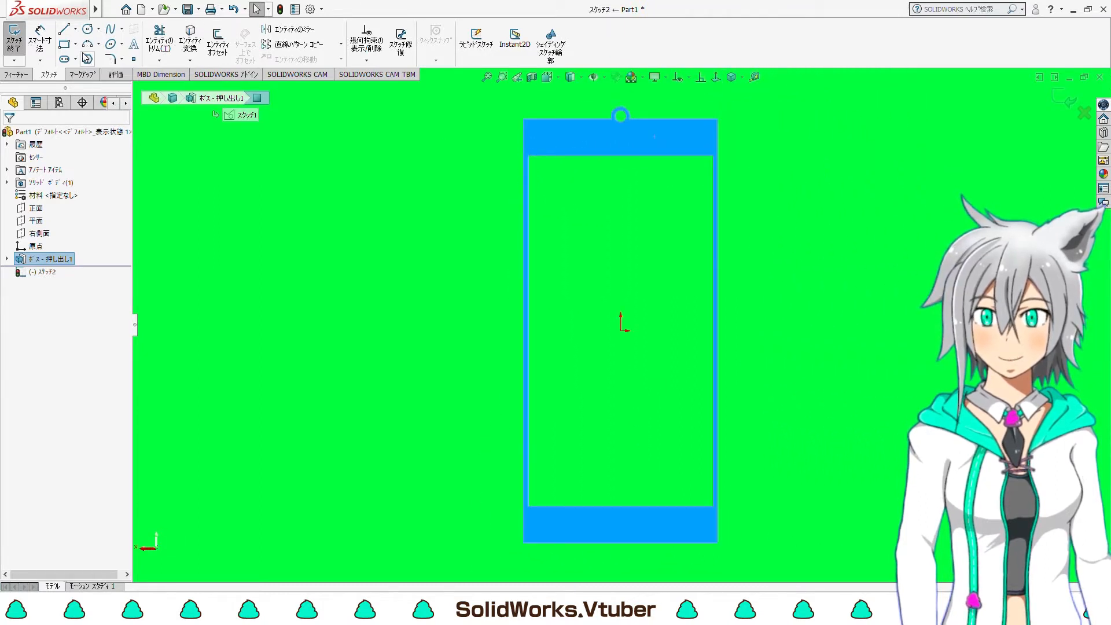
left_click(528, 156)
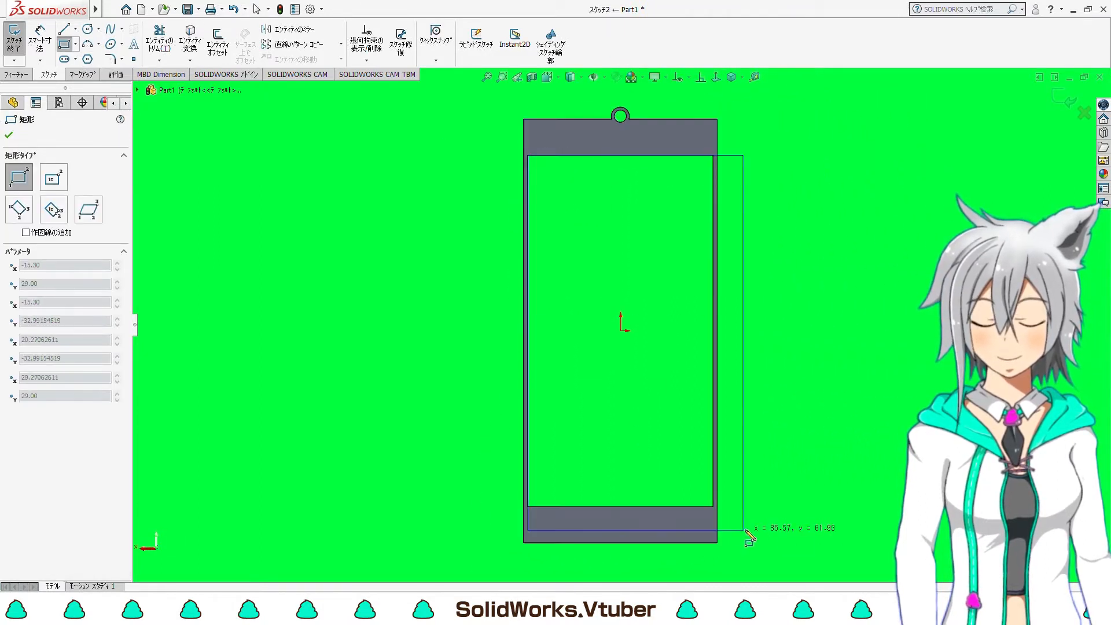
left_click(714, 506)
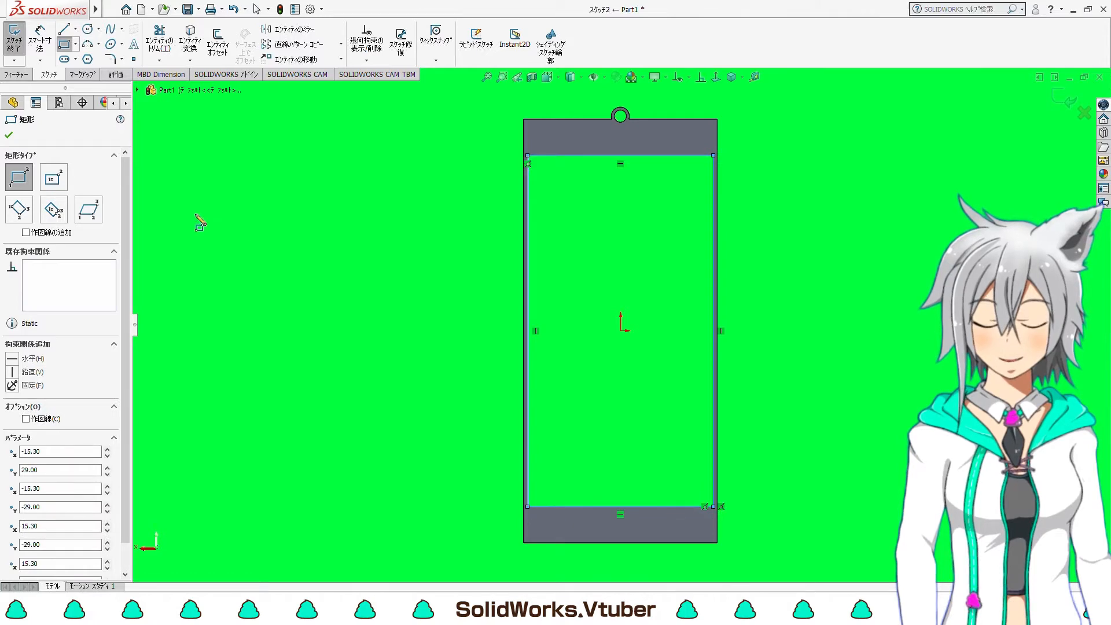
Extrude the rectangle 0.7 mm in the reversed direction, into the frame's opening, merged with the body
left_click(16, 74)
left_click(20, 40)
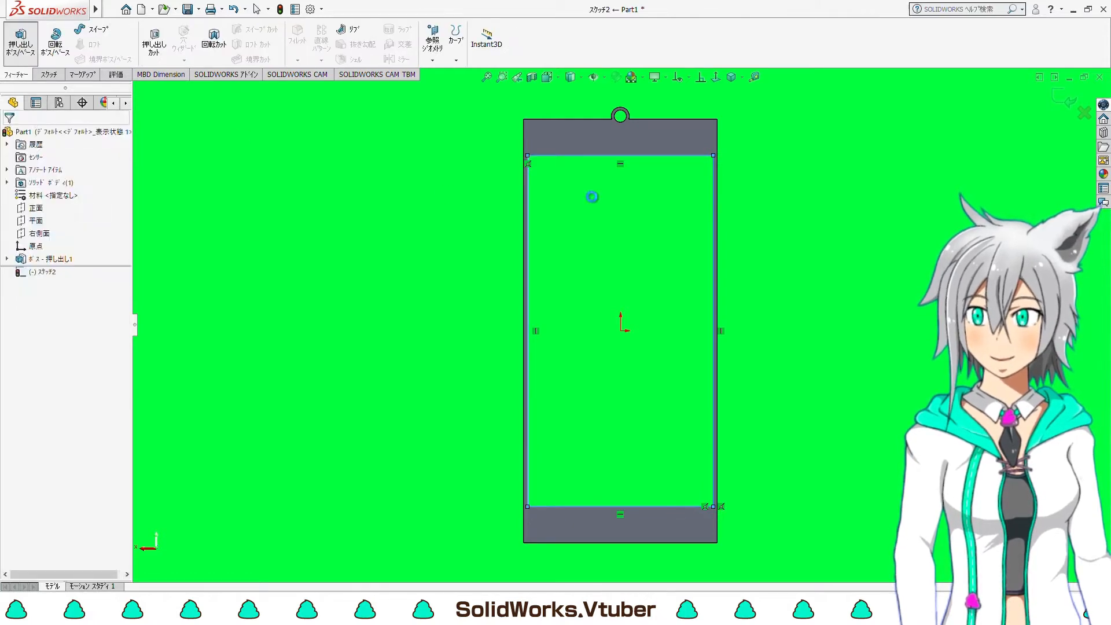
scroll(711, 89, "down", 5)
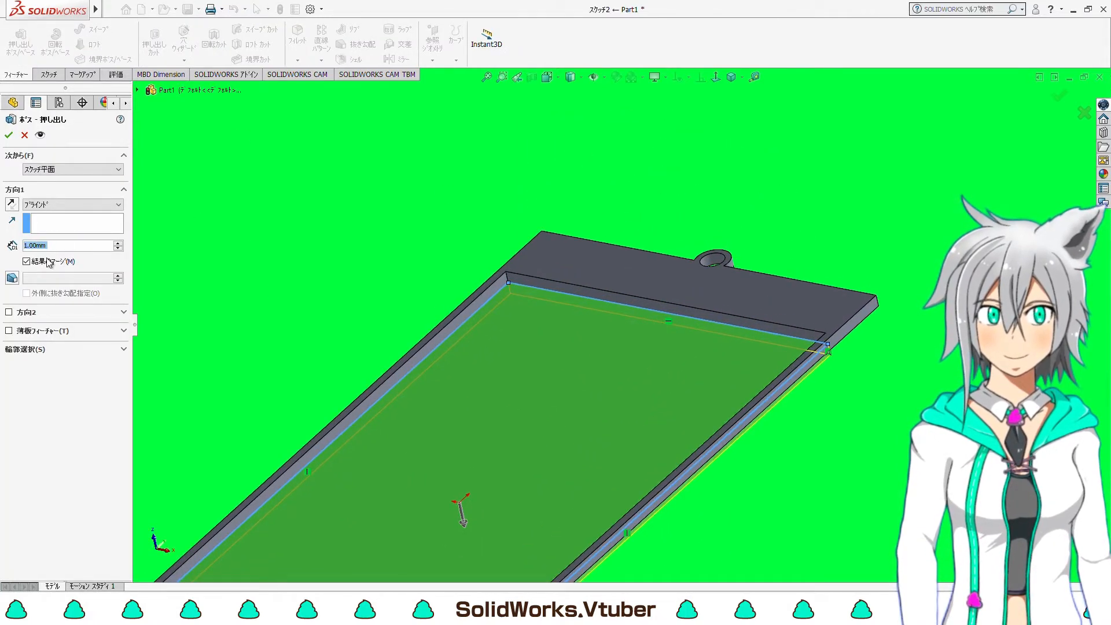
type("0.7")
key("Return")
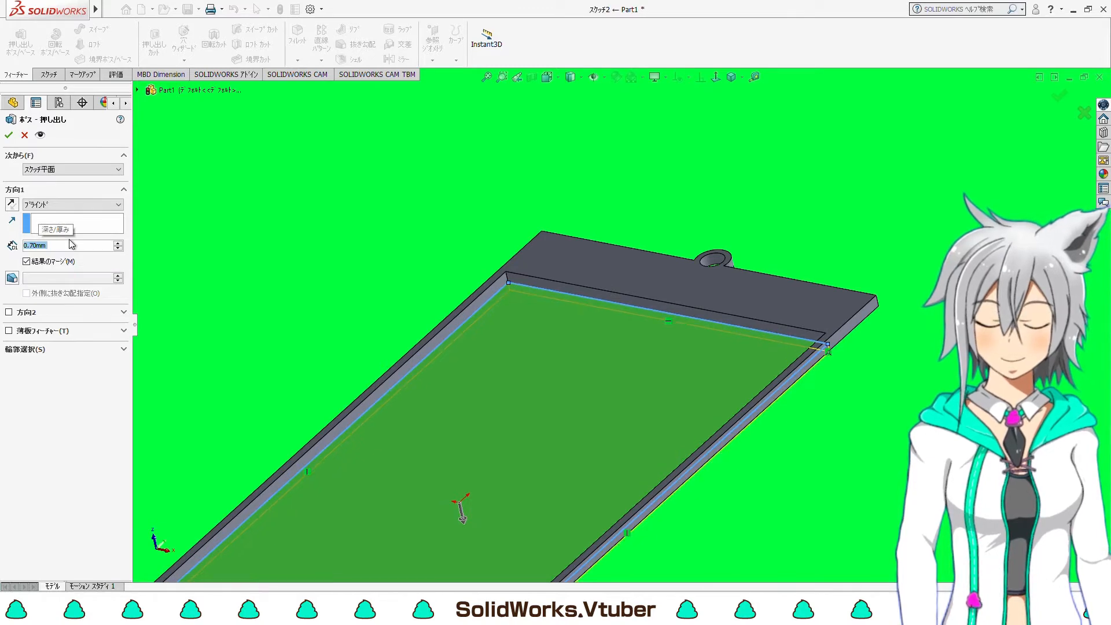
left_click(13, 206)
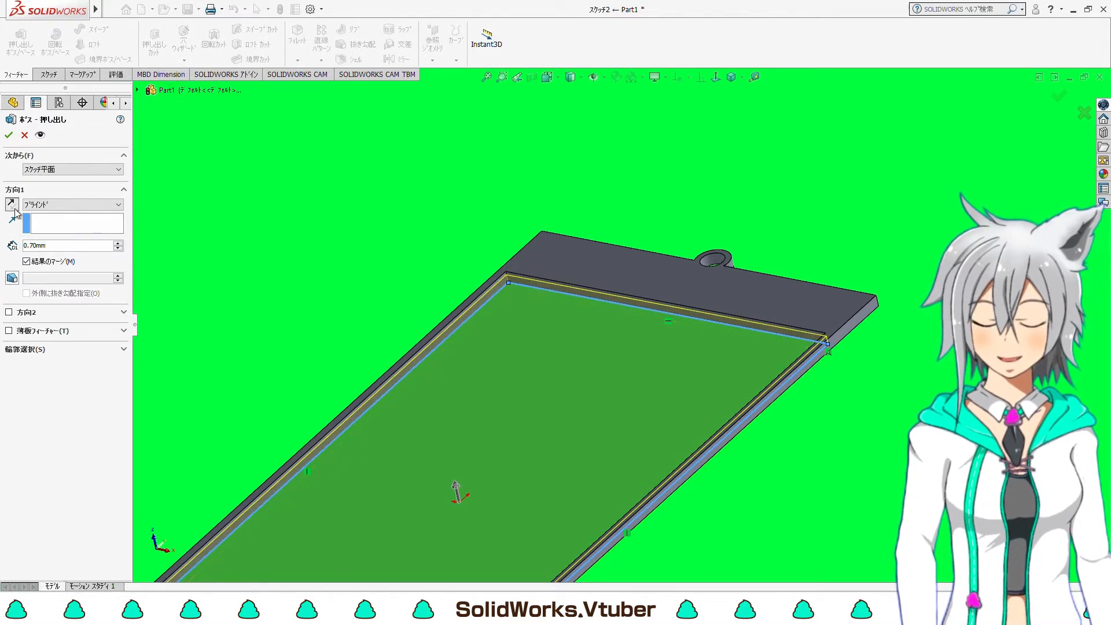
key("Return")
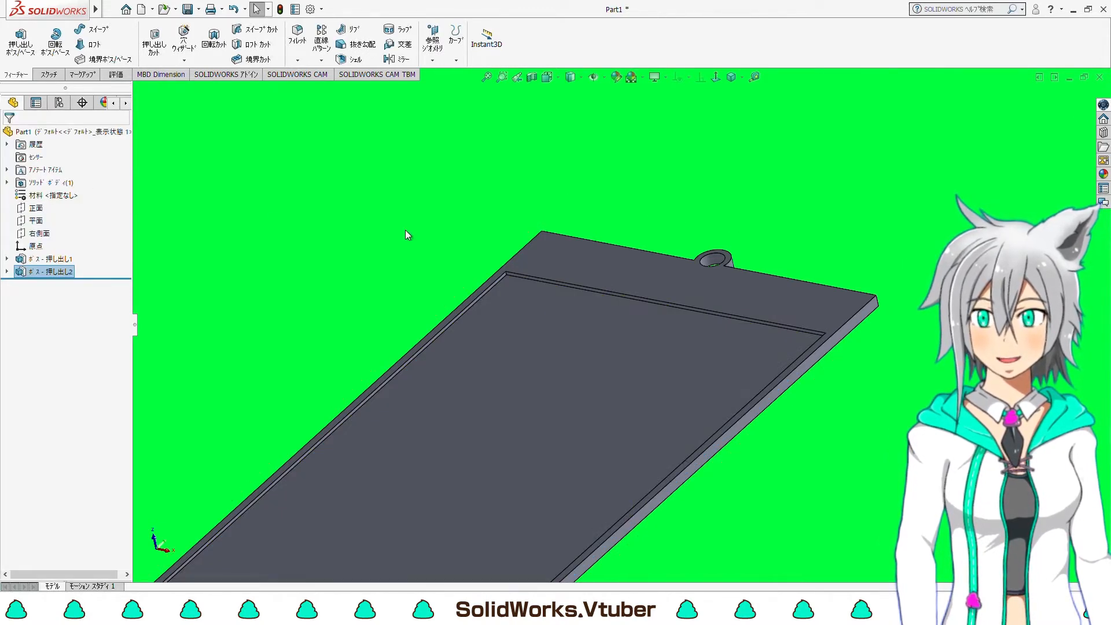
Cut the model open with a section view through the right plane
scroll(405, 231, "up", 4)
middle_click_drag(405, 230, 409, 241)
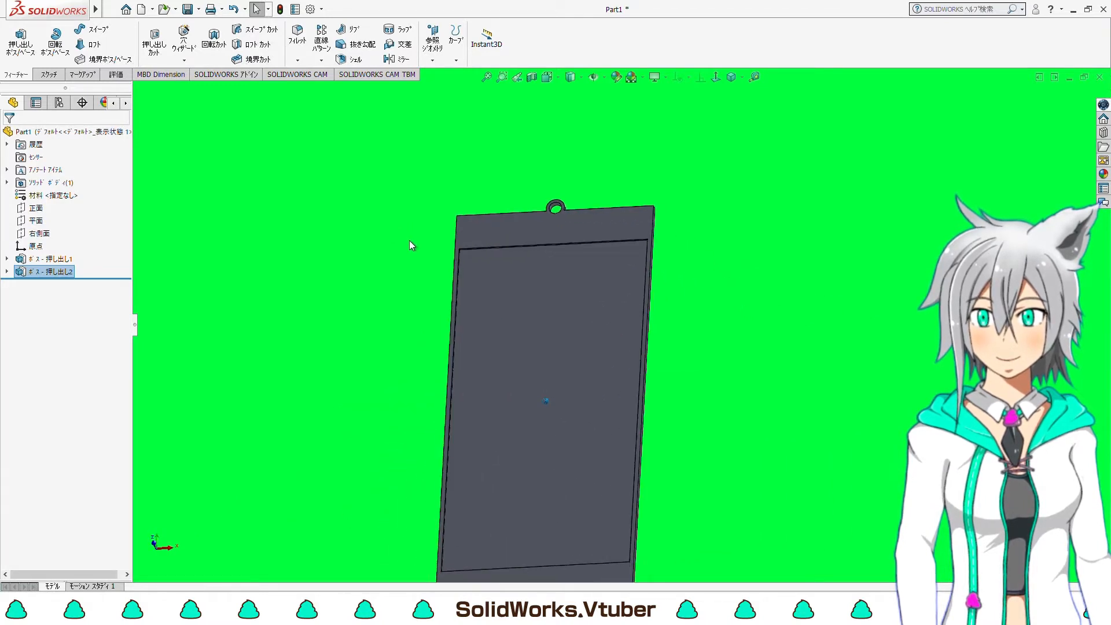
scroll(408, 240, "up", 1)
middle_click_drag(565, 141, 644, 155)
scroll(638, 158, "down", 5)
scroll(645, 155, "down", 2)
scroll(644, 201, "up", 4)
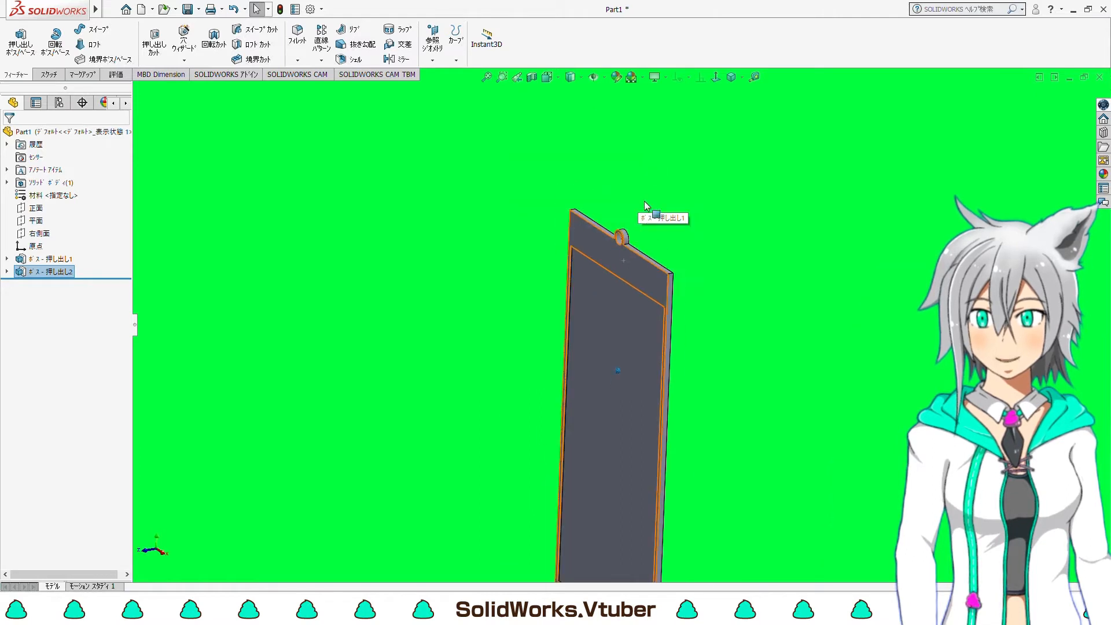
scroll(644, 200, "down", 2)
left_click(44, 232)
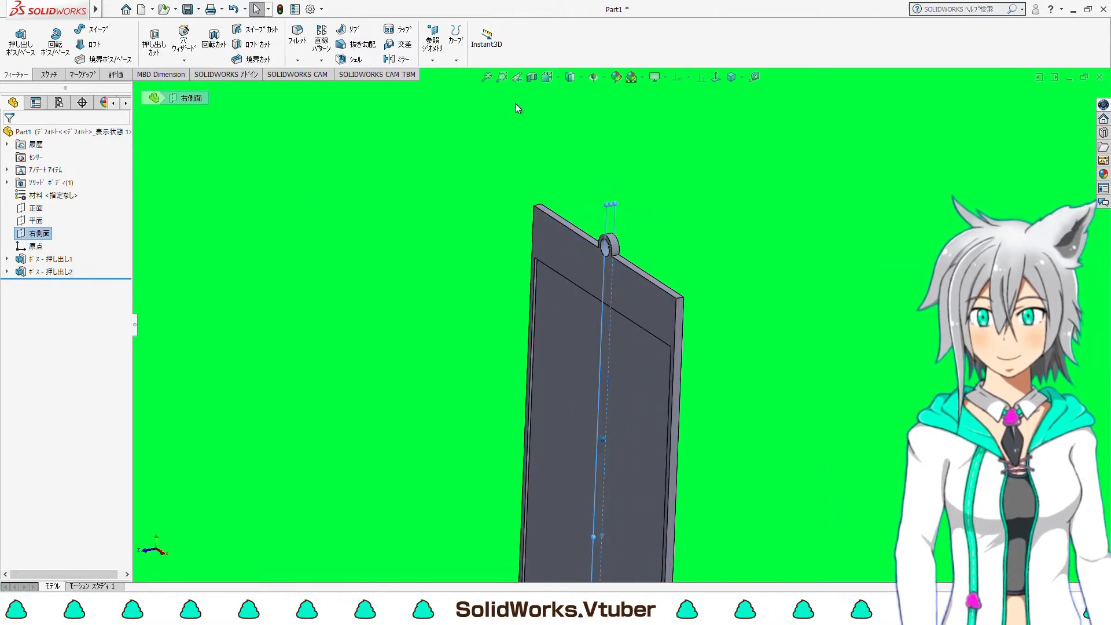
left_click(531, 77)
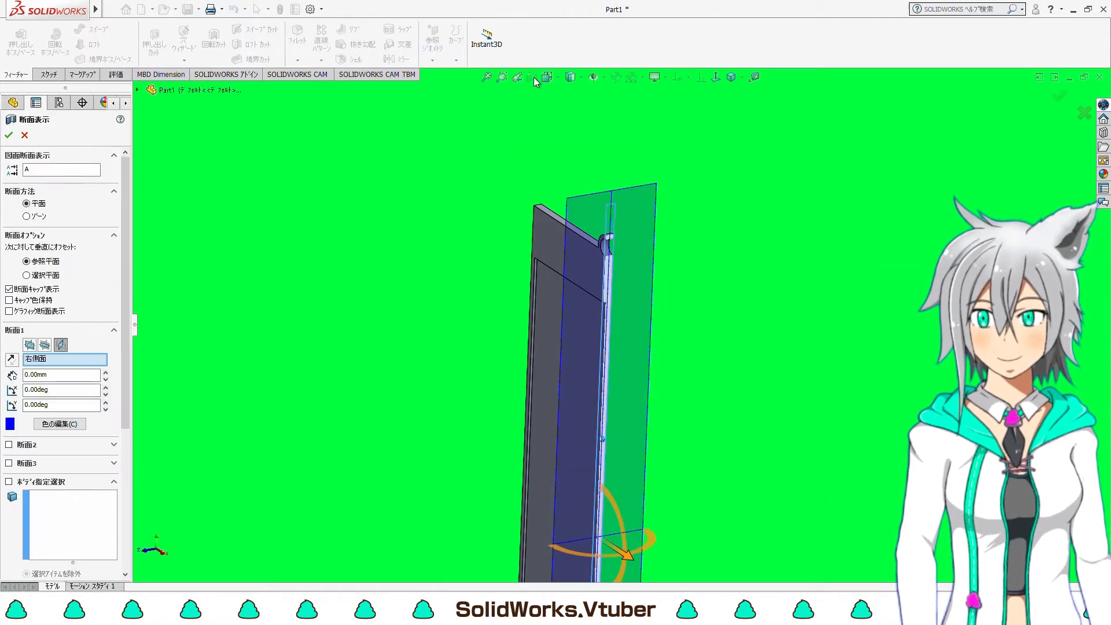
left_click(9, 136)
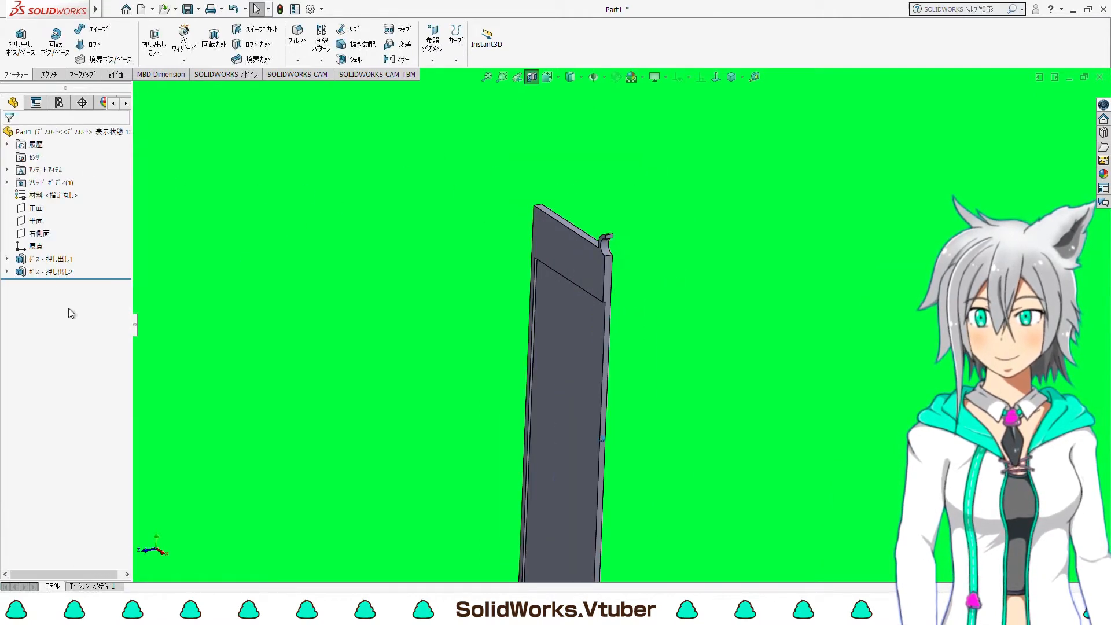
Sketch two concentric circles on the right plane above the small ring, with radii of about 3.28 mm and 2.77 mm
left_click(44, 76)
left_click(14, 38)
left_click(717, 79)
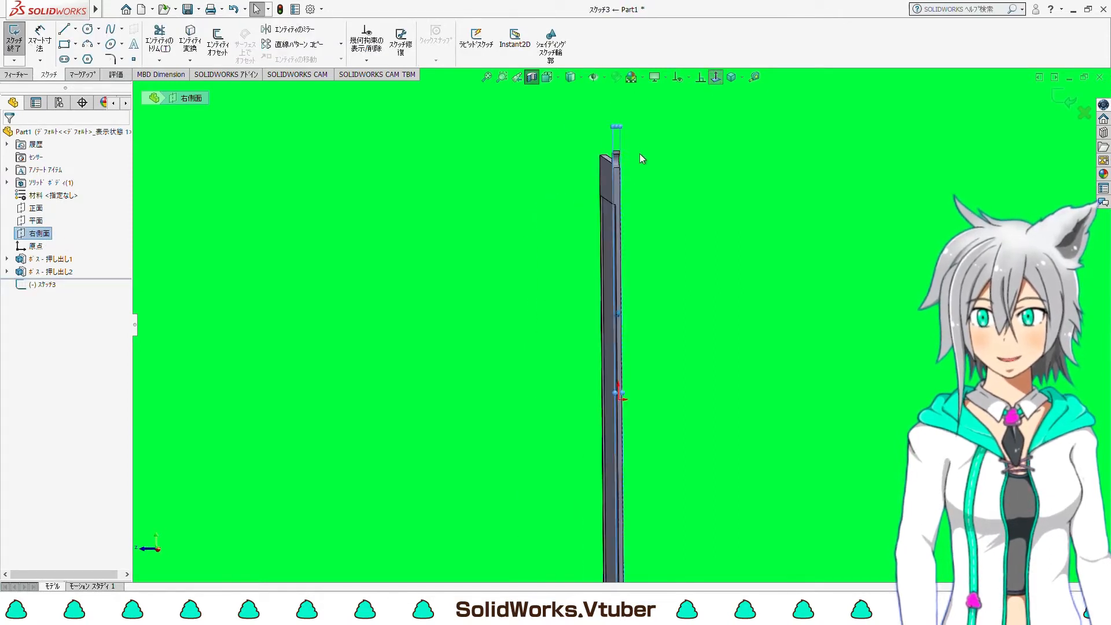
scroll(622, 260, "down", 8)
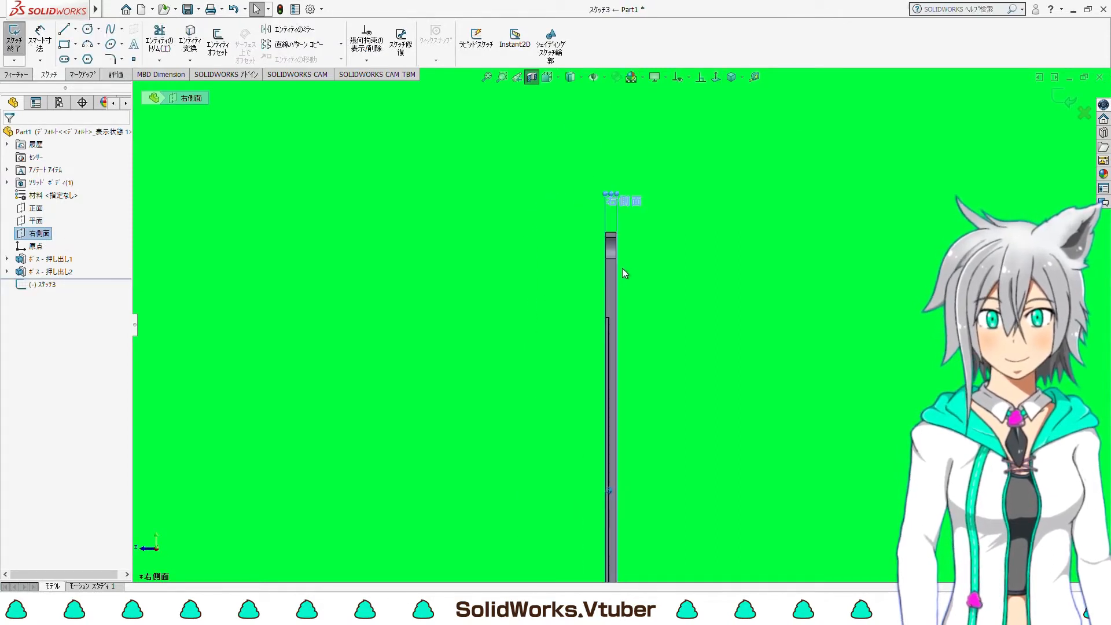
left_click(88, 29)
left_click(587, 189)
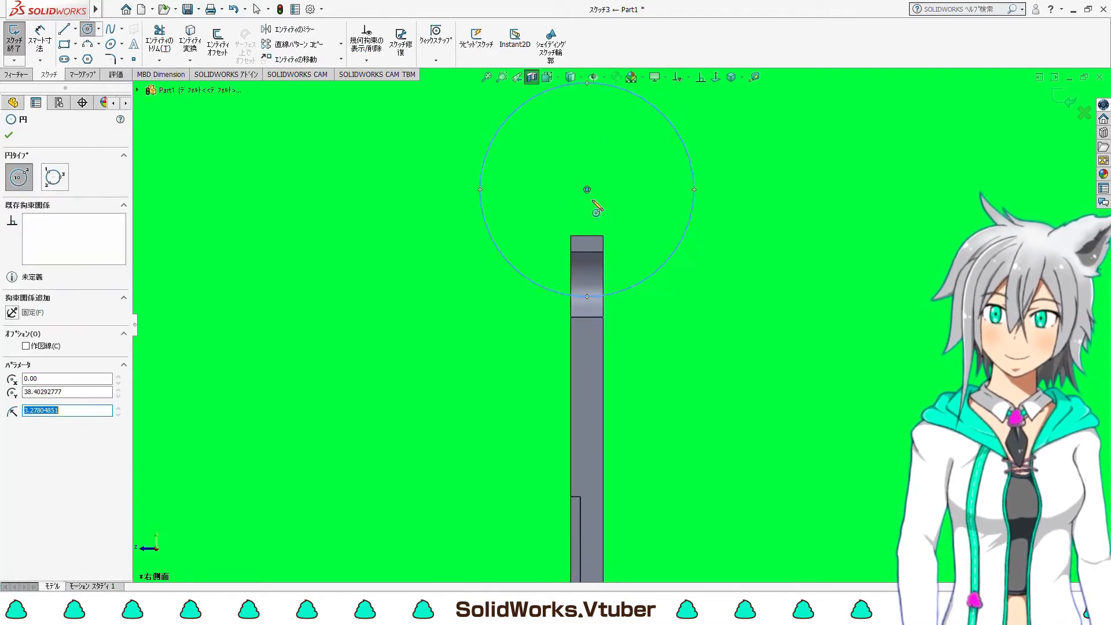
left_click(648, 254)
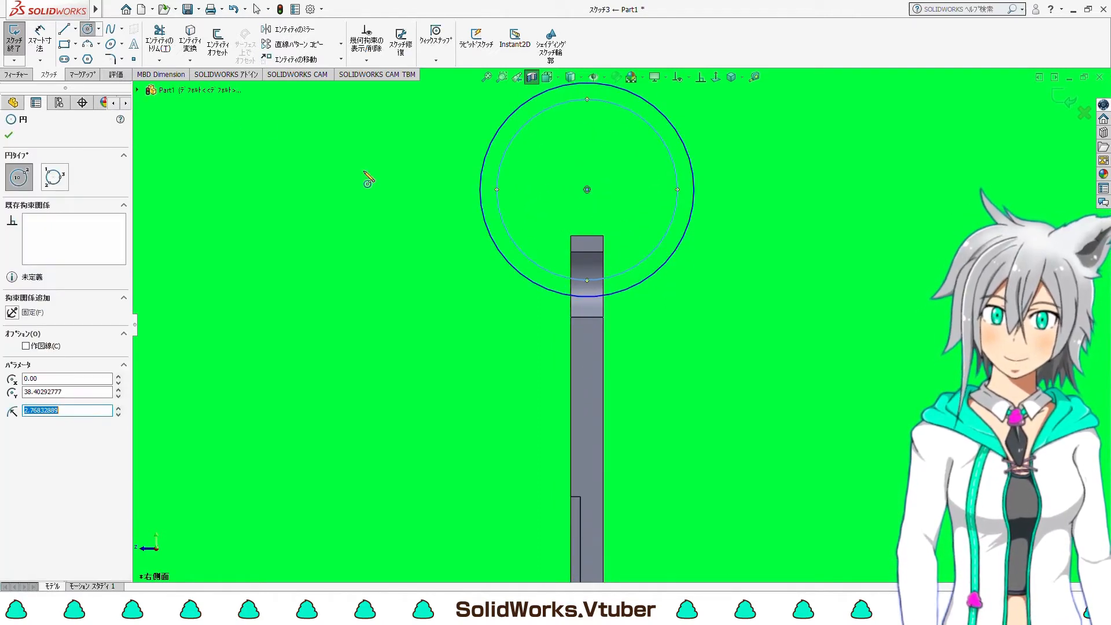
Dimension the radial gap between the new concentric circles to 0.5 mm
left_click(52, 44)
left_click(648, 260)
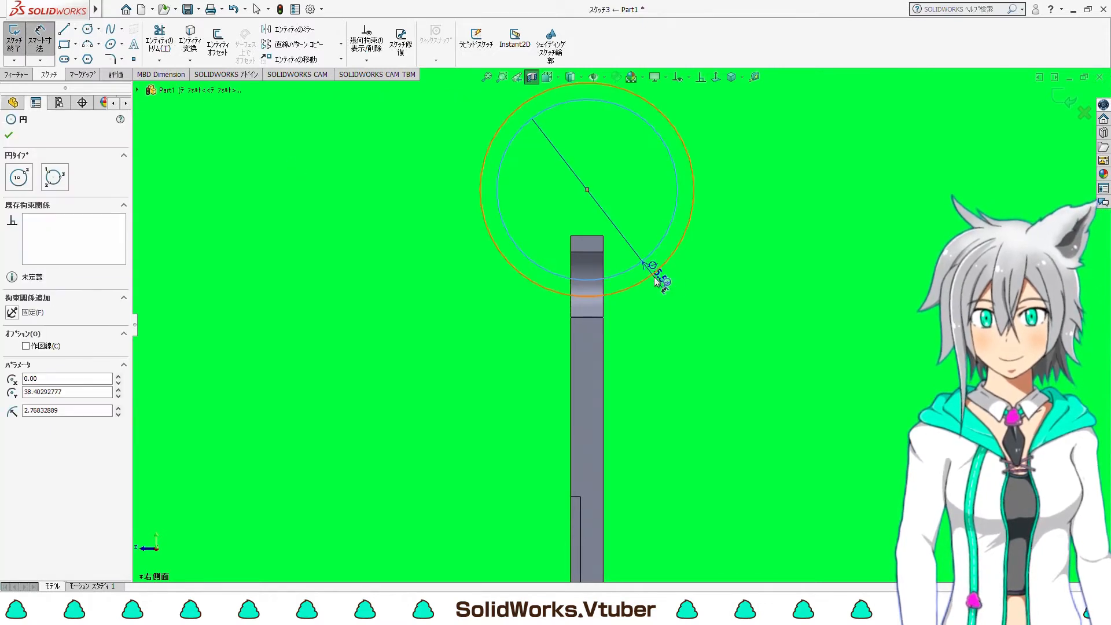
left_click(658, 280)
left_click(703, 306)
key("Return")
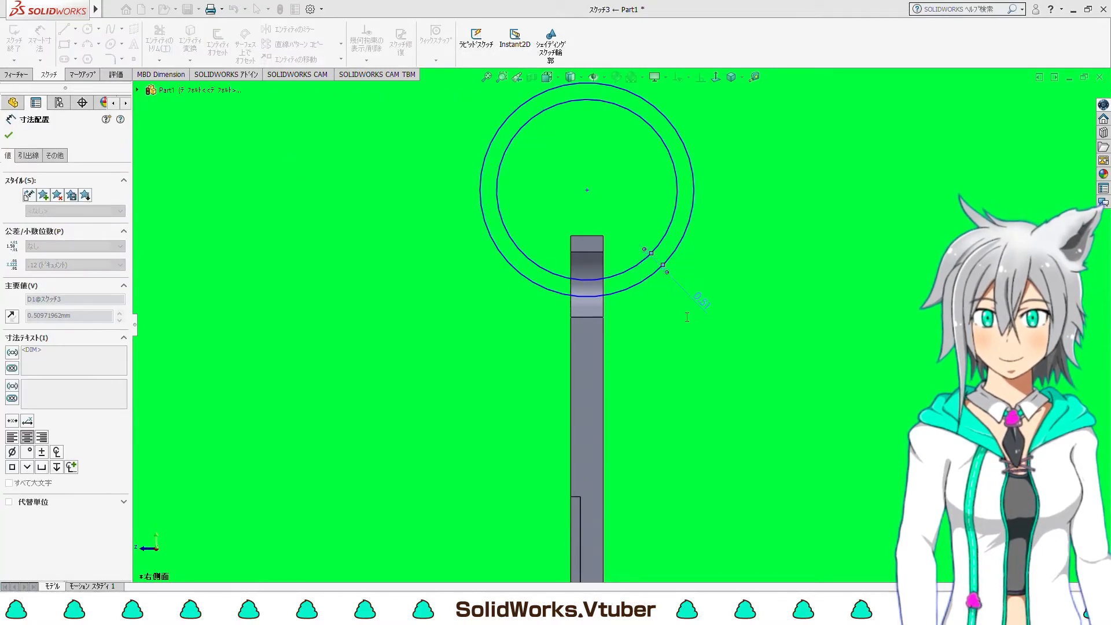
Set the diameter of the larger circle in the right-plane sketch to 4 mm
left_click(690, 227)
left_click(727, 241)
type("4")
key("Return")
Add a vertical relation between the new circles' centre point and the origin
left_click(701, 78)
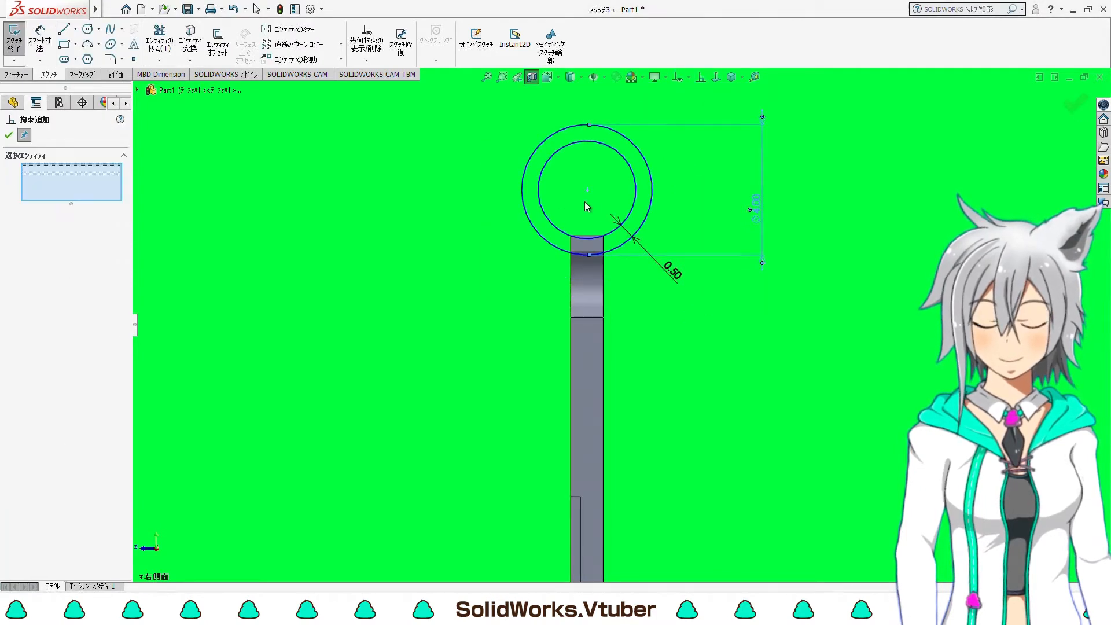
left_click(586, 191)
scroll(636, 313, "up", 5)
scroll(617, 440, "down", 10)
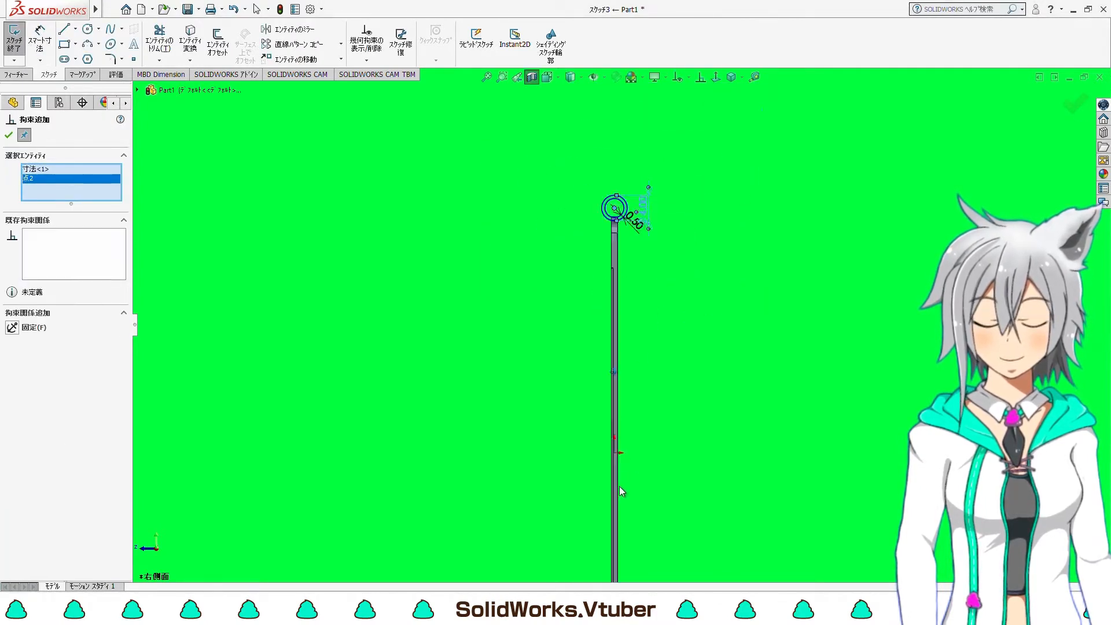
left_click(610, 372)
scroll(636, 261, "up", 3)
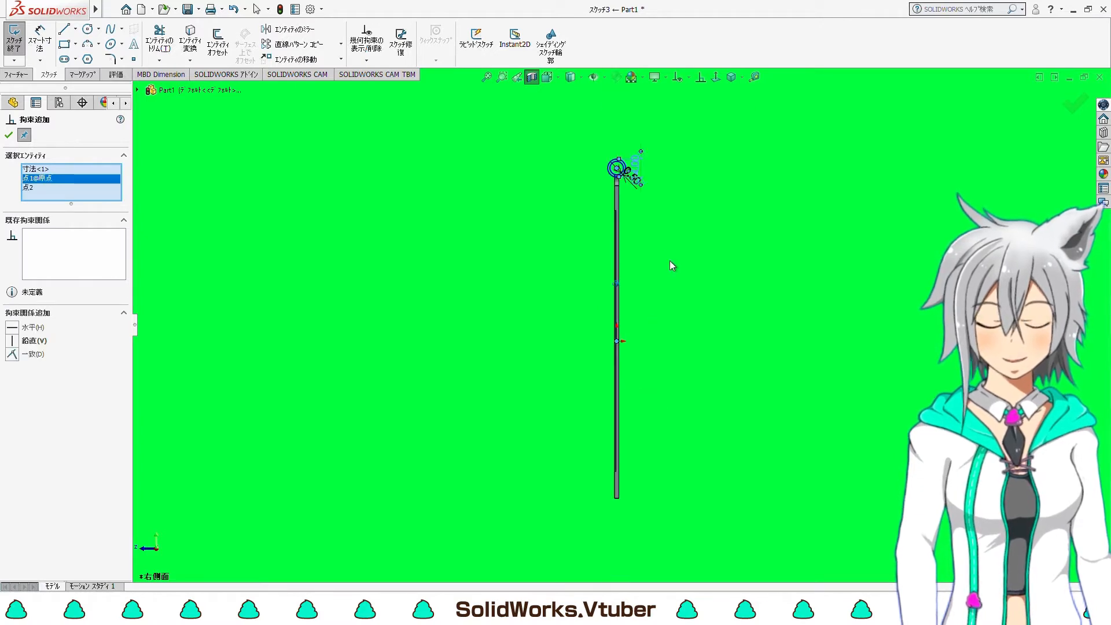
scroll(556, 249, "down", 2)
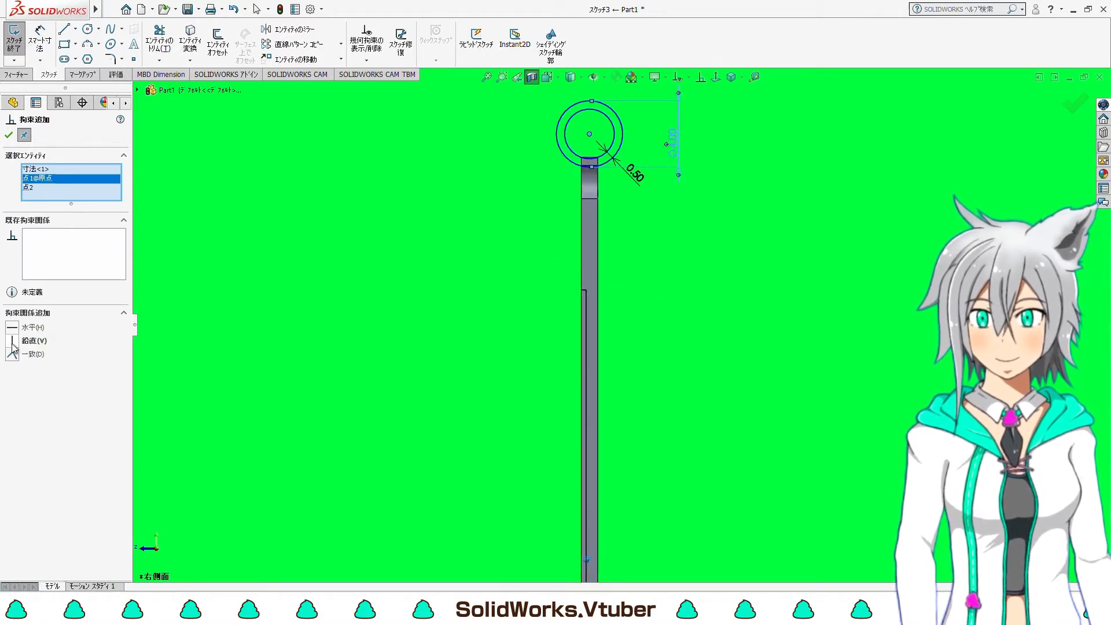
left_click(9, 137)
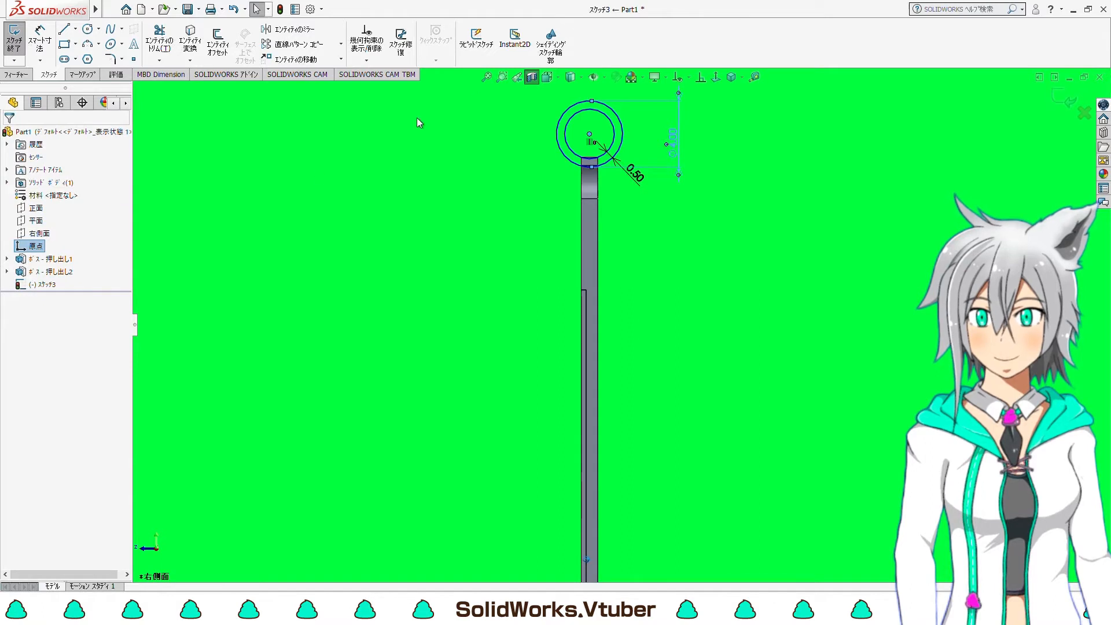
Move the circles' centre down to just above the top of the small ring so both circles loop through its hole
scroll(602, 165, "down", 2)
left_click_drag(570, 165, 563, 244)
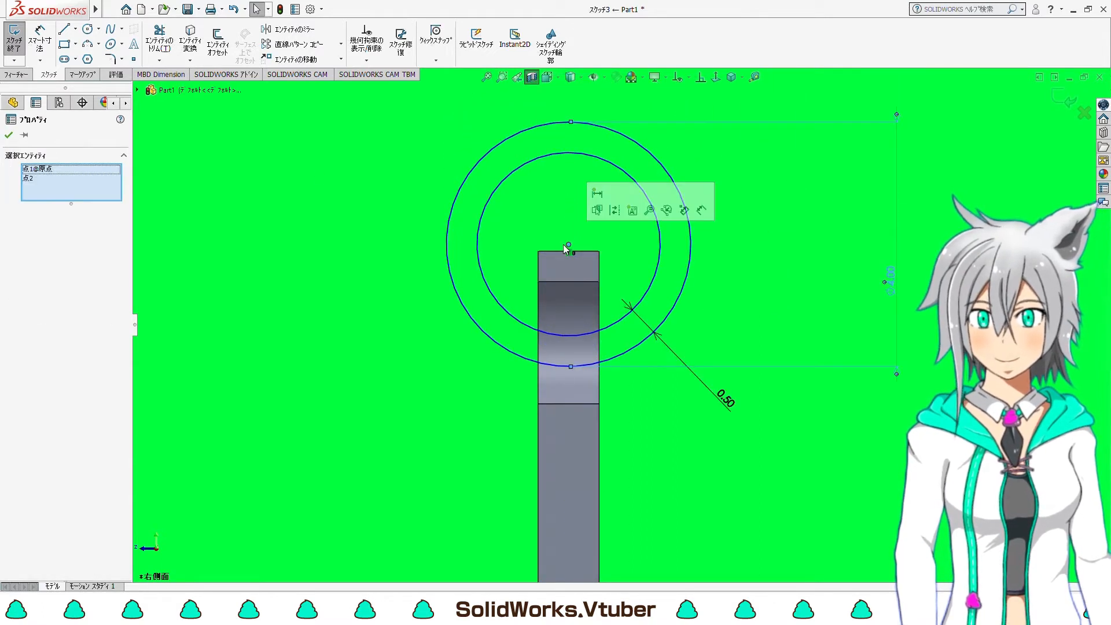
scroll(563, 244, "up", 4)
Extrude the concentric-circle ring profile 1 mm with a mid-plane end condition
left_click(20, 75)
left_click(21, 41)
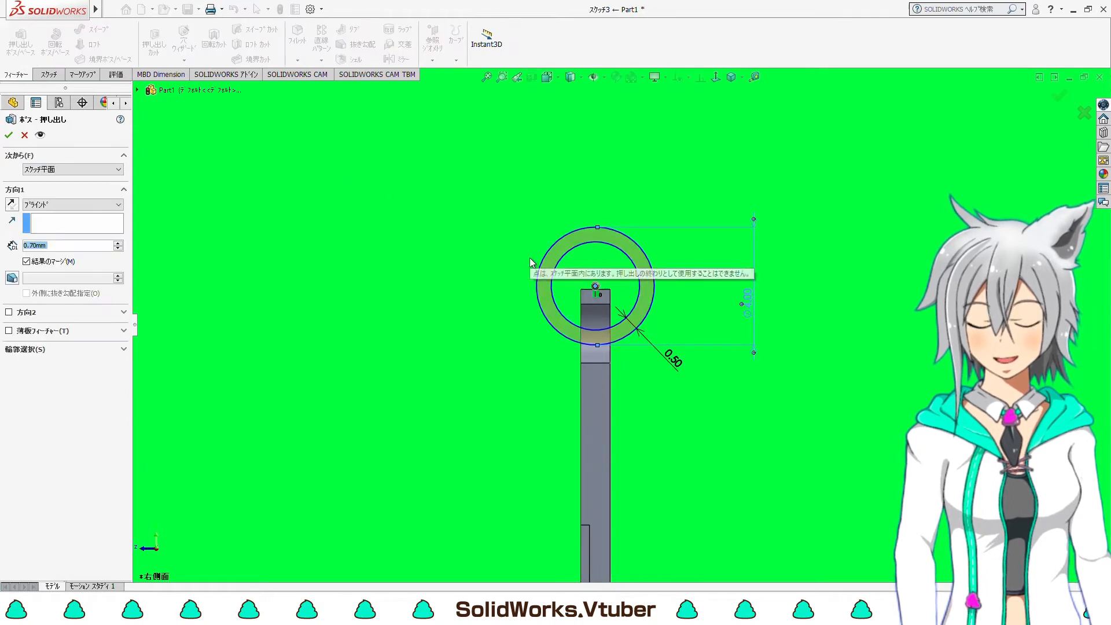
left_click(70, 204)
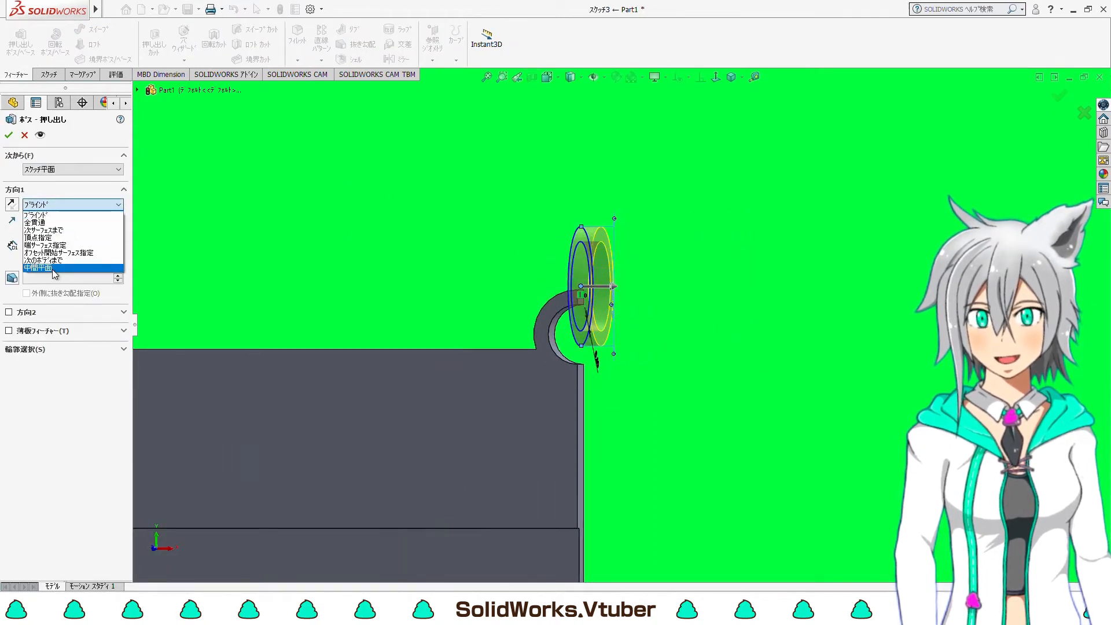
left_click(53, 268)
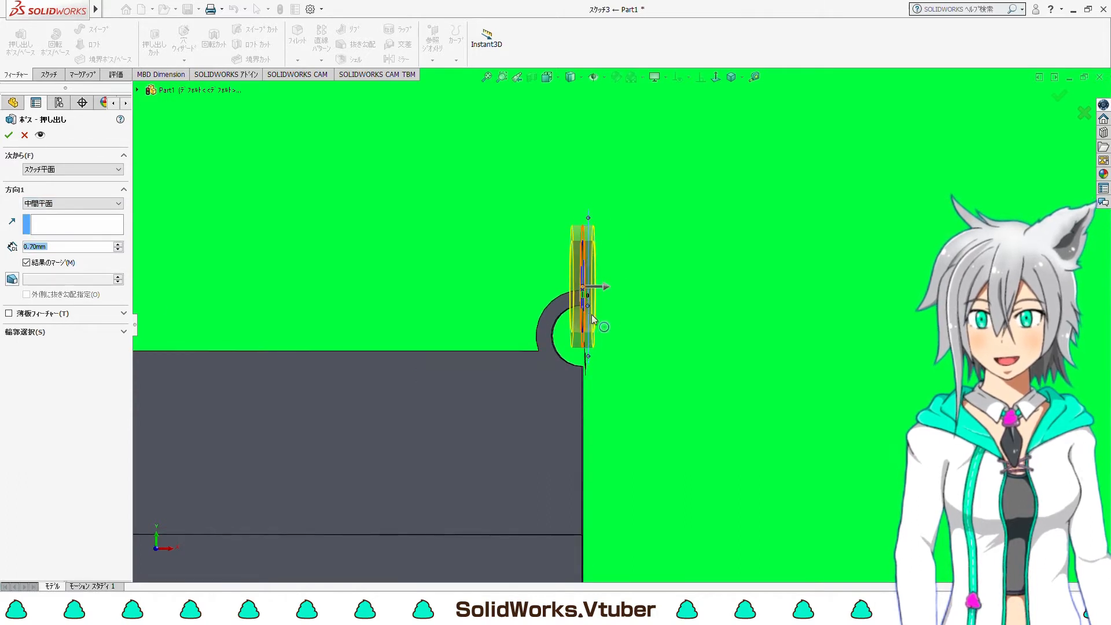
scroll(590, 319, "down", 2)
scroll(593, 308, "up", 2)
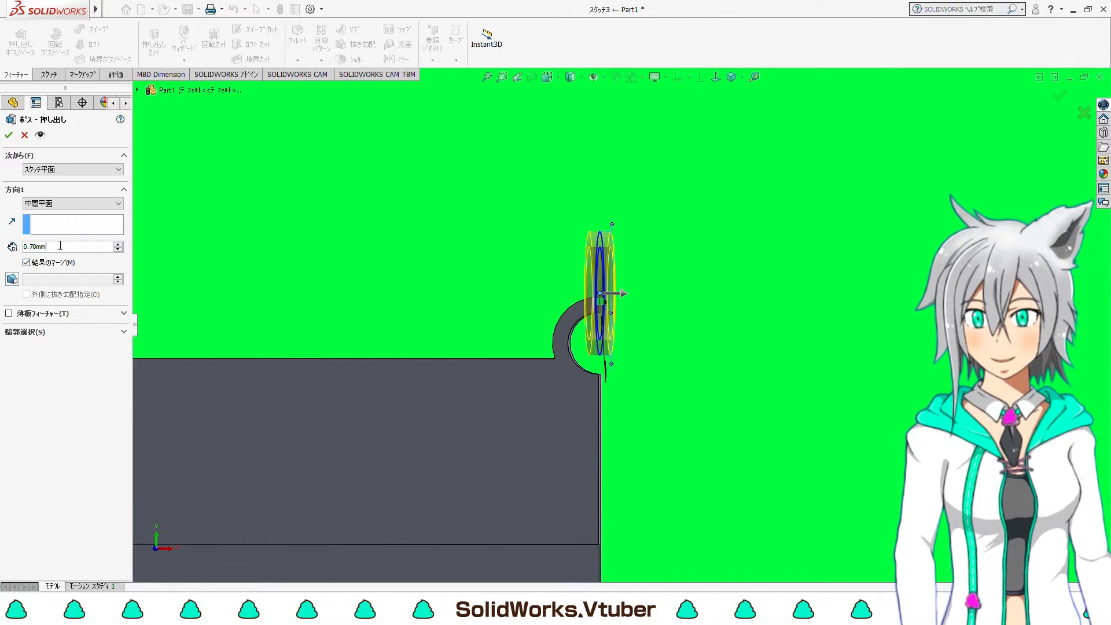
type("1")
key("Return")
key("Return")
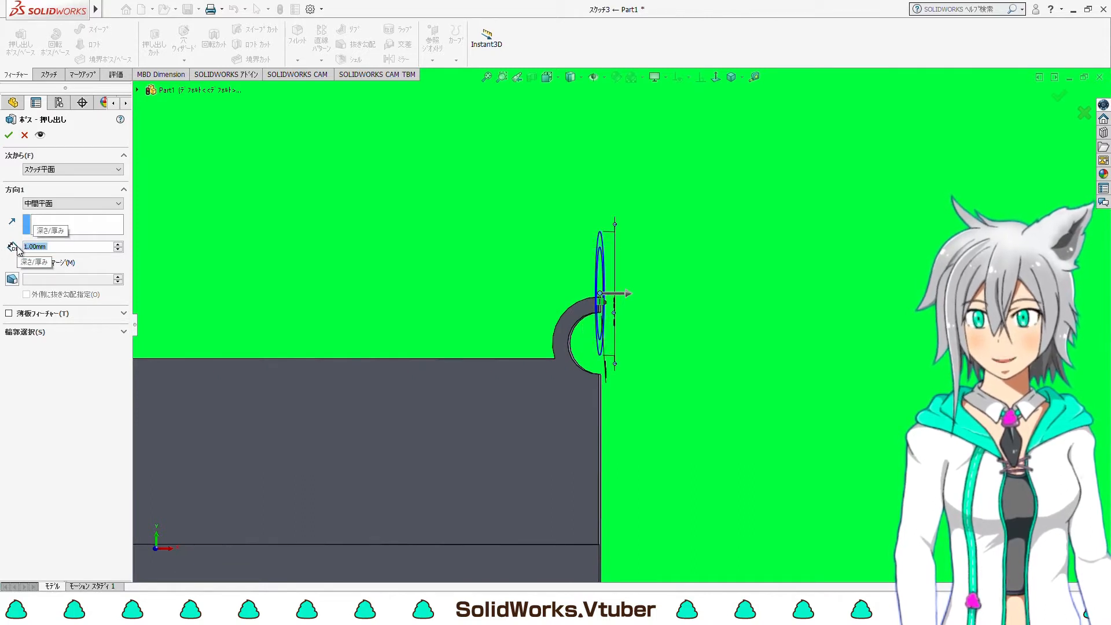
On the right plane, sketch a narrow upright rectangle about 20 mm tall, ending within the upper rim of the interlocking ring
middle_click_drag(508, 240, 640, 295)
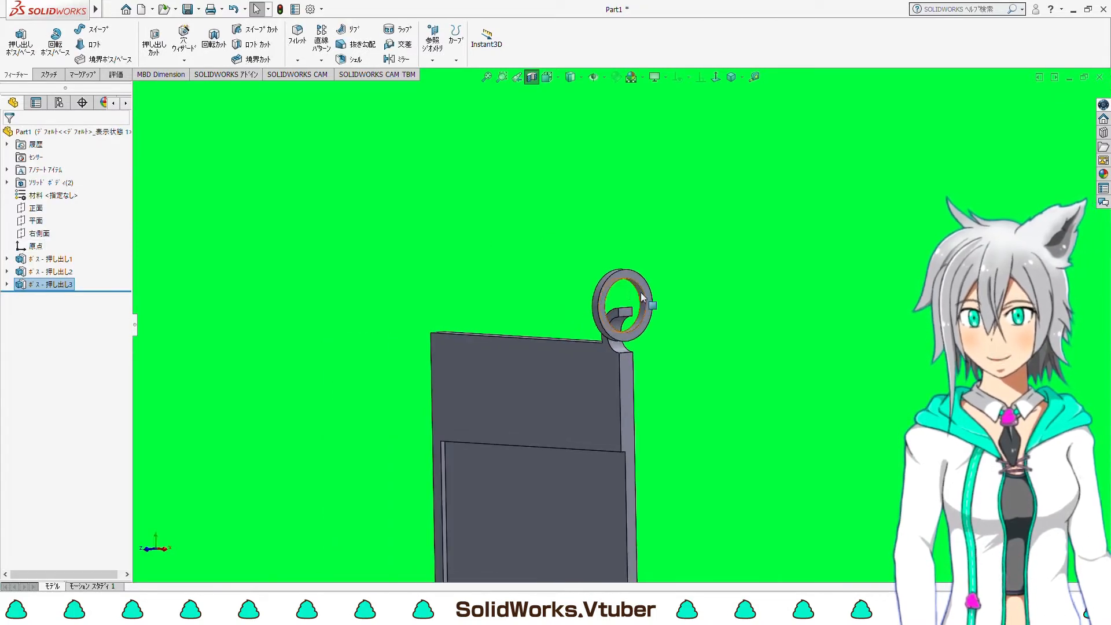
scroll(666, 285, "down", 4)
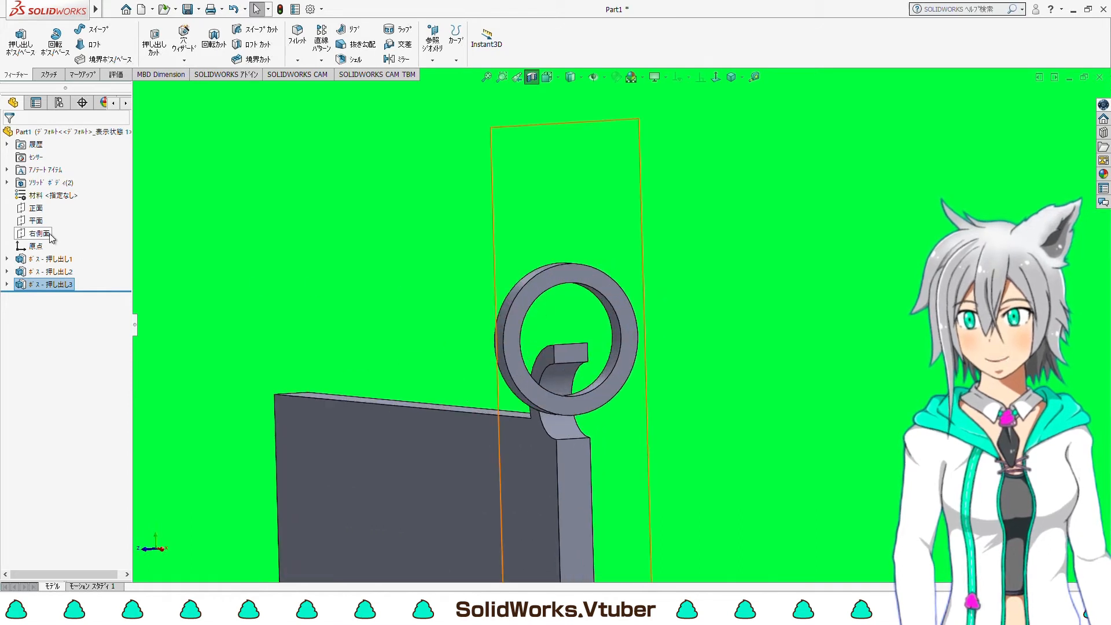
left_click(50, 234)
left_click(48, 74)
left_click(14, 36)
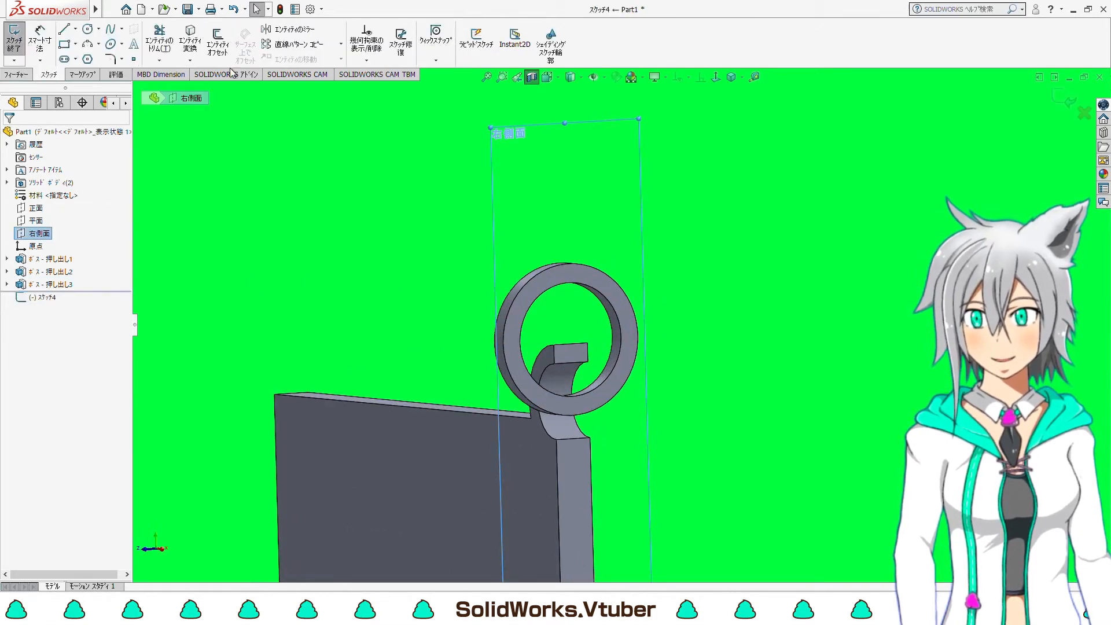
left_click(716, 77)
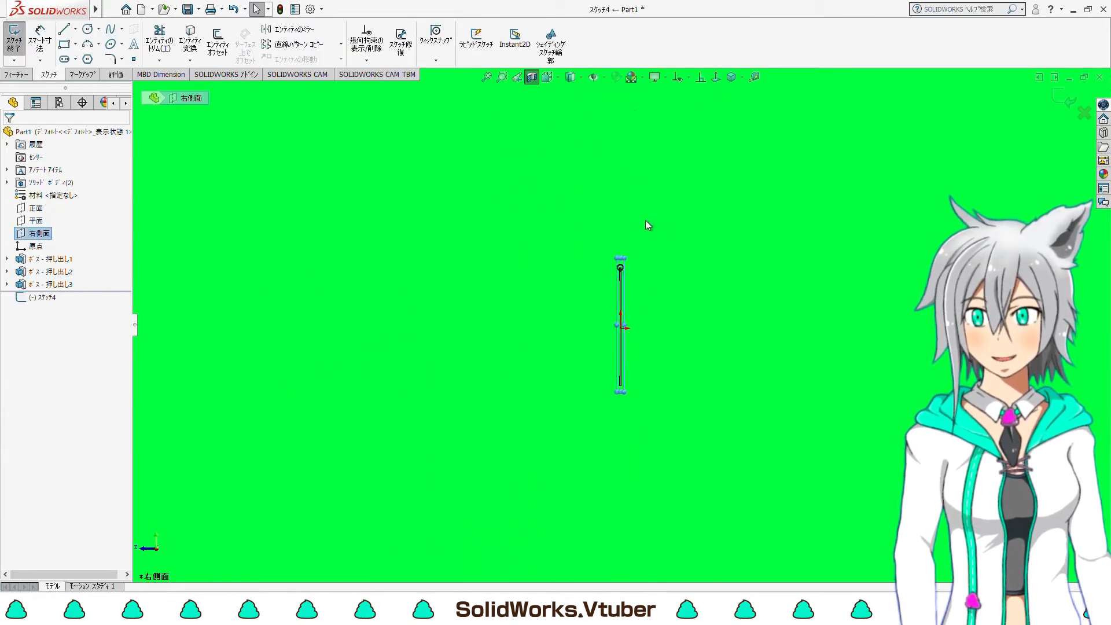
left_click(65, 44)
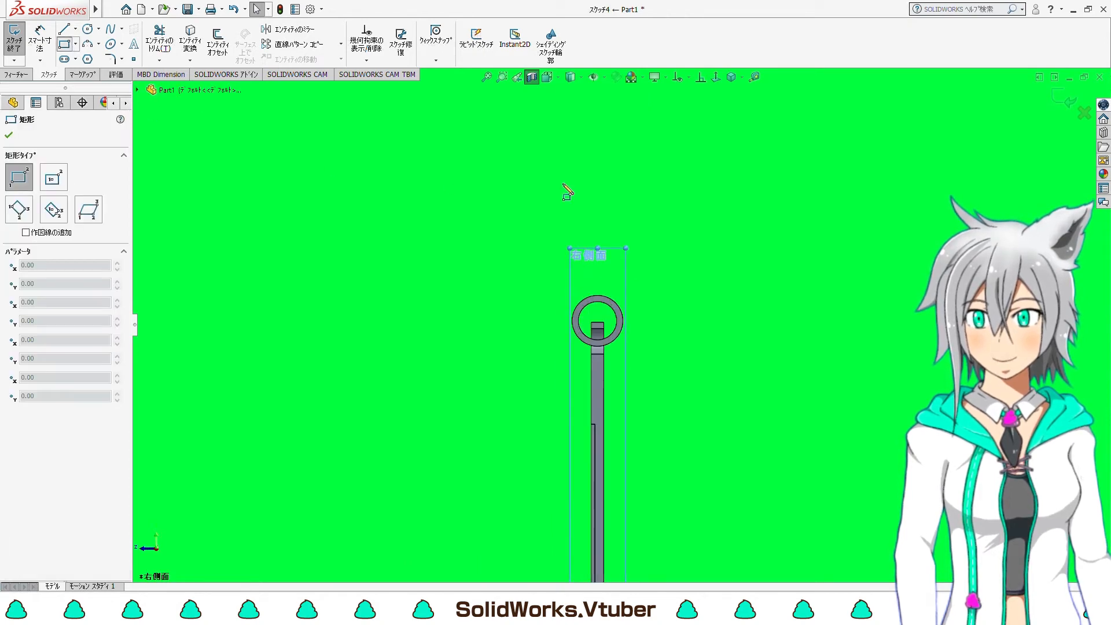
scroll(565, 188, "up", 2)
left_click(593, 132)
scroll(624, 308, "down", 7)
scroll(553, 283, "down", 5)
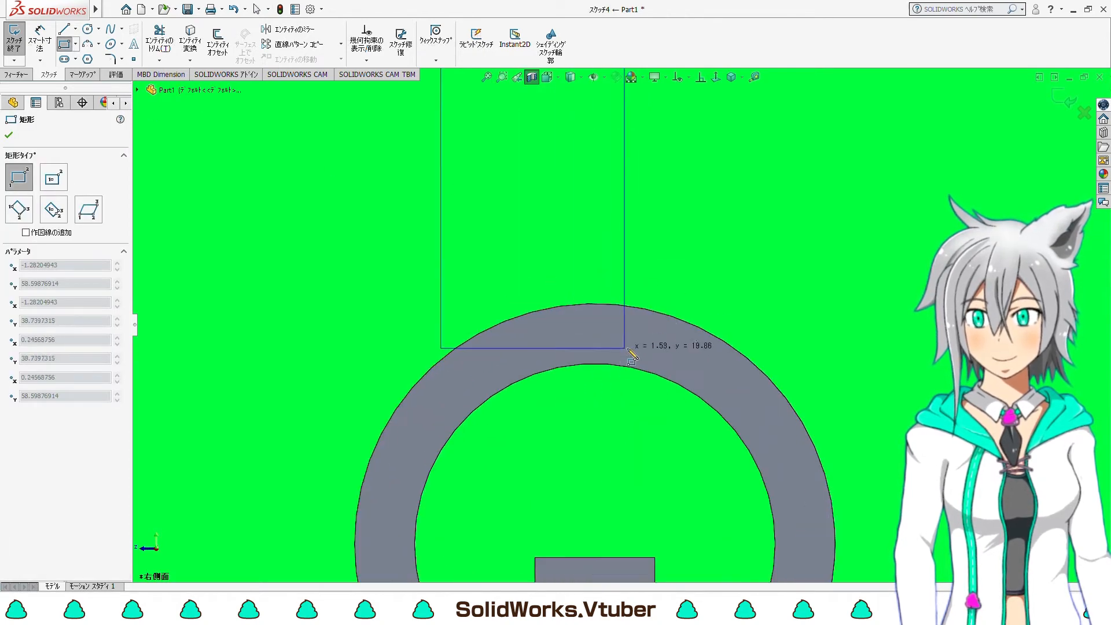
left_click(584, 296)
Set the width of the upright rectangle's lower edge to 1 mm
left_click(36, 34)
scroll(632, 356, "up", 3)
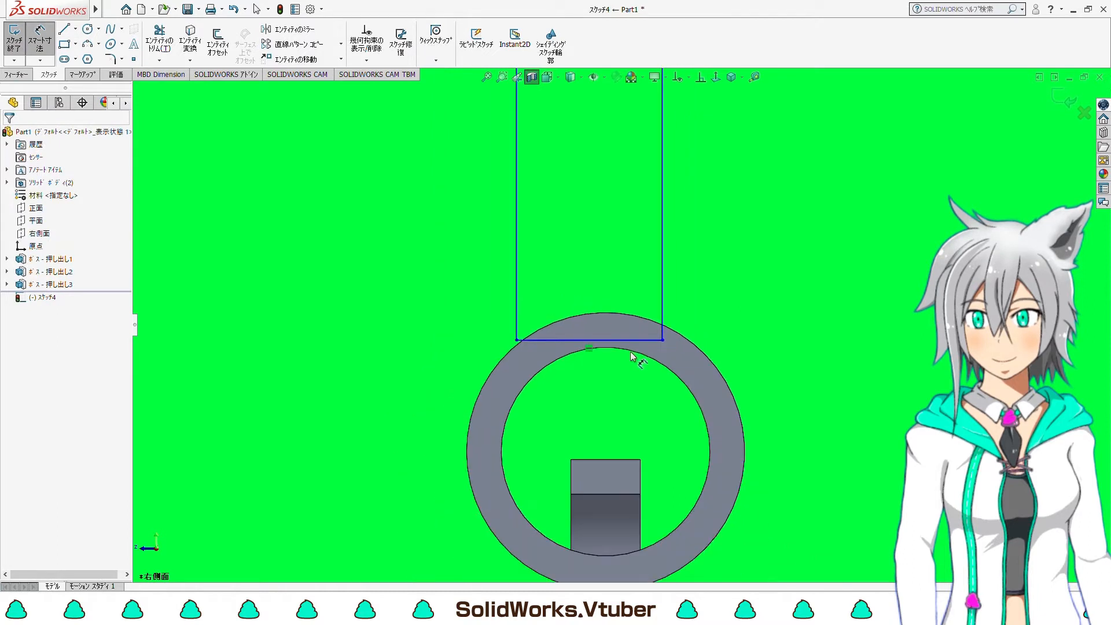
left_click(628, 341)
left_click(792, 325)
key("Return")
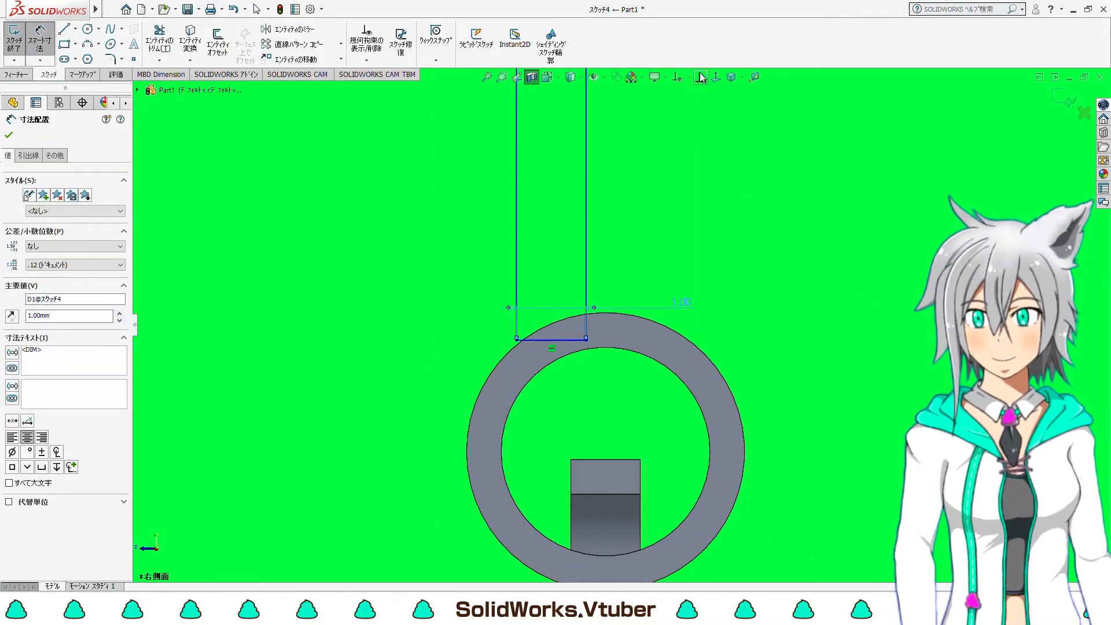
Add a vertical relation between the midpoint of the rectangle's lower edge and the origin
left_click(701, 77)
right_click(561, 342)
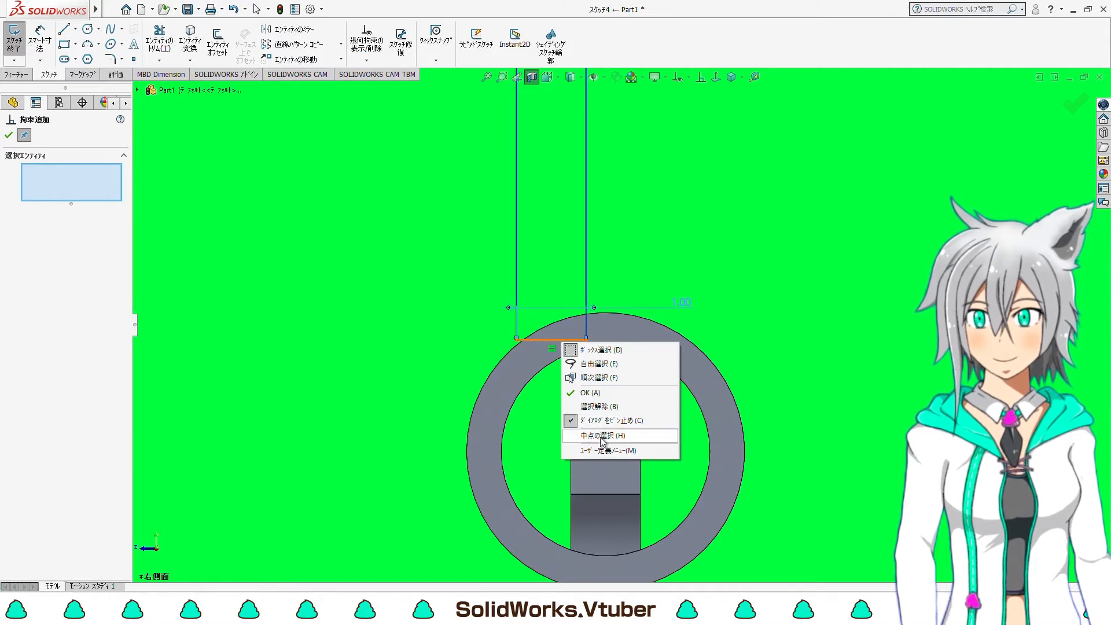
left_click(601, 438)
scroll(471, 361, "up", 4)
left_click(137, 91)
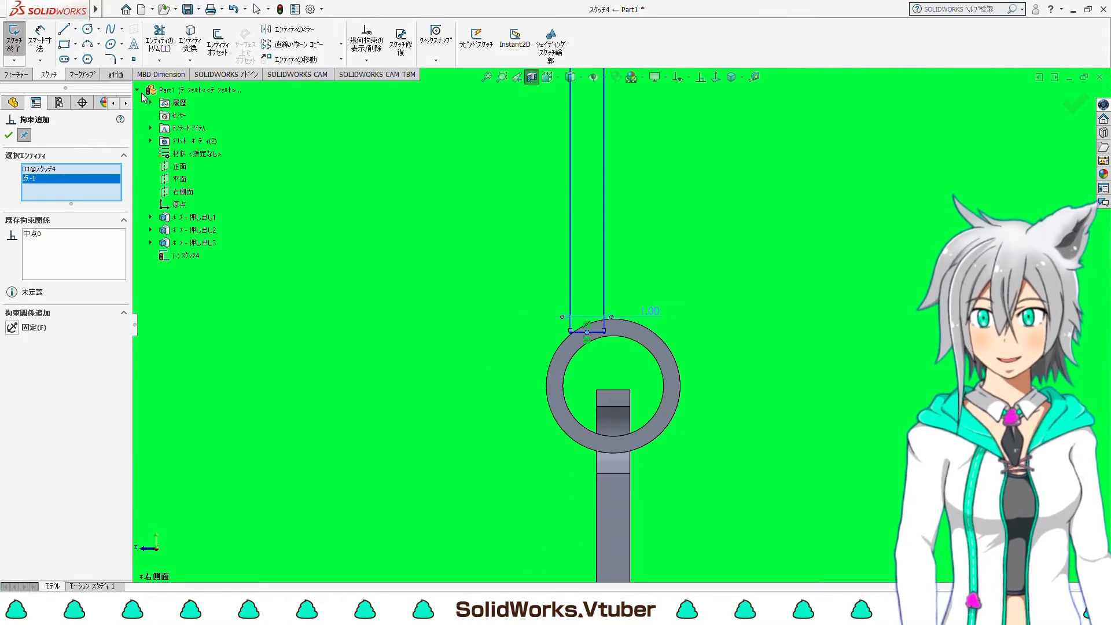
left_click(179, 204)
left_click(13, 340)
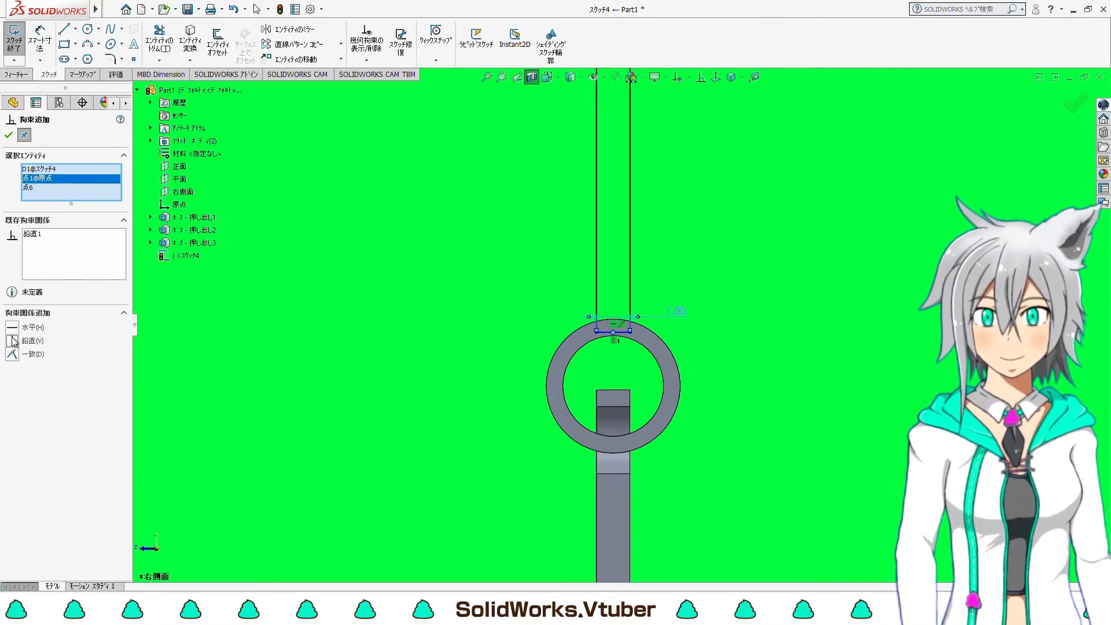
left_click(7, 137)
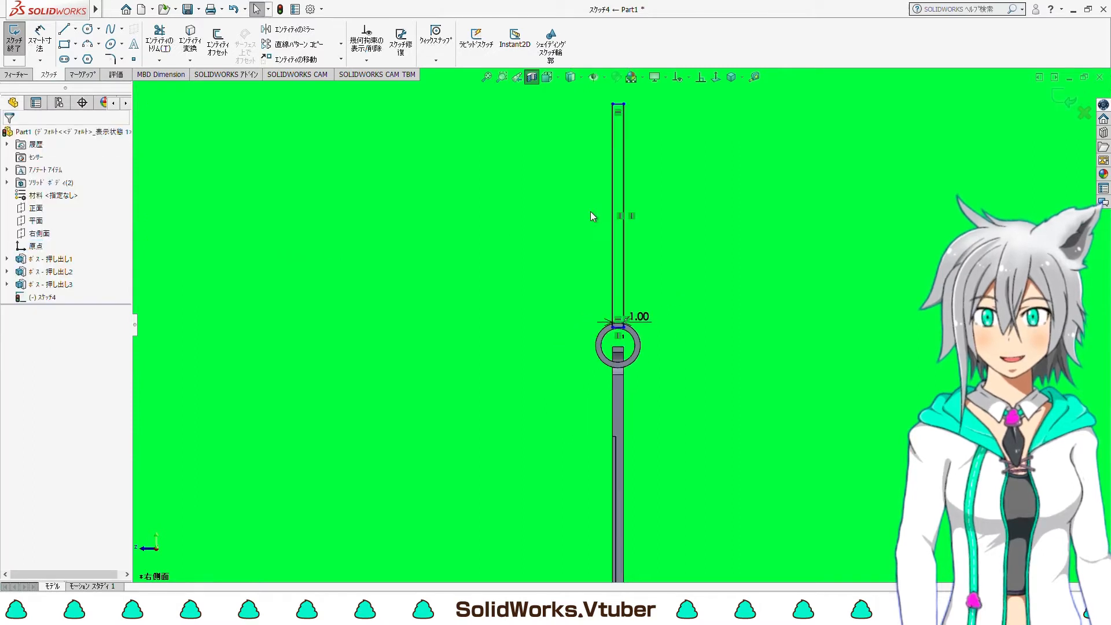
Set the height of the upright rectangle to 25 mm
left_click(31, 45)
scroll(661, 285, "down", 2)
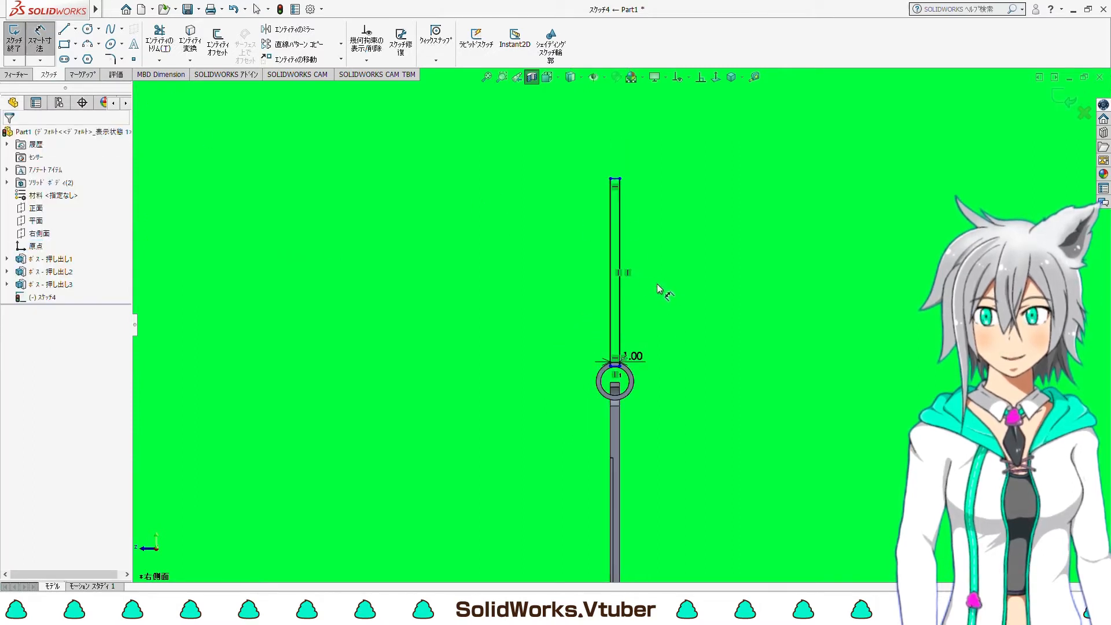
left_click(614, 267)
left_click(574, 254)
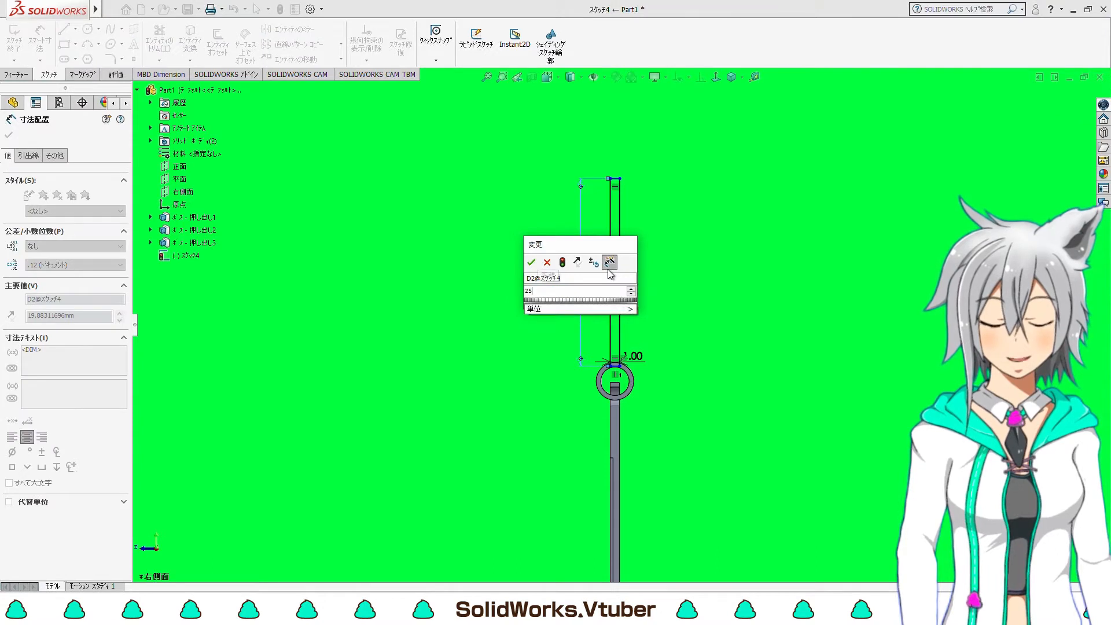
key("Return")
scroll(610, 271, "up", 3)
scroll(653, 238, "down", 3)
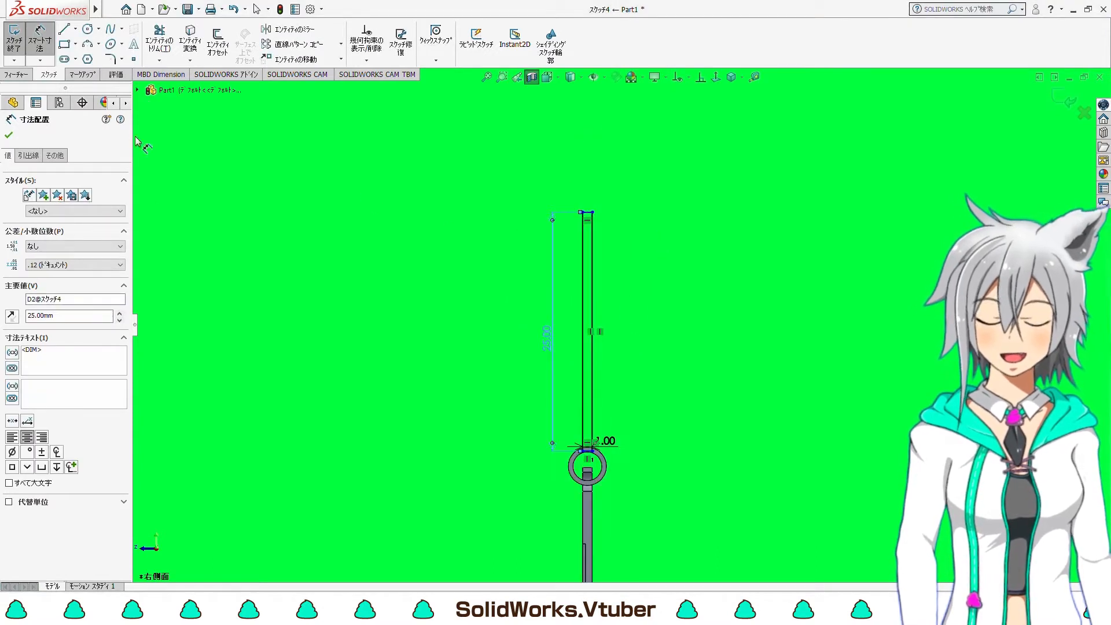
Extrude the upright rectangle 1 mm with a mid-plane end condition to form a strap
left_click(26, 78)
left_click(20, 40)
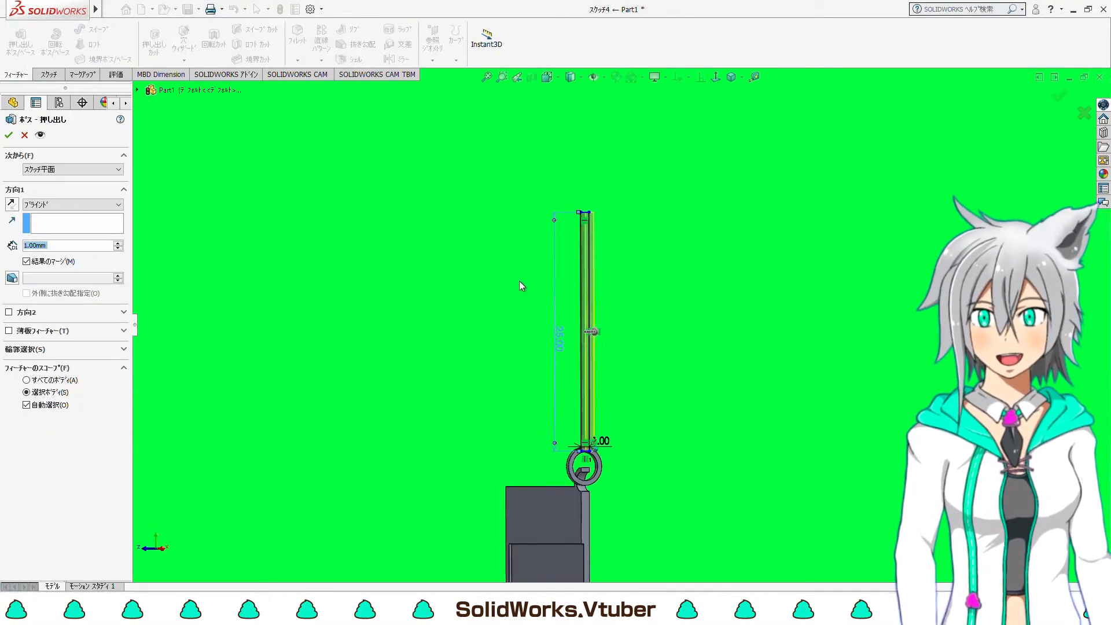
middle_click_drag(646, 406, 495, 408)
left_click(78, 205)
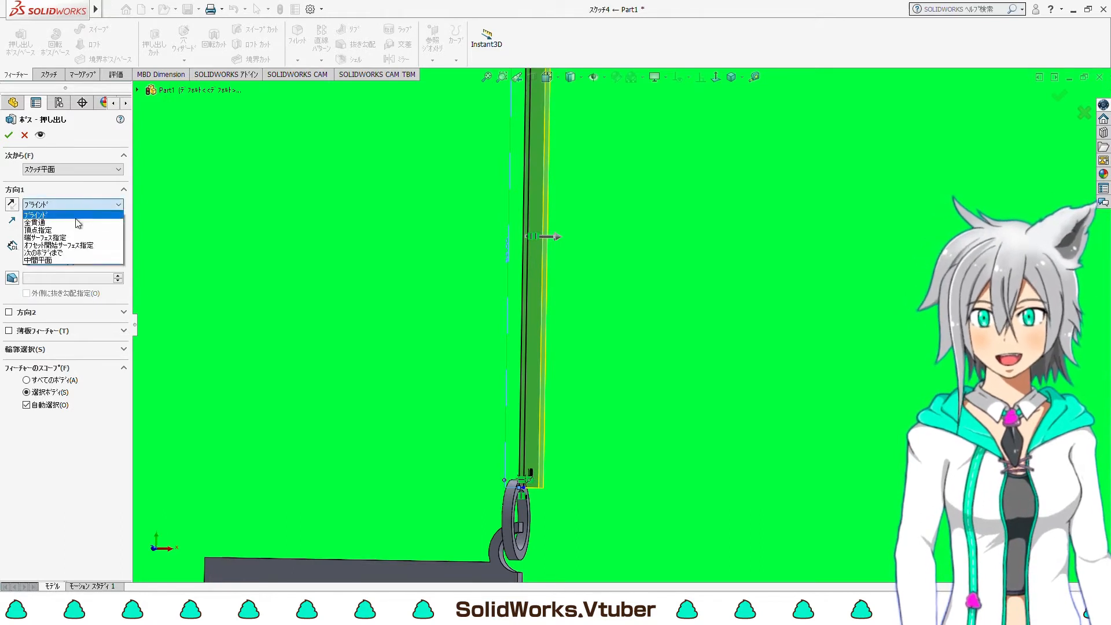
left_click(69, 261)
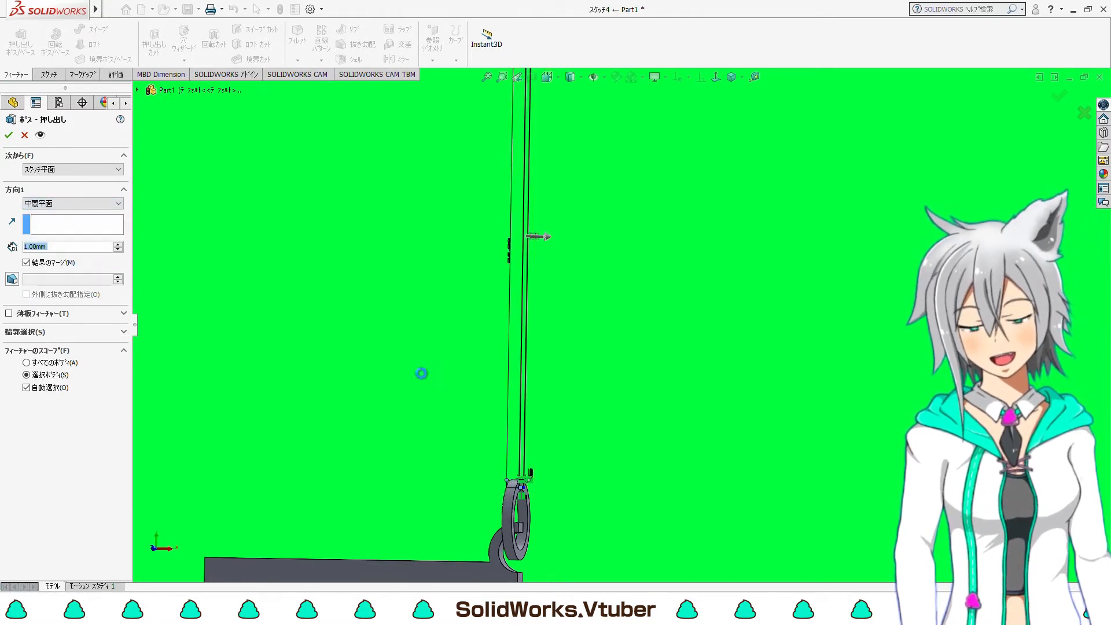
key("Return")
On the strap's front face, sketch a circle about 3.3 mm in diameter centred on the midpoint of its top edge
middle_click_drag(471, 360, 700, 414)
middle_click_drag(619, 348, 557, 102)
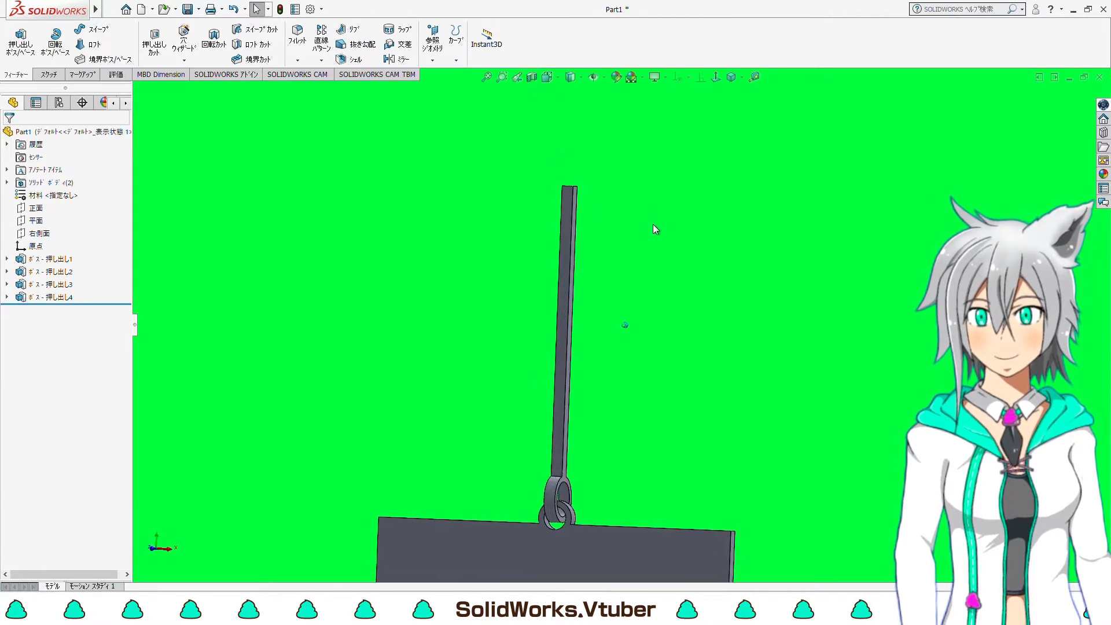
scroll(573, 227, "down", 5)
left_click(556, 180)
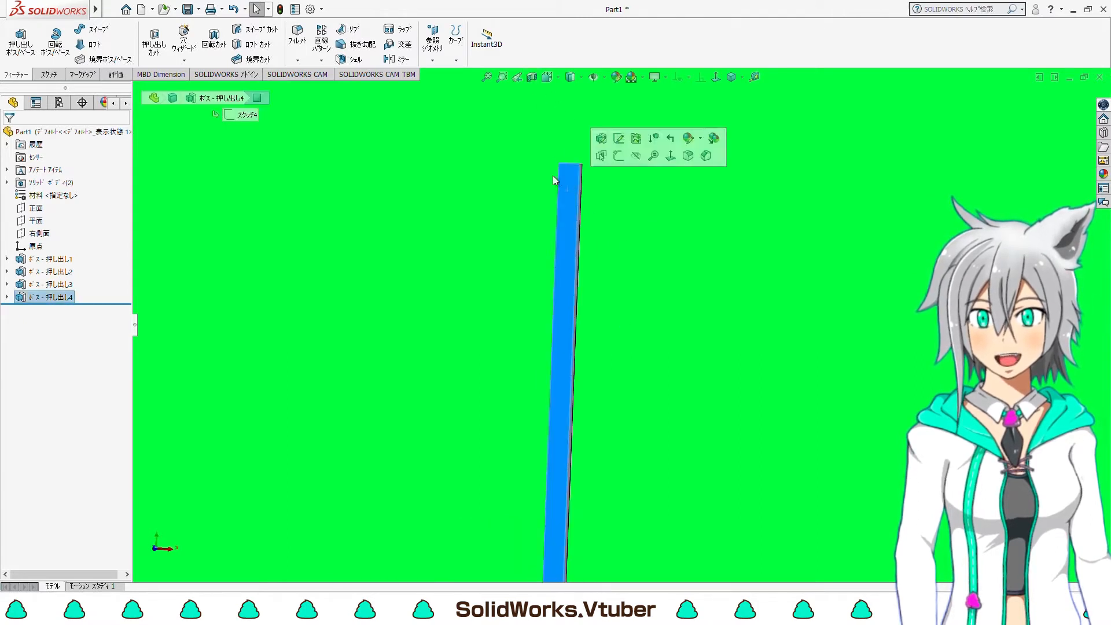
left_click(49, 74)
left_click(14, 39)
left_click(706, 81)
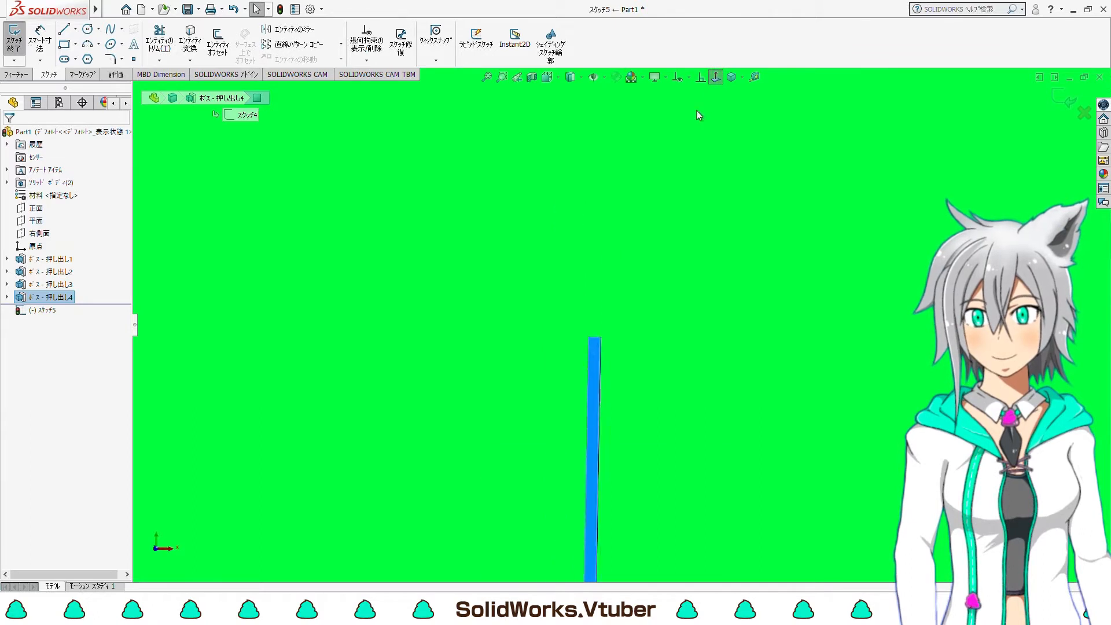
scroll(640, 268, "down", 4)
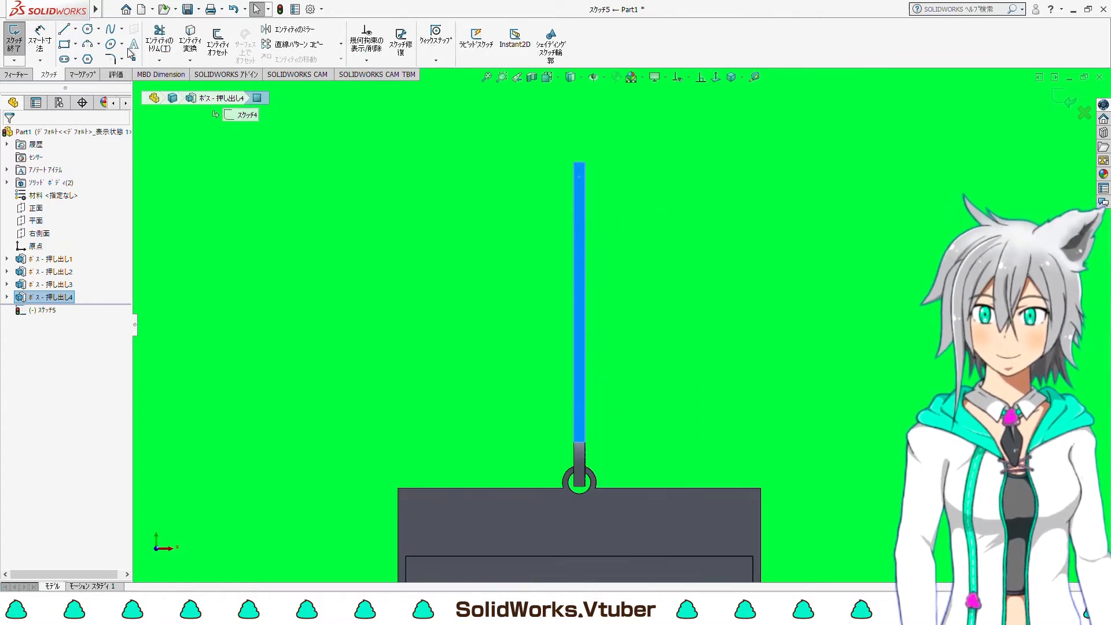
left_click(87, 29)
scroll(619, 190, "down", 3)
left_click(552, 217)
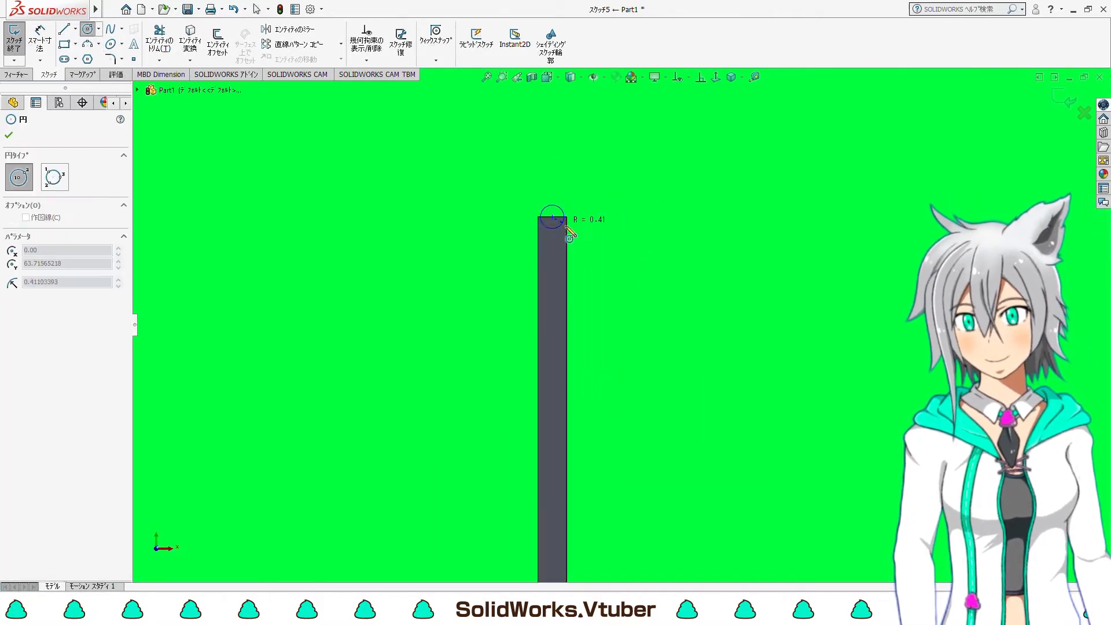
left_click(581, 257)
Set the diameter of the circle at the strap's top end to 5 mm
left_click(38, 46)
scroll(459, 203, "up", 3)
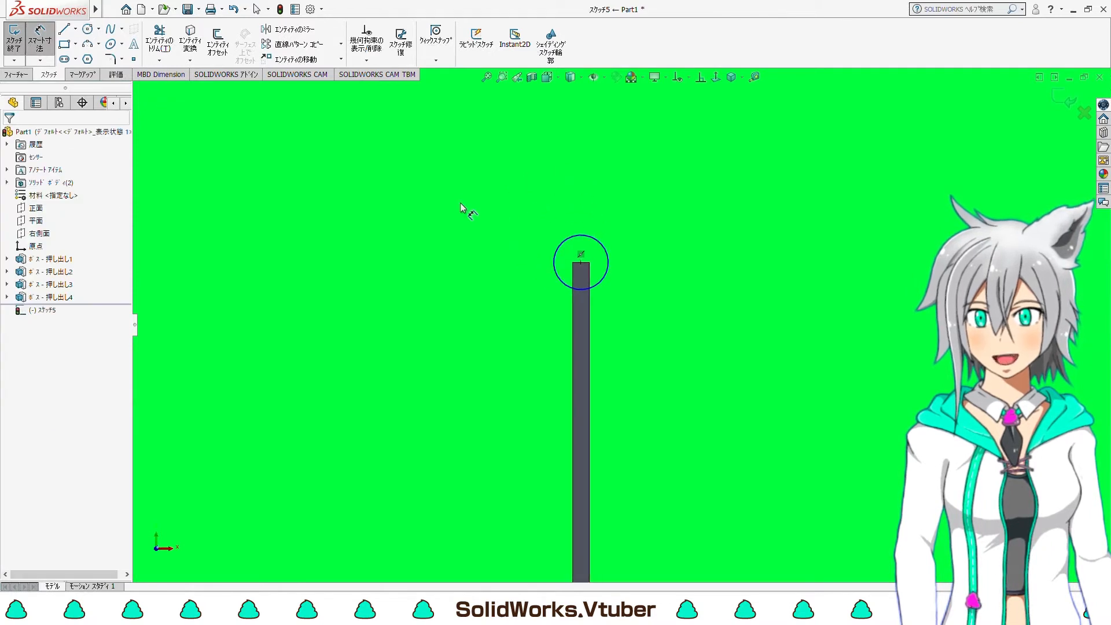
left_click(494, 287)
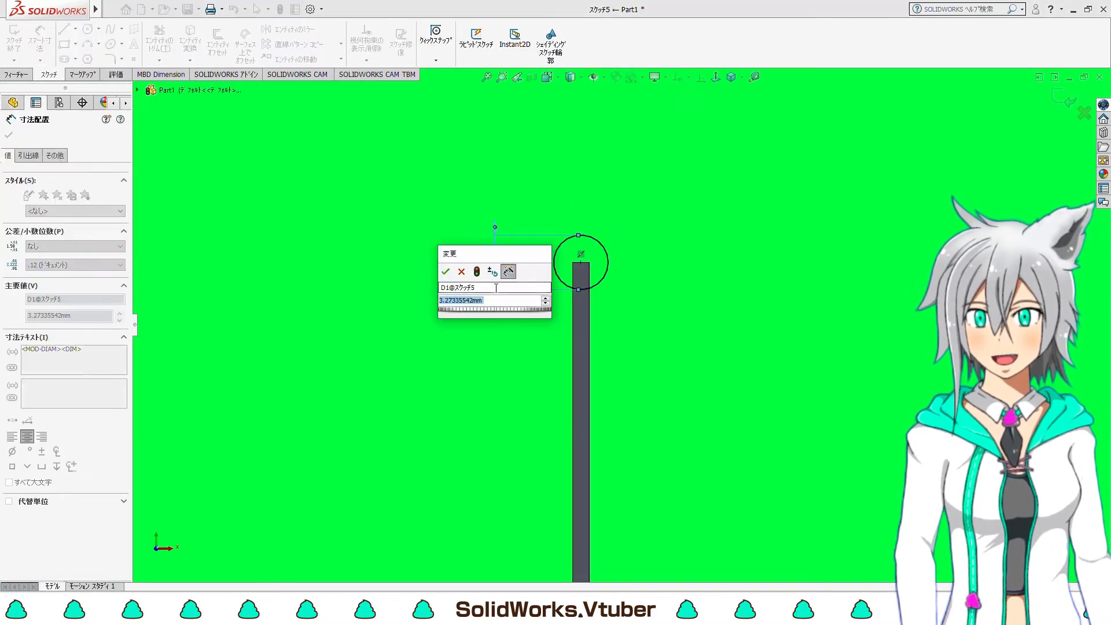
type("5")
key("Return")
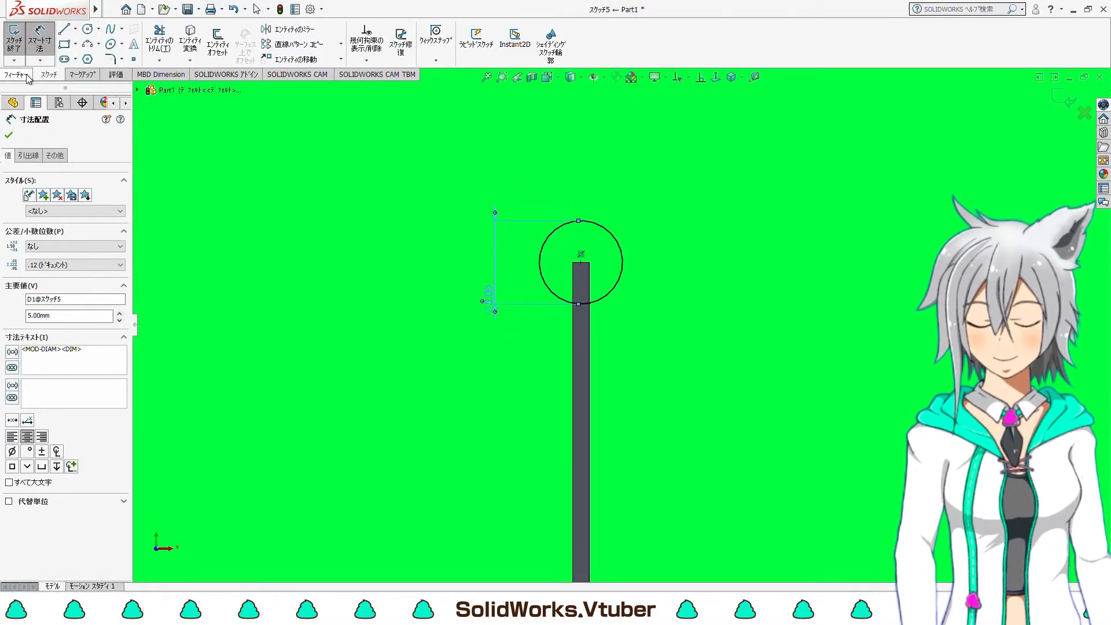
Extrude the circle 1 mm in the reversed direction, through the strap's thickness, to form a disc
left_click(29, 76)
left_click(21, 41)
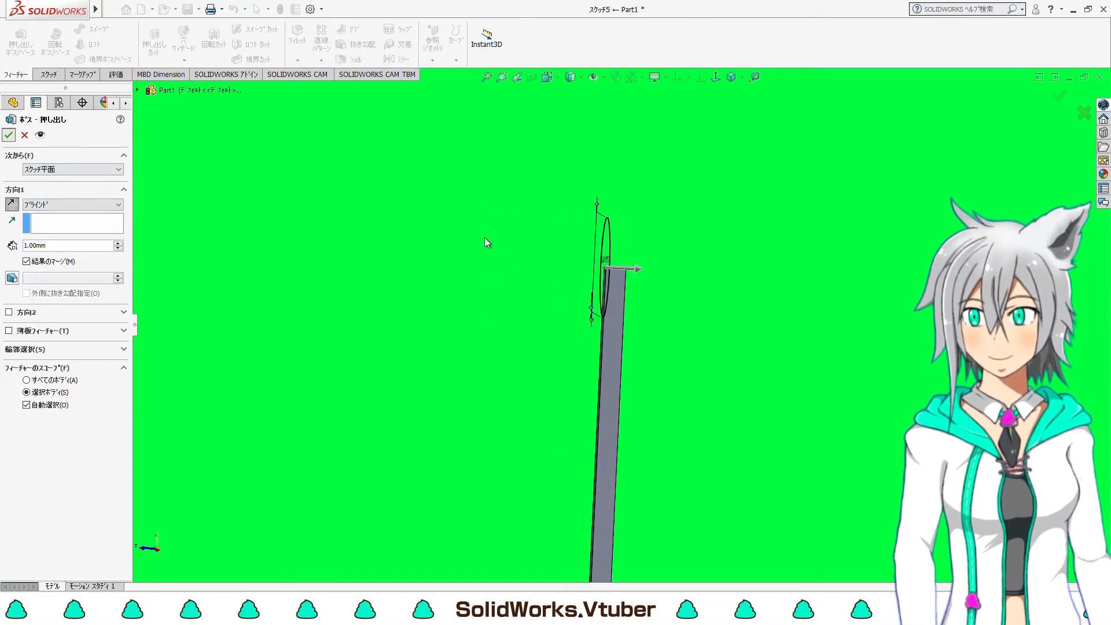
key("Return")
On the disc's back face, sketch a circle about 3.5 mm in diameter, concentric with the disc
left_click(633, 262)
left_click(710, 210)
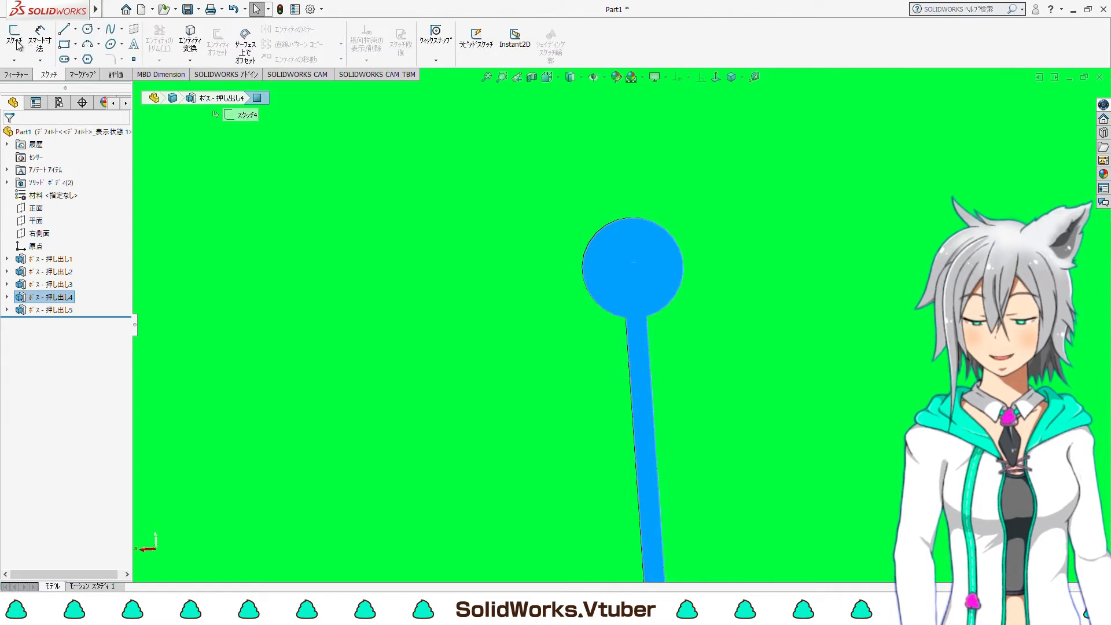
key("f")
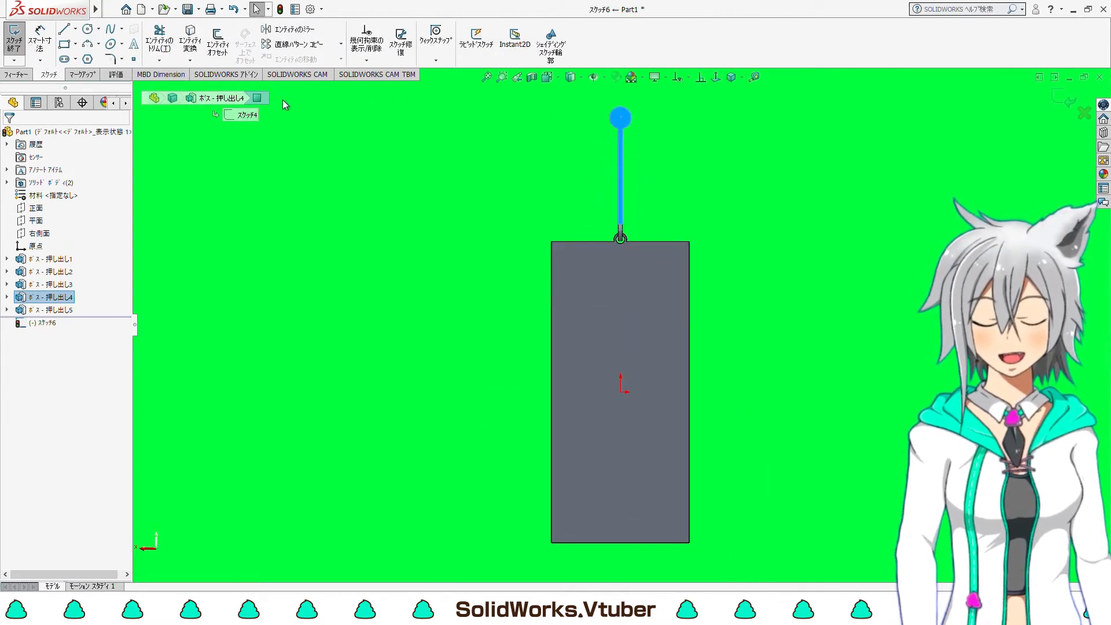
left_click(88, 29)
scroll(632, 140, "down", 5)
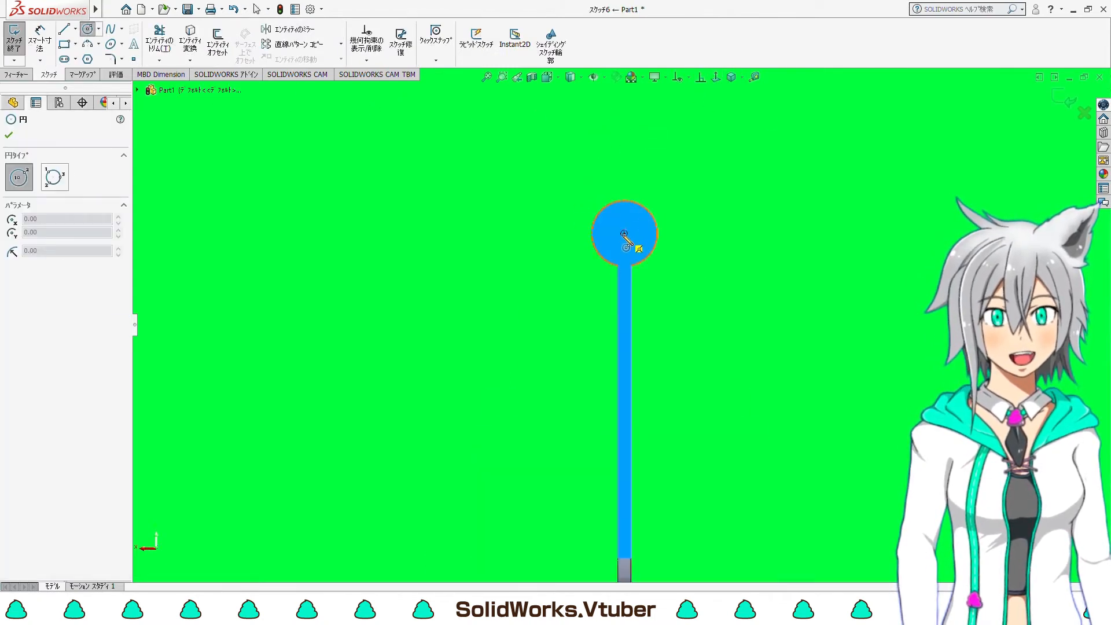
left_click_drag(624, 234, 646, 234)
Set the diameter of the circle on the disc's back face to 2 mm
left_click(39, 45)
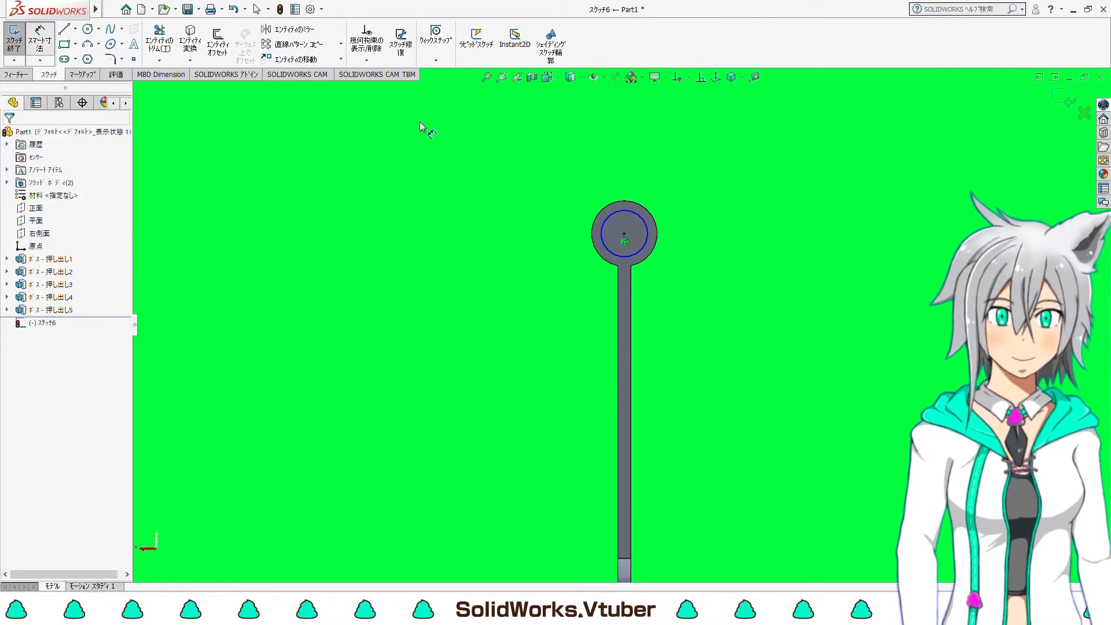
scroll(630, 141, "down", 3)
left_click(661, 332)
left_click(746, 325)
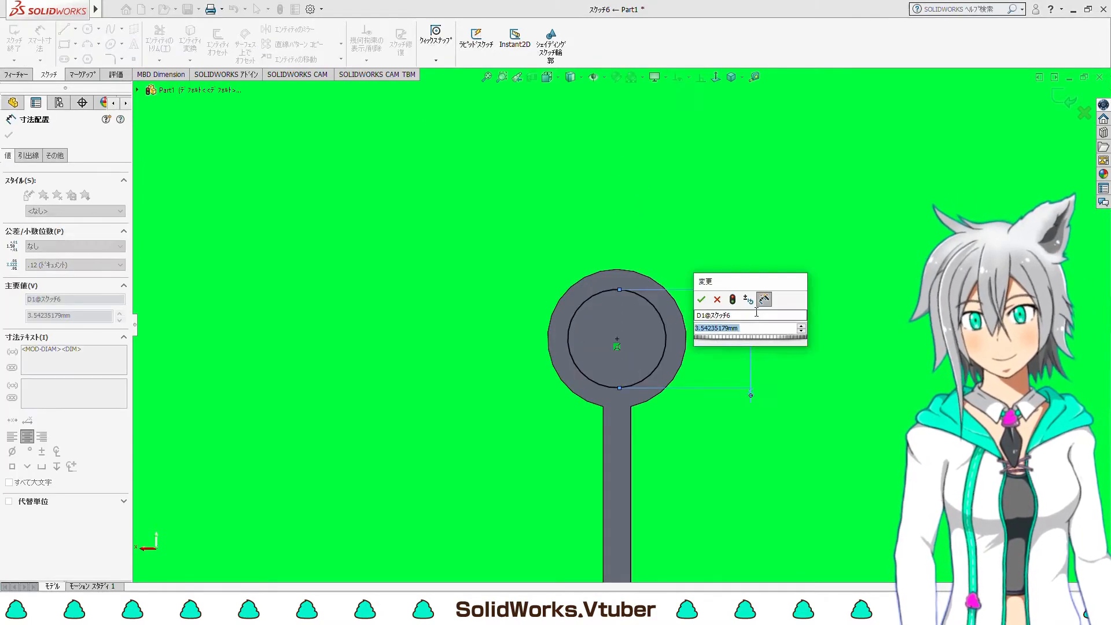
type("2")
key("Return")
Extrude the 2 mm circle 10 mm outward from the disc to form a pin
left_click(24, 73)
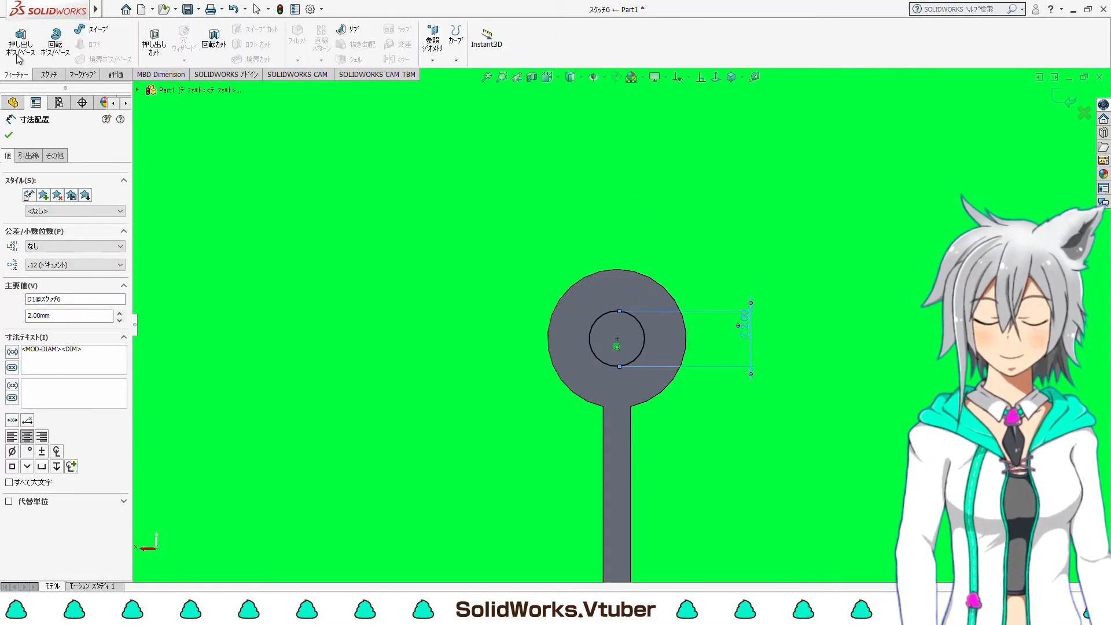
left_click(21, 40)
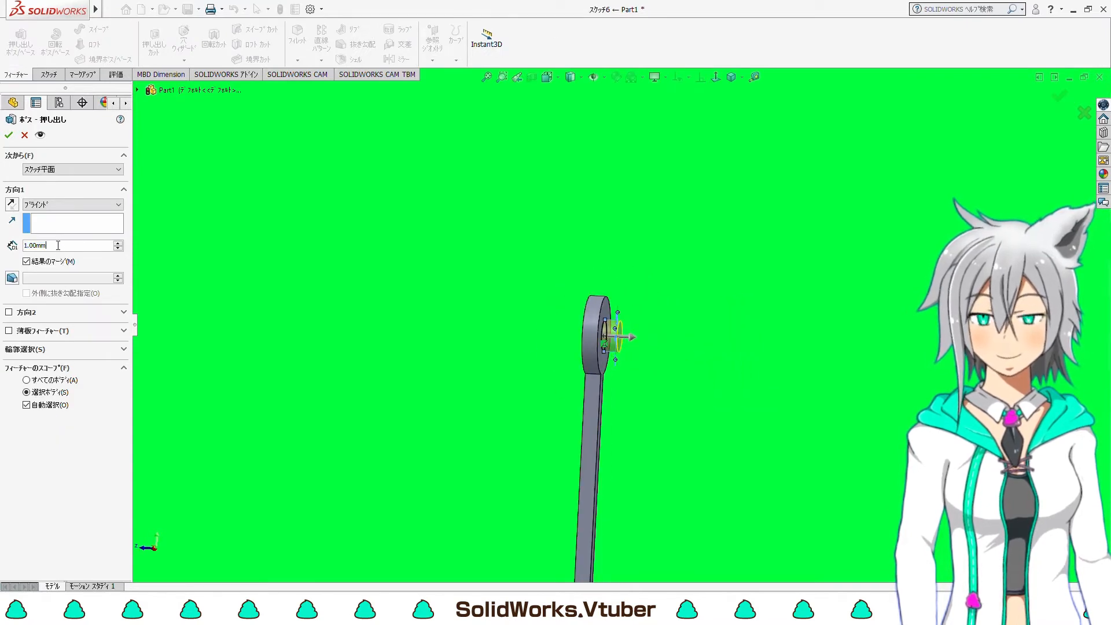
type("10")
key("Return")
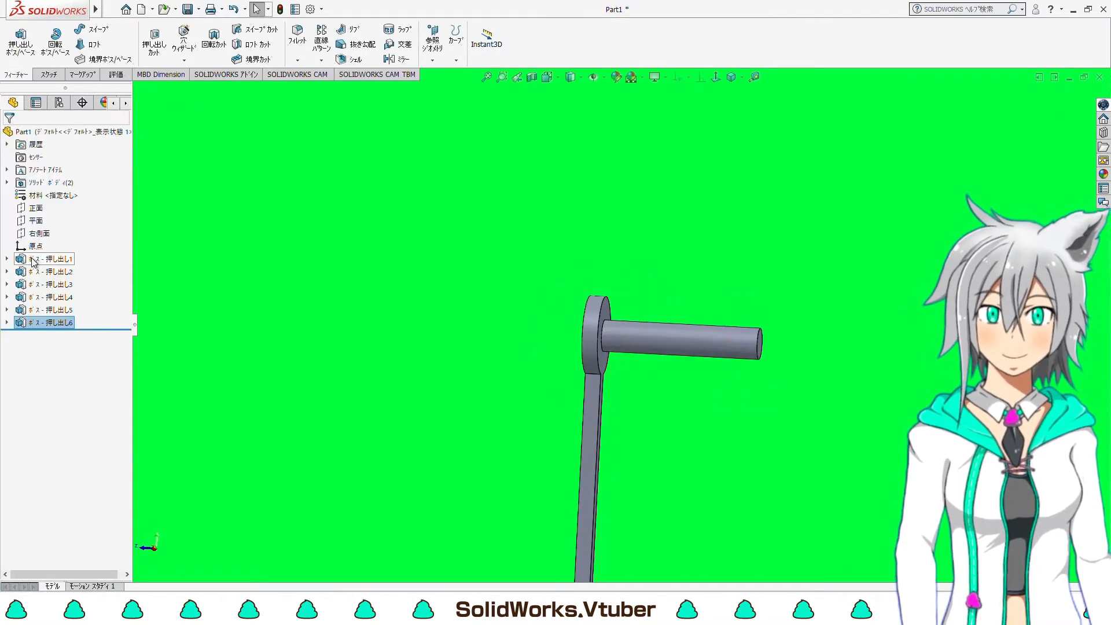
Start a fillet with a 0.5 mm radius and choose the strap's four long edges
middle_click_drag(345, 238, 494, 329)
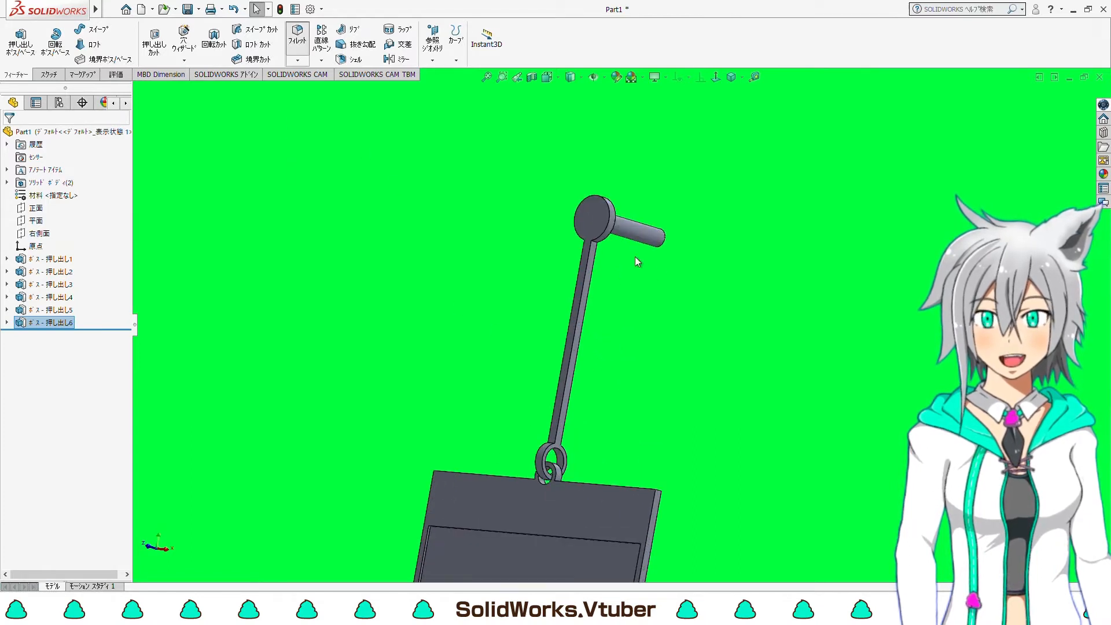
scroll(637, 263, "down", 6)
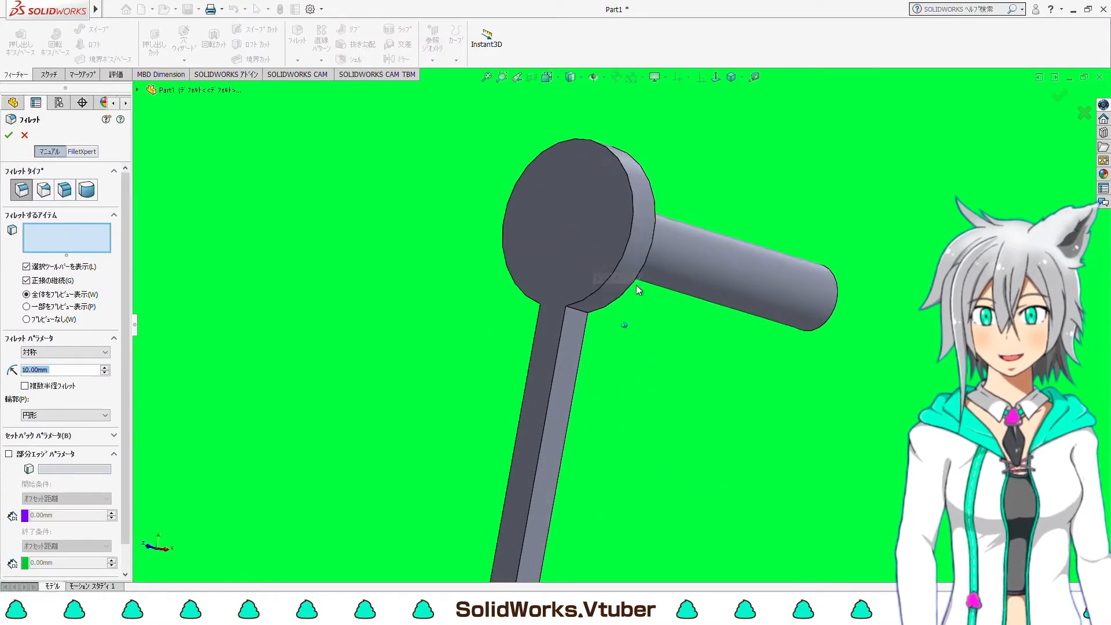
middle_click_drag(636, 285, 583, 373)
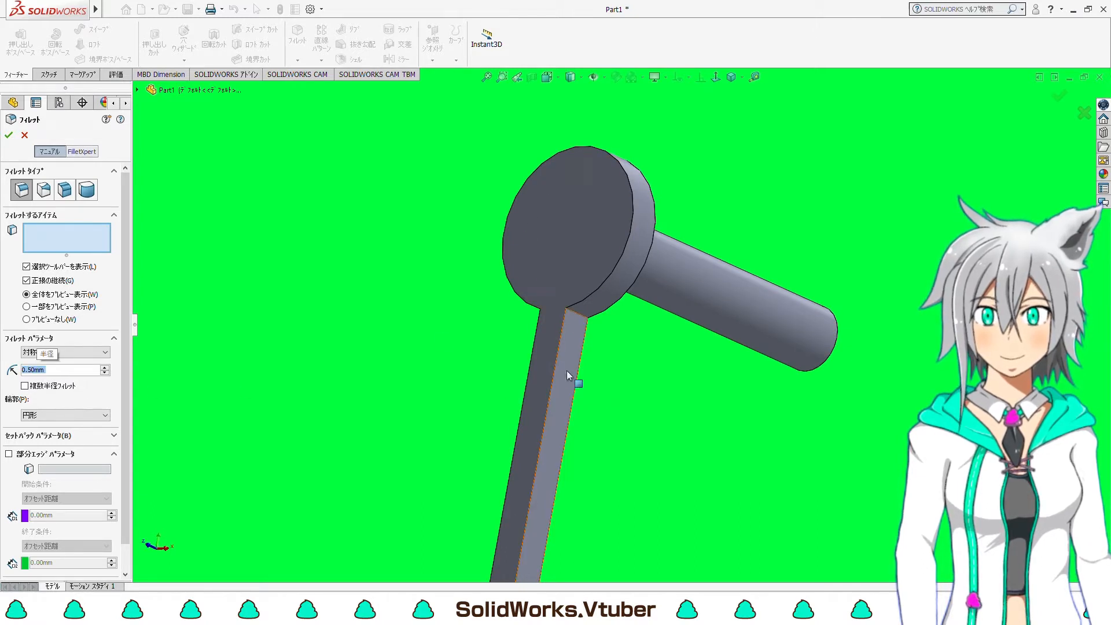
left_click(548, 377)
left_click(581, 362)
middle_click_drag(581, 362, 609, 427)
left_click(602, 440)
left_click(616, 425)
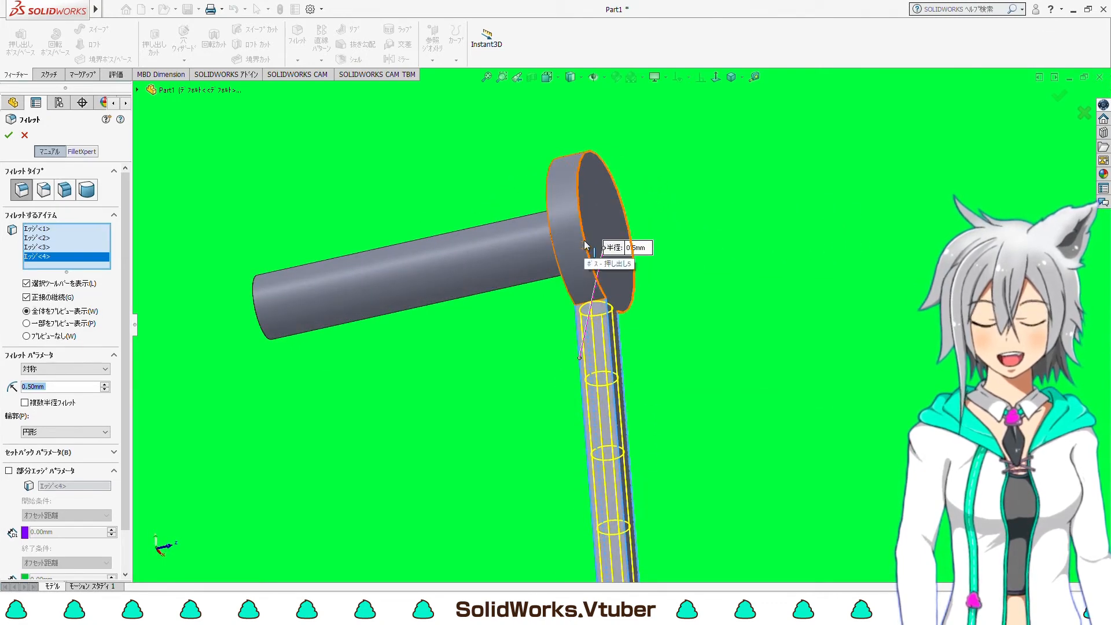
Add the disc's two circular edges and the pin's cylindrical face to the fillet selection
left_click(585, 246)
middle_click_drag(582, 248, 625, 266)
left_click(624, 266)
left_click(418, 240)
Add two circular edges of the ring attached to the strap, and apply the fillet
middle_click_drag(417, 240, 646, 341)
scroll(646, 342, "down", 6)
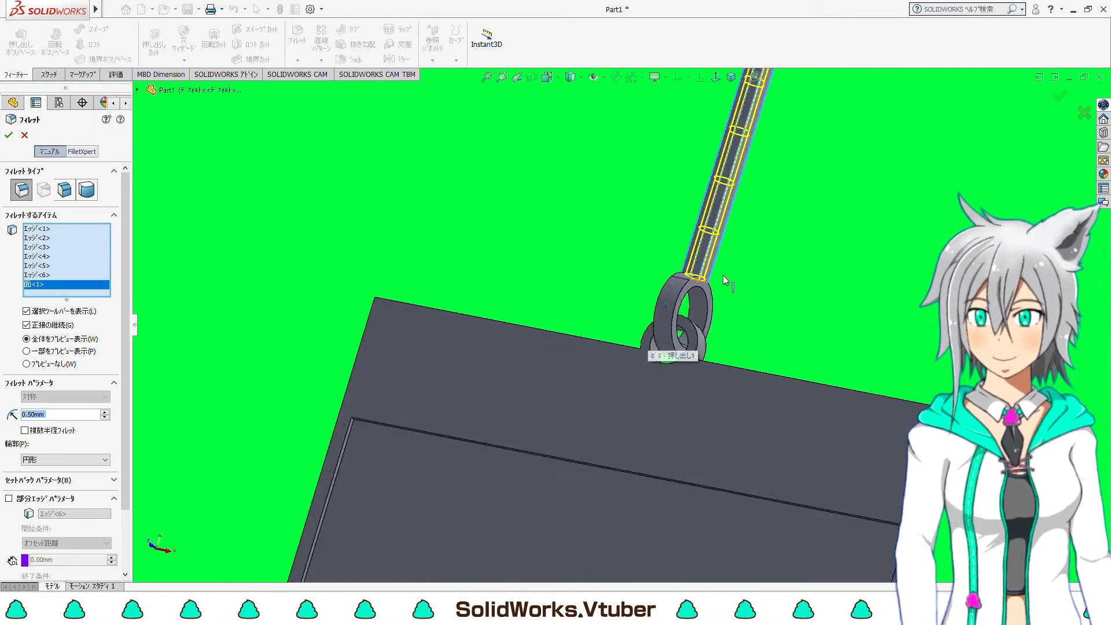
scroll(707, 289, "down", 5)
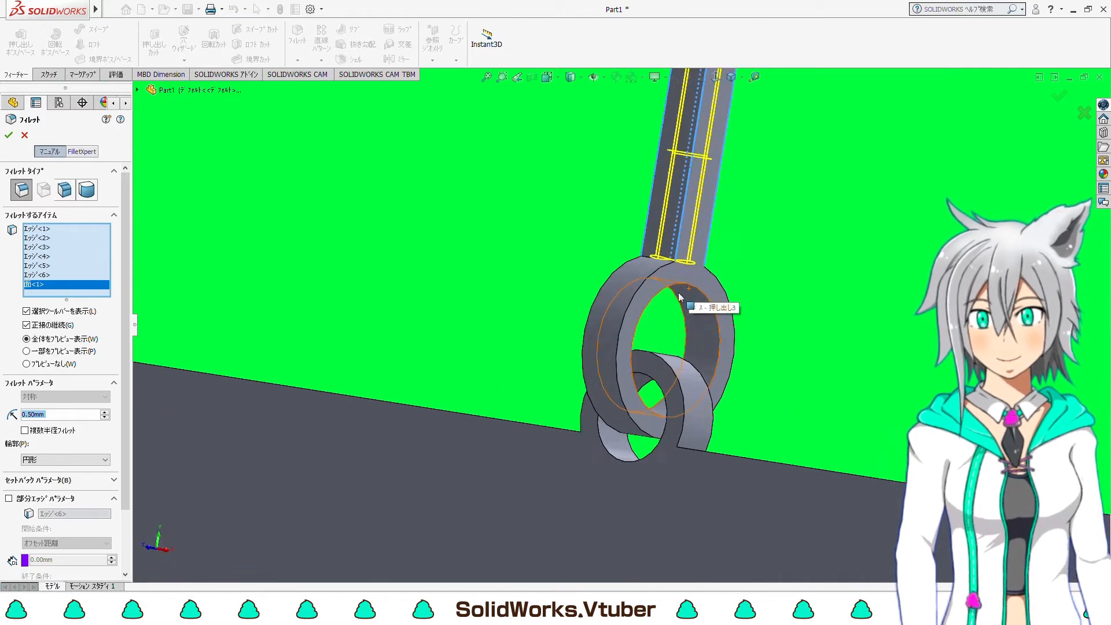
left_click(647, 278)
mouse_move(647, 277)
middle_mouse_down()
mouse_move(584, 301)
mouse_move(630, 279)
middle_mouse_up()
left_click(586, 290)
scroll(630, 280, "up", 5)
scroll(630, 279, "up", 5)
middle_click_drag(676, 252, 624, 240)
scroll(624, 240, "down", 4)
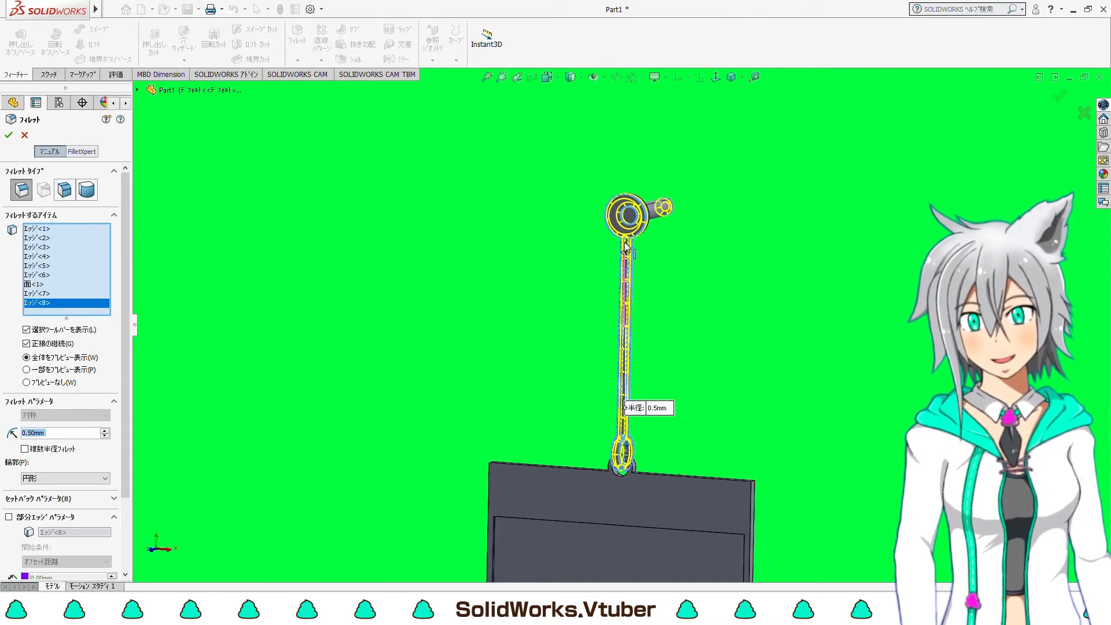
right_click(623, 241)
On the plate's front panel, sketch two concentric circles about 21.8 mm and 19.6 mm in diameter, centred directly above the origin
scroll(743, 353, "up", 5)
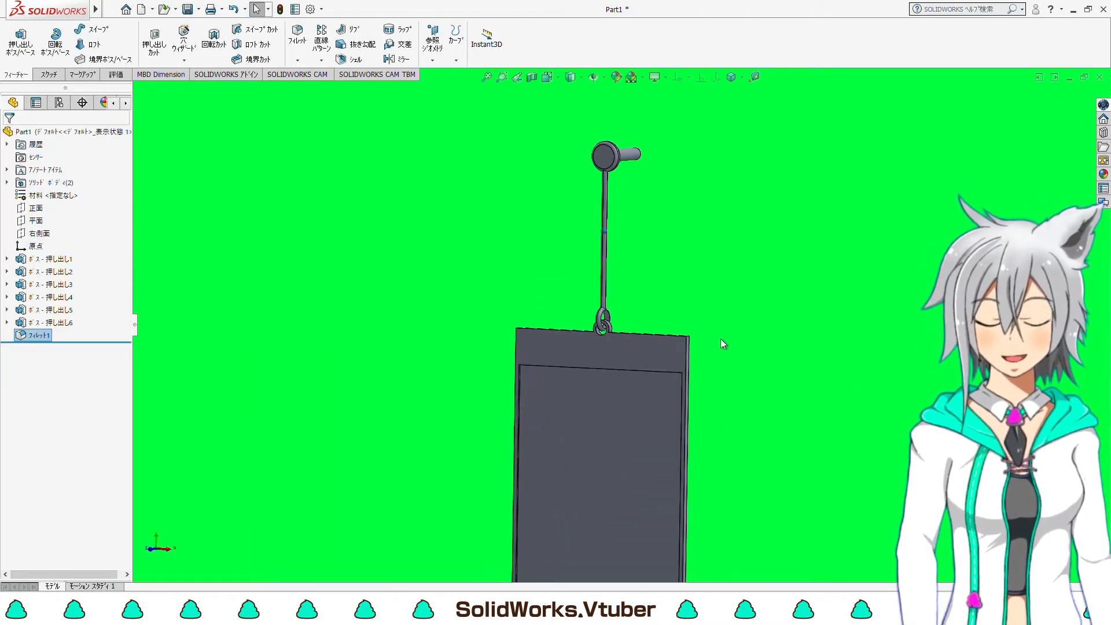
left_click(639, 344)
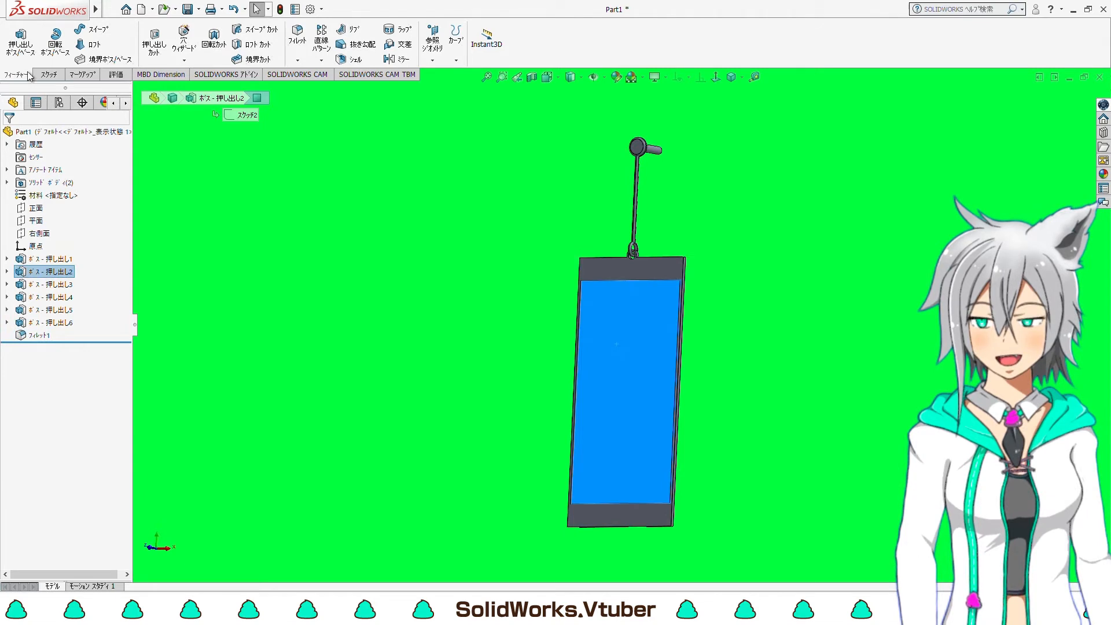
left_click(50, 74)
left_click(13, 39)
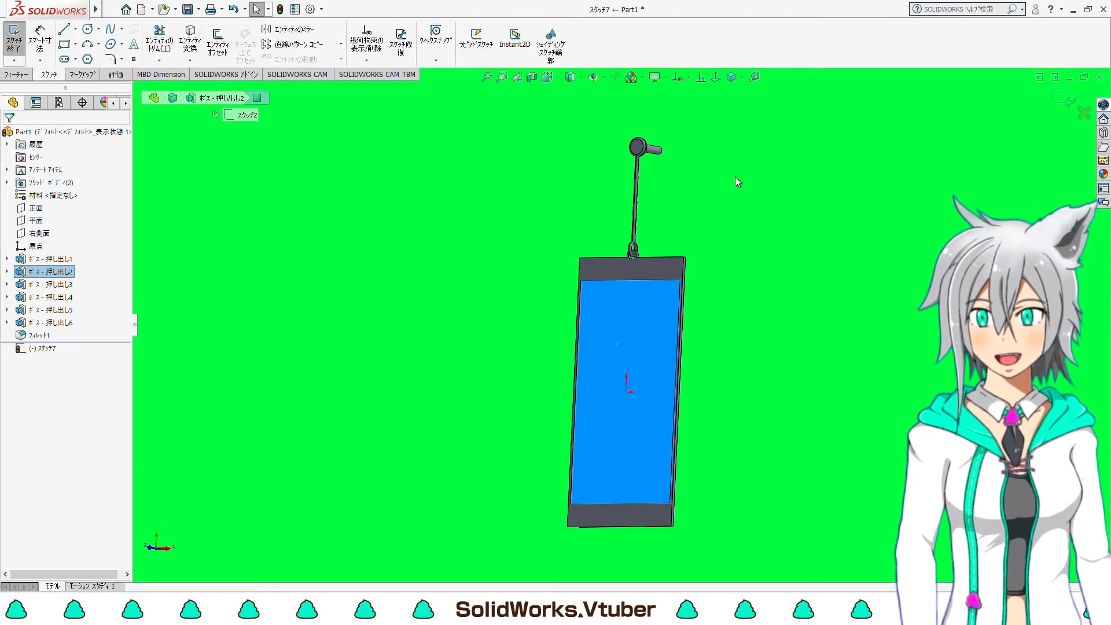
left_click(716, 77)
scroll(652, 287, "down", 2)
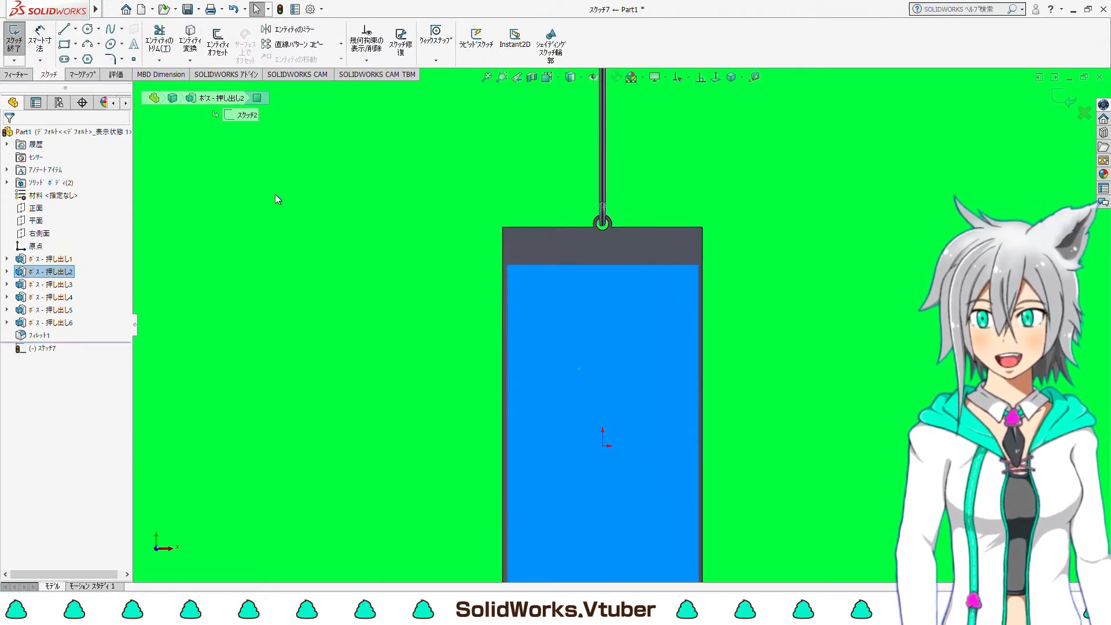
left_click(86, 29)
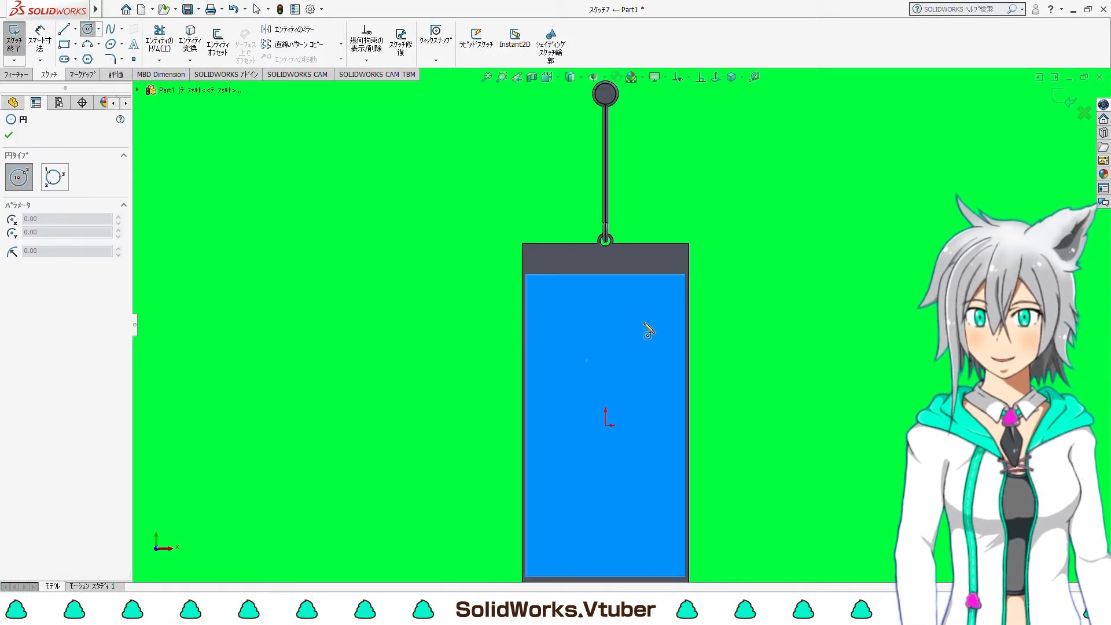
left_click(600, 295)
left_click(634, 354)
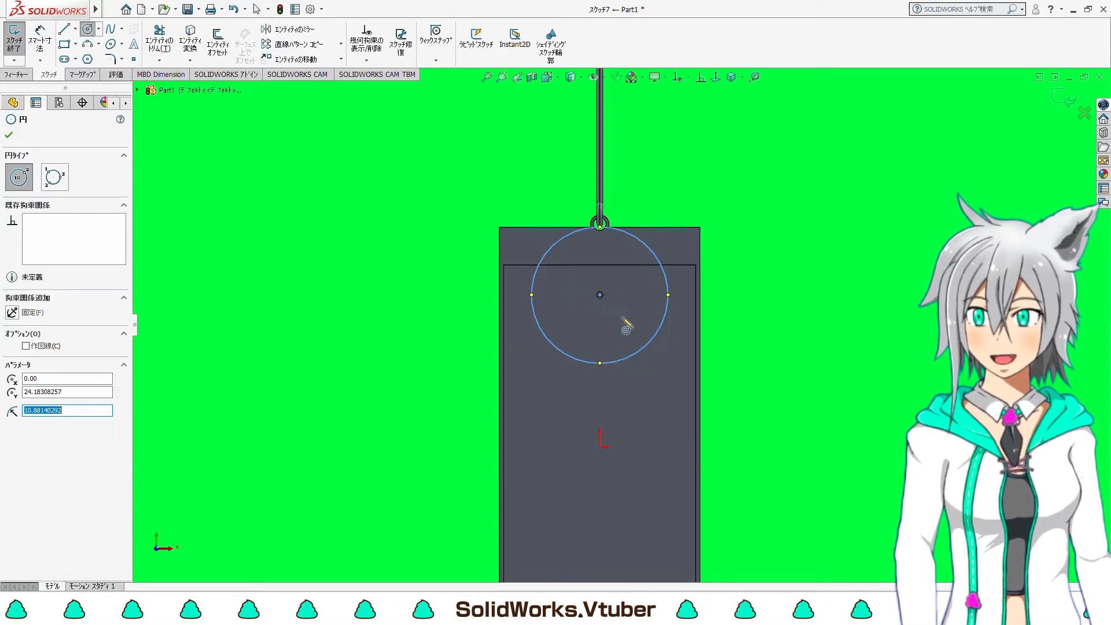
left_click(600, 295)
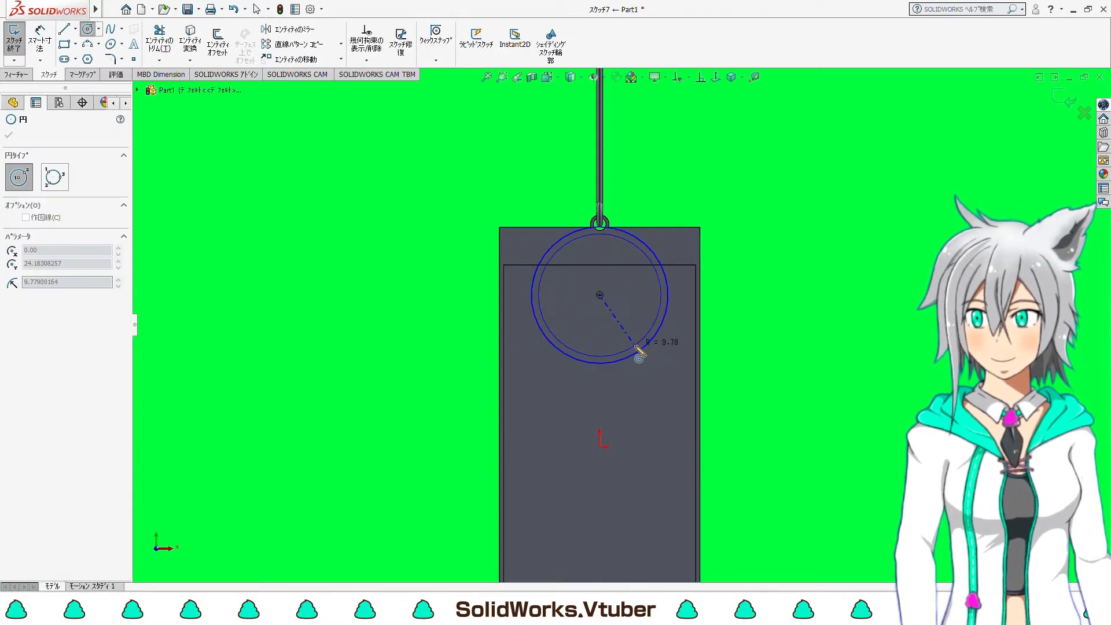
left_click(634, 346)
Sketch two upward-curving three-point arcs across the panel's lower part, from side edge to side edge, with radii about 24.7 mm and 26.8 mm
key("f")
left_click(87, 46)
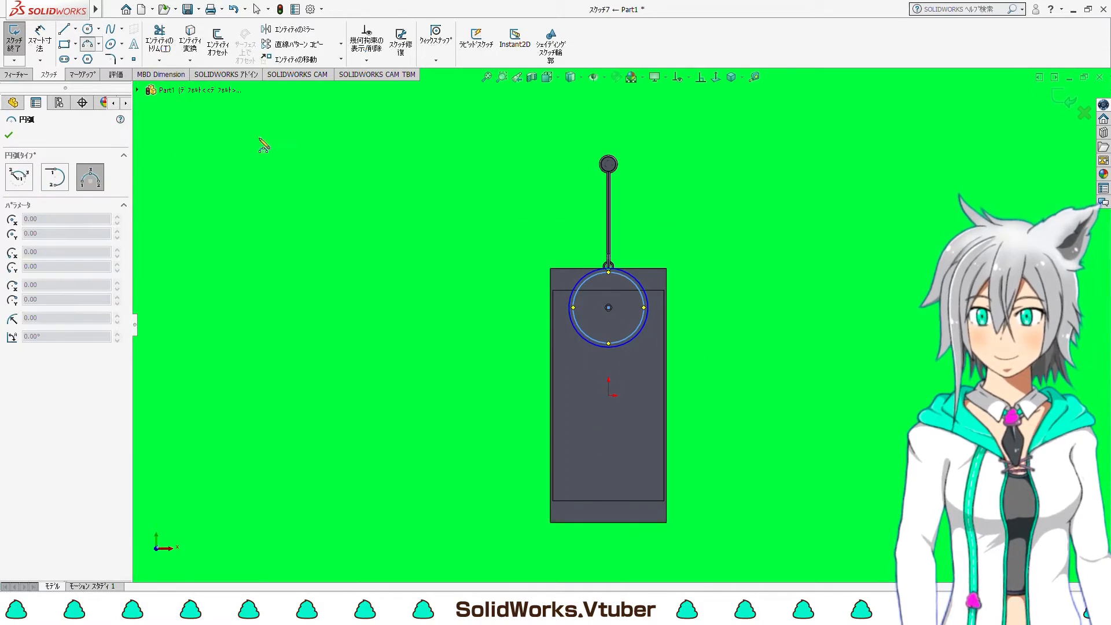
scroll(605, 463, "down", 5)
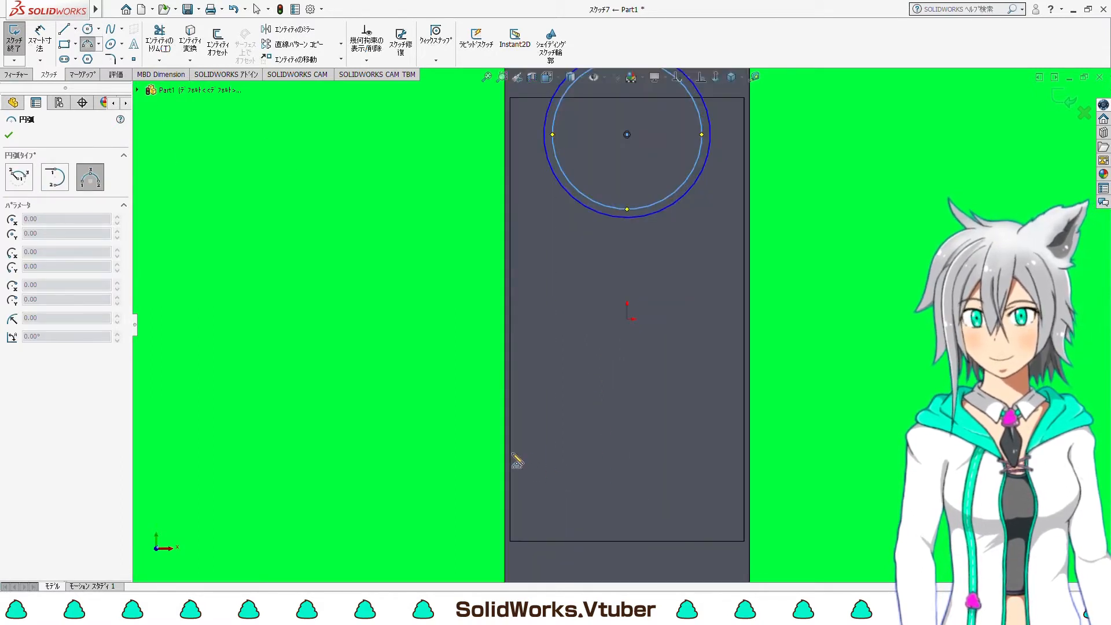
left_click(511, 456)
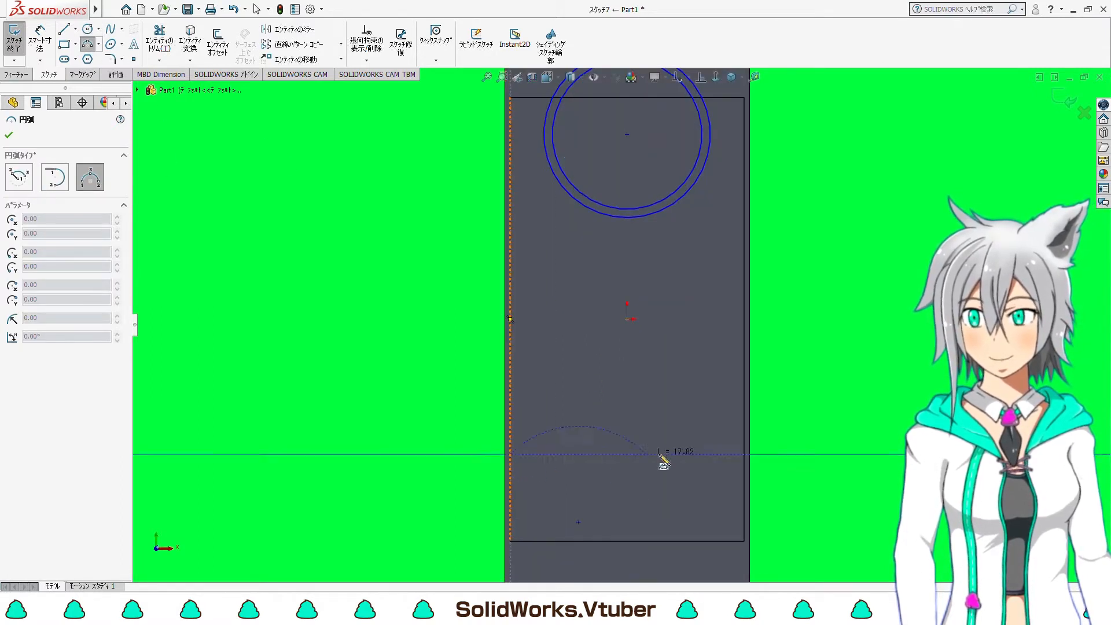
left_click(745, 454)
left_click(522, 446)
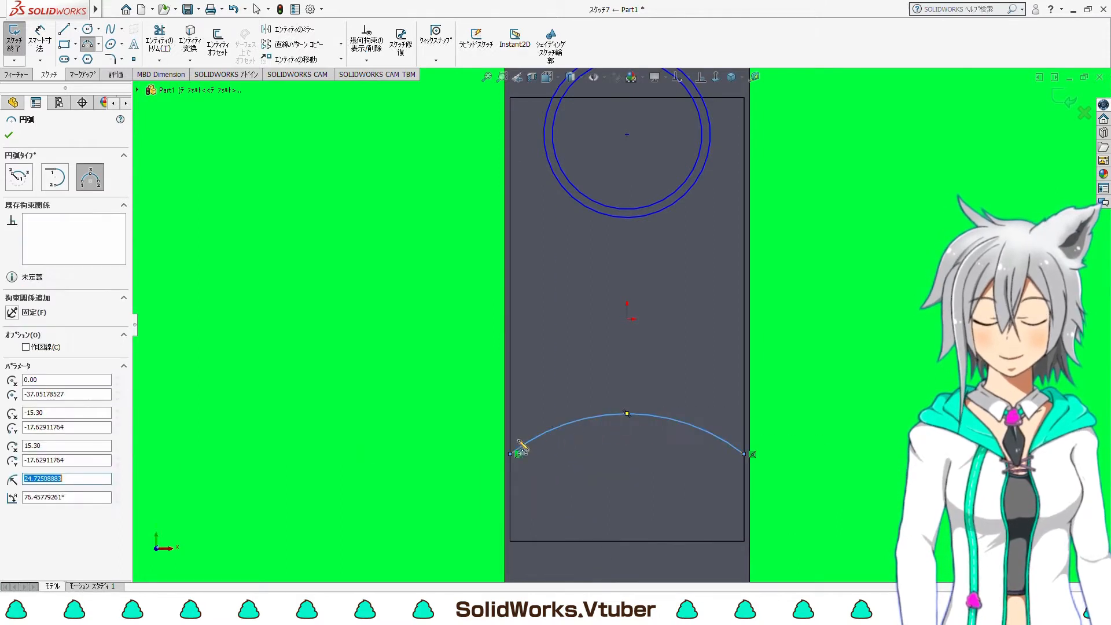
left_click(512, 437)
left_click(744, 437)
left_click(611, 399)
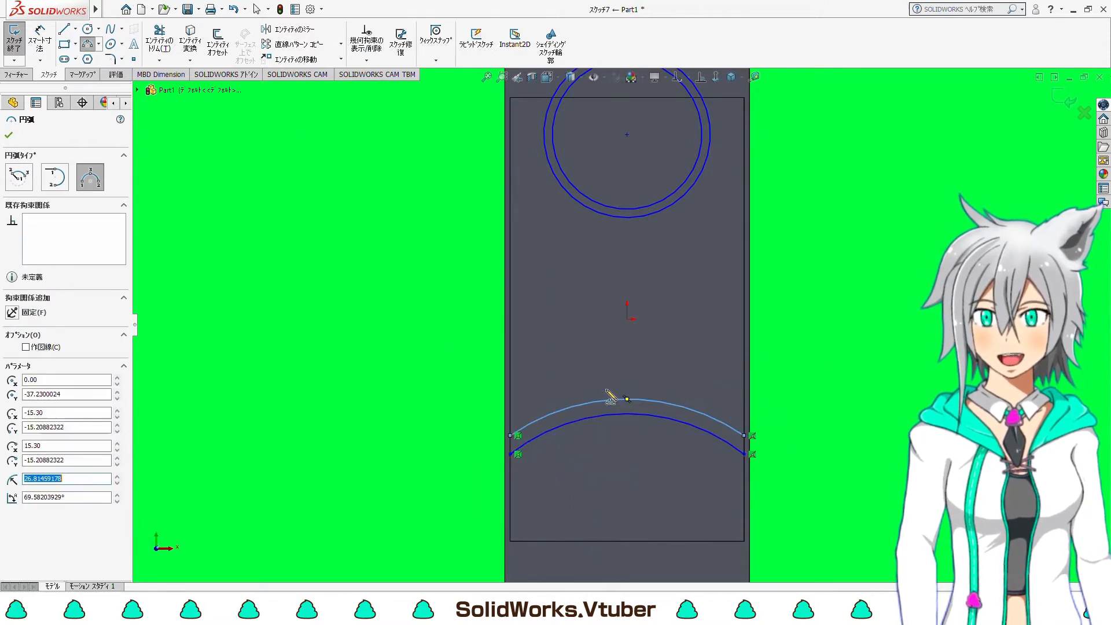
Close both ends of the arc band with vertical lines about 2.4 mm long joining the arcs' endpoints
left_click(65, 30)
scroll(527, 445, "down", 5)
left_click_drag(515, 392, 515, 448)
scroll(521, 451, "up", 7)
scroll(747, 330, "down", 10)
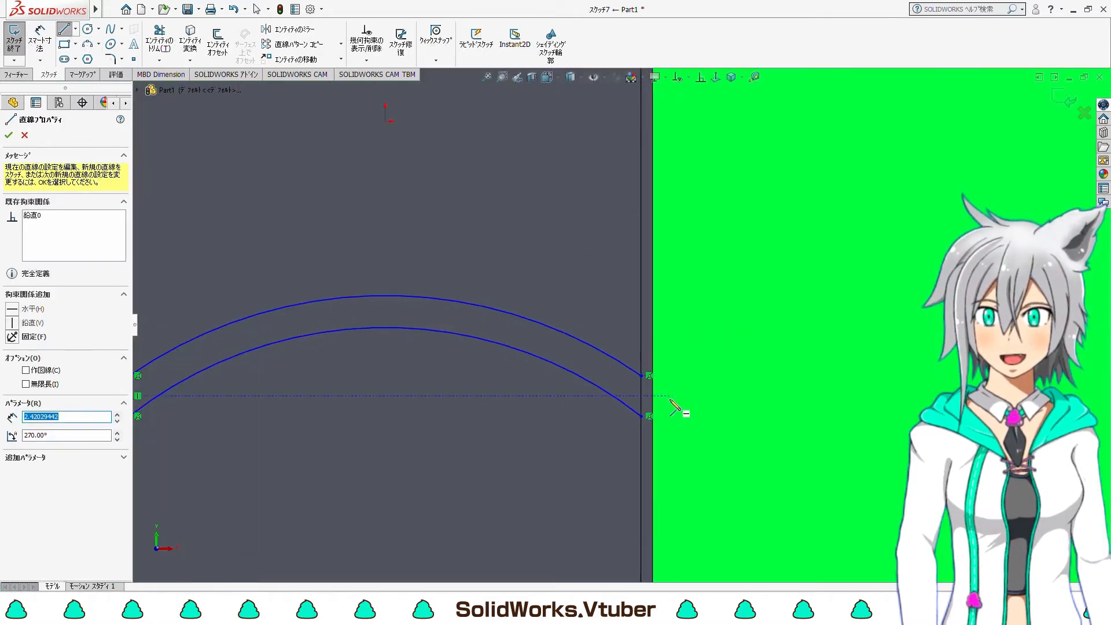
mouse_move(615, 300)
left_mouse_down()
mouse_move(634, 445)
mouse_move(617, 424)
left_mouse_up()
scroll(630, 376, "up", 6)
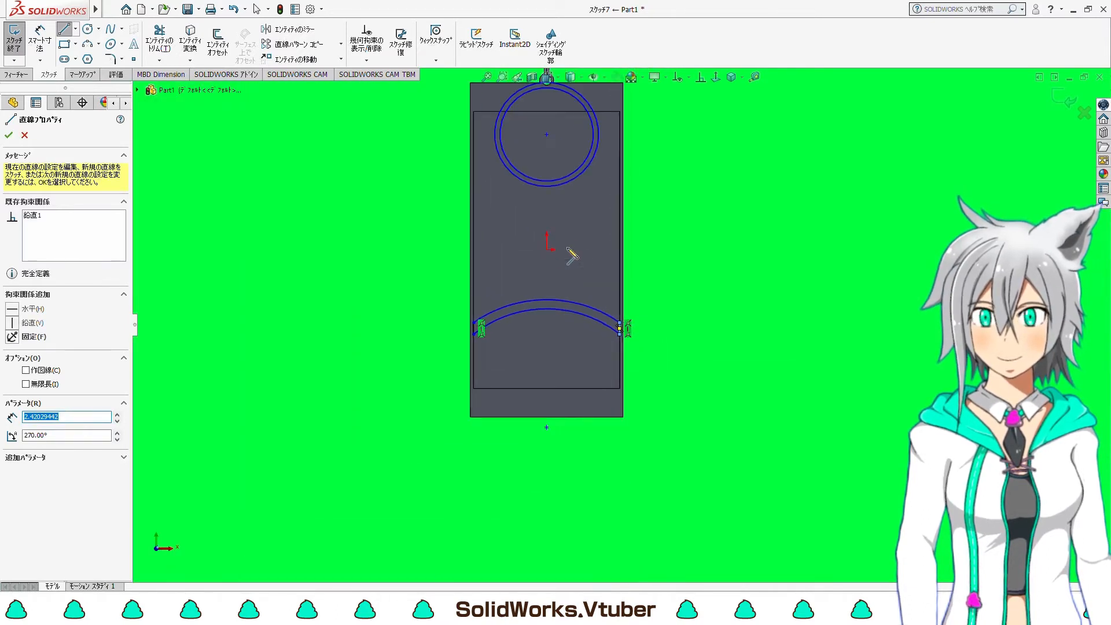
left_click(65, 29)
scroll(702, 170, "up", 2)
scroll(702, 165, "down", 1)
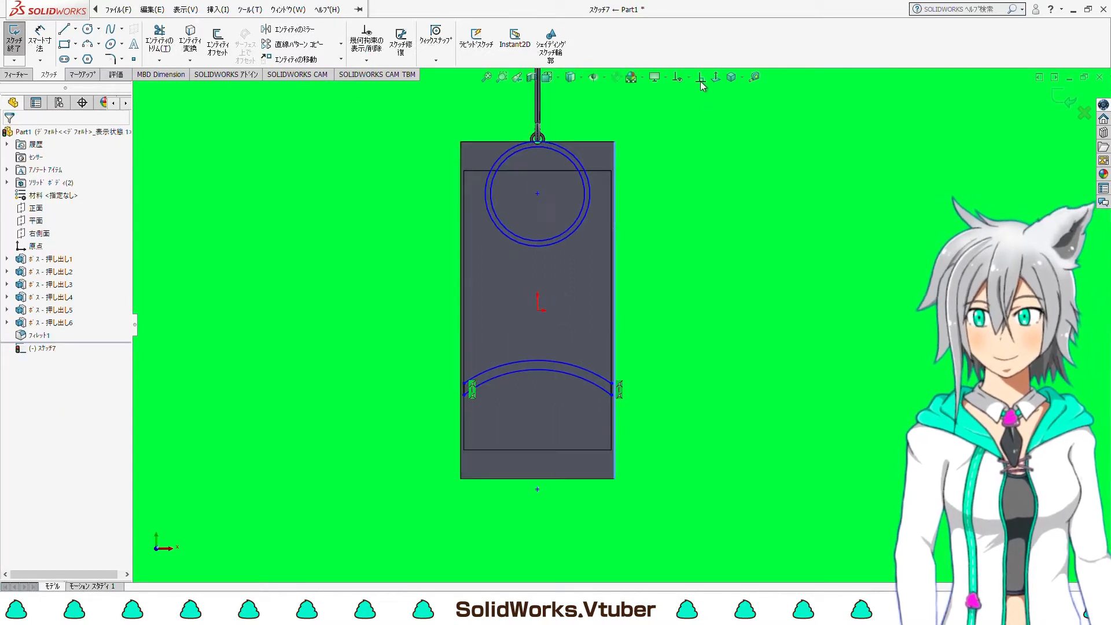
left_click(700, 78)
left_click(536, 193)
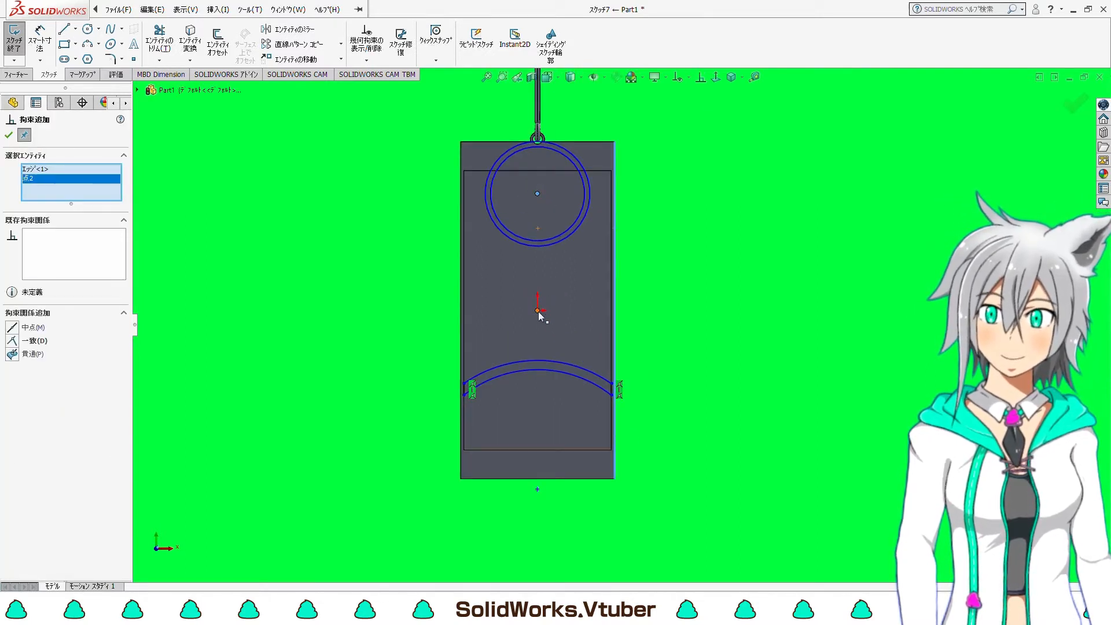
left_click(537, 310)
right_click(528, 362)
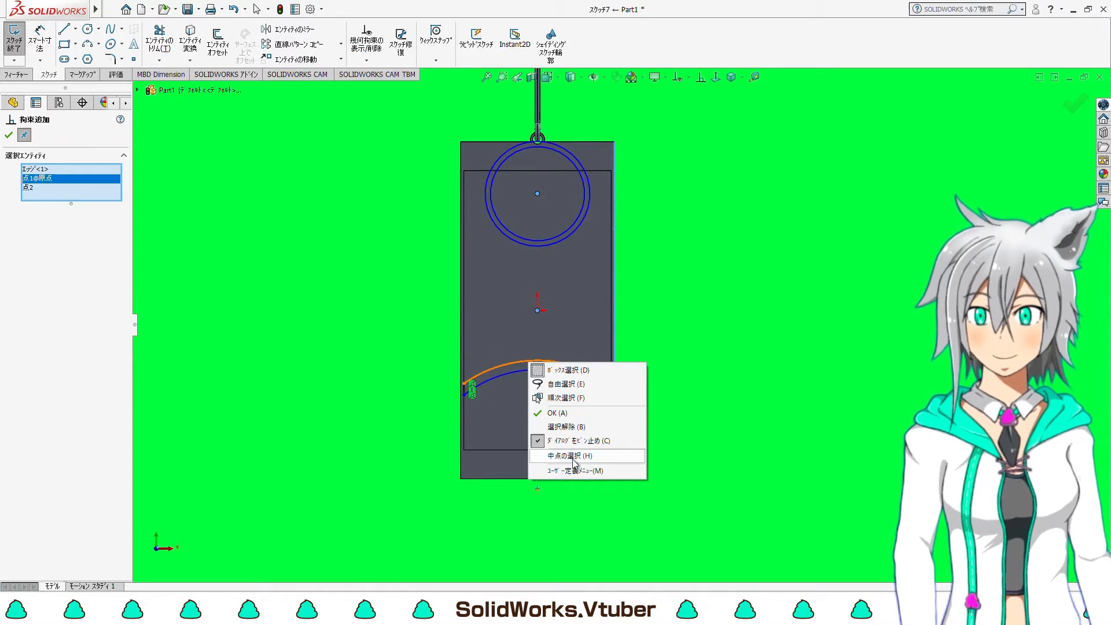
left_click(570, 455)
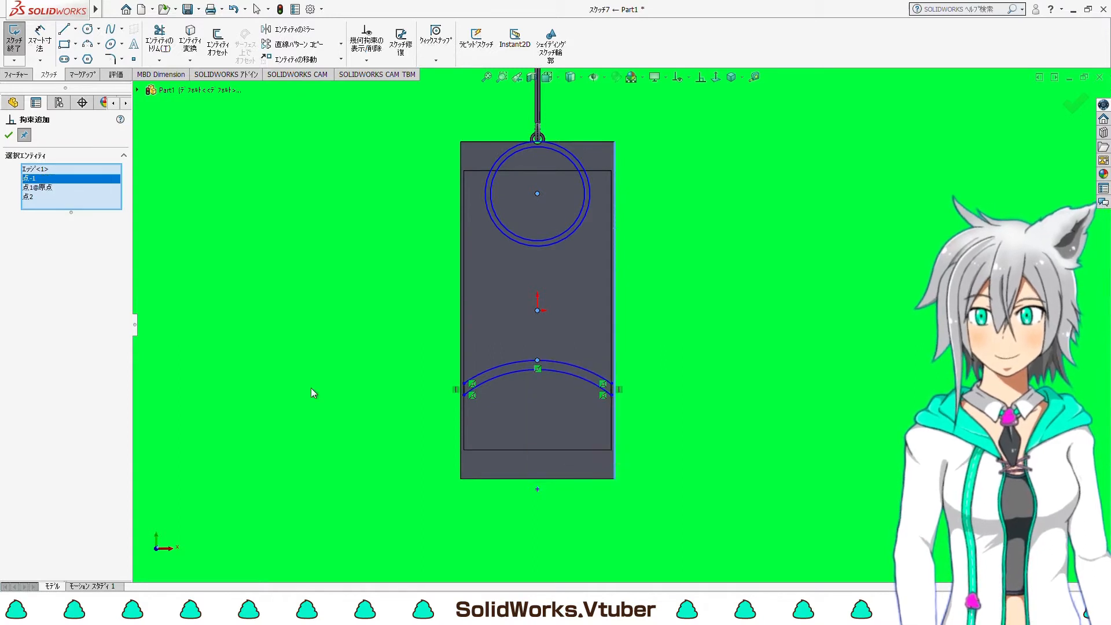
left_click(10, 136)
Add a vertical relation between the concentric circles' centre and the origin
left_click(701, 77)
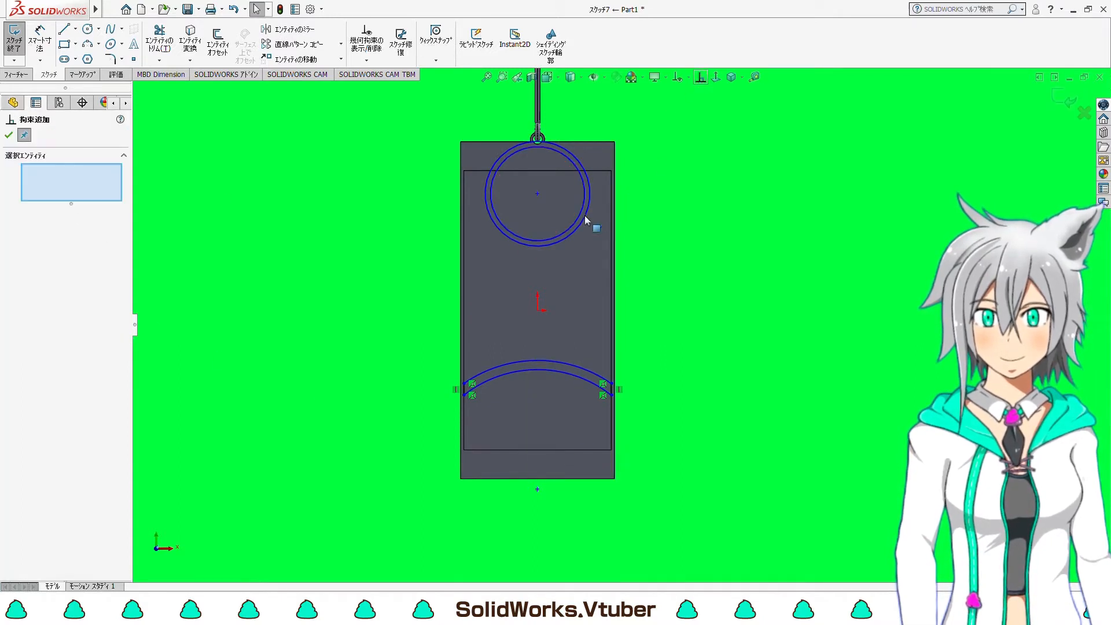
left_click(537, 194)
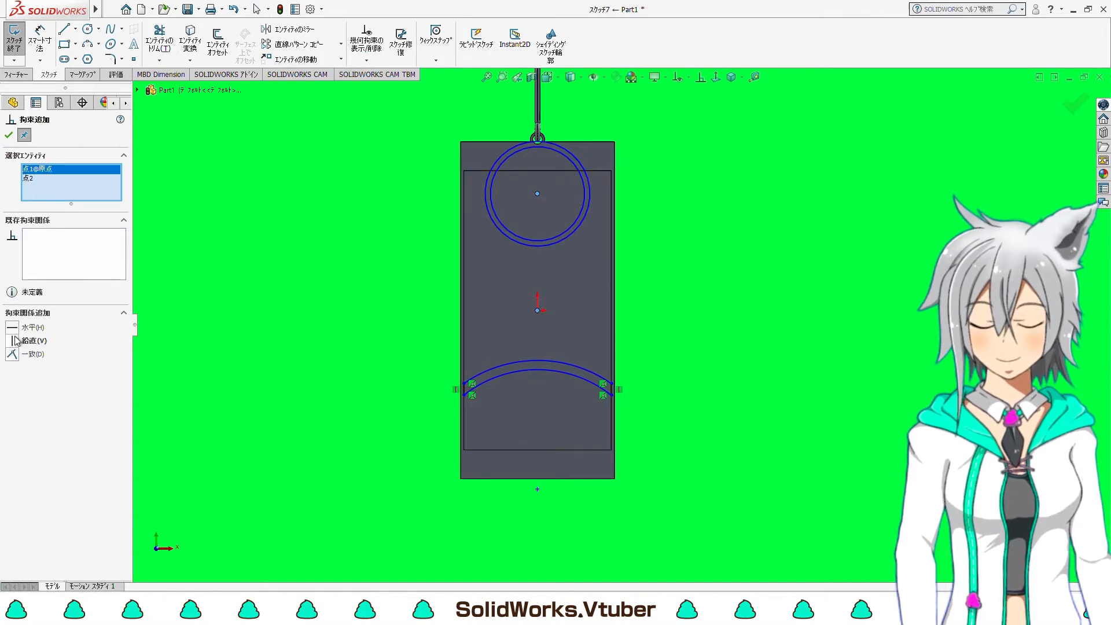
left_click(9, 135)
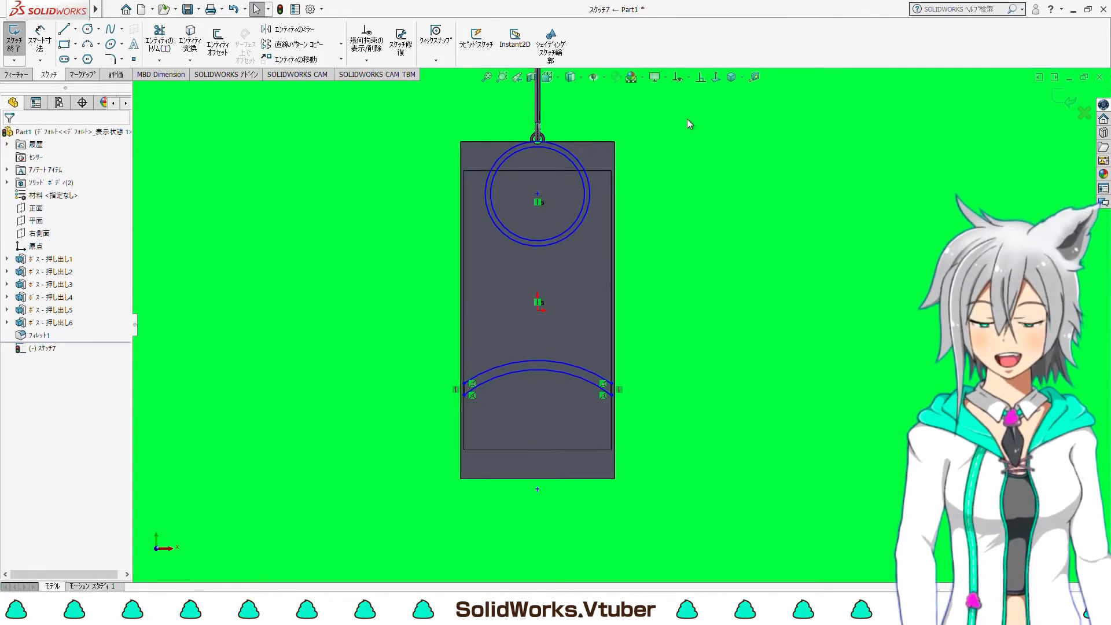
Add a vertical relation aligning the midpoints of both arcs with the origin
left_click(701, 78)
right_click(529, 371)
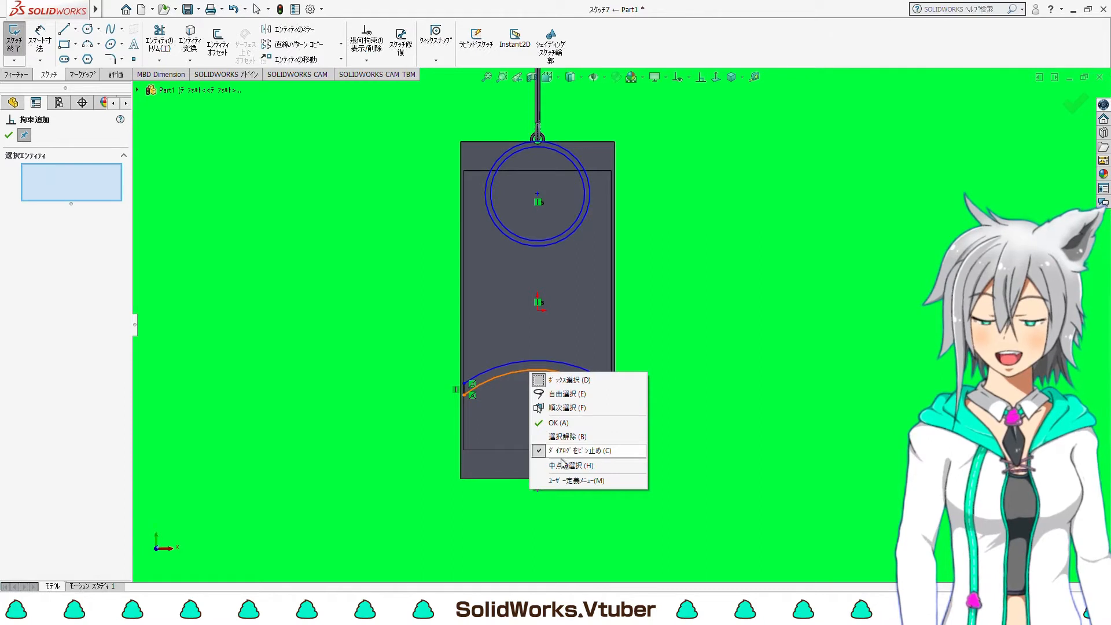
left_click(567, 465)
right_click(539, 362)
left_click(573, 455)
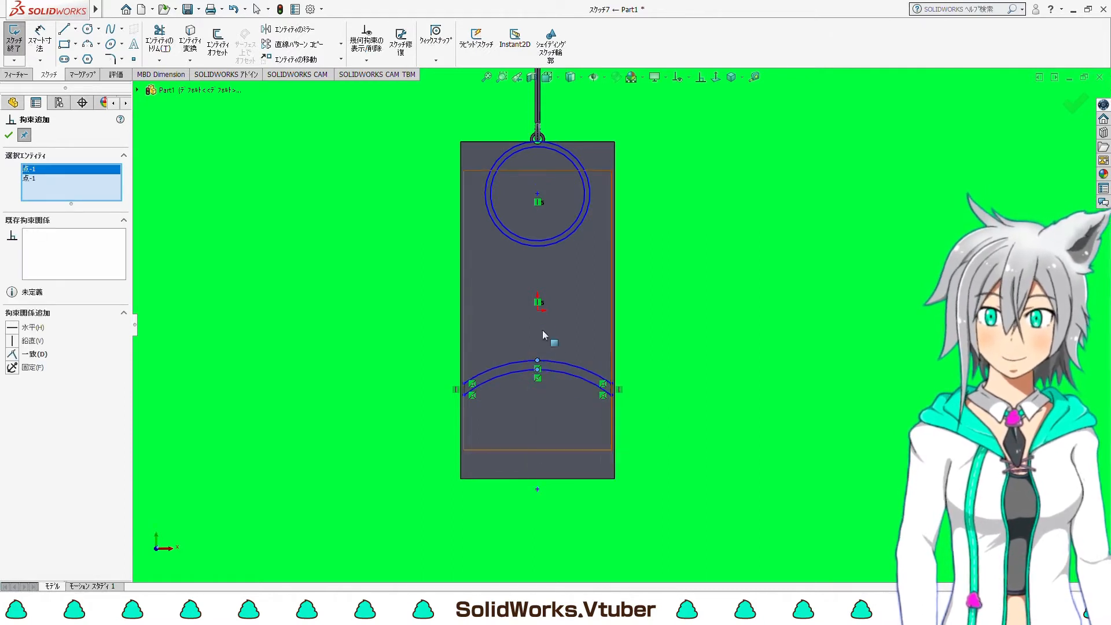
left_click(538, 312)
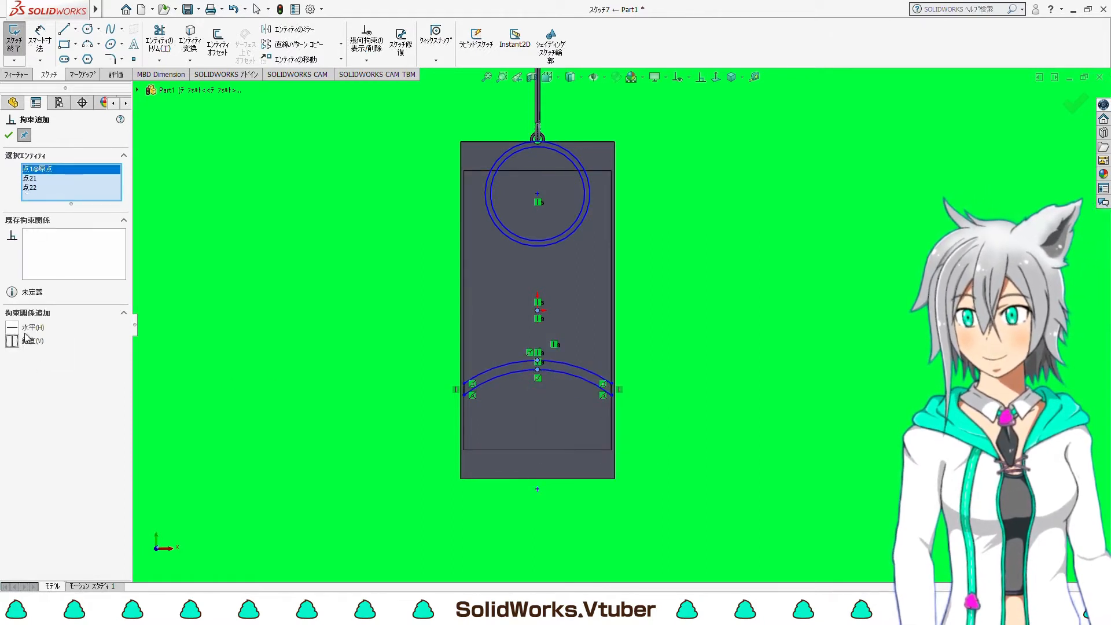
left_click(9, 134)
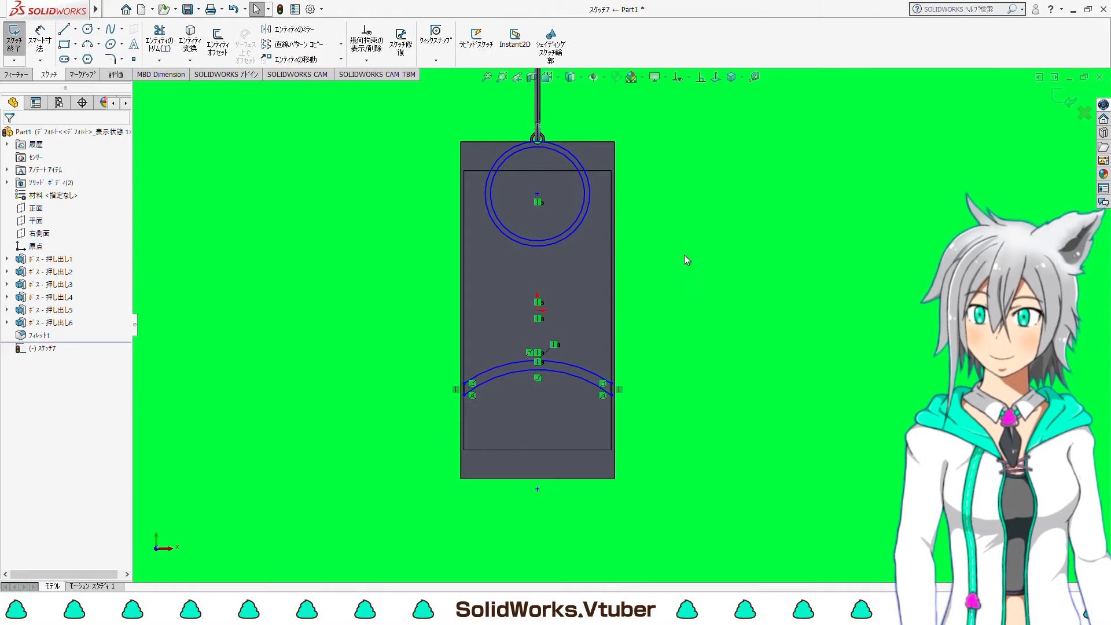
Dimension the inner circle's diameter on the upper part of the panel at 7 mm
scroll(681, 204, "down", 2)
left_click(40, 38)
scroll(525, 237, "up", 4)
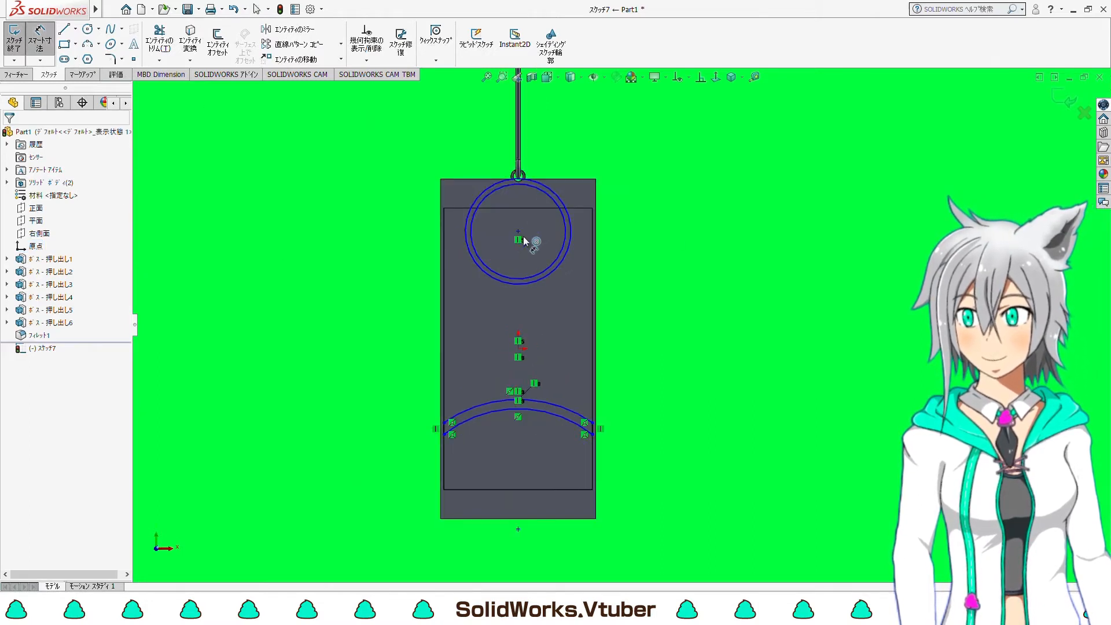
scroll(523, 236, "down", 1)
scroll(523, 236, "down", 3)
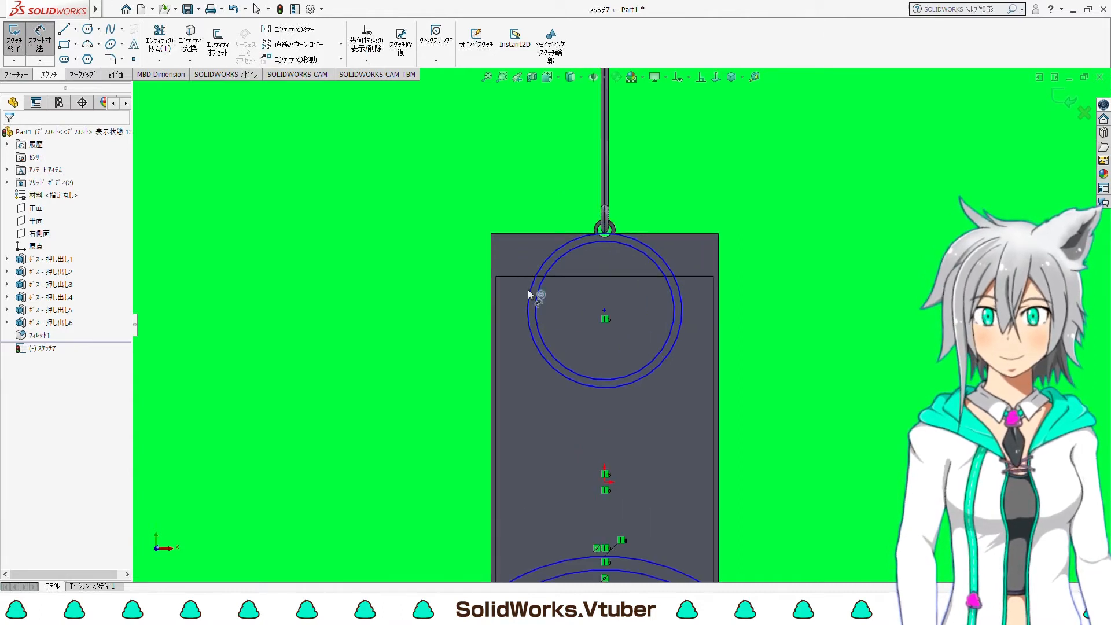
left_click(538, 322)
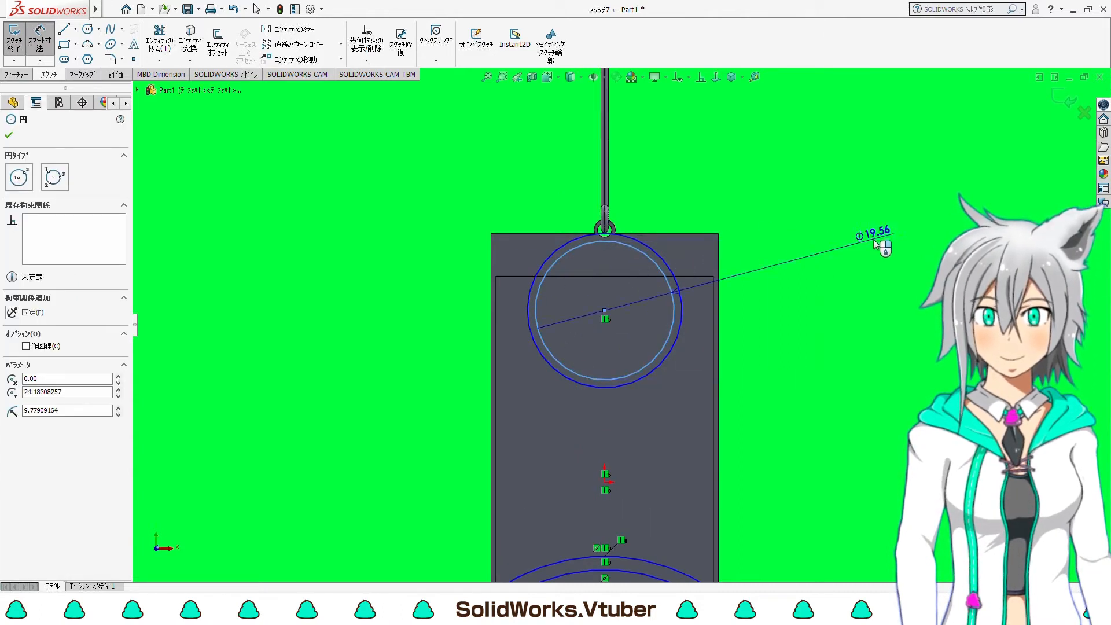
left_click(883, 251)
type("7")
key("Return")
Dimension the radial gap between the inner and outer circles at 0.5 mm
scroll(884, 249, "down", 2)
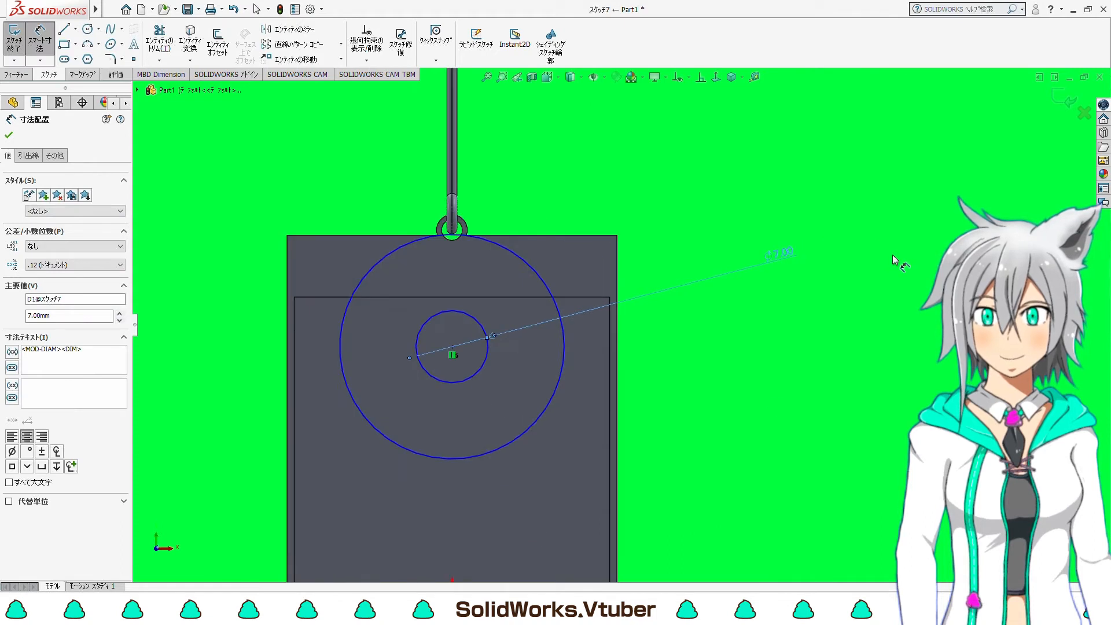
left_click(477, 371)
left_click(552, 399)
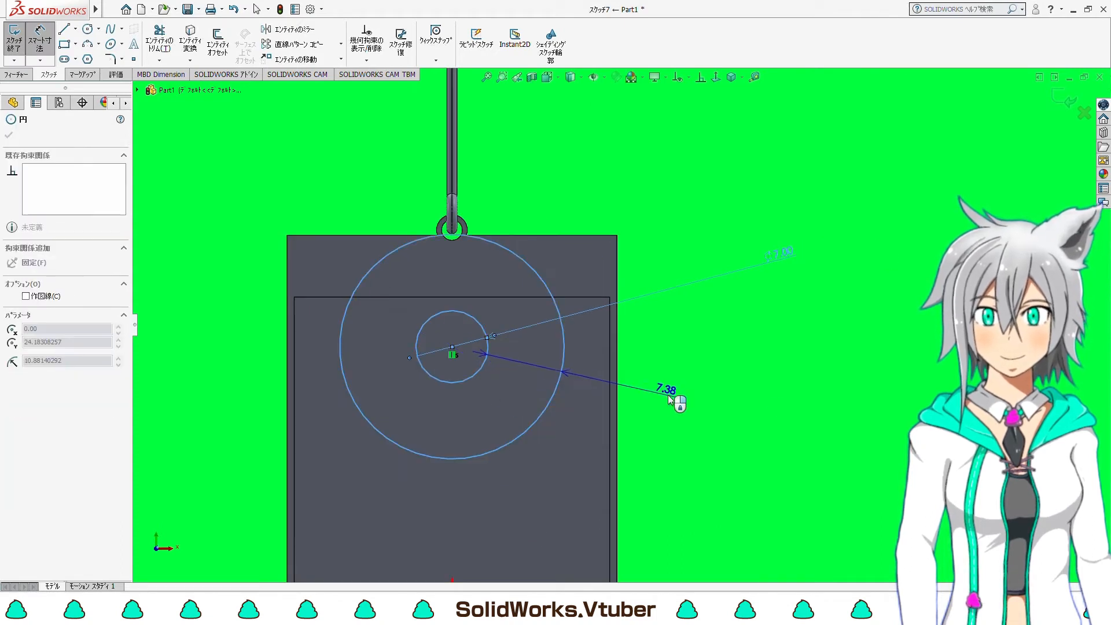
left_click(669, 389)
type("0.5")
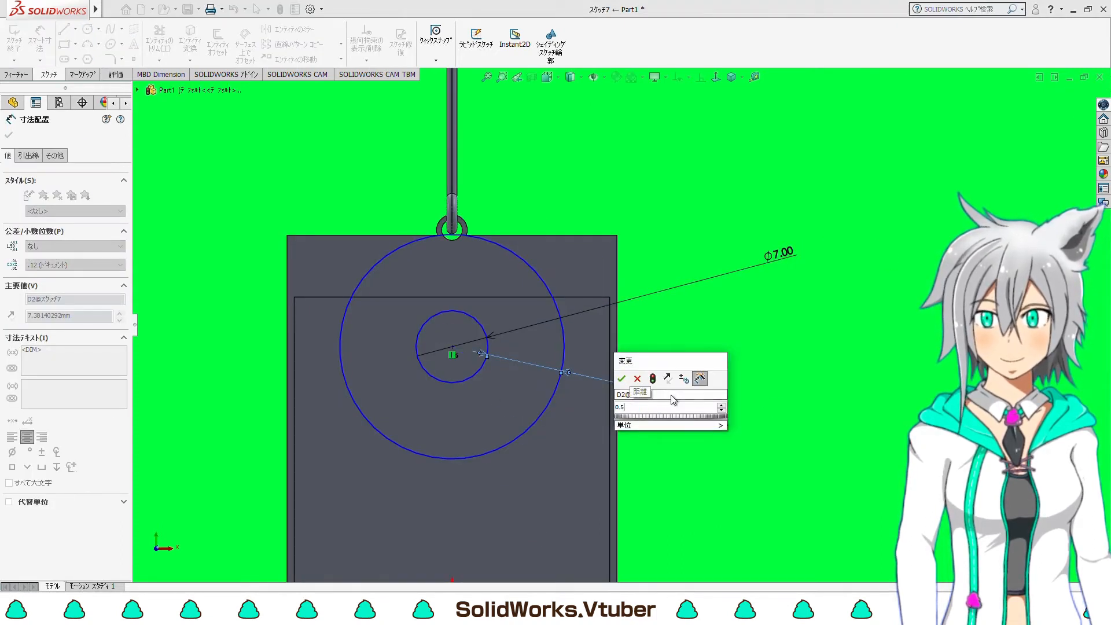
key("Return")
Change the inner circle's diameter dimension to 14 mm
scroll(608, 315, "up", 2)
scroll(605, 313, "down", 1)
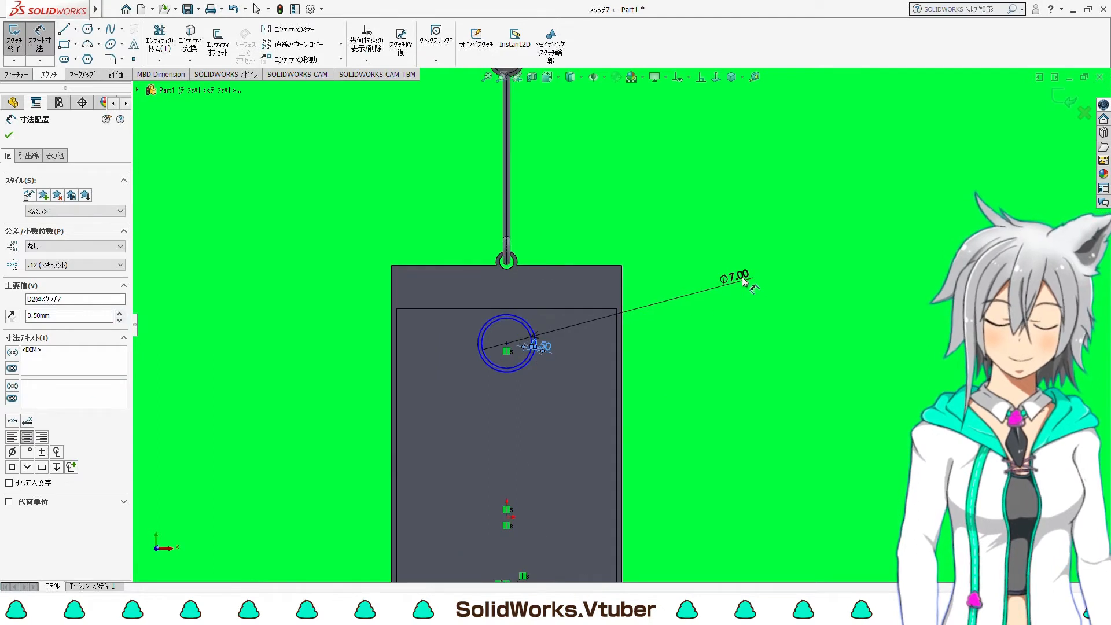
left_click(729, 279)
type("14")
key("Return")
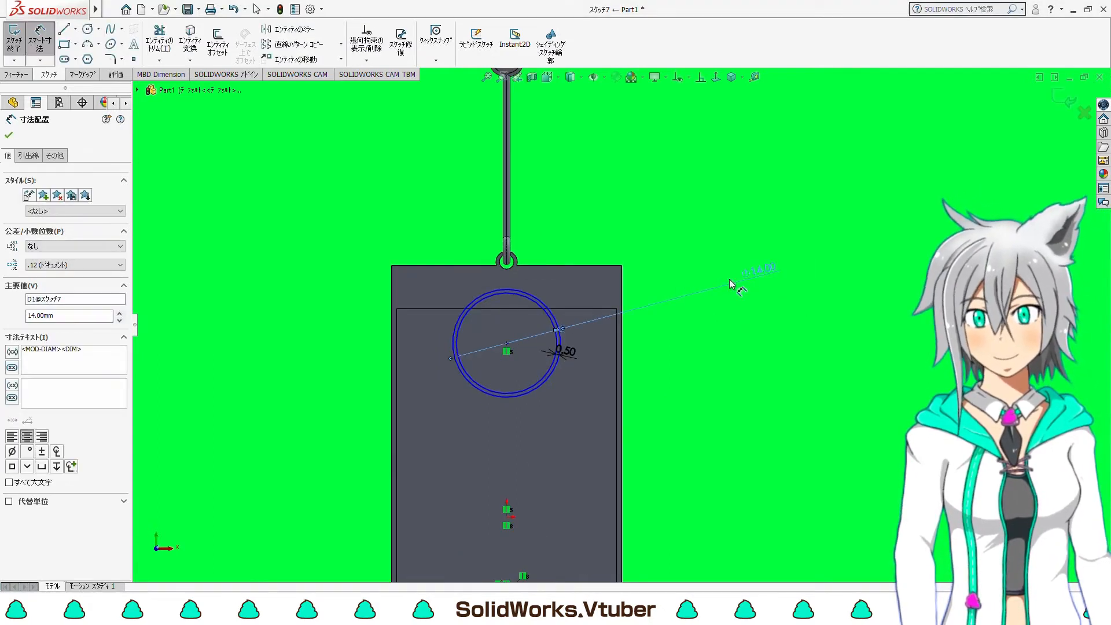
Dimension the vertical distance from the plate's upper edge to the circles' centre at 12 mm
scroll(531, 287, "down", 2)
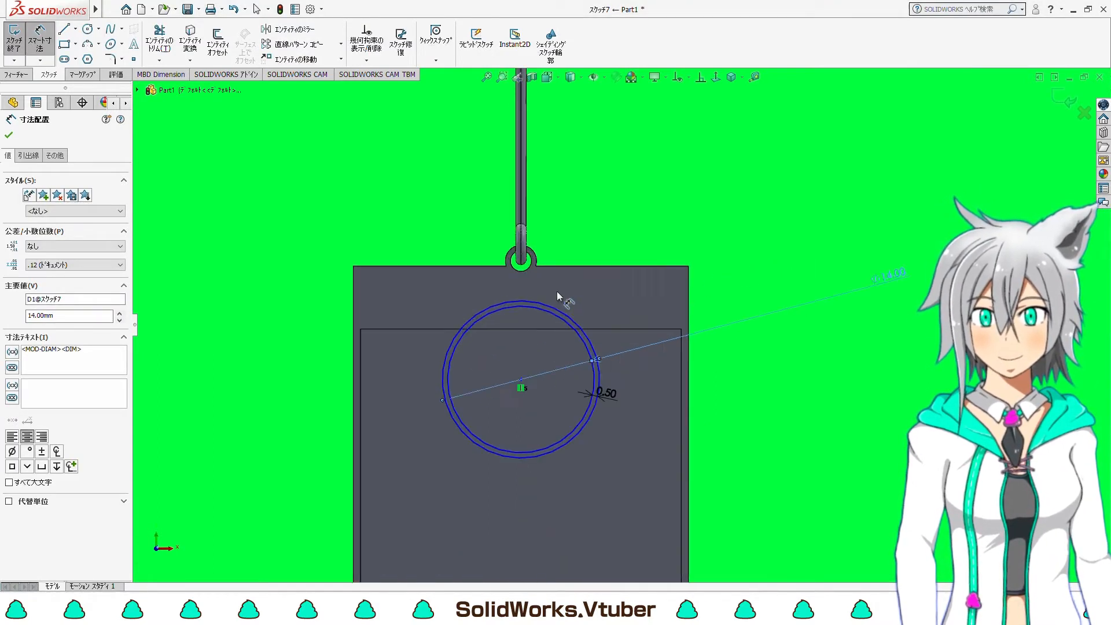
left_click(594, 356)
left_click(690, 266)
left_click(775, 364)
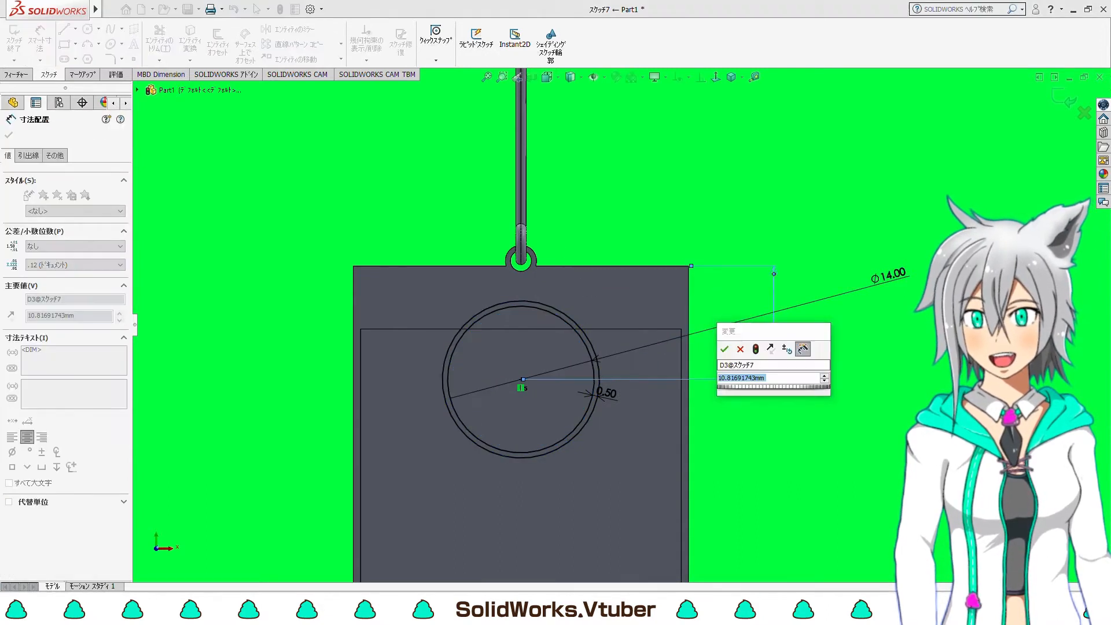
type("12")
key("Return")
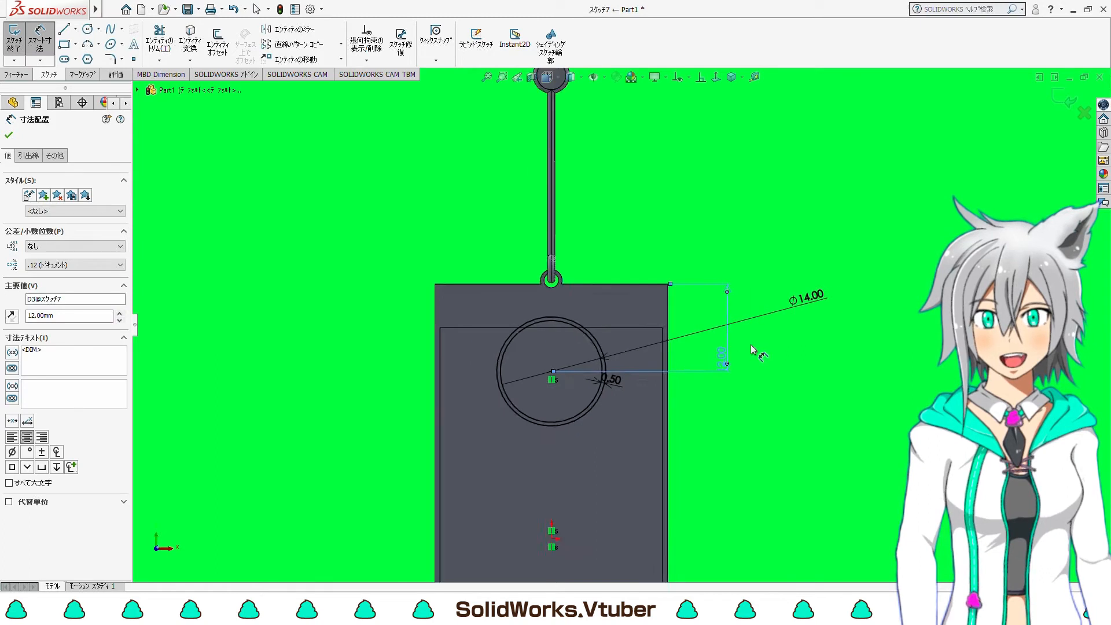
Make the two arcs across the panel's lower part concentric with each other
scroll(752, 350, "up", 5)
scroll(607, 361, "down", 1)
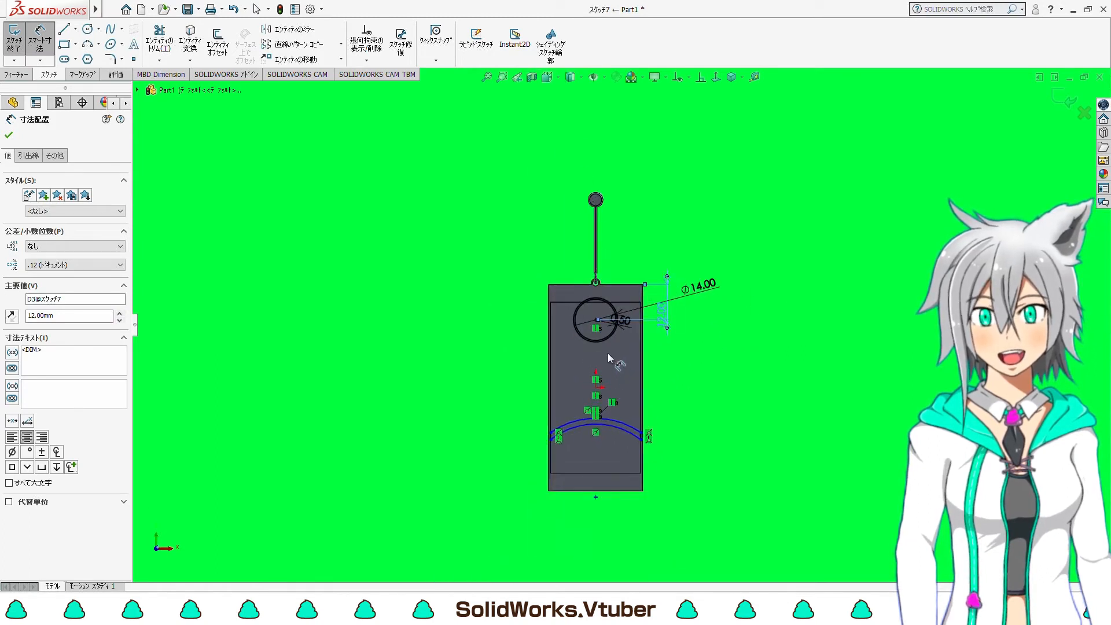
scroll(609, 347, "down", 3)
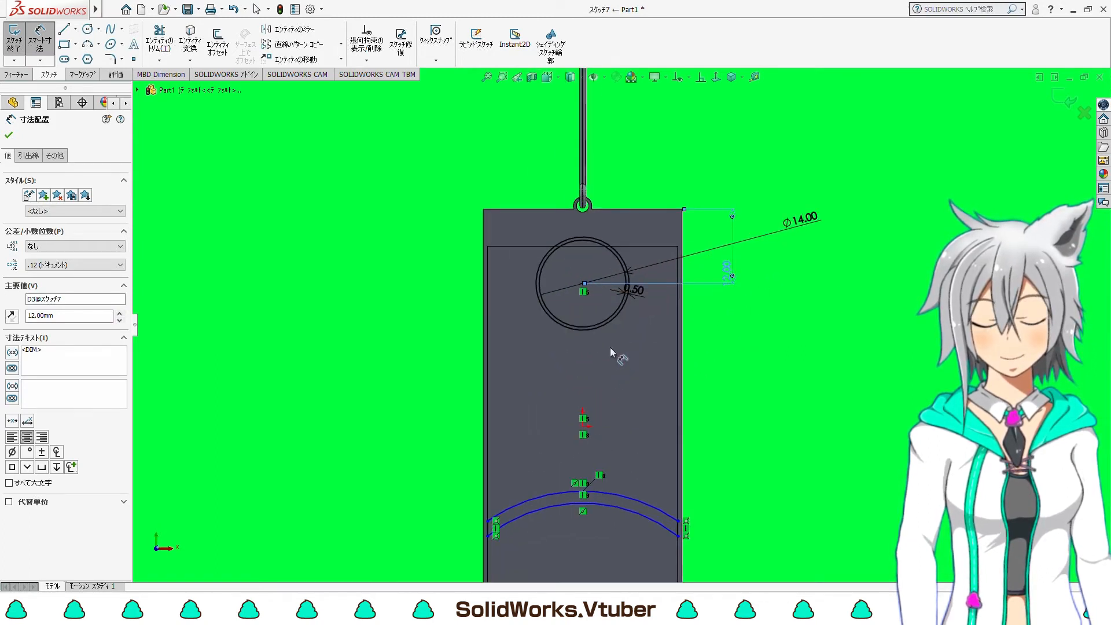
scroll(610, 347, "up", 4)
scroll(623, 520, "down", 3)
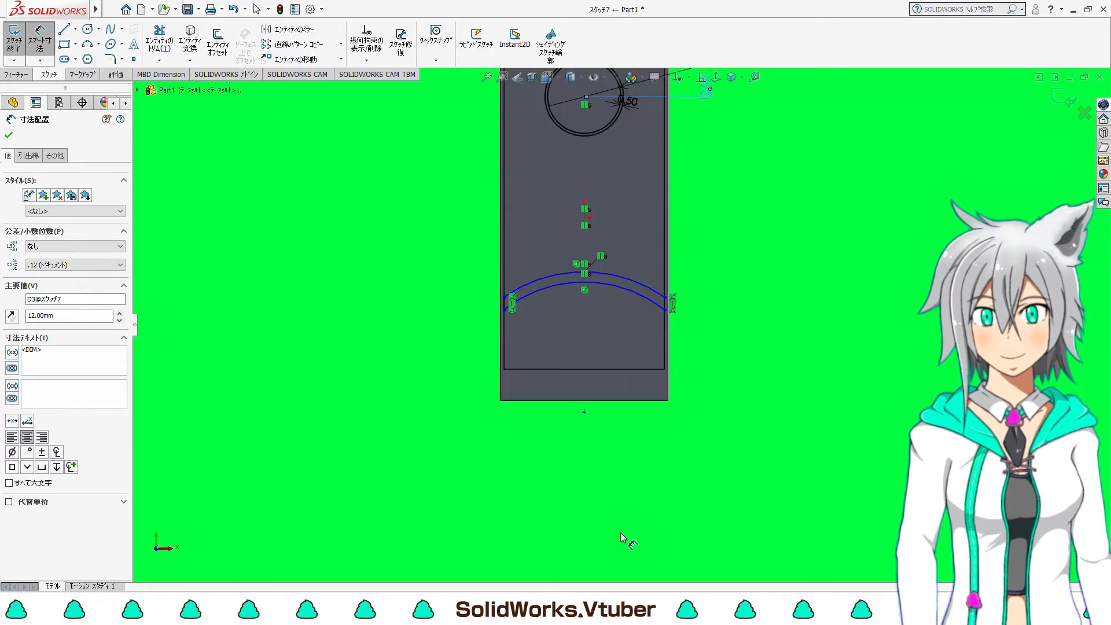
scroll(606, 266, "down", 2)
scroll(607, 267, "down", 1)
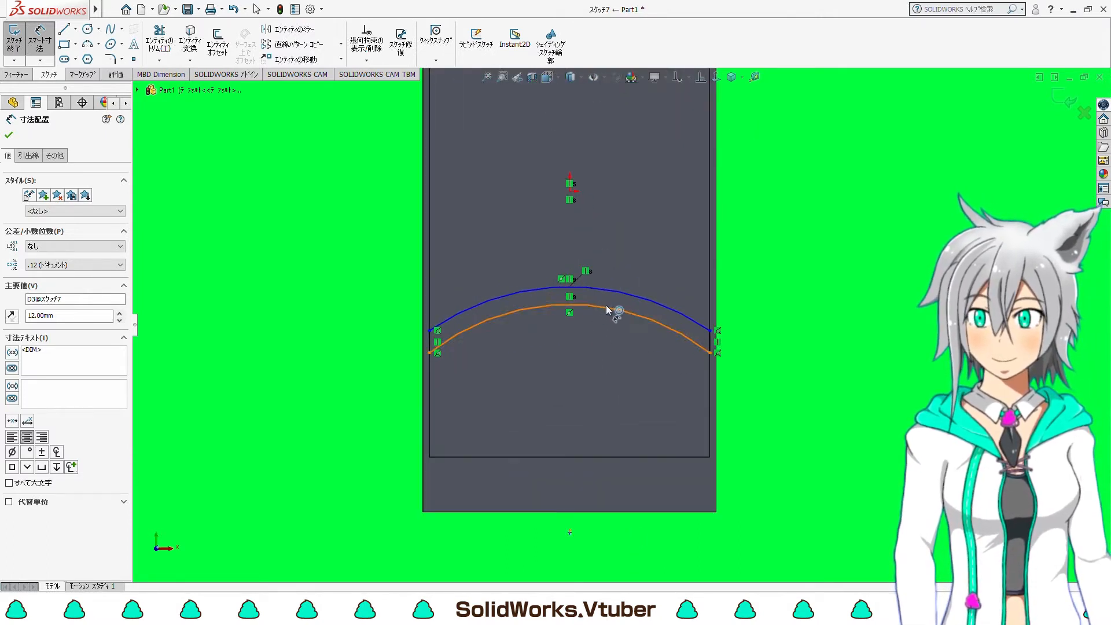
key("Escape")
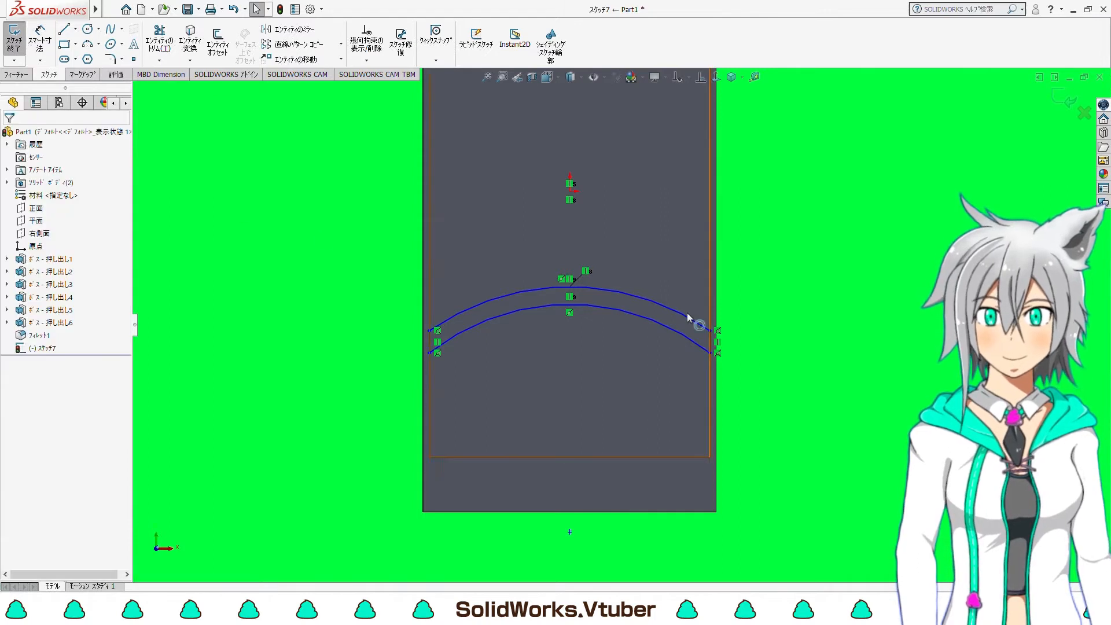
left_click(700, 78)
left_click(615, 311)
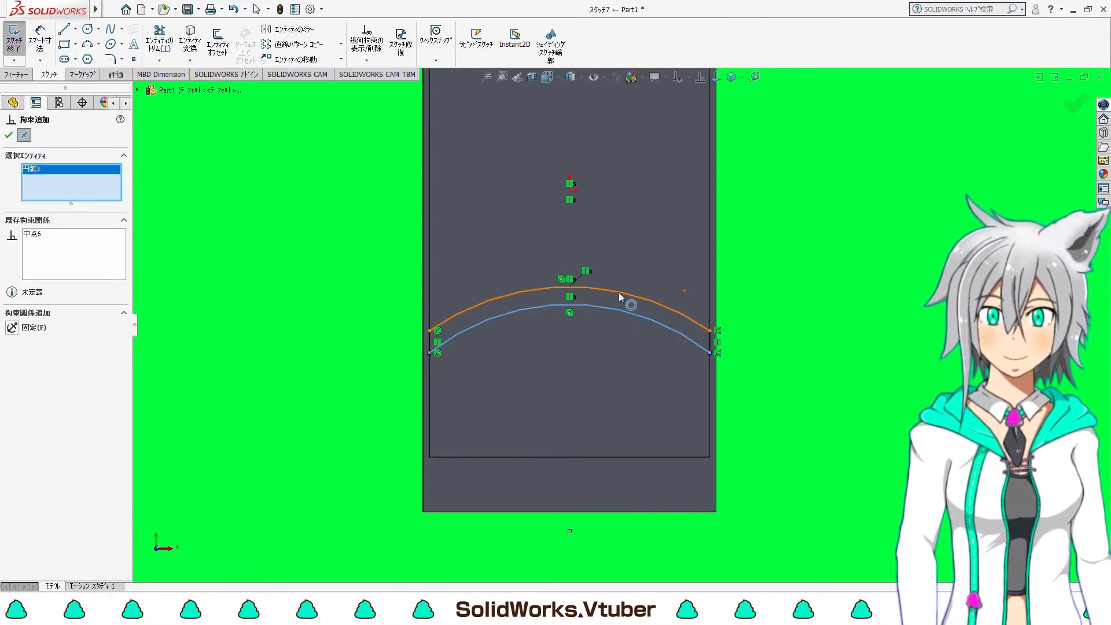
left_click(619, 293)
left_click(14, 354)
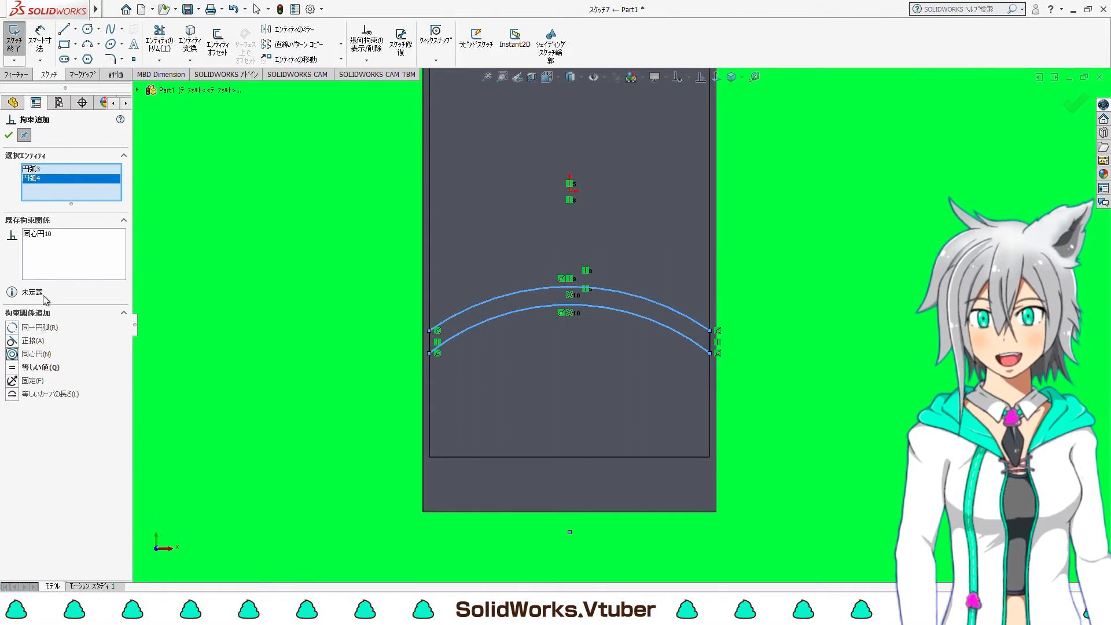
left_click(8, 135)
Dimension the gap between the two concentric arcs at 0.5 mm
left_click(40, 40)
left_click(492, 303)
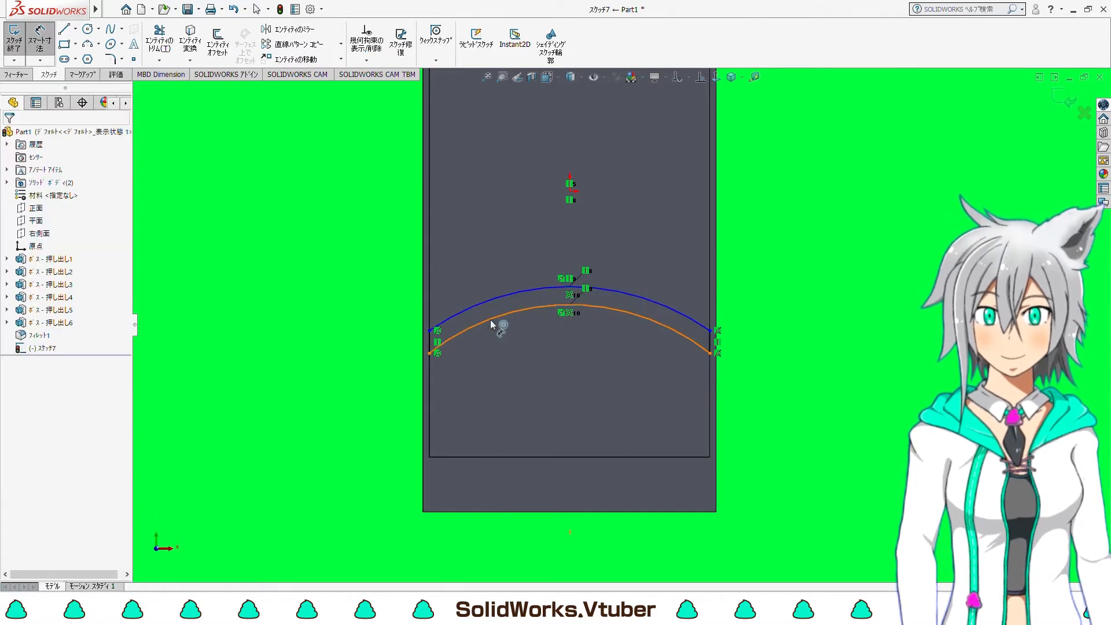
left_click(491, 313)
left_click(445, 263)
type("0.5")
key("Return")
scroll(620, 325, "up", 2)
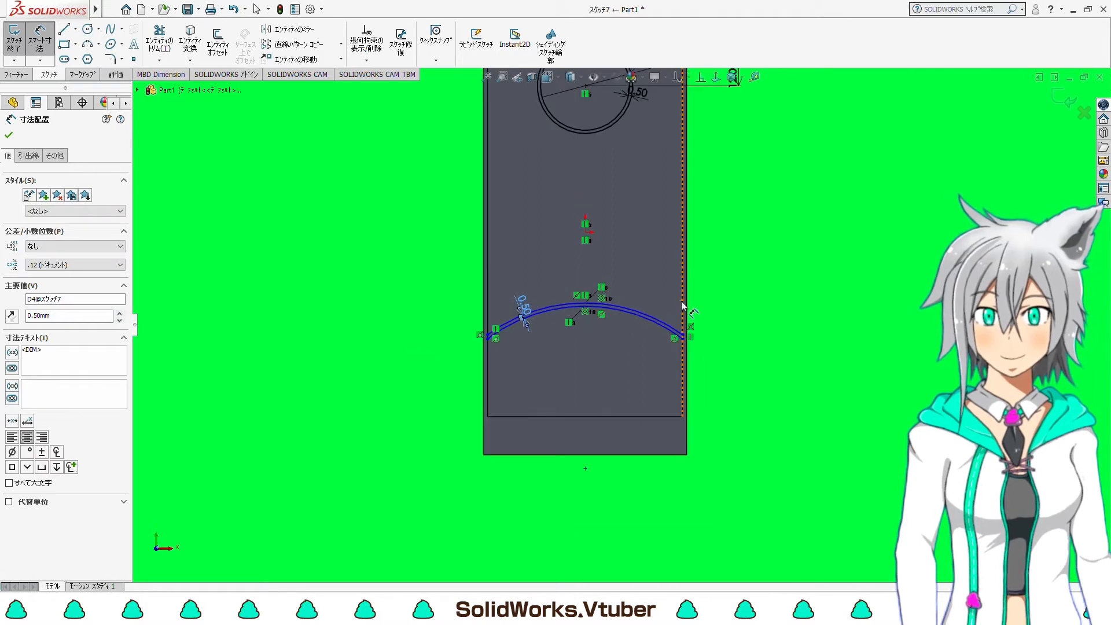
Dimension the height of the lower arc's right endpoint above the panel's bottom edge at 13 mm
scroll(686, 373, "down", 3)
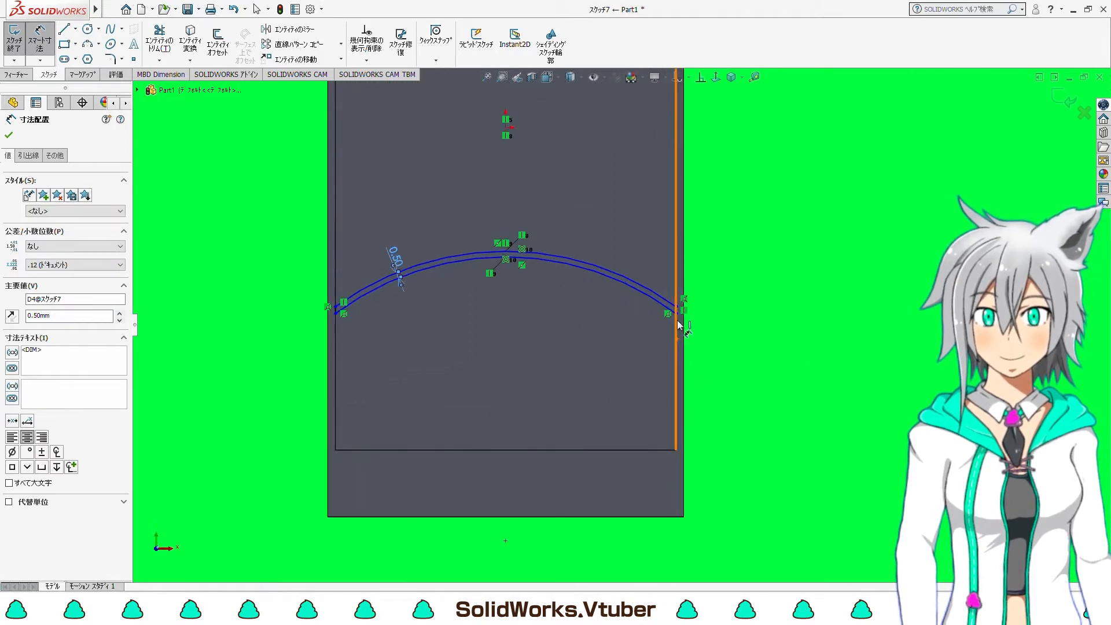
left_click(676, 312)
left_click(631, 449)
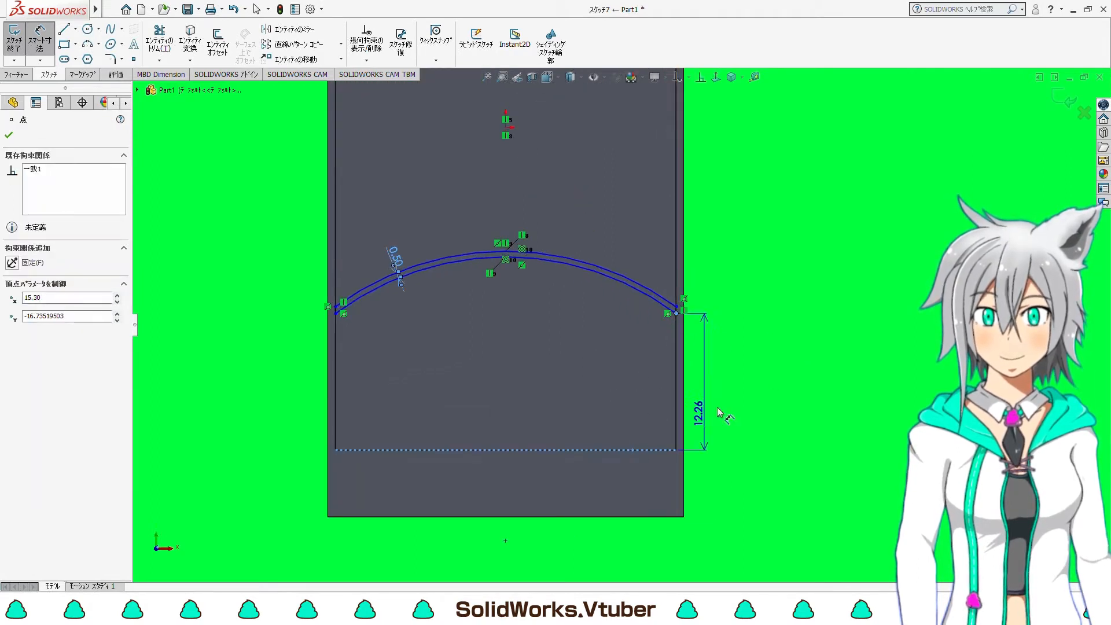
left_click(717, 408)
type("13")
key("Return")
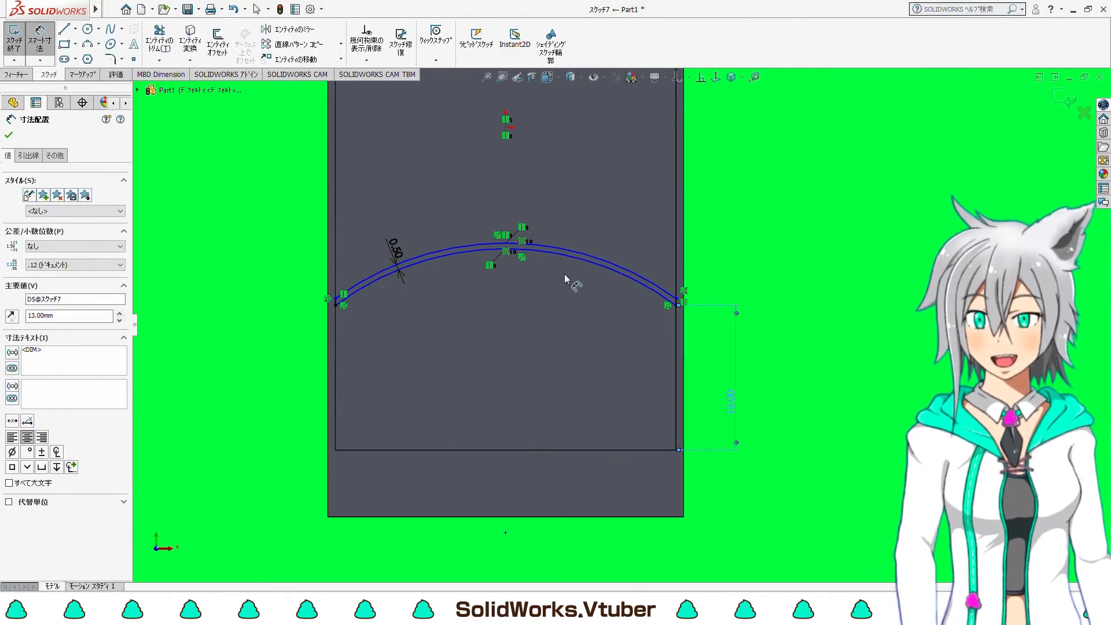
Dimension the height of the lower arc's midpoint above the panel's bottom edge at 19 mm
right_click(481, 248)
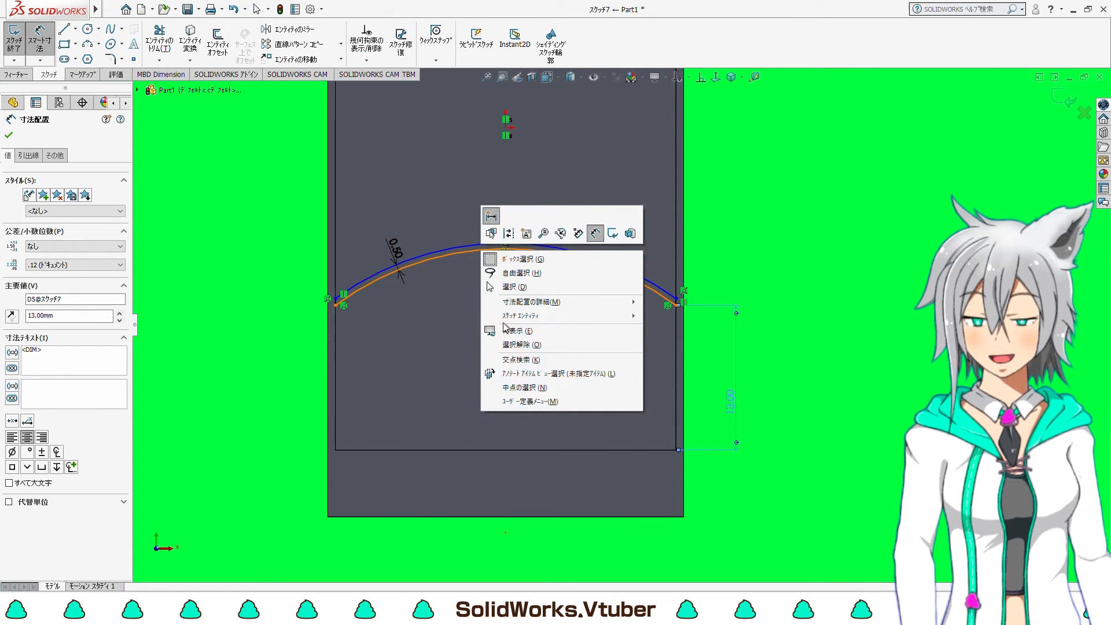
left_click(533, 389)
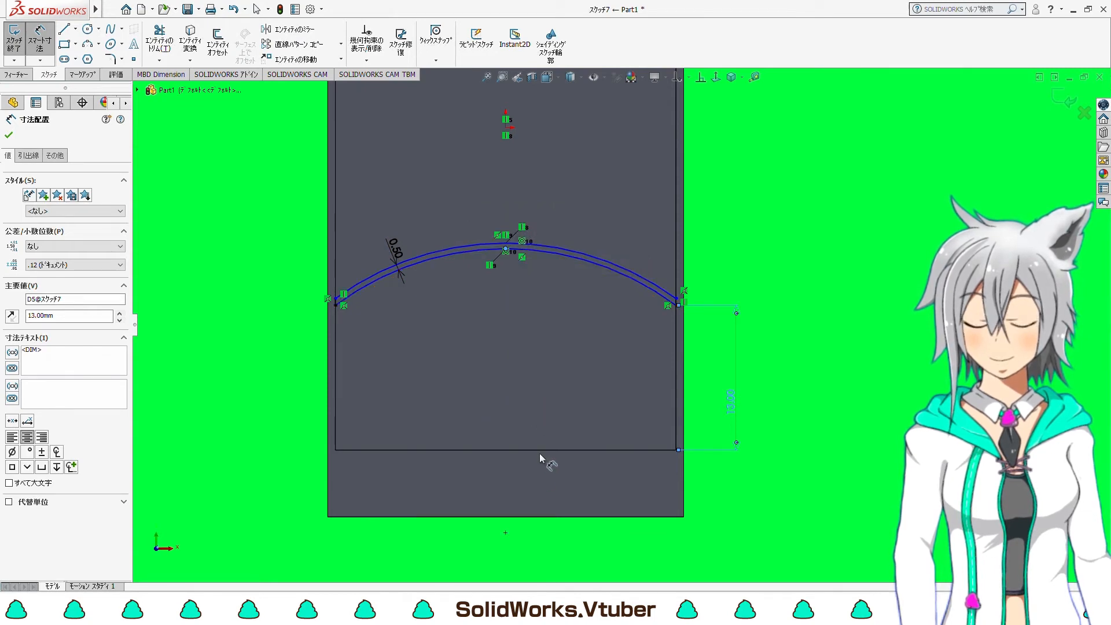
left_click(543, 450)
left_click(881, 403)
type("19")
key("Return")
Draw a vertical centerline from the ring's centre down past the two concentric arcs
scroll(808, 365, "up", 4)
scroll(631, 242, "up", 1)
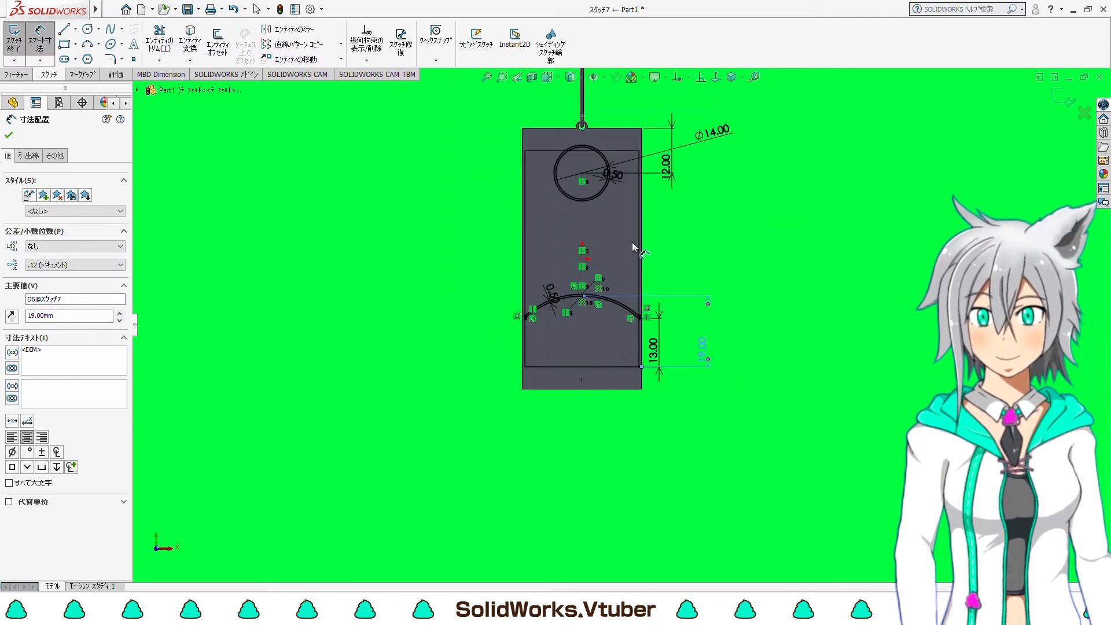
scroll(632, 241, "down", 2)
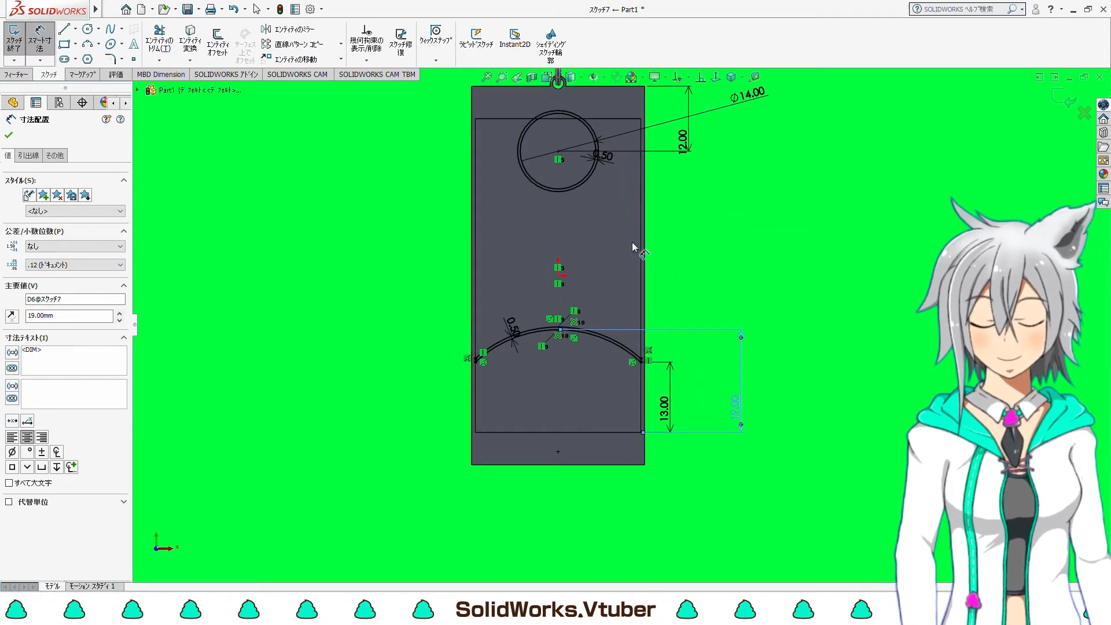
left_click(20, 76)
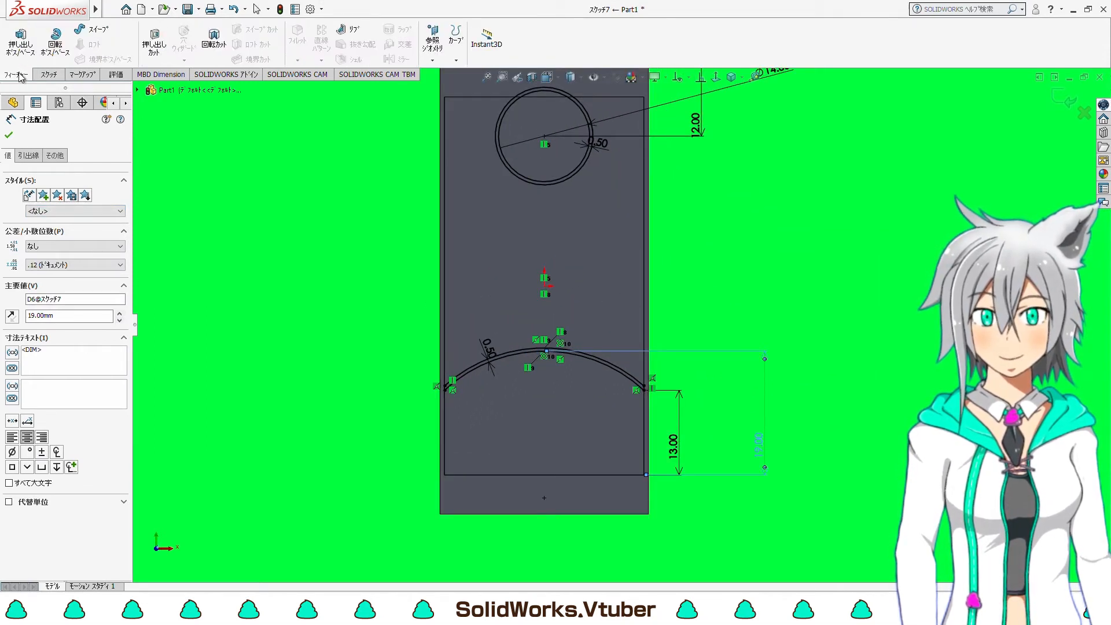
scroll(623, 158, "down", 1)
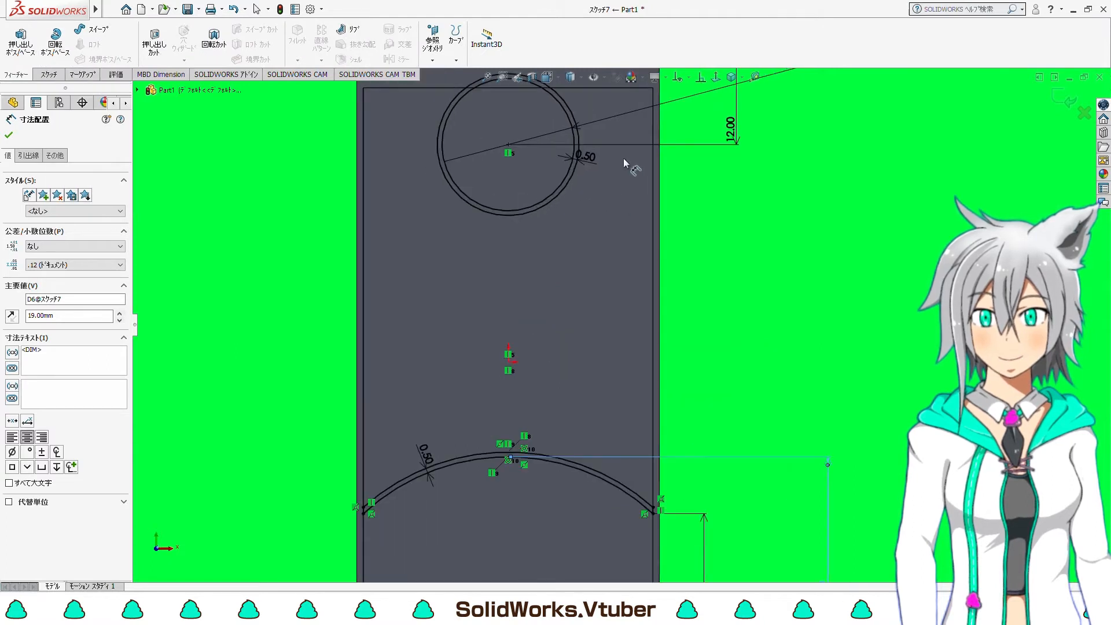
scroll(609, 161, "up", 1)
scroll(608, 161, "down", 1)
left_click(52, 73)
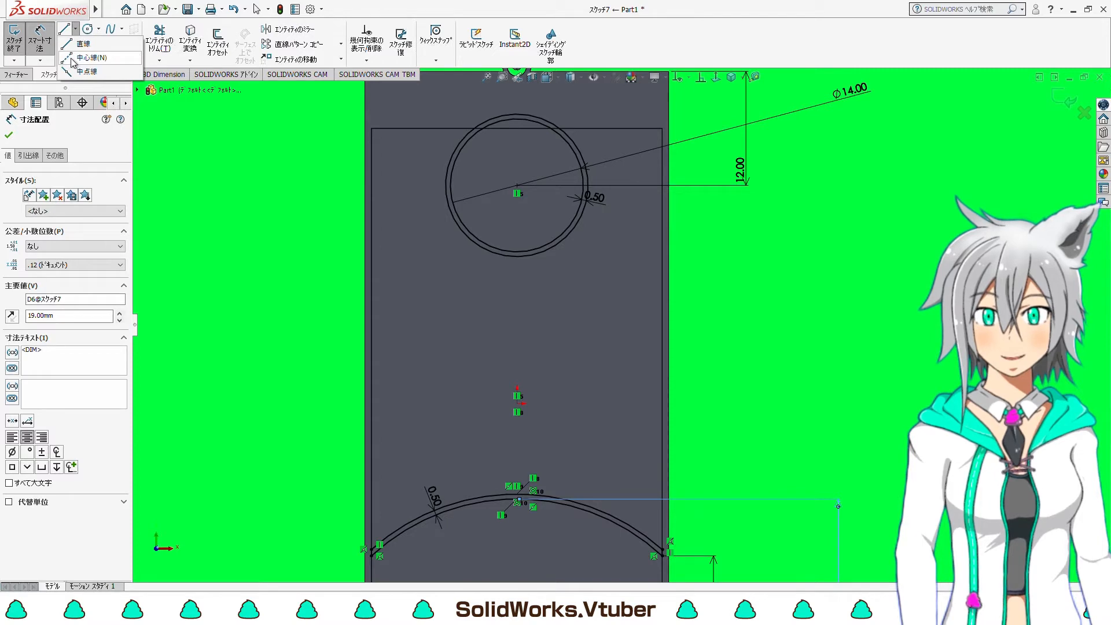
left_click(74, 59)
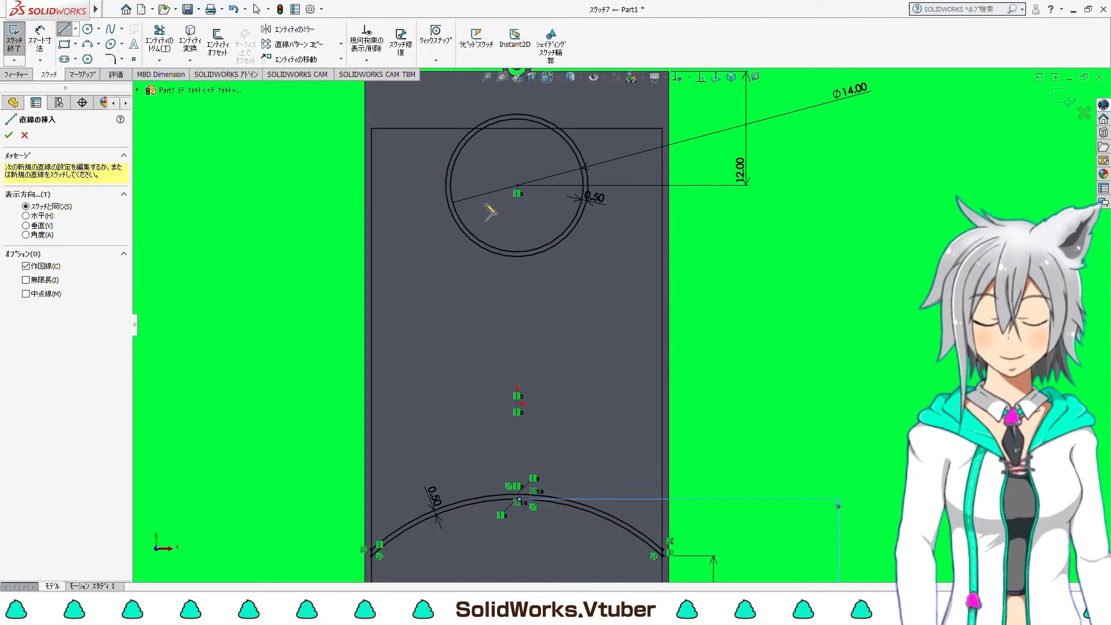
left_click(517, 185)
scroll(619, 323, "up", 3)
left_click(571, 454)
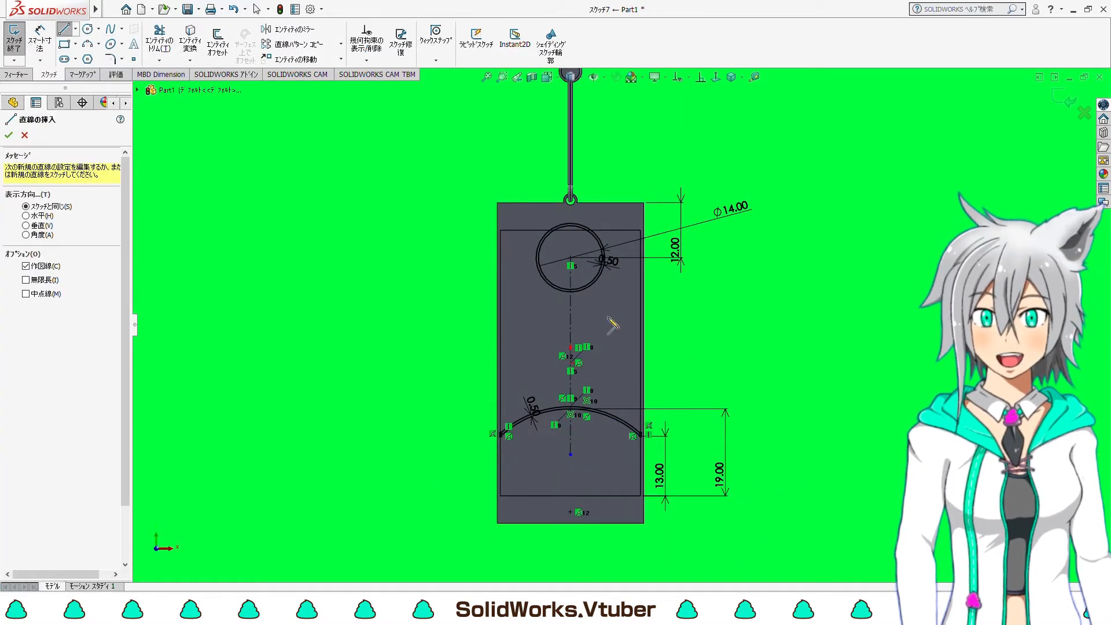
Fan five centerlines leftward from the ring's centre: three sloping down, one horizontal and one sloping up
scroll(575, 303, "down", 3)
left_click(569, 222)
scroll(500, 388, "up", 3)
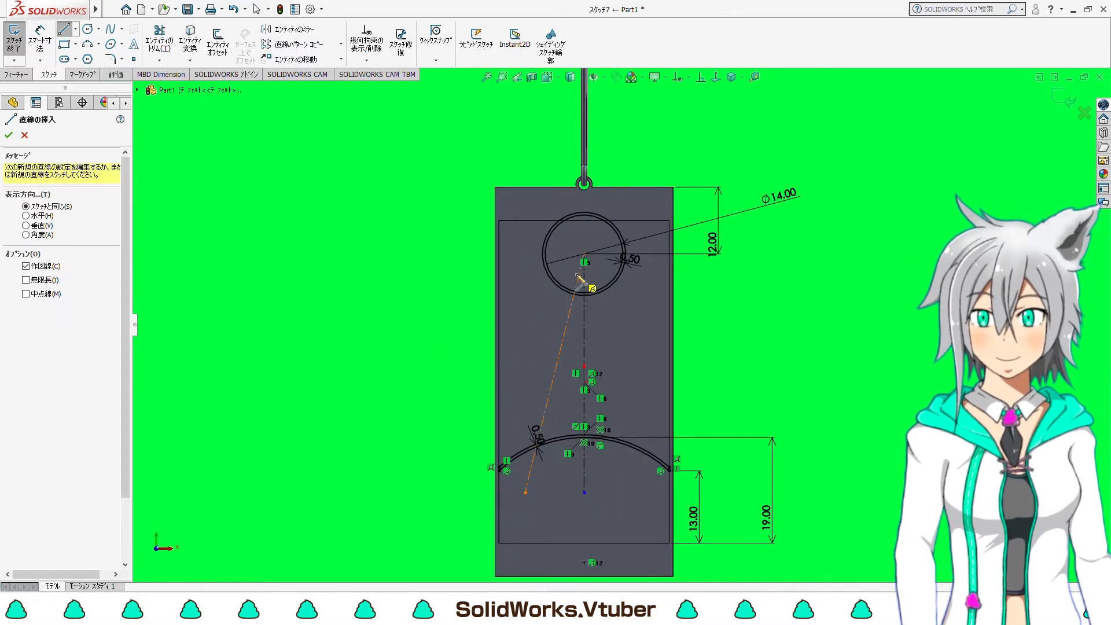
left_click(584, 254)
double_click(467, 441)
left_click(412, 325)
scroll(496, 245, "down", 2)
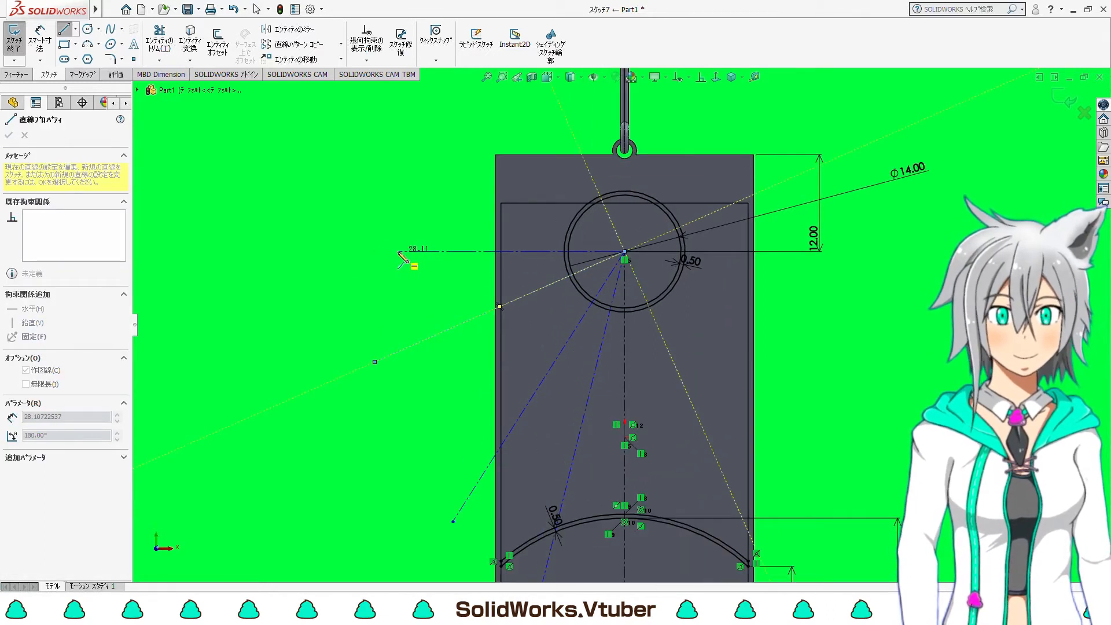
key("Escape")
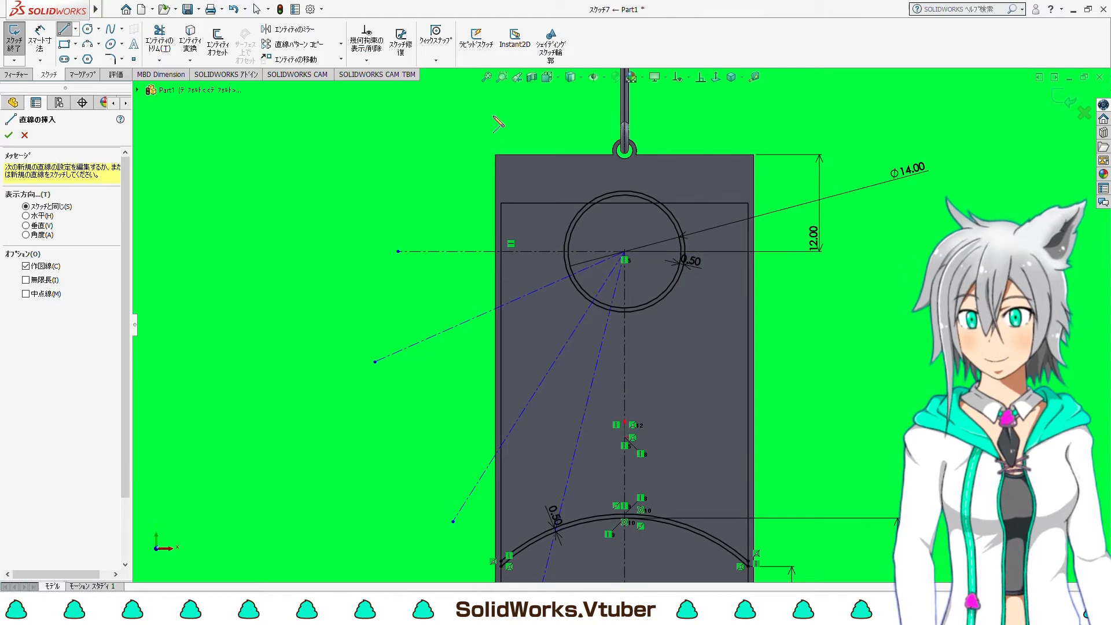
left_click(453, 173)
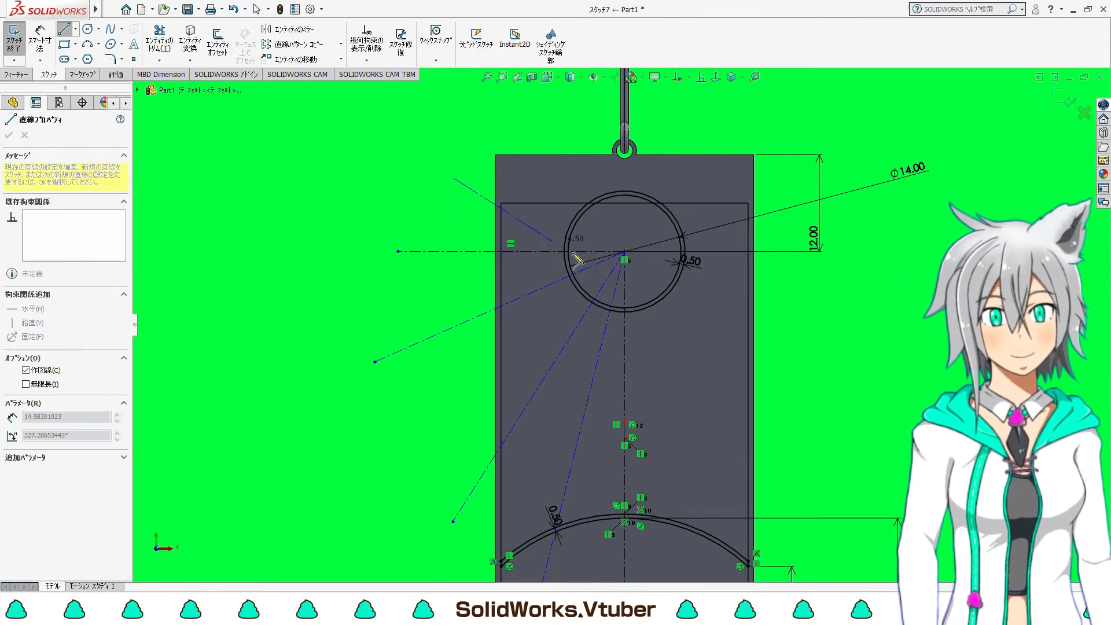
left_click(624, 254)
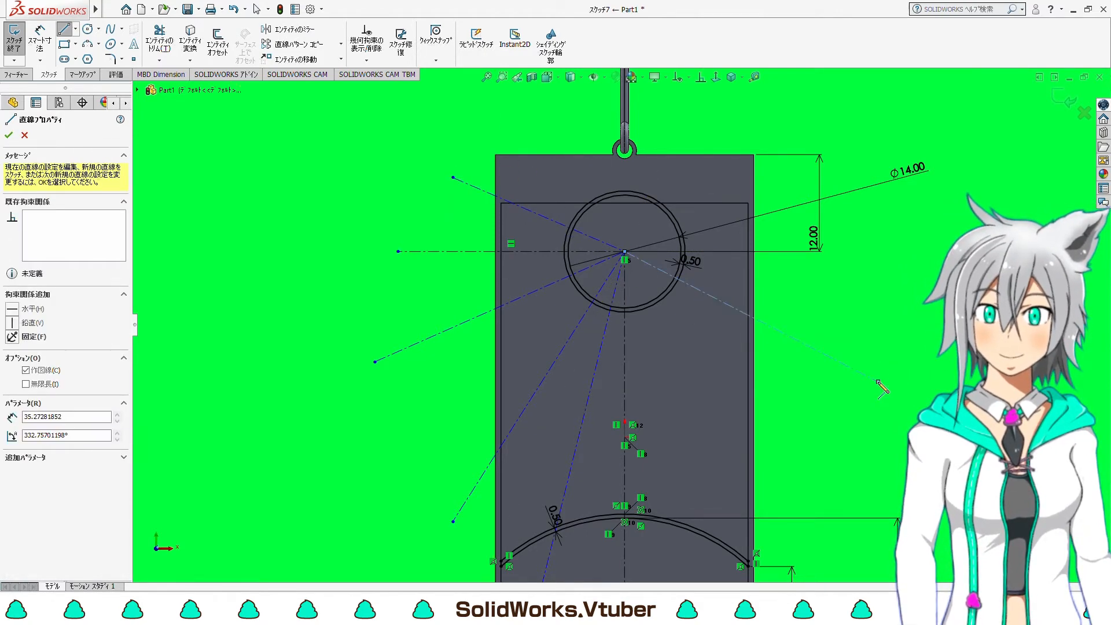
key("Escape")
Dimension the angle between the horizontal centerline and the upward-sloping one at 21.5°
left_click(45, 56)
scroll(396, 197, "down", 3)
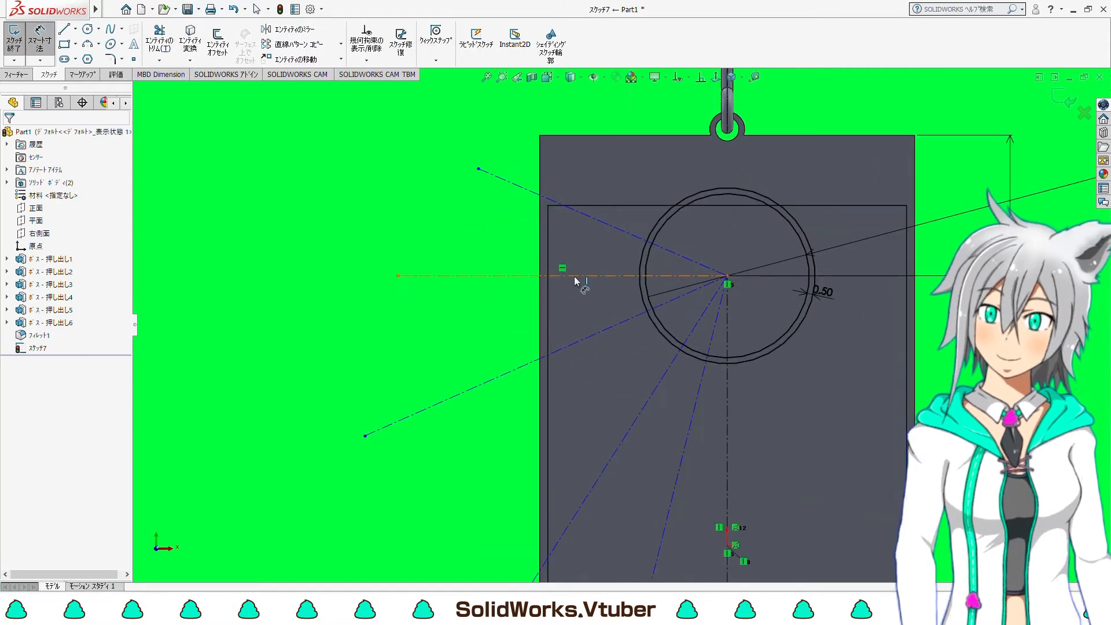
left_click(574, 276)
left_click(612, 230)
left_click(601, 262)
type("21.5")
key("Return")
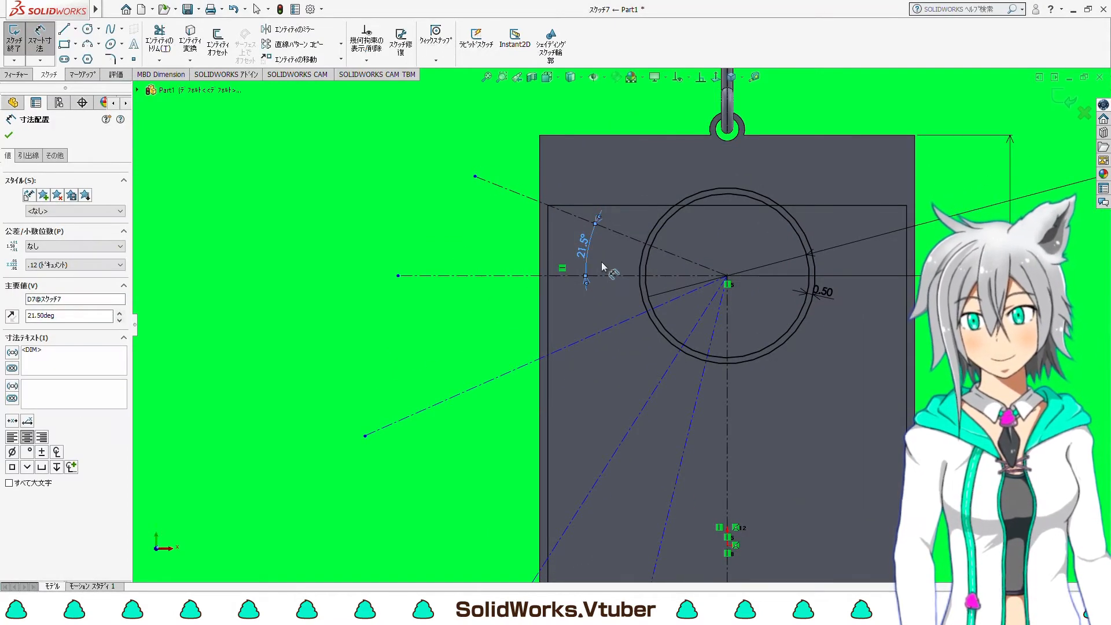
Dimension the angle between the horizontal centerline and the first downward-sloping one at 30°
scroll(633, 330, "up", 2)
scroll(594, 324, "down", 2)
left_click(578, 324)
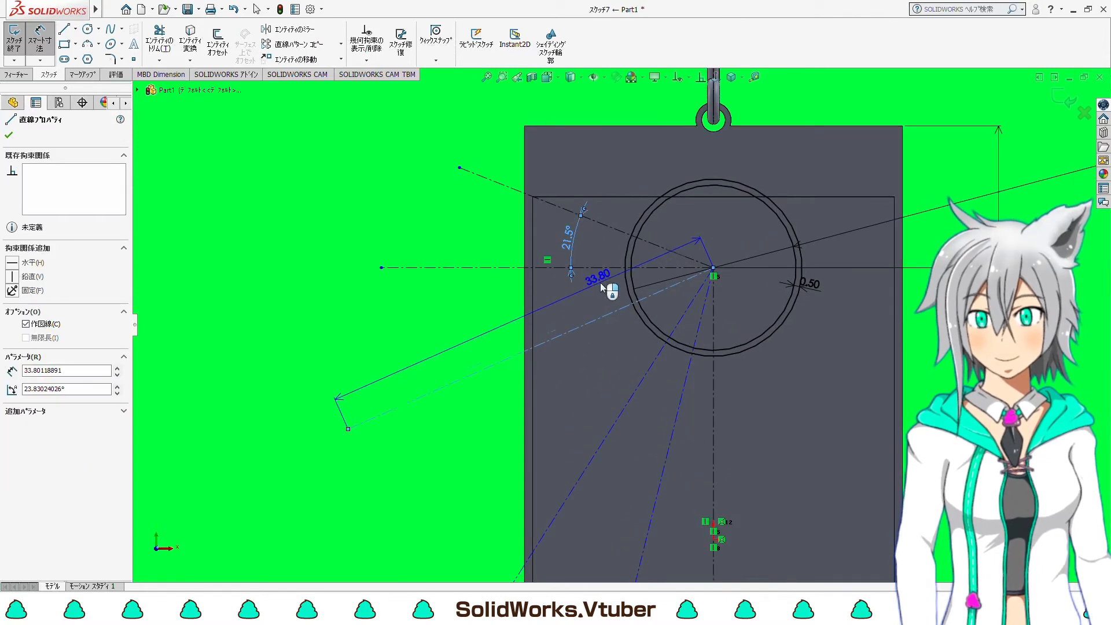
left_click(600, 268)
left_click(464, 313)
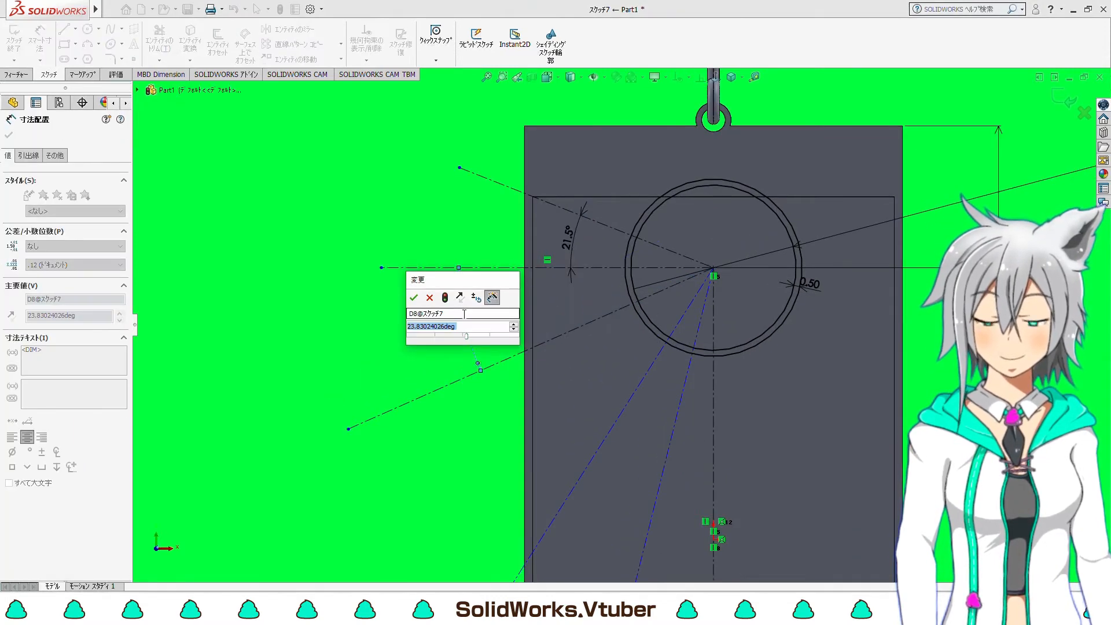
key("Return")
Dimension the angle between the first and second downward-sloping centerlines at 28°
scroll(478, 424, "up", 3)
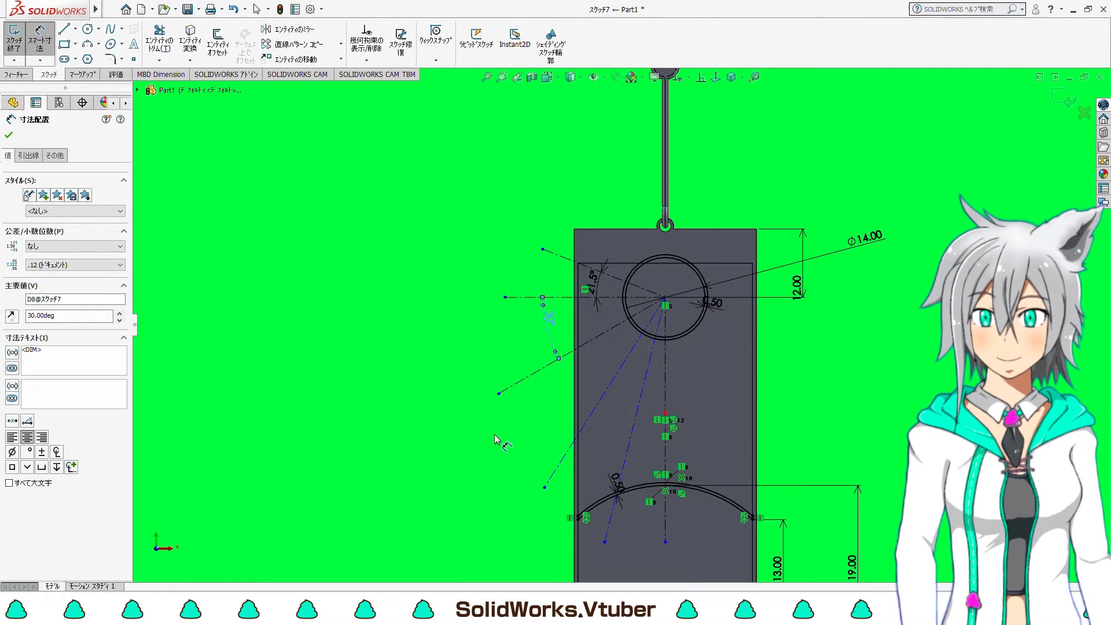
scroll(602, 408, "down", 2)
left_click(596, 268)
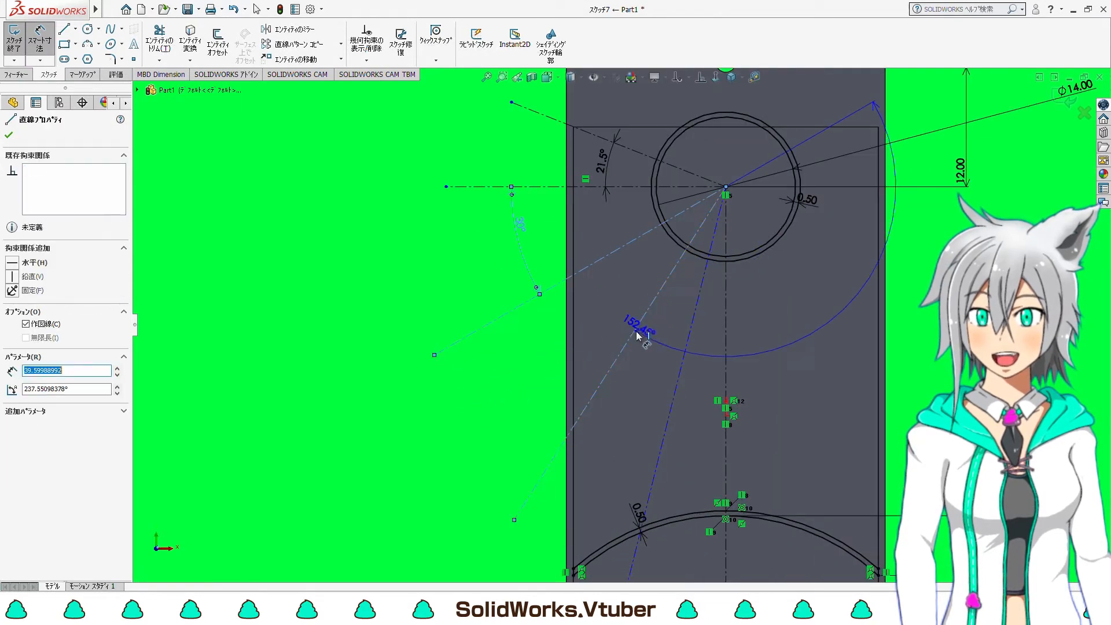
left_click(614, 323)
type("28")
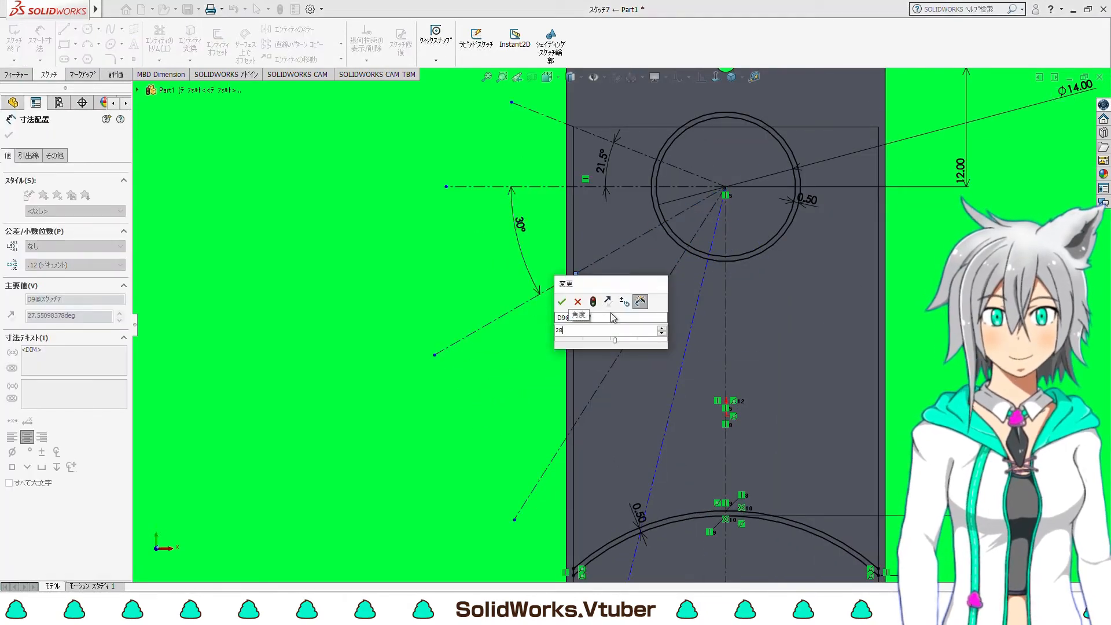
key("Return")
scroll(621, 358, "up", 2)
scroll(626, 358, "down", 2)
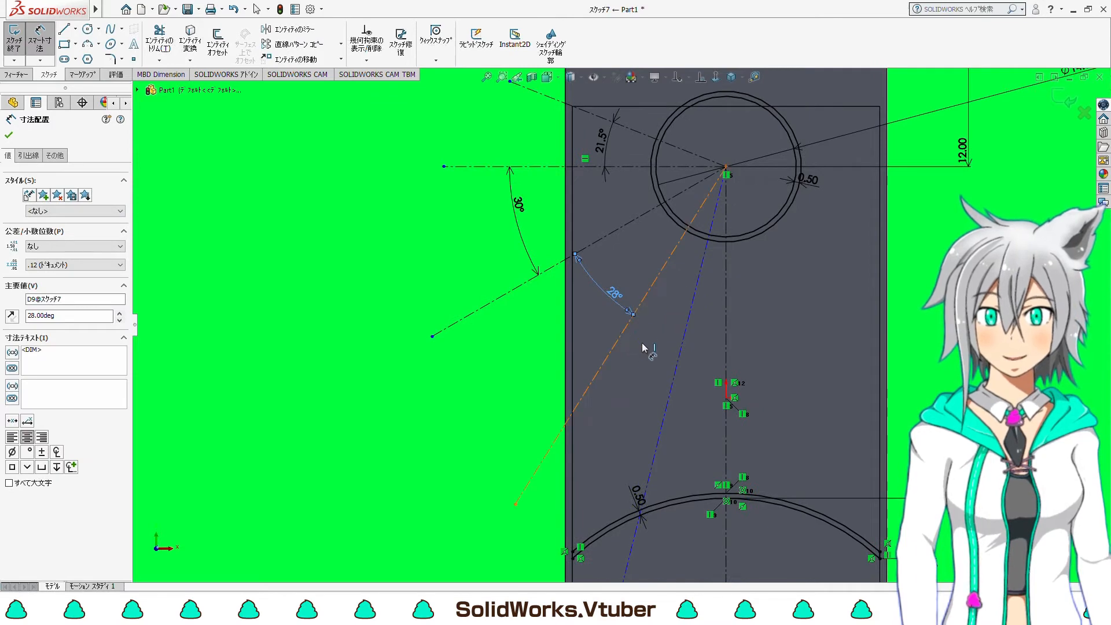
left_click(672, 351)
left_click(645, 340)
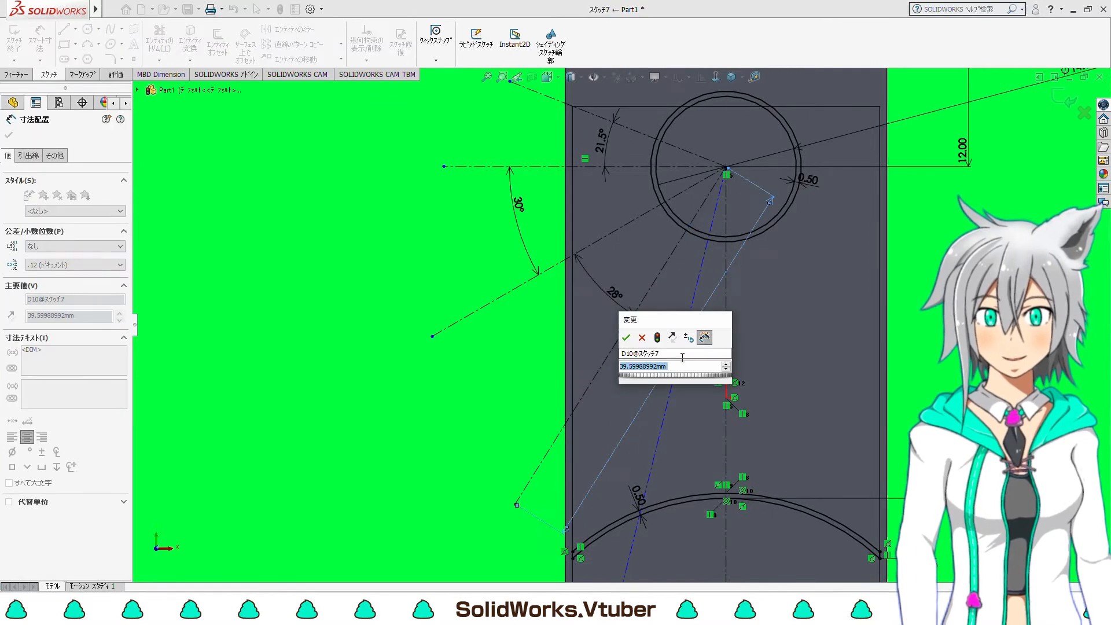
left_click(642, 337)
key("Delete")
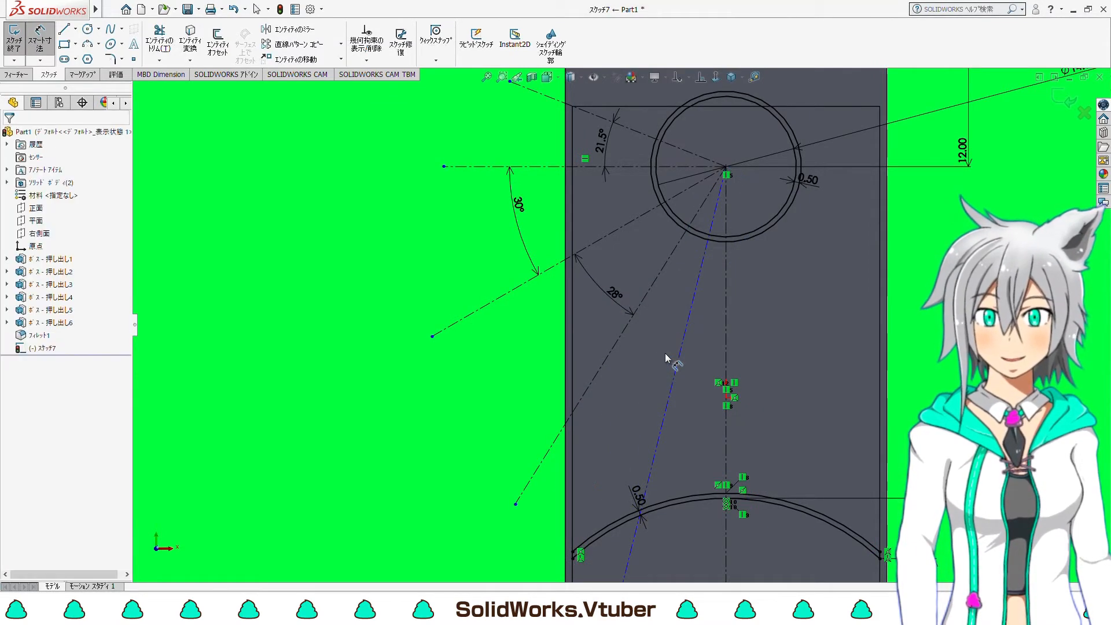
Dimension the angle between the second and the steepest downward-sloping centerlines at 15°
left_click(605, 360)
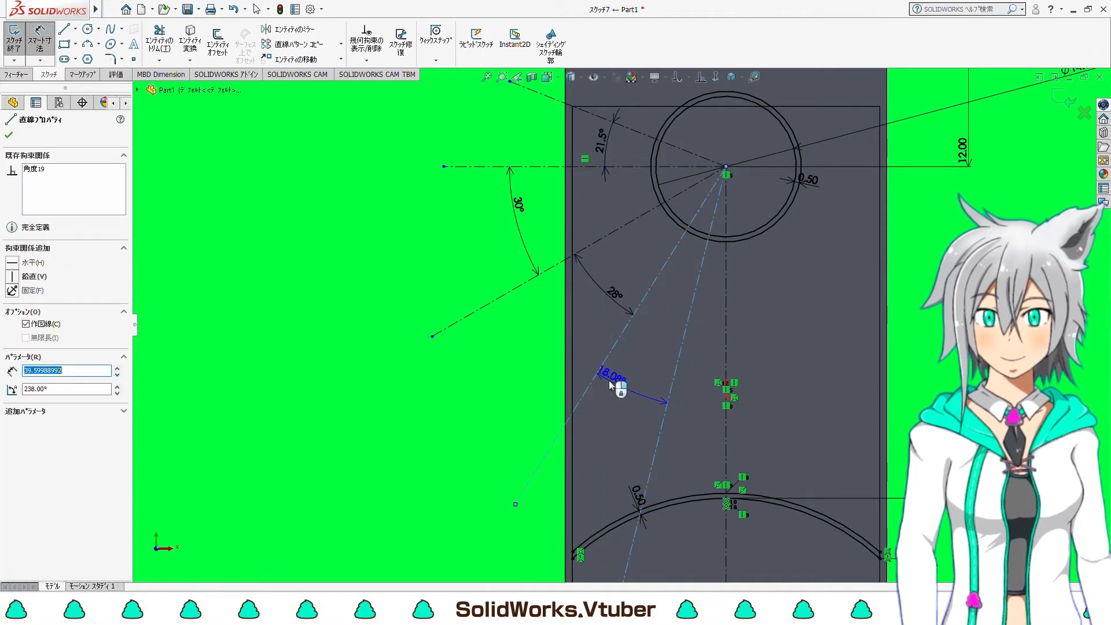
left_click(637, 397)
type("15")
key("Return")
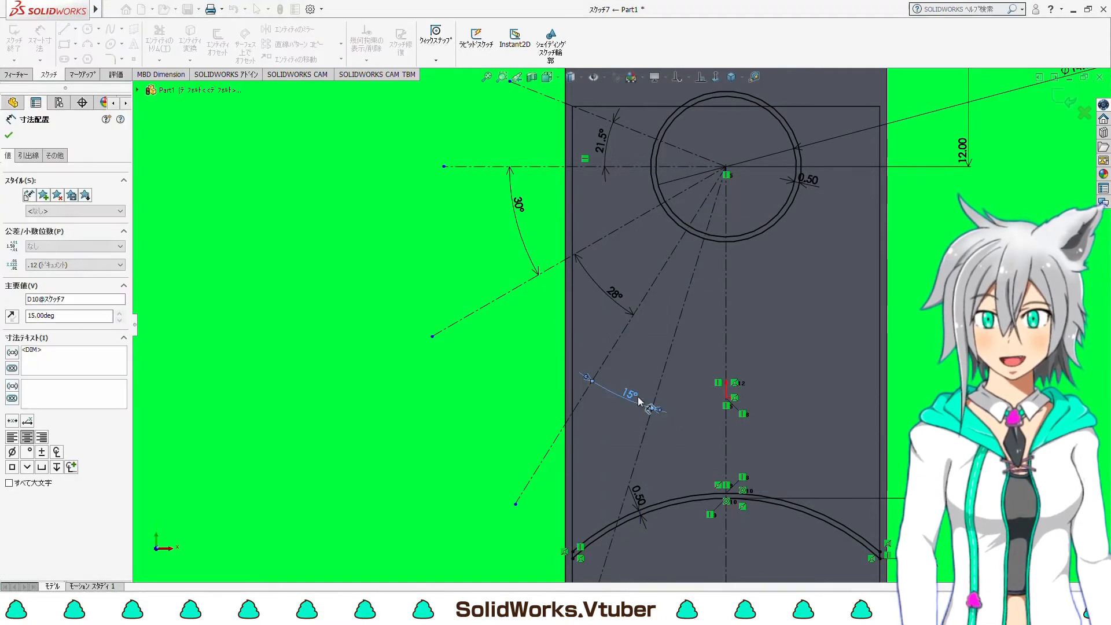
Convert the outline of the inner front panel face into sketch entities
key("f")
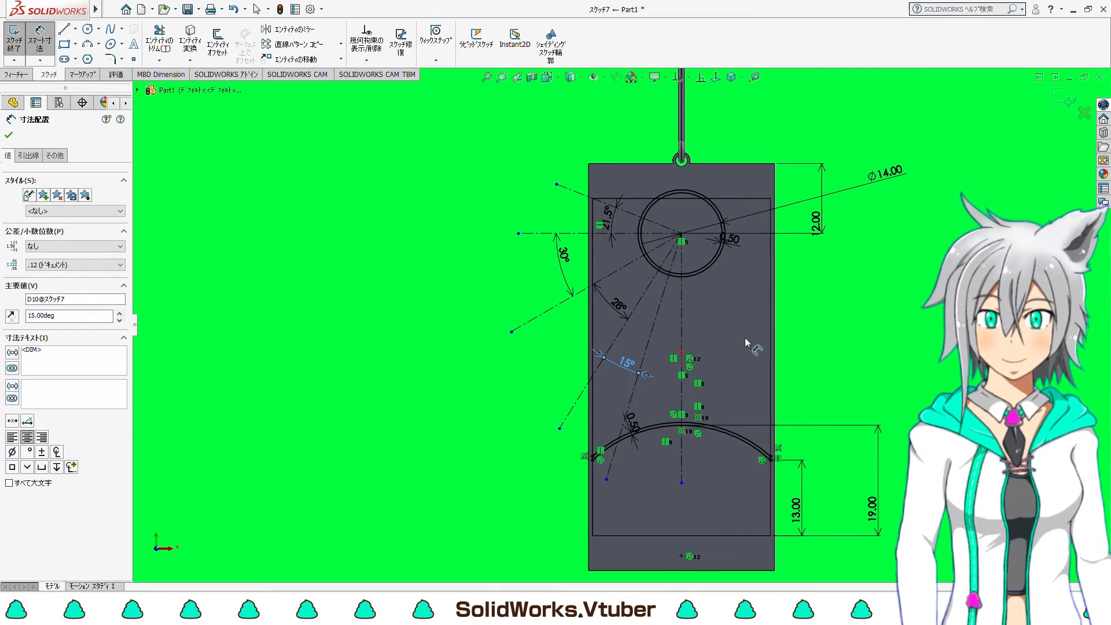
scroll(744, 338, "down", 2)
scroll(735, 325, "up", 1)
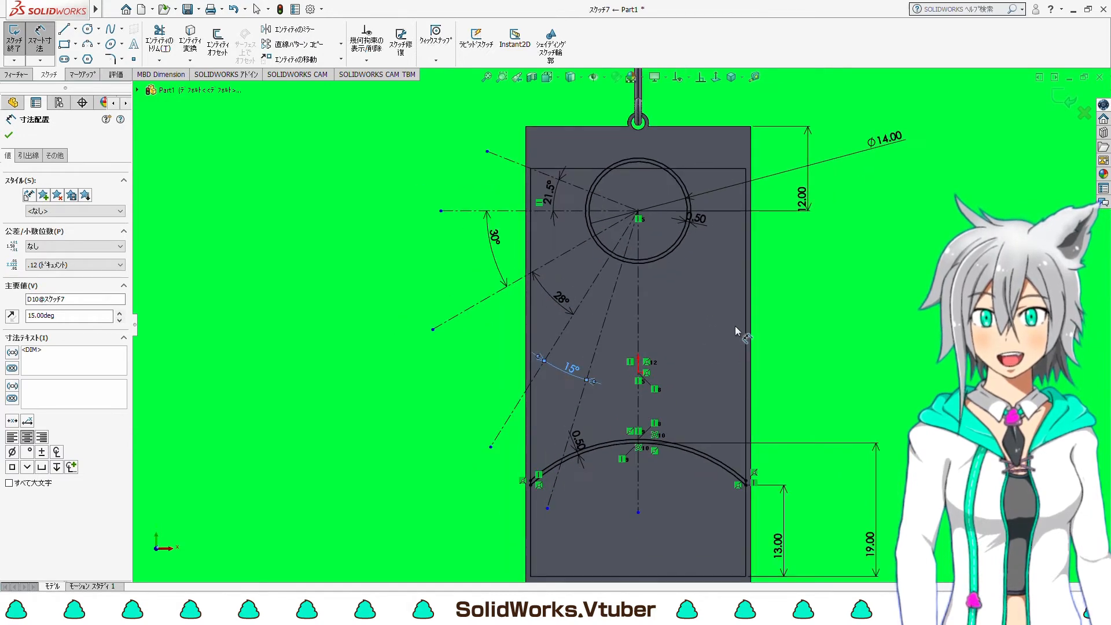
scroll(676, 294, "down", 1)
scroll(648, 347, "up", 2)
scroll(621, 398, "down", 1)
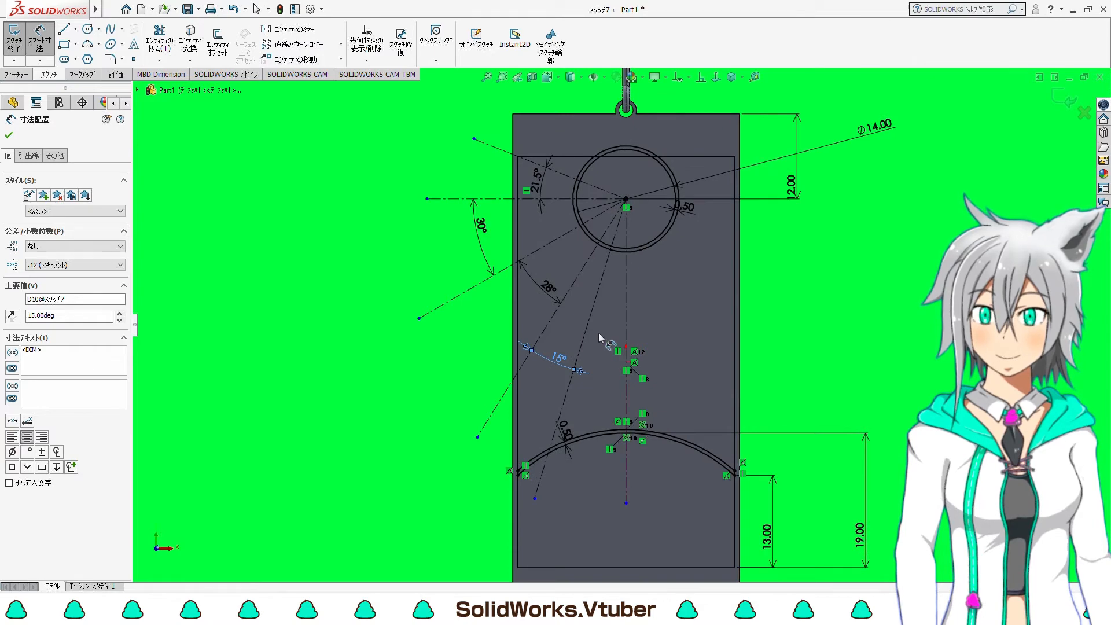
left_click(38, 39)
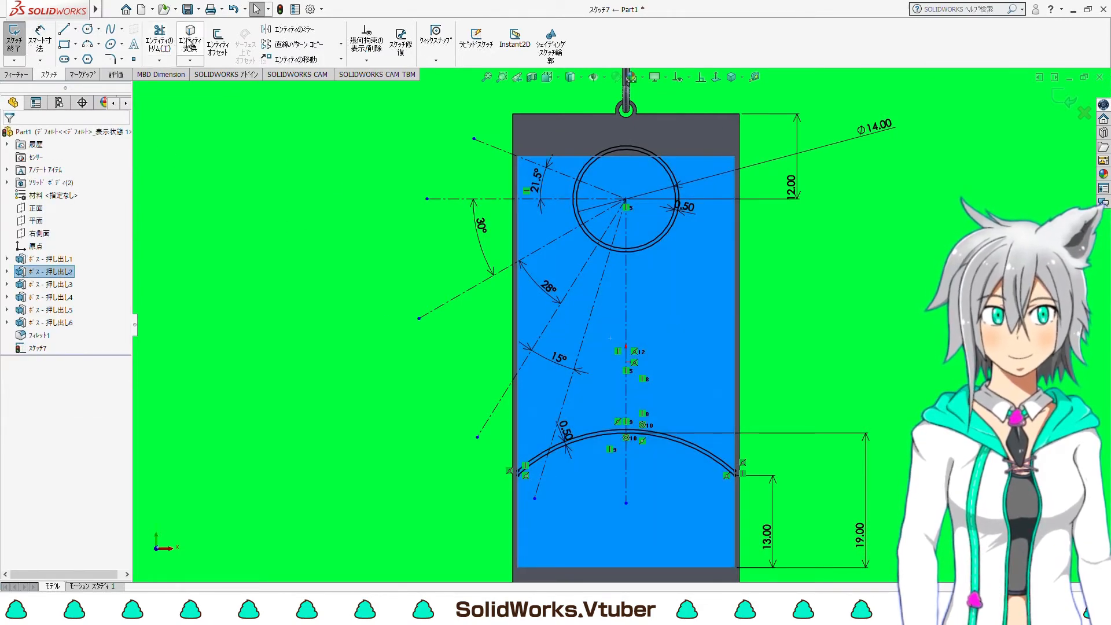
scroll(643, 304, "down", 2)
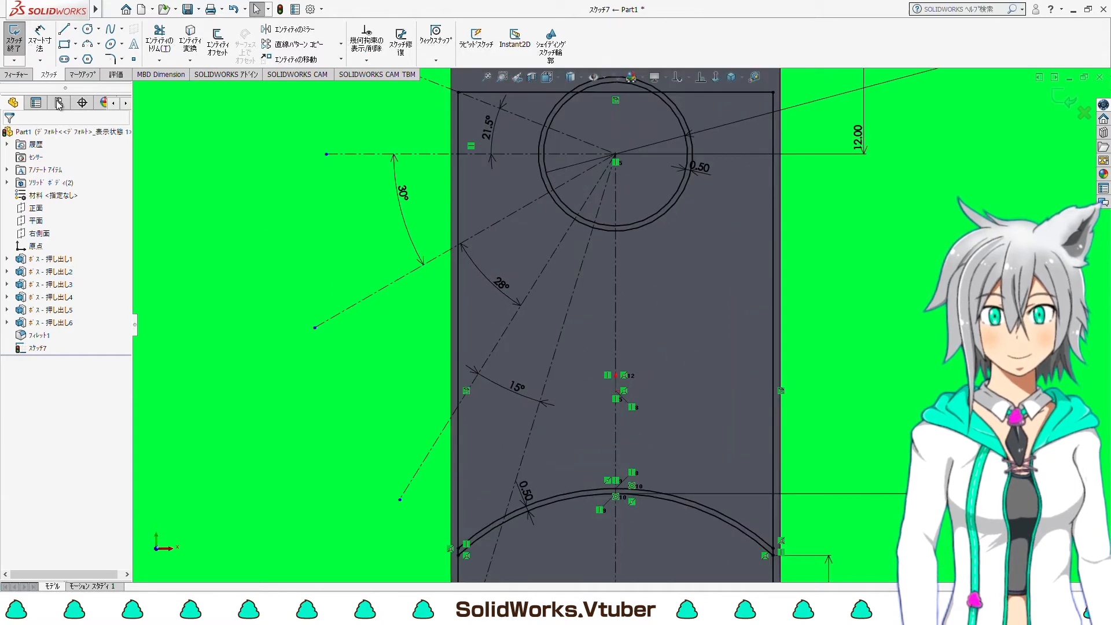
Sketch a tall narrow corner rectangle around the vertical centerline, from inside the ring down past the arcs
left_click(66, 47)
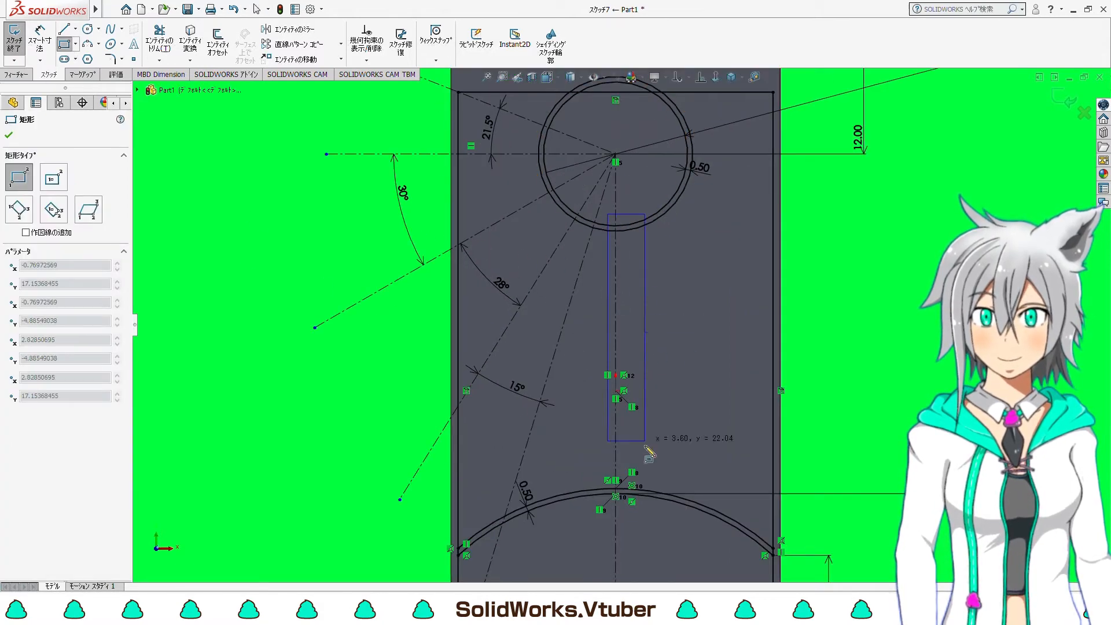
scroll(630, 347, "up", 2)
left_click(647, 548)
key("Escape")
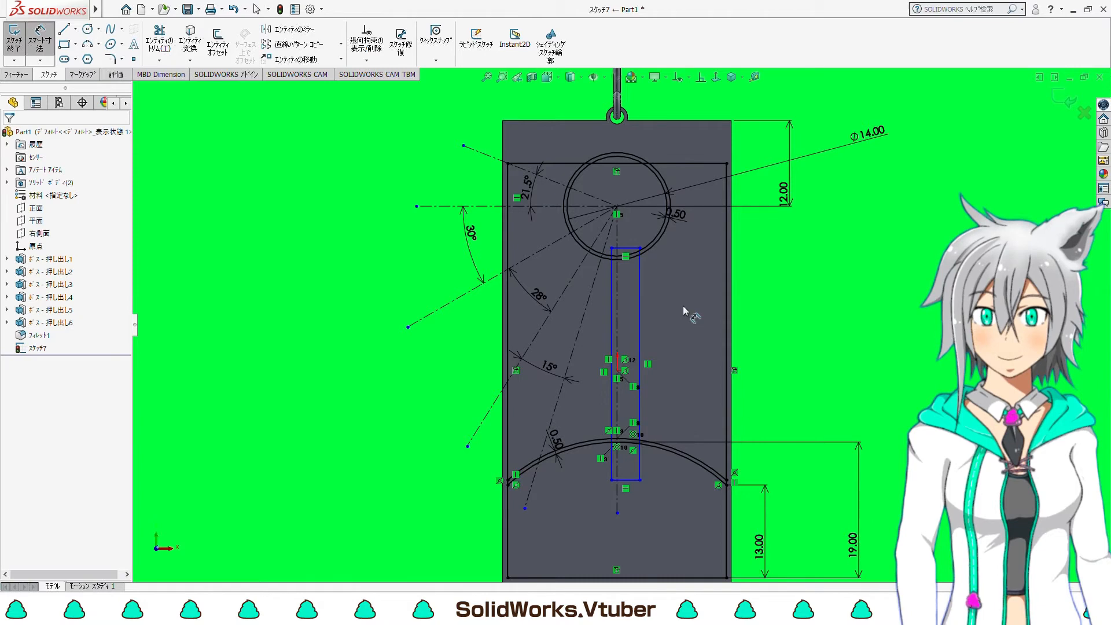
Dimension the distance between the rectangle's left edge and the vertical centerline at 0.25 mm
scroll(621, 305, "down", 3)
left_click(614, 307)
left_click(604, 307)
left_click(766, 307)
type("0.25")
key("Return")
Dimension the distance between the rectangle's right edge and the vertical centerline at 0.5 mm
scroll(766, 306, "down", 2)
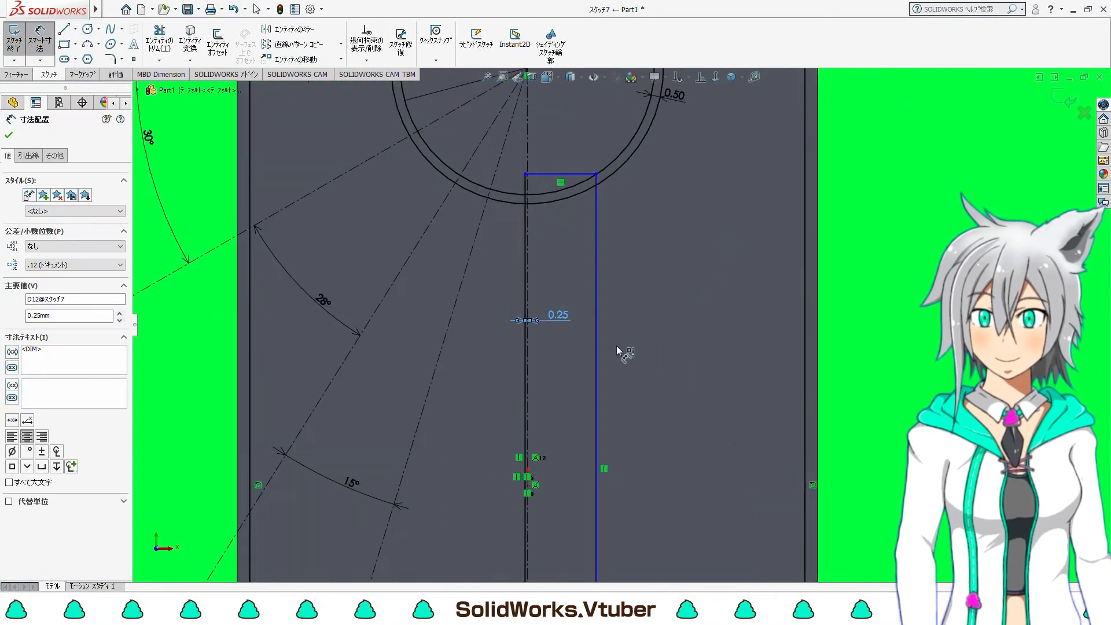
left_click(595, 347)
left_click(526, 366)
left_click(635, 356)
type("0.5")
key("Return")
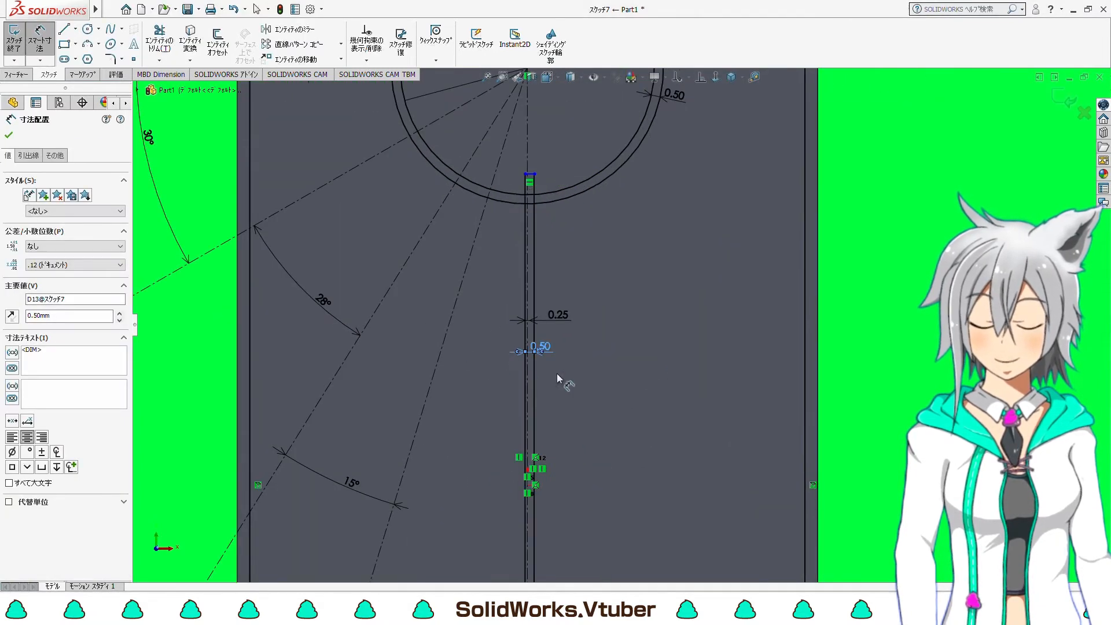
Change the distance from the vertical centerline to the rectangle's right edge to 0.25 mm
scroll(557, 374, "down", 3)
double_click(550, 307)
type("0.25")
key("Return")
Sketch two lines about 33 mm long, one on each side of the steepest slanted centerline, from the ring down to the arcs
scroll(552, 311, "up", 5)
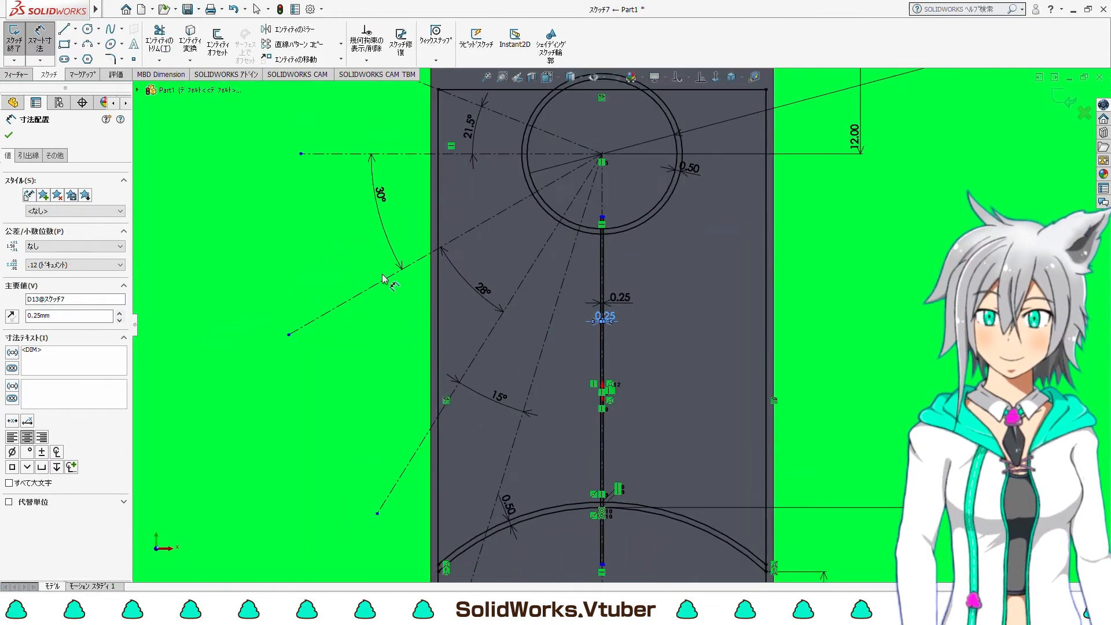
left_click(62, 34)
scroll(590, 249, "up", 2)
scroll(602, 265, "down", 3)
left_click(600, 266)
scroll(588, 347, "up", 1)
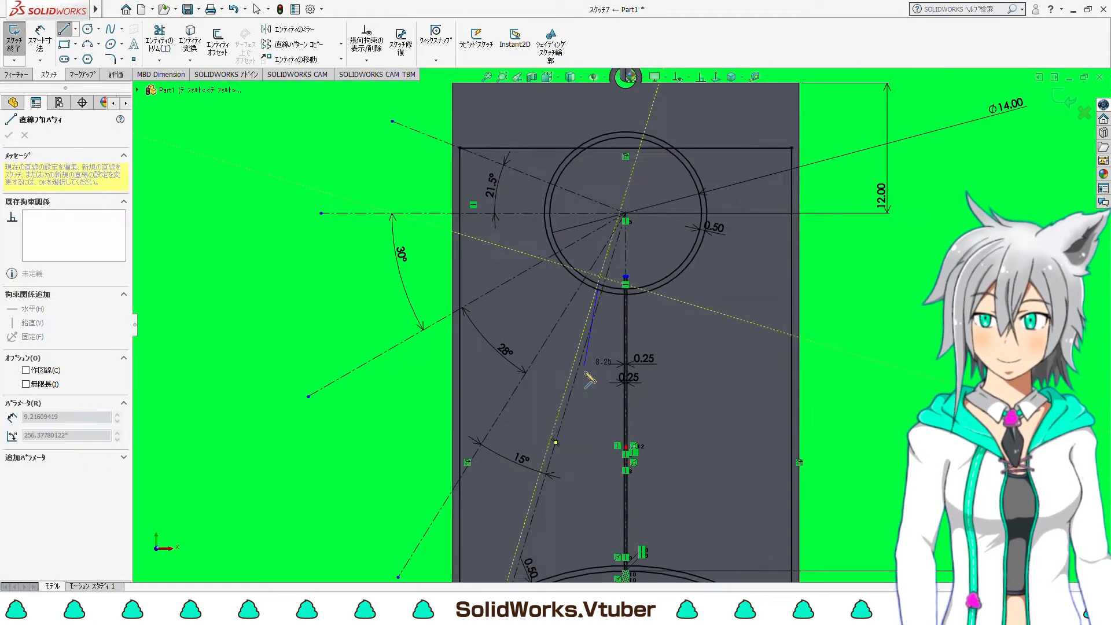
scroll(520, 509, "down", 2)
left_click(480, 496)
key("Escape")
left_click(506, 494)
scroll(515, 463, "up", 3)
scroll(616, 136, "down", 5)
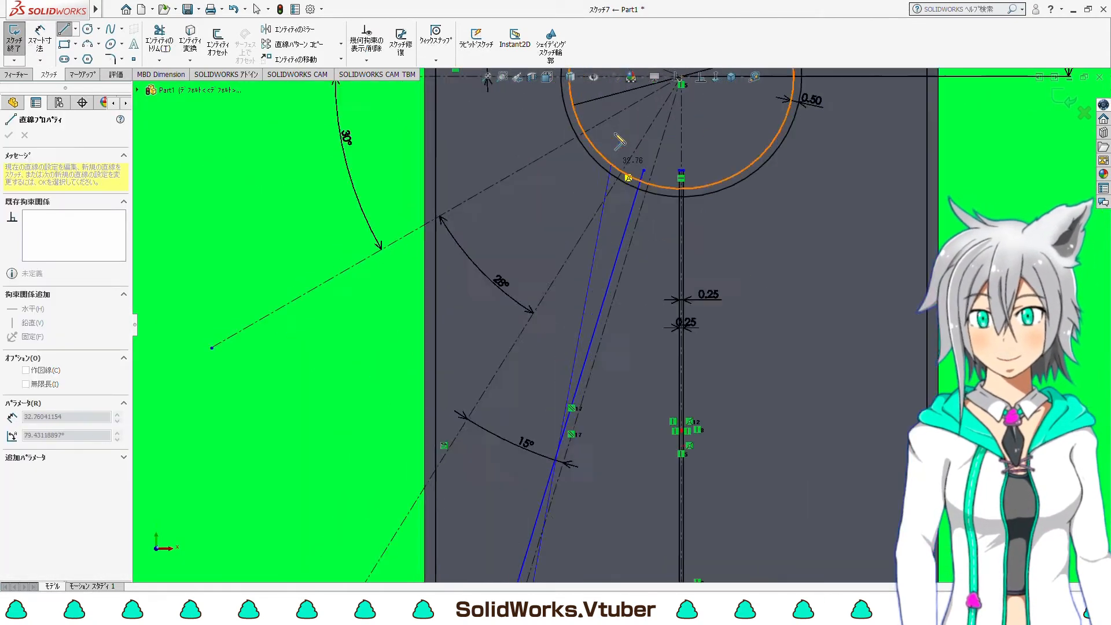
left_click(684, 215)
key("Escape")
Sketch two slanted lines, one on each side of the second-steepest centerline, running between the ring and the area beyond the plate edge
left_click(627, 210)
scroll(619, 325, "up", 6)
scroll(500, 503, "down", 3)
left_click(543, 428)
key("Escape")
left_click(556, 338)
scroll(590, 301, "up", 3)
scroll(678, 210, "down", 8)
left_click(638, 208)
key("Escape")
Sketch two lines about 15 mm long on either side of the 30° centerline, from inside the ring past the plate's left edge
left_click(595, 181)
scroll(570, 258, "up", 4)
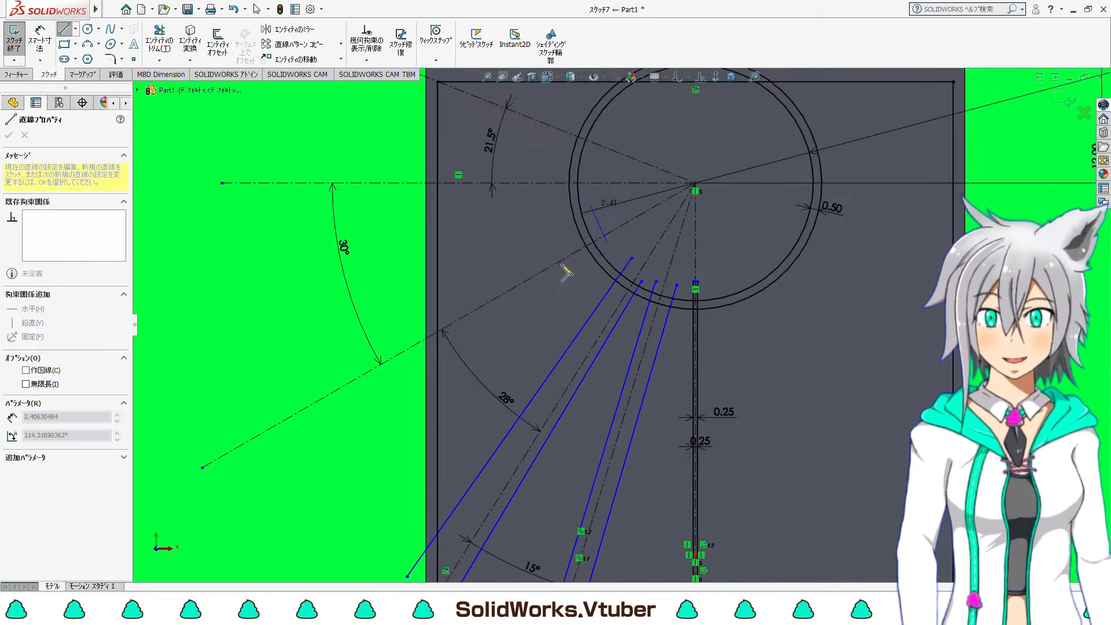
left_click(399, 384)
key("Escape")
left_click(425, 338)
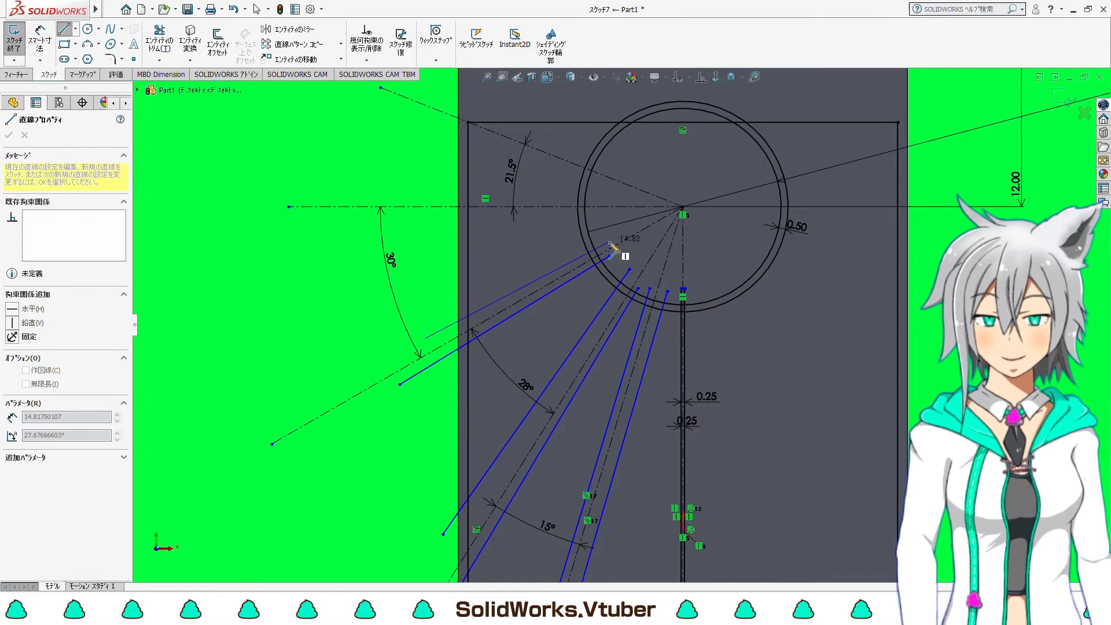
left_click(609, 242)
key("Escape")
Sketch two horizontal lines above and below the horizontal centerline, from the ring past the plate's left edge
scroll(564, 277, "down", 4)
left_click(387, 269)
left_click(729, 269)
key("Escape")
left_click(728, 317)
key("Escape")
Sketch two slanted lines below and above the 21.5° centerline, from outside the plate's left edge to the ring
left_click(387, 133)
left_click(721, 253)
key("Escape")
scroll(648, 165, "up", 2)
left_click(504, 151)
left_click(718, 254)
key("Escape")
Make the two lines flanking the 21.5° centerline parallel to that centerline
scroll(758, 188, "up", 2)
left_click(700, 78)
scroll(663, 240, "down", 3)
left_click(623, 258)
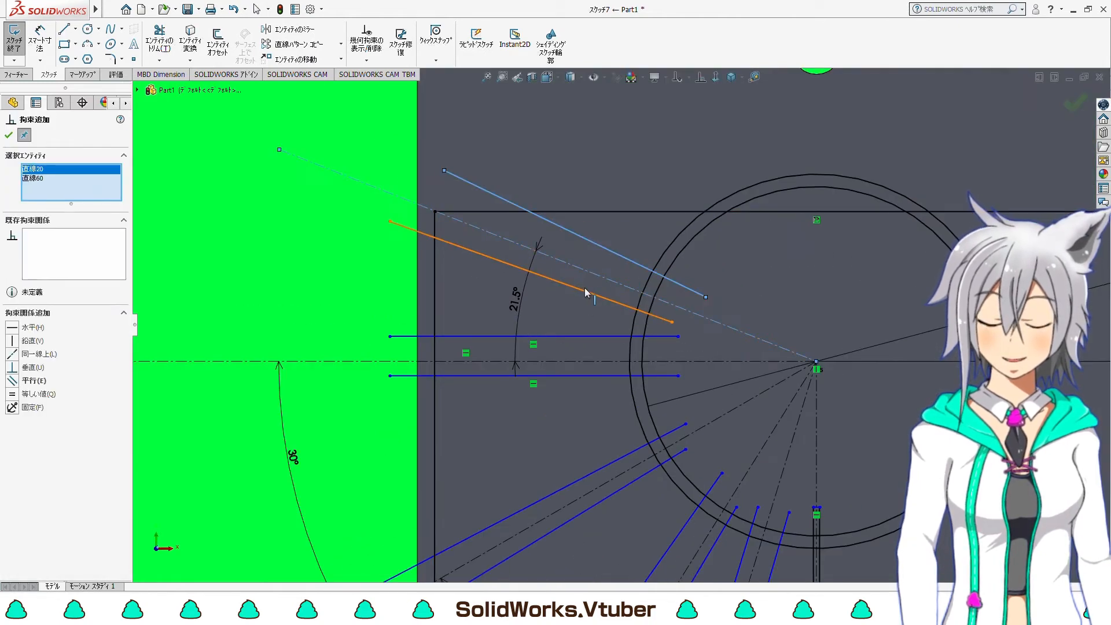
left_click(28, 379)
left_click(9, 135)
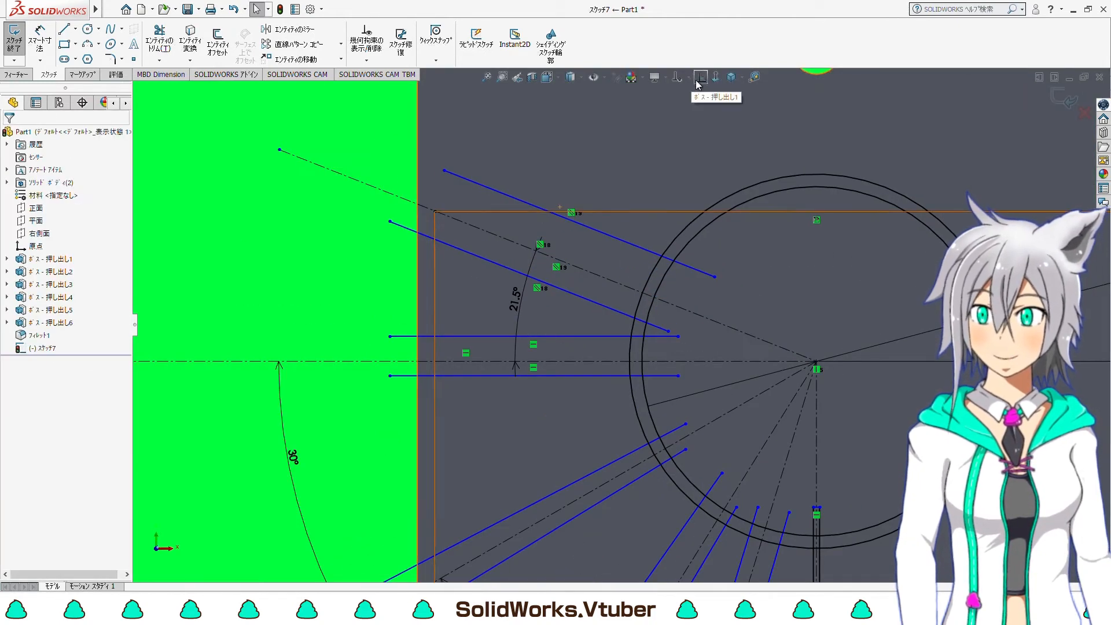
Add a parallel relation between the 30° centerline and the two lines flanking it
scroll(621, 325, "up", 2)
scroll(577, 417, "down", 3)
left_click(618, 426)
left_click(630, 443)
left_click(638, 453)
scroll(638, 453, "up", 5)
scroll(639, 486, "down", 3)
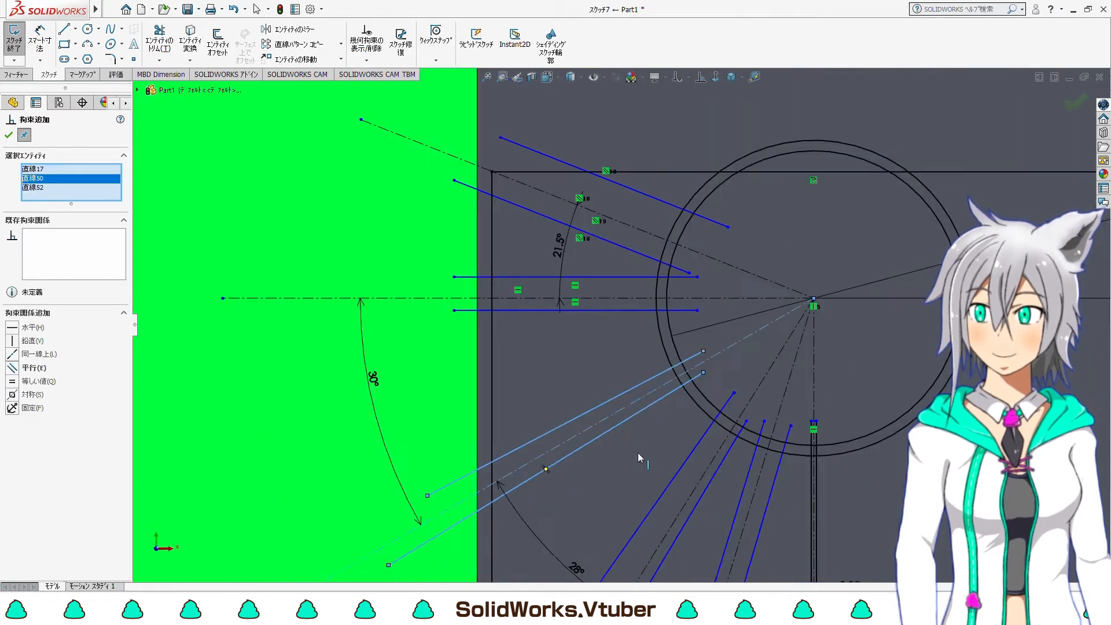
left_click(14, 368)
left_click(8, 136)
Make the two lines beside the second-steepest centerline parallel to it
left_click(700, 78)
left_click(662, 396)
left_click(659, 403)
scroll(700, 413, "up", 5)
scroll(687, 440, "down", 2)
left_click(14, 368)
left_click(9, 135)
Add a parallel relation between the steepest slanted centerline and its two flanking lines
scroll(626, 460, "up", 2)
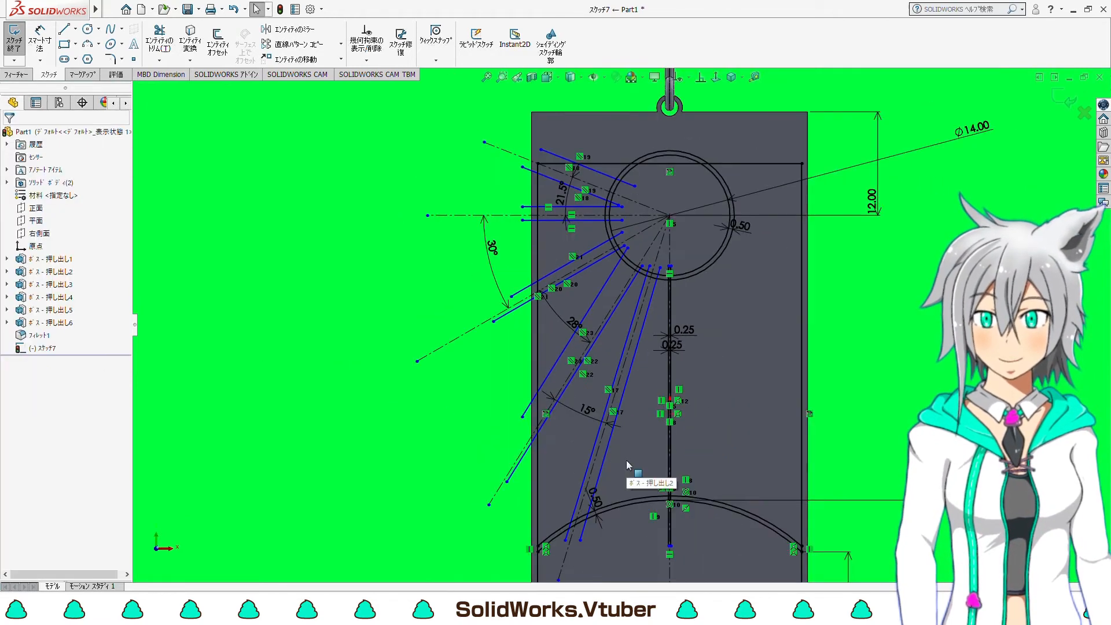
scroll(658, 417, "down", 6)
scroll(602, 364, "up", 5)
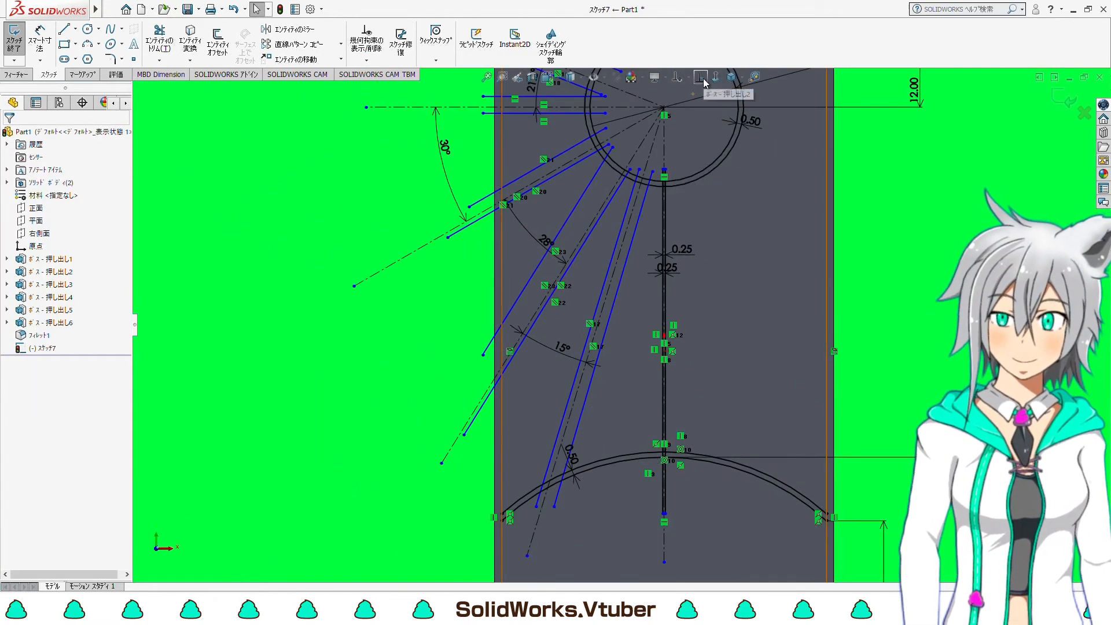
scroll(658, 359, "up", 3)
left_click(551, 347)
left_click(527, 341)
left_click(536, 356)
left_click(14, 368)
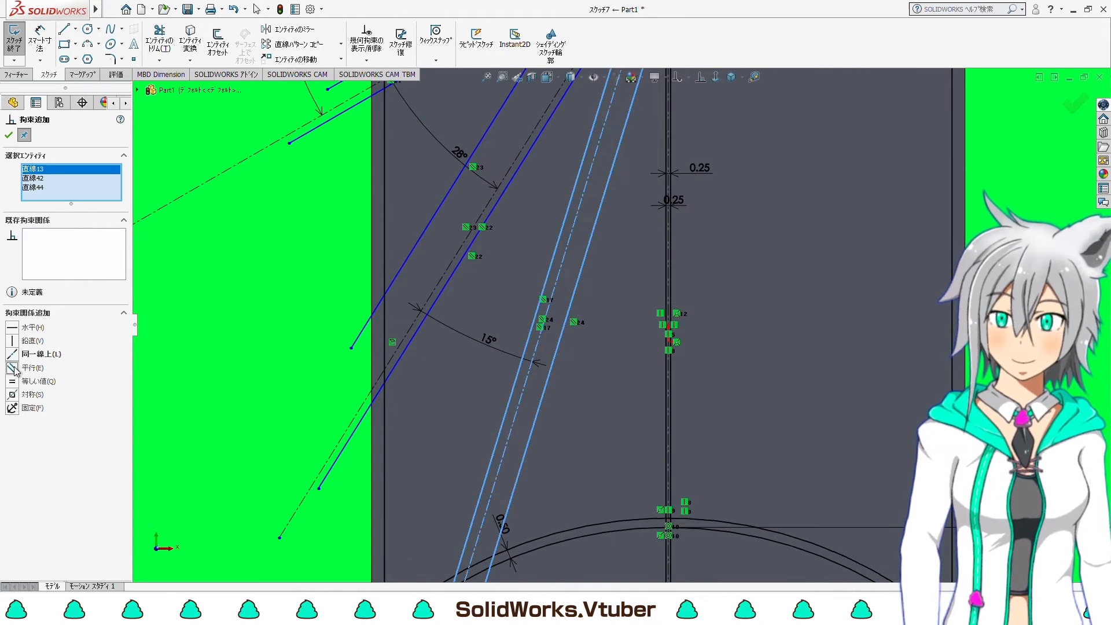
scroll(160, 342, "up", 3)
left_click(9, 135)
Dimension the spacing between the two lines flanking the steepest slanted centerline at 0.5 mm
left_click(40, 39)
scroll(603, 393, "down", 1)
scroll(581, 403, "down", 6)
left_click(533, 350)
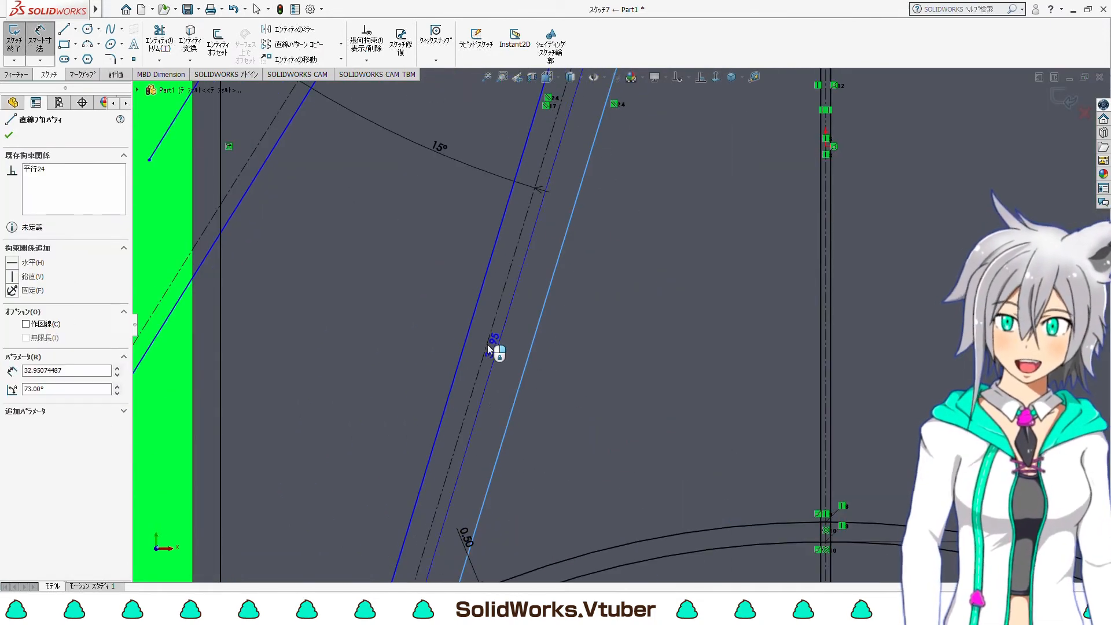
left_click(468, 347)
left_click(596, 365)
type("0.5")
key("Return")
Dimension the distance from the steepest slanted centerline to its flanking line at 0.25 mm
scroll(503, 347, "down", 6)
left_click(587, 359)
left_click(509, 359)
left_click(658, 388)
type("0.25")
key("Return")
Dimension the distance from the second-steepest centerline to its lower flanking line at 0.25 mm
scroll(657, 389, "up", 5)
scroll(463, 234, "down", 3)
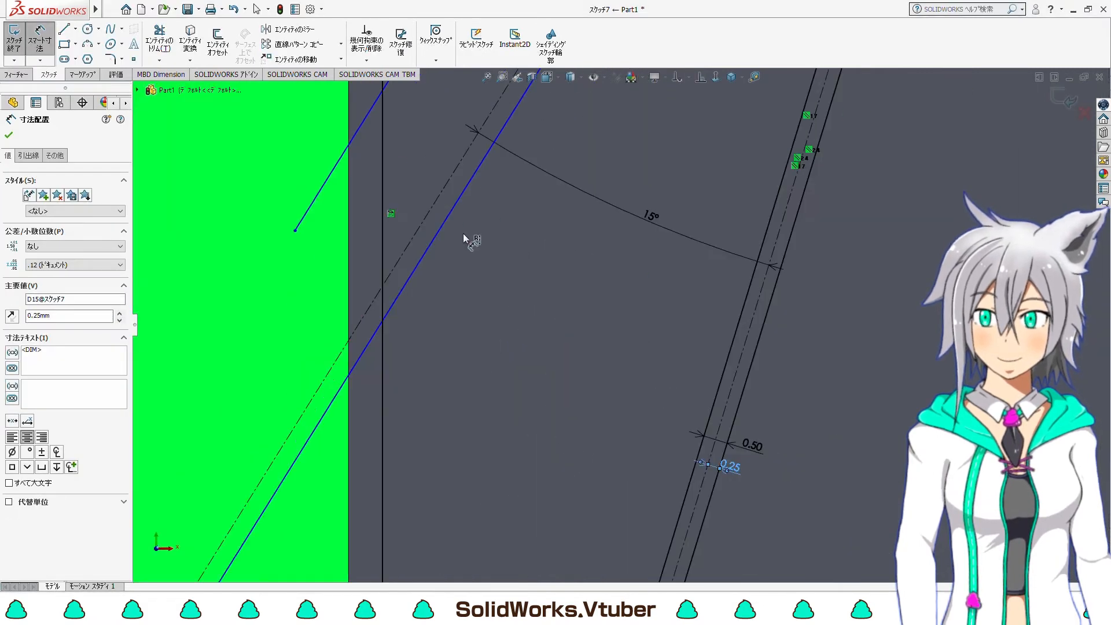
left_click(450, 213)
left_click(434, 202)
left_click(484, 247)
type("0.25")
key("Return")
Dimension the spacing between the two lines flanking the second-steepest centerline at 0.5 mm
scroll(488, 245, "up", 3)
scroll(457, 173, "down", 4)
left_click(412, 181)
left_click(532, 253)
left_click(630, 338)
type("0.5")
key("Return")
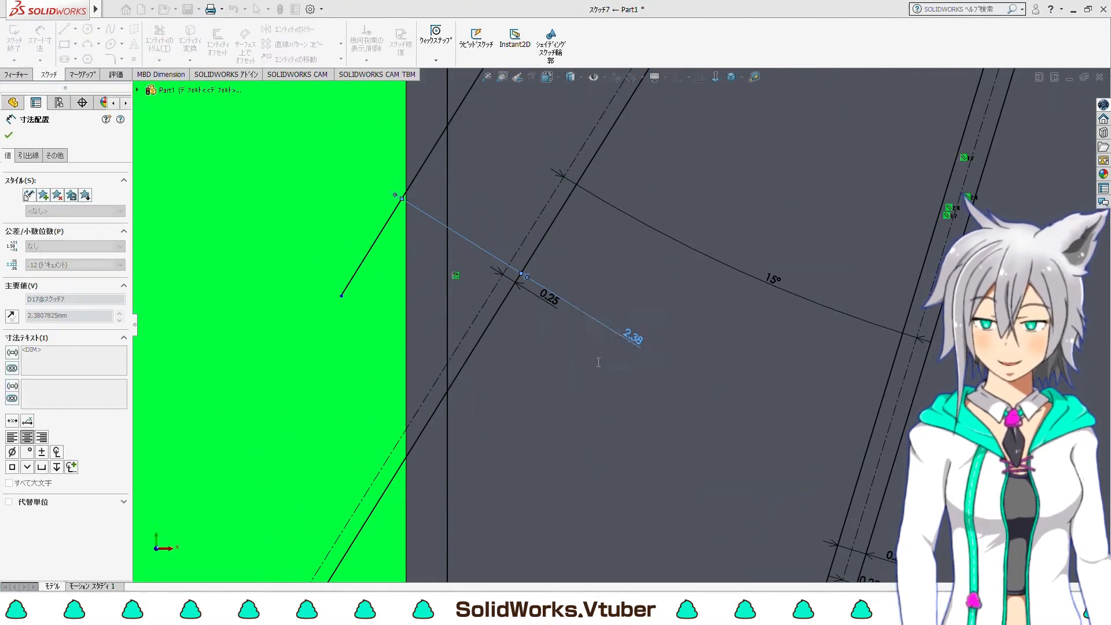
Dimension the distance from the 30° centerline to its lower flanking line at 0.25 mm
scroll(599, 354, "up", 5)
scroll(608, 98, "down", 4)
left_click(593, 196)
left_click(584, 179)
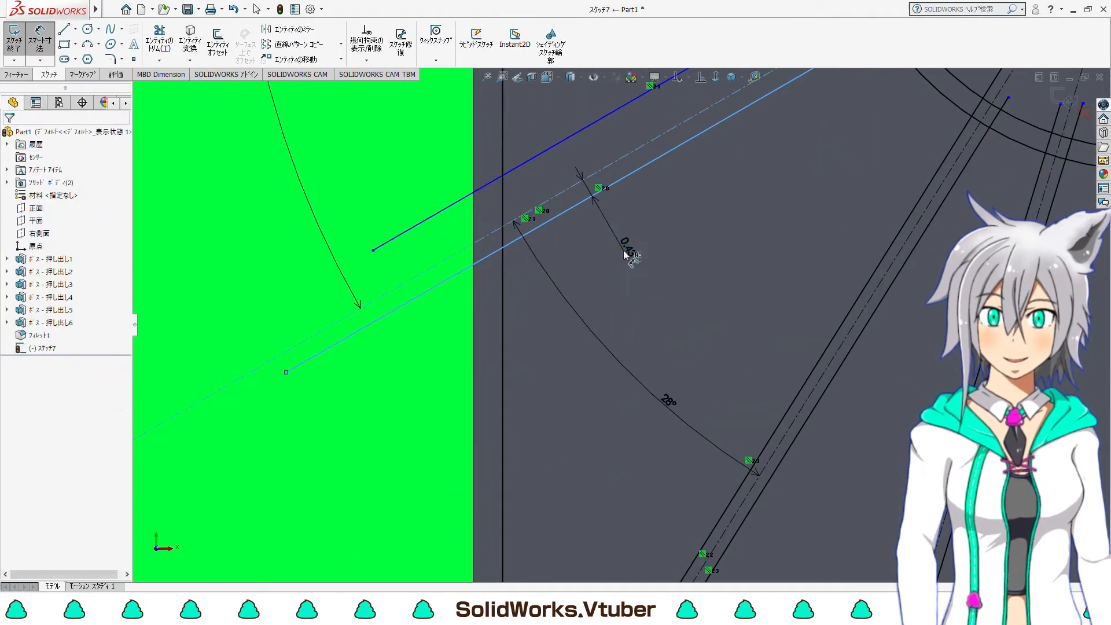
left_click(623, 251)
type("0.25")
key("Return")
Dimension the distance from the 30° centerline to its upper flanking line at 0.25 mm
scroll(625, 229, "down", 2)
left_click(504, 118)
left_click(528, 178)
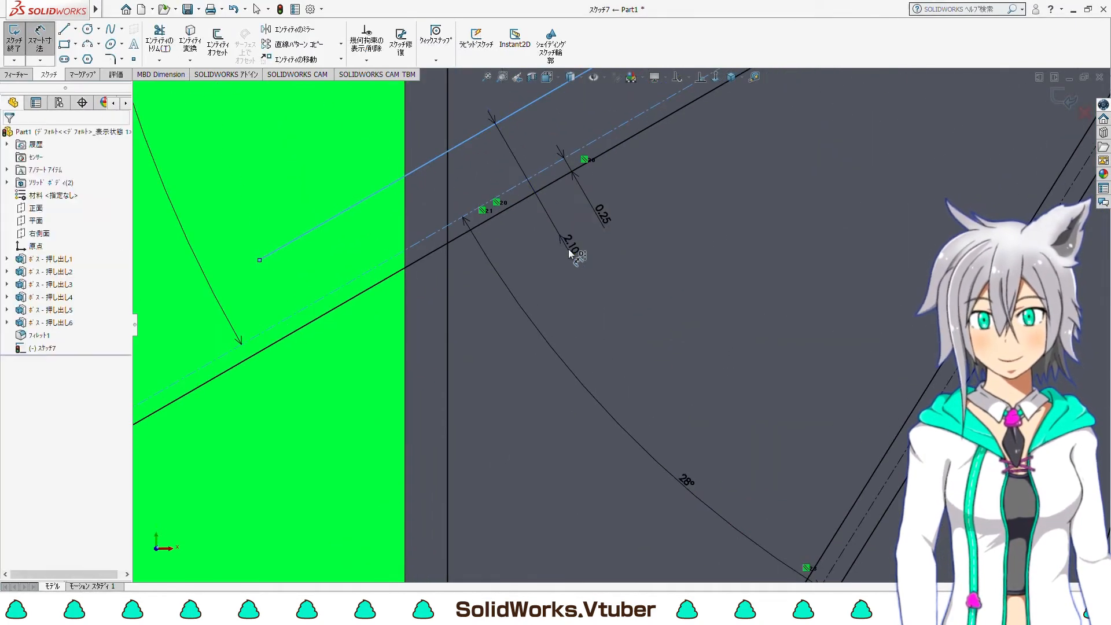
left_click(568, 248)
type("0.25")
key("Return")
scroll(569, 244, "up", 6)
scroll(630, 168, "down", 2)
scroll(546, 399, "down", 6)
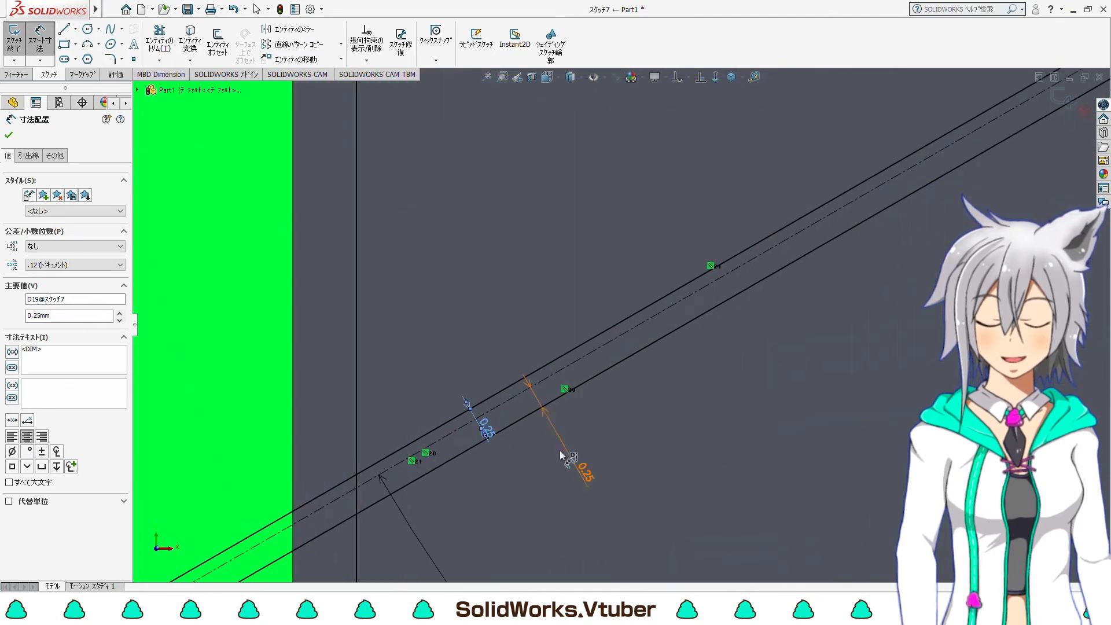
scroll(564, 408, "up", 3)
scroll(598, 373, "down", 3)
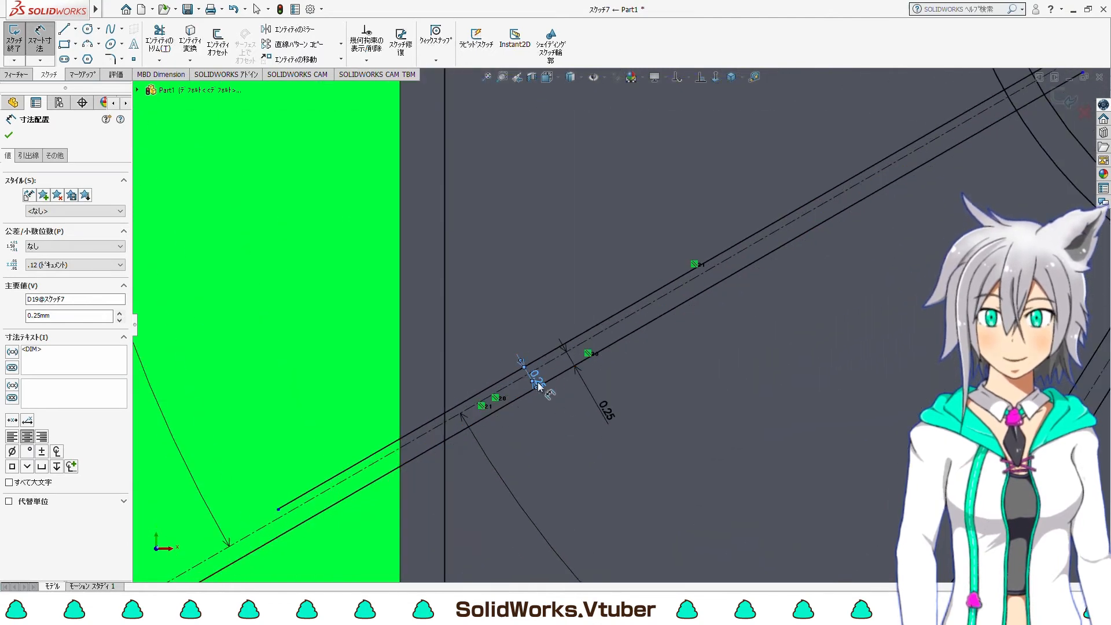
Trim away the whole upper line along the 30° centerline, segment by segment
key("Escape")
left_click(159, 39)
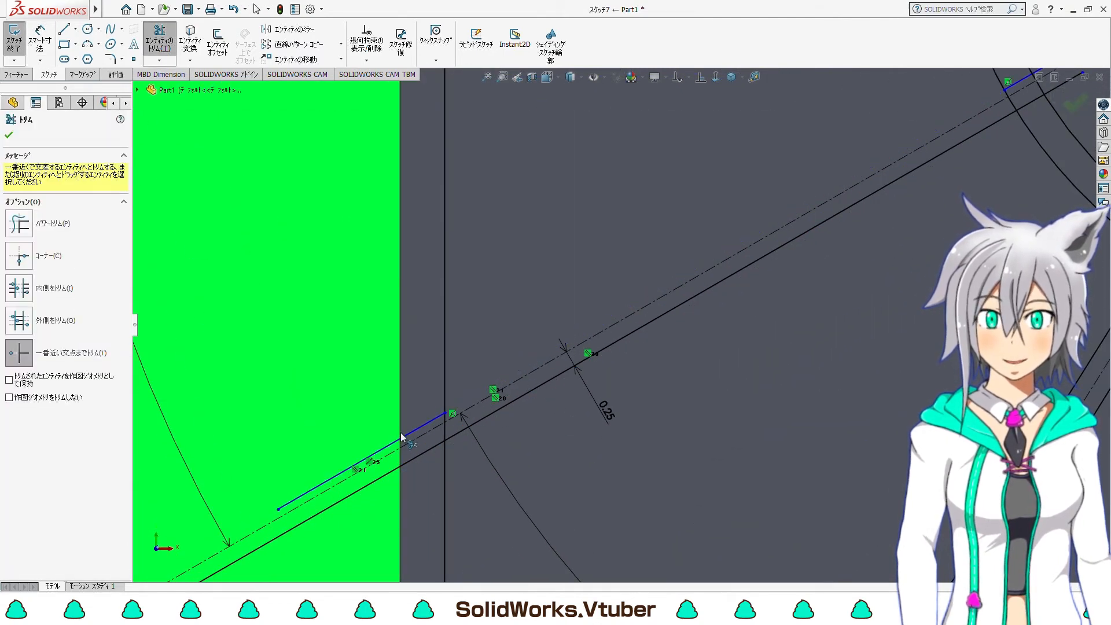
left_click(393, 432)
scroll(619, 335, "up", 3)
left_click(852, 185)
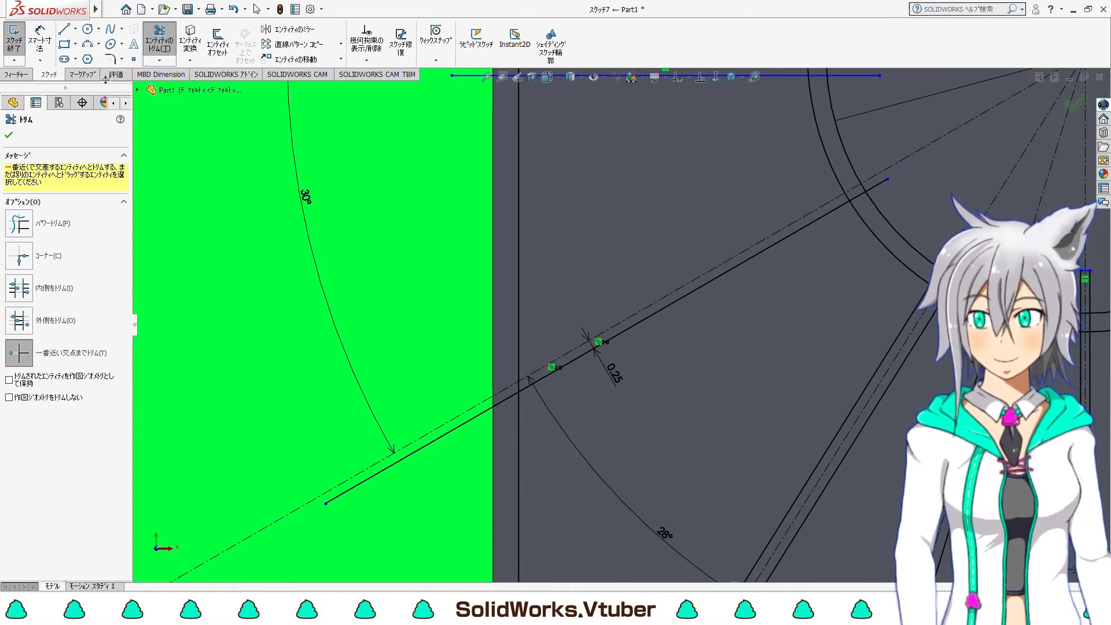
Redraw the line above the 30° centerline, from the ring past the plate's left edge, and make it parallel to the lower flanking line
left_click(65, 29)
left_click(841, 146)
double_click(446, 370)
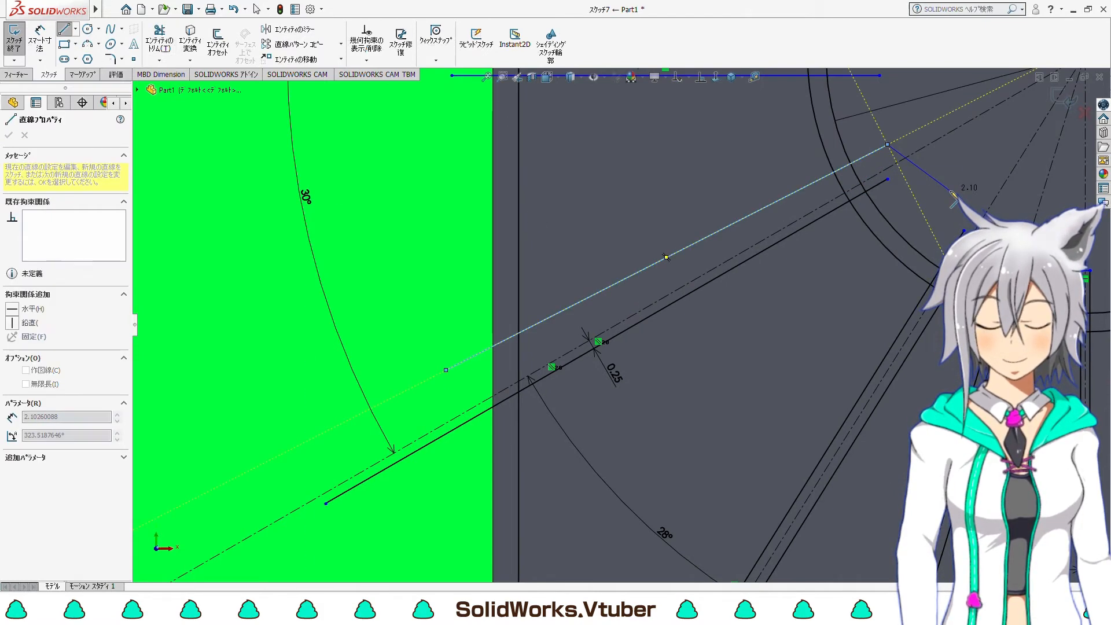
left_click(701, 77)
left_click(709, 234)
left_click(713, 278)
key("d")
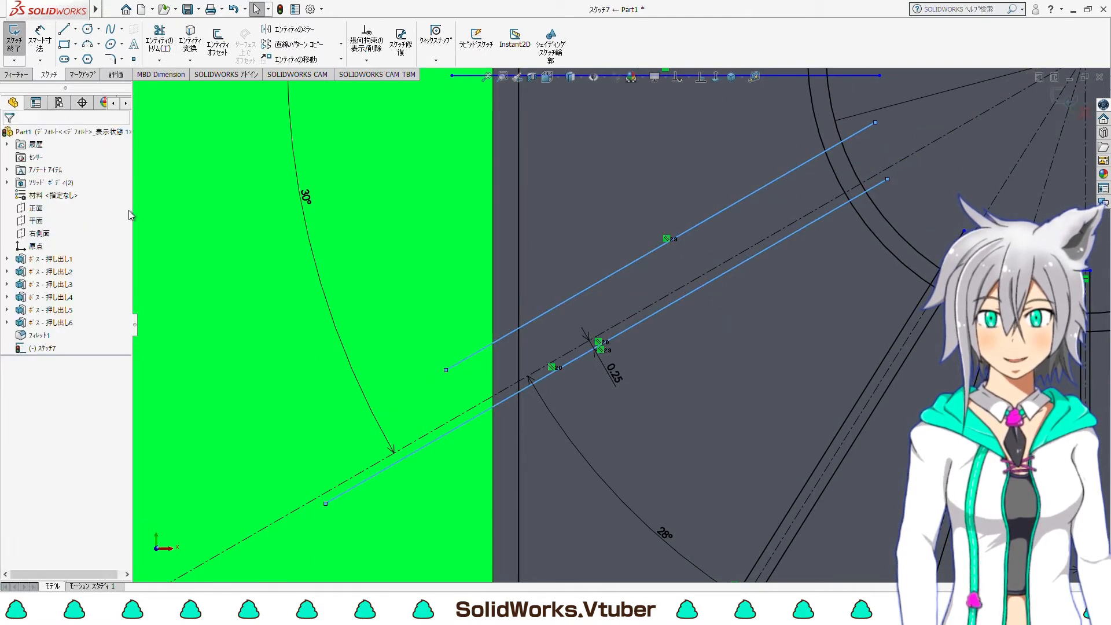
Dimension the distance between the two lines flanking the 30° centerline at 0.5 mm
left_click(515, 330)
left_click(567, 365)
left_click(591, 409)
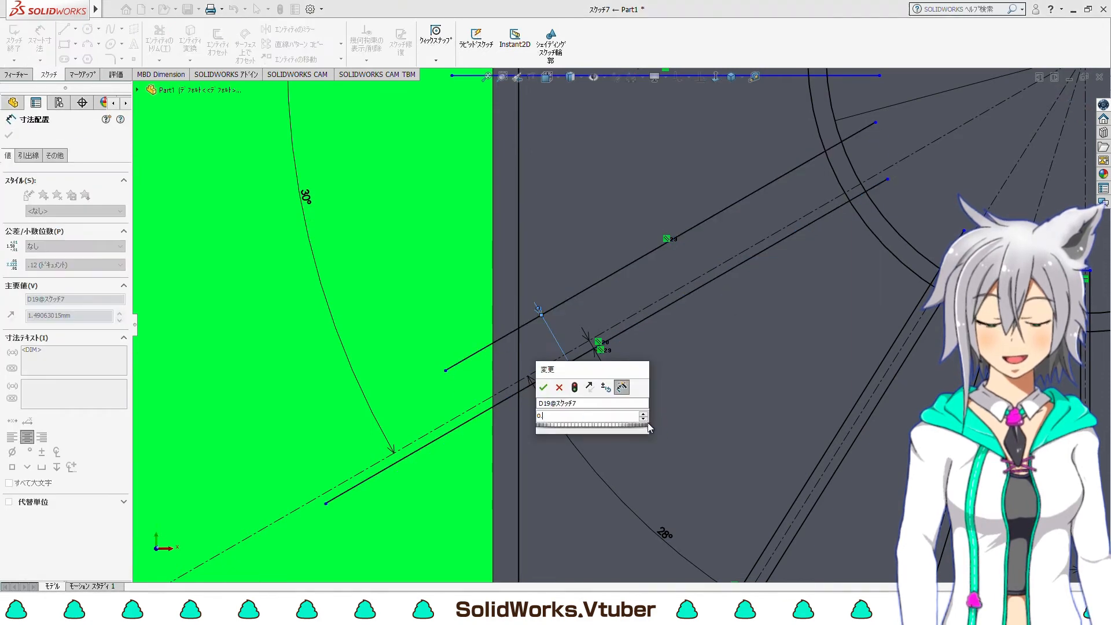
type("0.5")
key("Return")
Dimension the horizontal bar with 0.25 mm from its centerline to one flanking line and 0.5 mm overall width
scroll(647, 422, "up", 5)
scroll(616, 241, "down", 4)
left_click(574, 231)
left_click(605, 218)
left_click(612, 291)
type("0.25")
key("Return")
scroll(674, 191, "down", 3)
left_click(673, 199)
left_click(702, 269)
left_click(706, 337)
type("0.5")
key("Return")
Dimension the 21.5° bar with 0.25 mm from its centerline to one flanking line and 0.5 mm overall width
scroll(706, 337, "up", 4)
scroll(697, 234, "down", 3)
left_click(666, 201)
left_click(652, 238)
left_click(640, 262)
type("0.25")
key("Return")
scroll(694, 231, "down", 2)
left_click(714, 203)
left_click(669, 271)
left_click(655, 322)
type("0.5")
key("Return")
Delete an existing dimension on the vertical bar and dimension the distance between its two outer lines at 0.25 mm
scroll(655, 323, "up", 5)
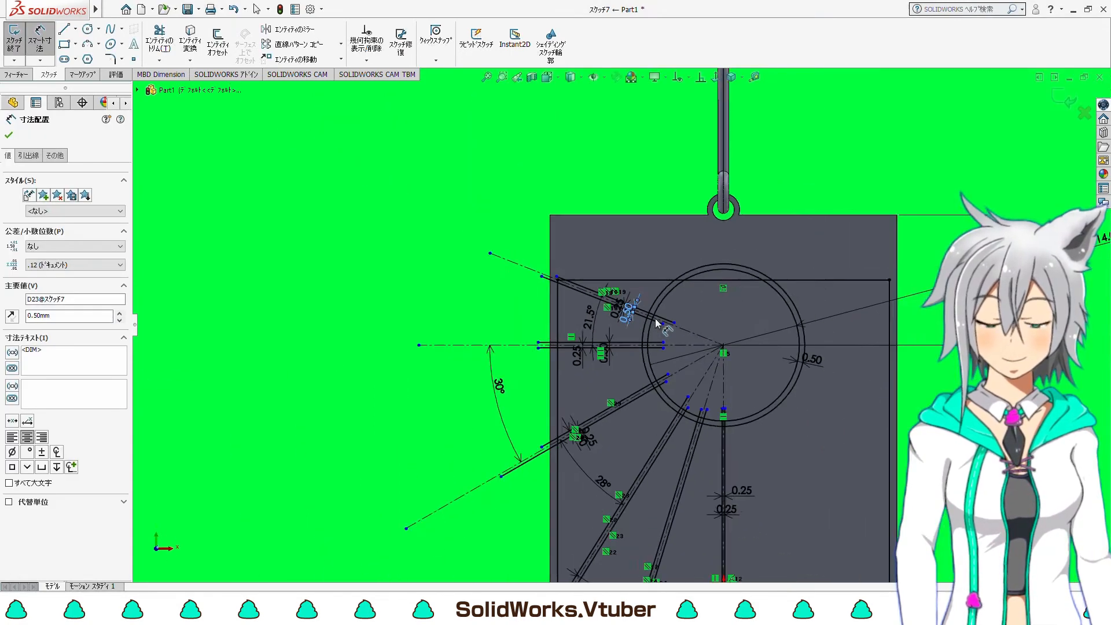
scroll(659, 328, "down", 4)
scroll(659, 368, "down", 5)
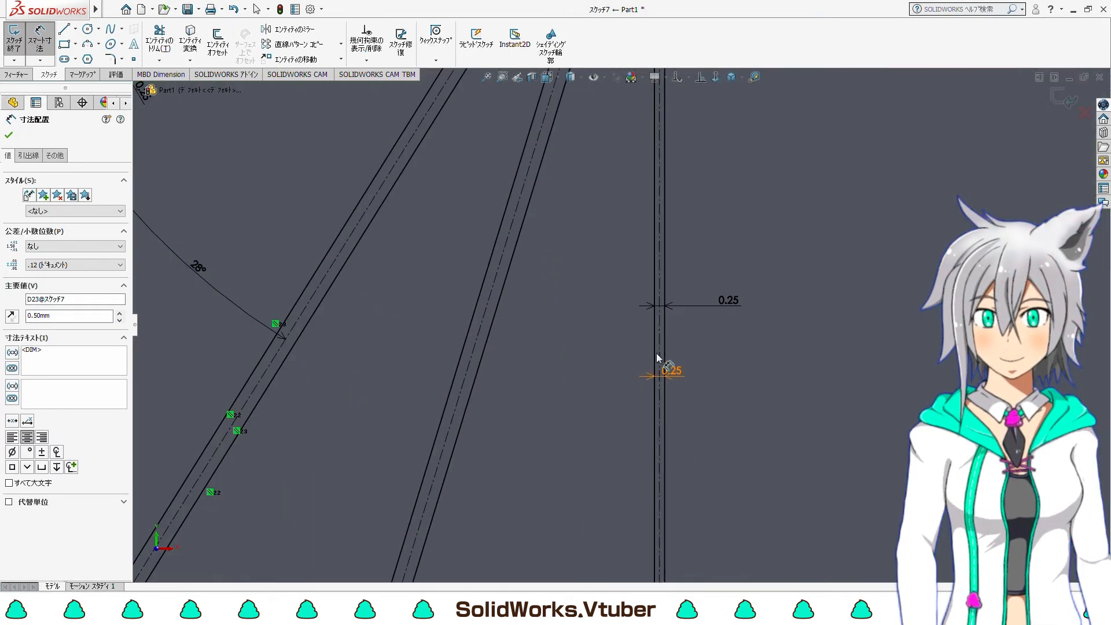
key("Delete")
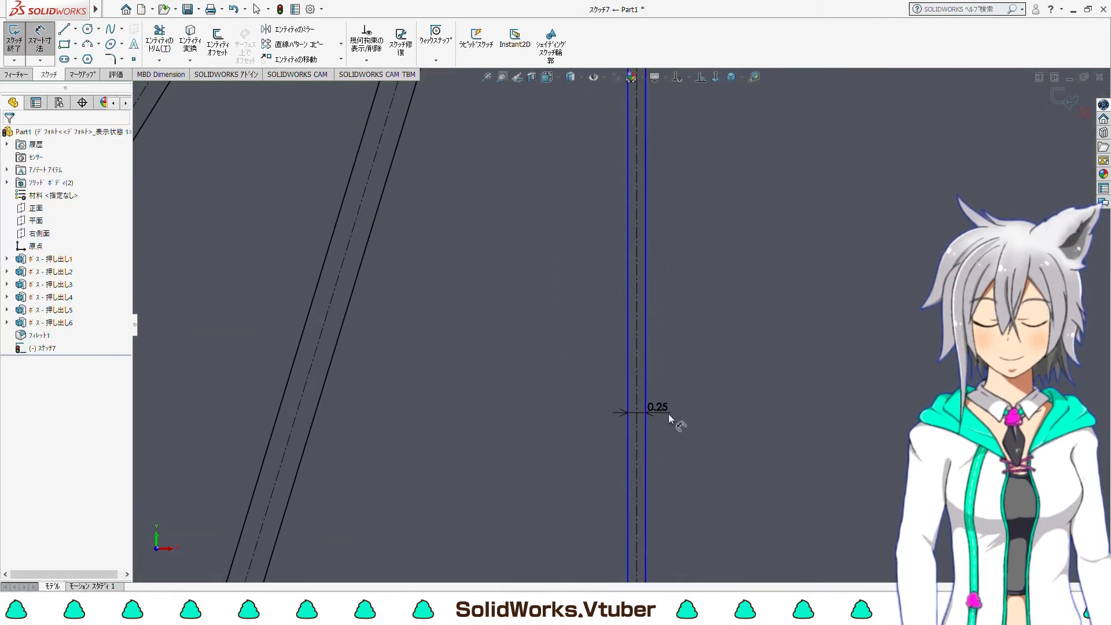
scroll(650, 405, "down", 3)
left_click(614, 394)
left_click(644, 392)
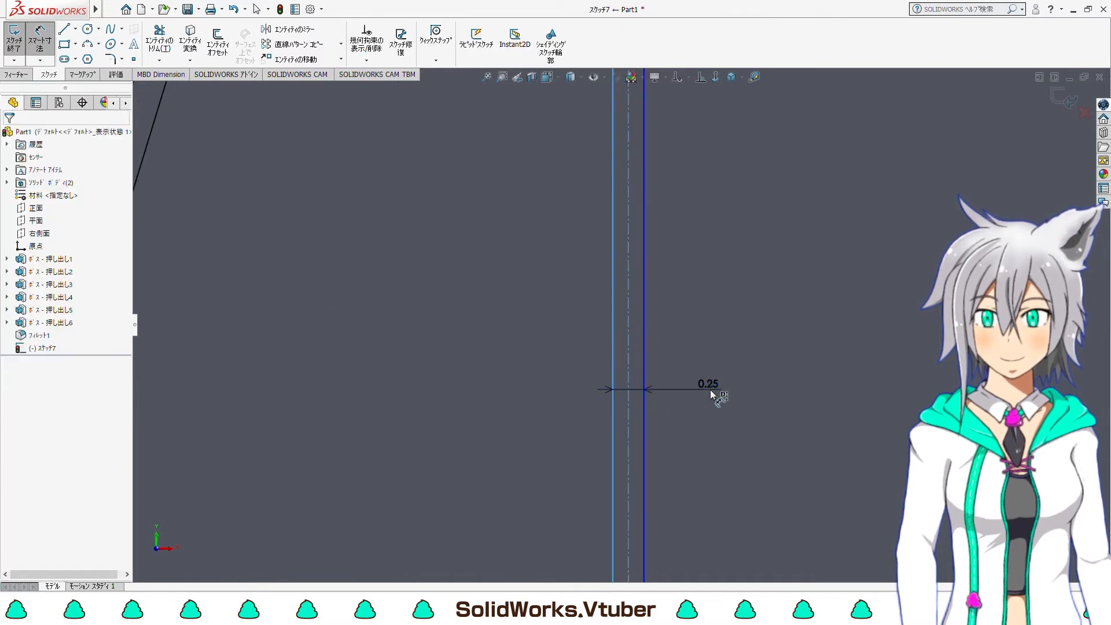
left_click(711, 389)
key("Return")
scroll(686, 419, "up", 5)
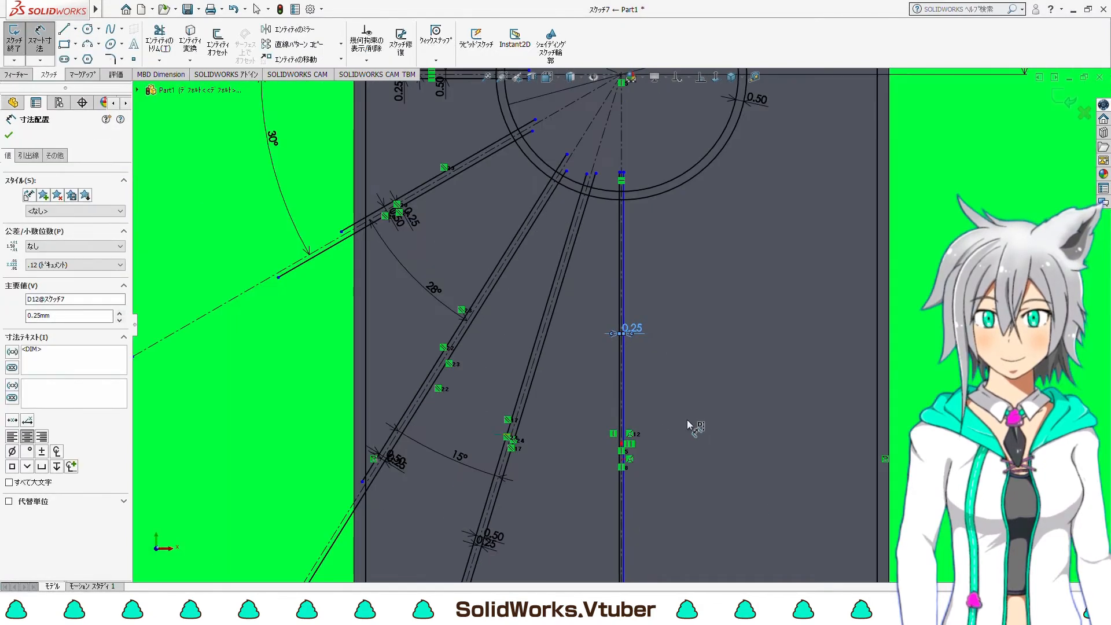
Trim away the entire vertical bar along the plate's middle centerline, from inside the ring to below the lower arc
left_click(159, 40)
scroll(588, 193, "down", 2)
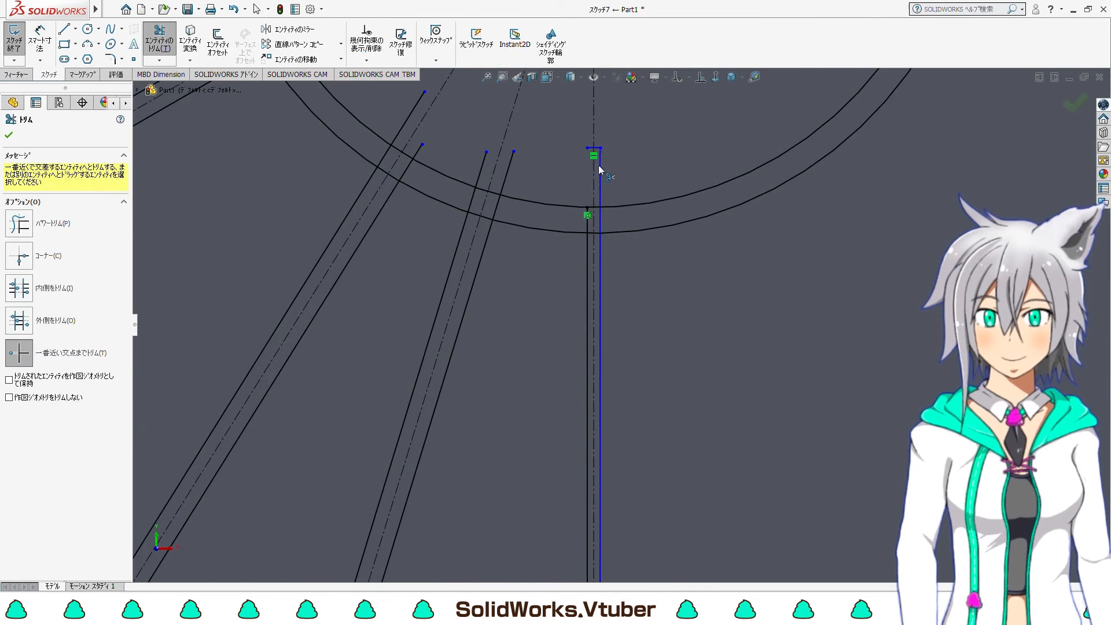
scroll(600, 152, "down", 2)
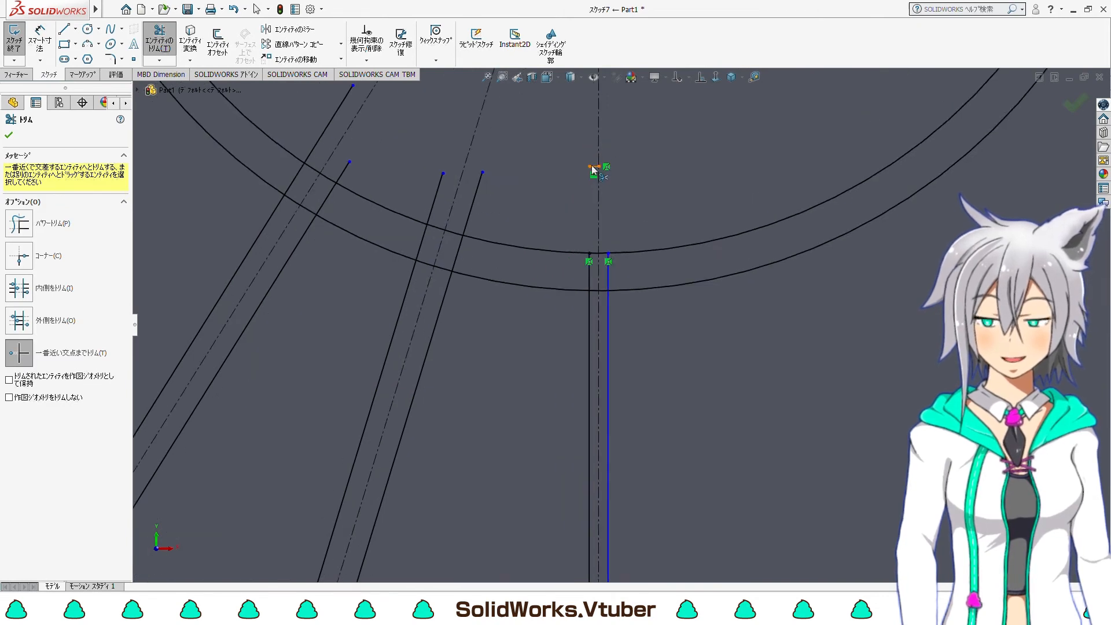
left_click(588, 284)
scroll(664, 499, "up", 3)
scroll(625, 463, "down", 5)
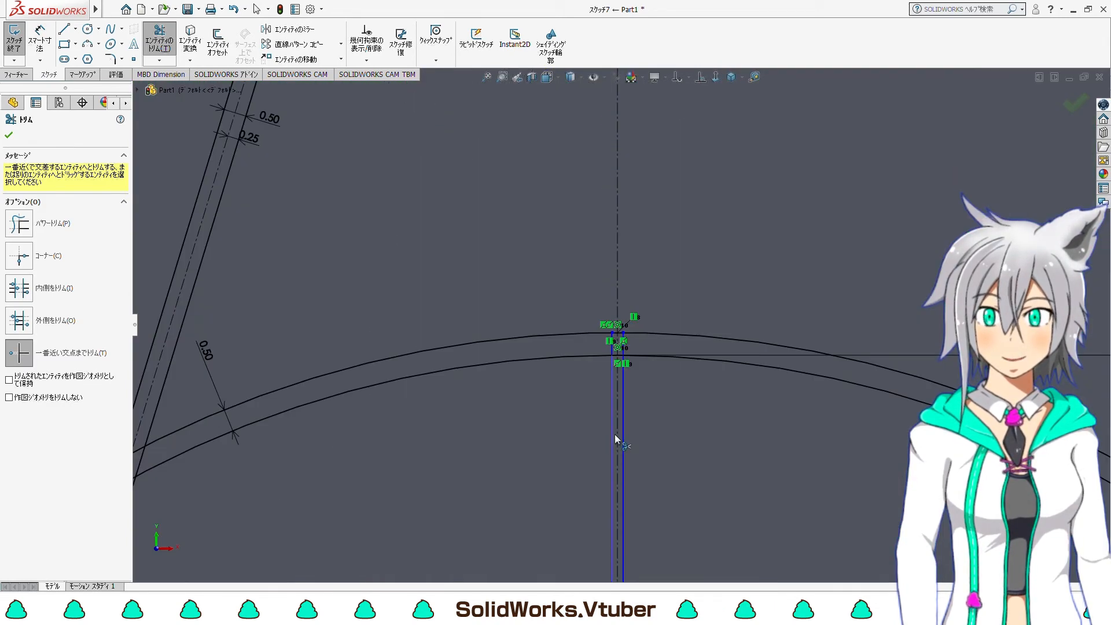
scroll(623, 347, "down", 3)
left_click(623, 347)
left_click(604, 349)
scroll(607, 366, "up", 6)
scroll(624, 442, "down", 4)
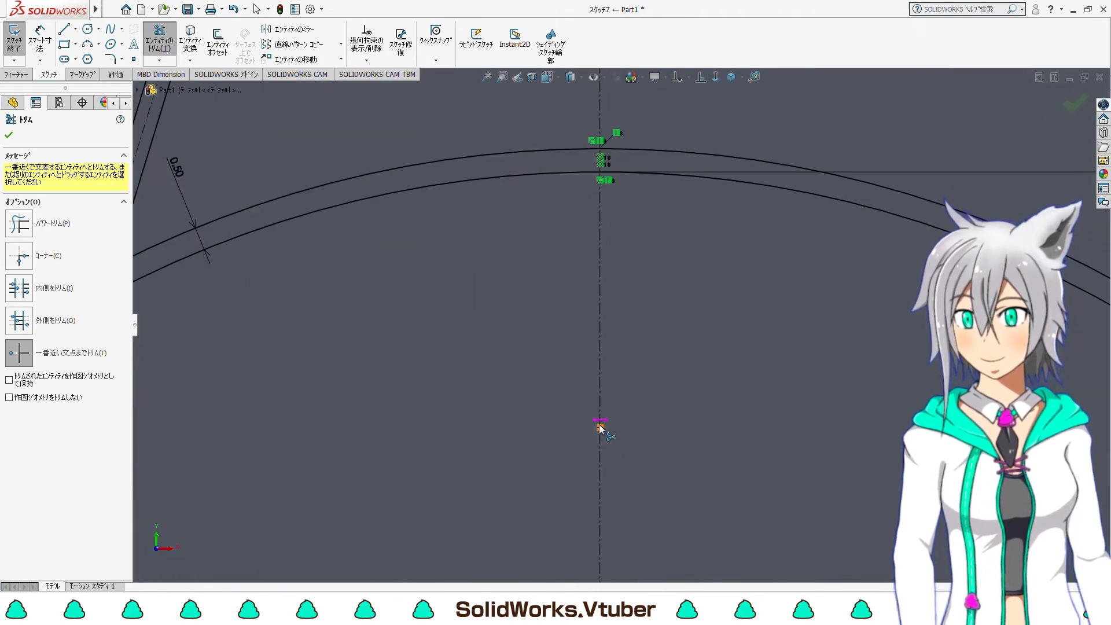
scroll(605, 191, "up", 5)
scroll(637, 185, "down", 2)
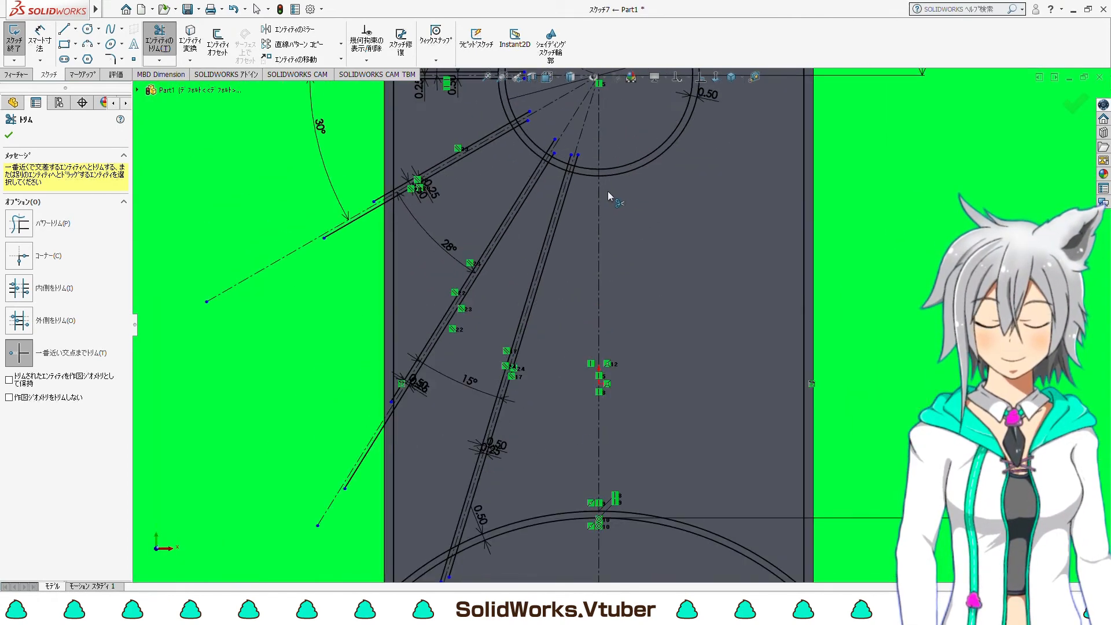
Sketch a rectangle about 1.55 mm wide on the left side of the vertical centerline, from the ring's lower edge past the lower arc
left_click(64, 45)
left_click(598, 167)
scroll(603, 341, "up", 2)
scroll(606, 501, "down", 3)
left_click(581, 464)
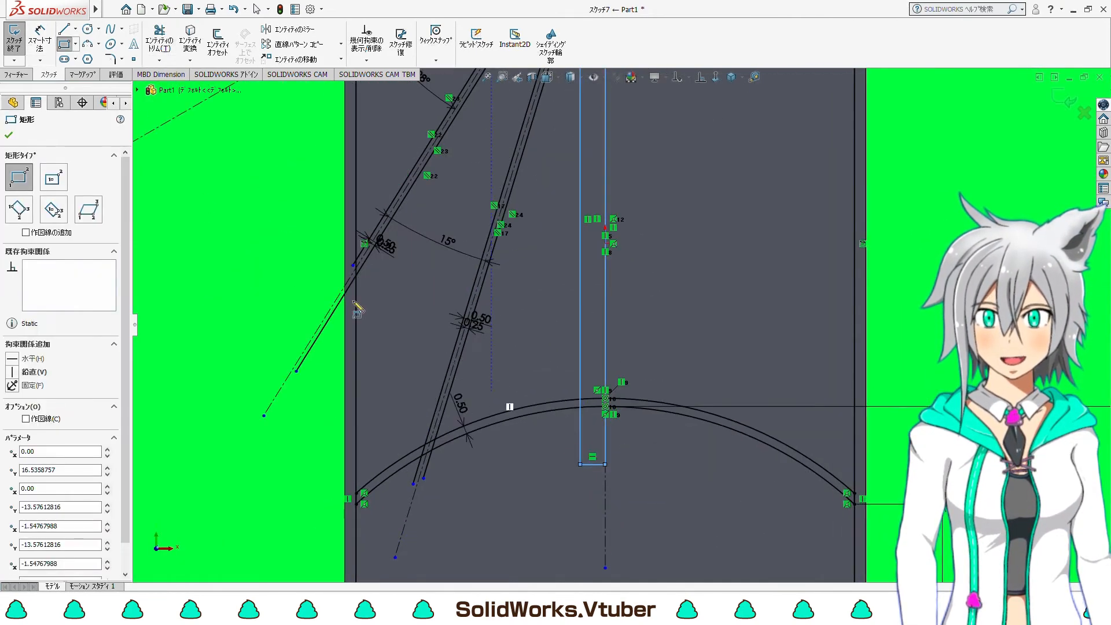
Dimension the new vertical rectangle's width at 0.25 mm
left_click(40, 41)
left_click(580, 307)
left_click(605, 307)
left_click(669, 307)
type("0.25")
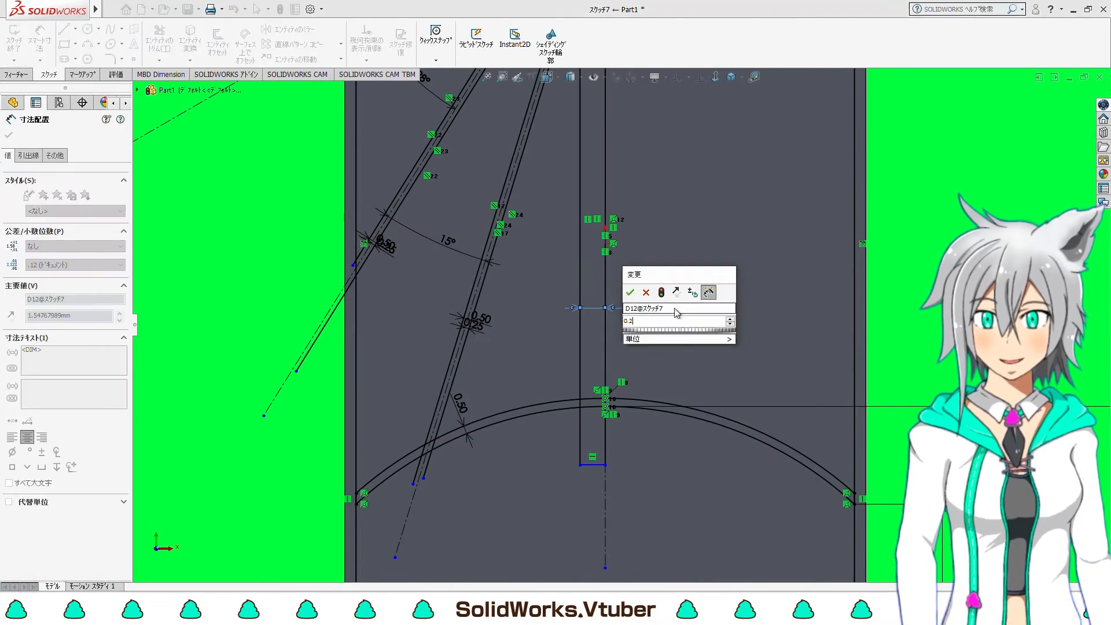
key("Return")
Start an Extruded Boss and select the 21.5° bar, its ring crossing and the ring segment above it as contours
scroll(667, 305, "up", 3)
scroll(665, 297, "up", 5)
scroll(646, 175, "down", 5)
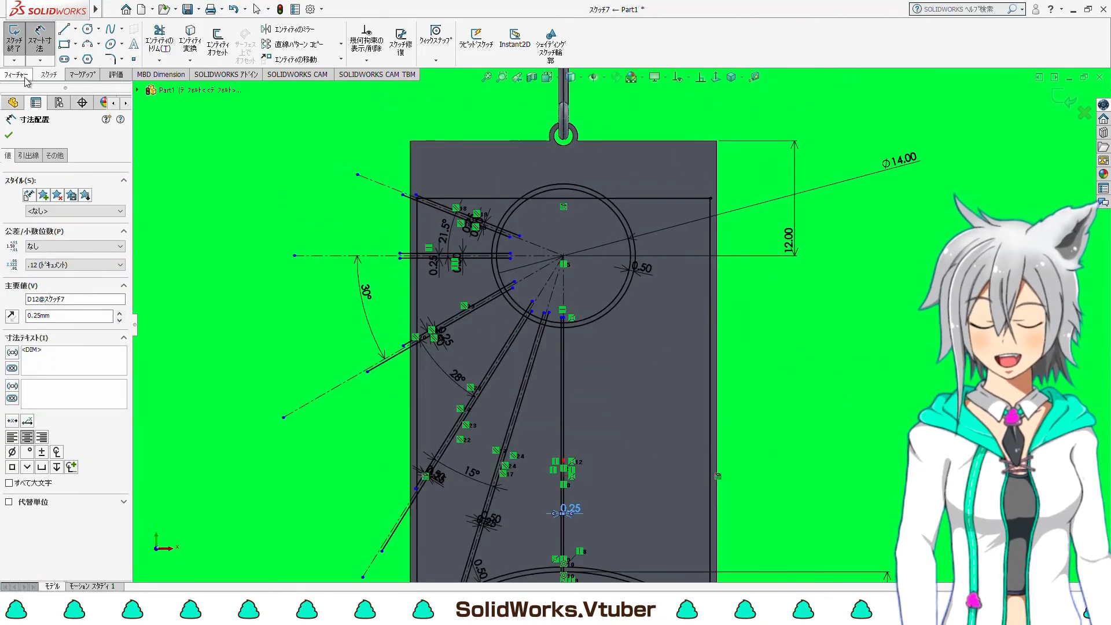
left_click(17, 75)
left_click(21, 43)
scroll(512, 234, "down", 7)
left_click(508, 233)
scroll(507, 238, "down", 4)
left_click(479, 314)
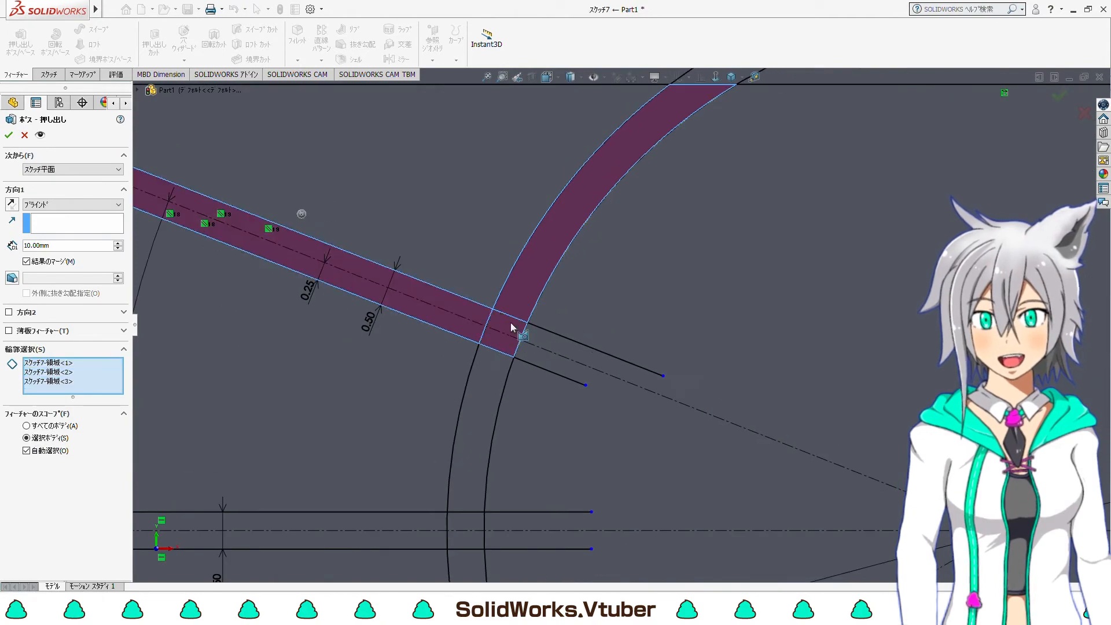
left_click(509, 327)
Add the horizontal bar, its ring crossing and the ring segments above and below it to the selected contours
scroll(516, 335, "up", 6)
scroll(551, 387, "down", 4)
left_click(599, 347)
left_click(580, 383)
left_click(600, 384)
left_click(602, 417)
scroll(622, 457, "up", 3)
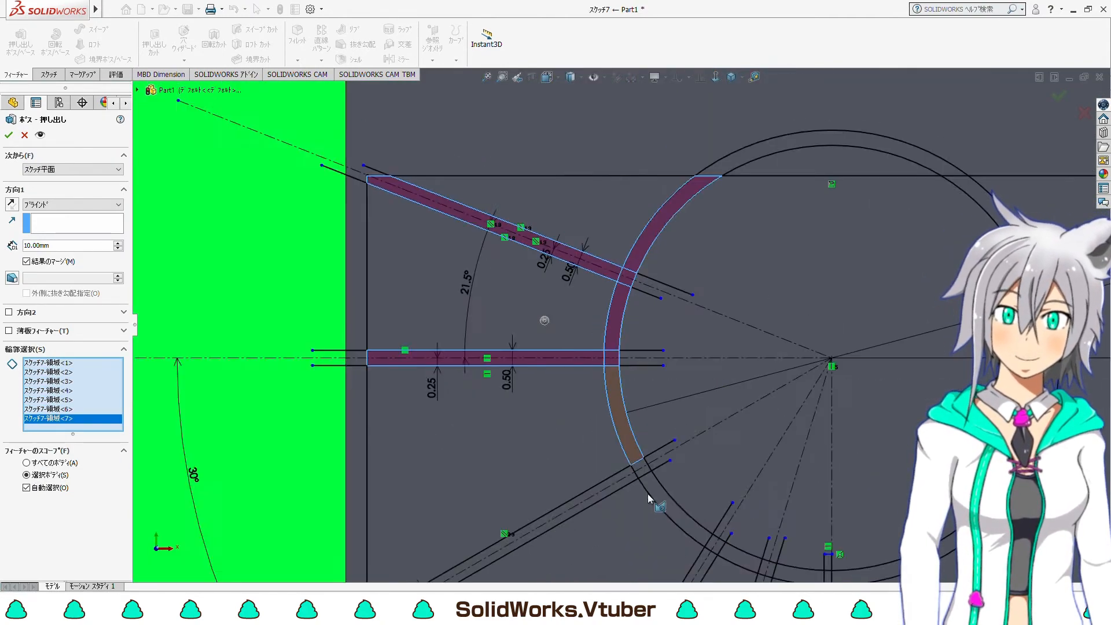
Add the 30° bar and the next bar below it, with their ring crossings and the ring segment between them, to the contours
scroll(654, 500, "down", 5)
left_click(600, 427)
left_click(629, 419)
left_click(644, 454)
scroll(703, 452, "up", 5)
scroll(732, 458, "down", 5)
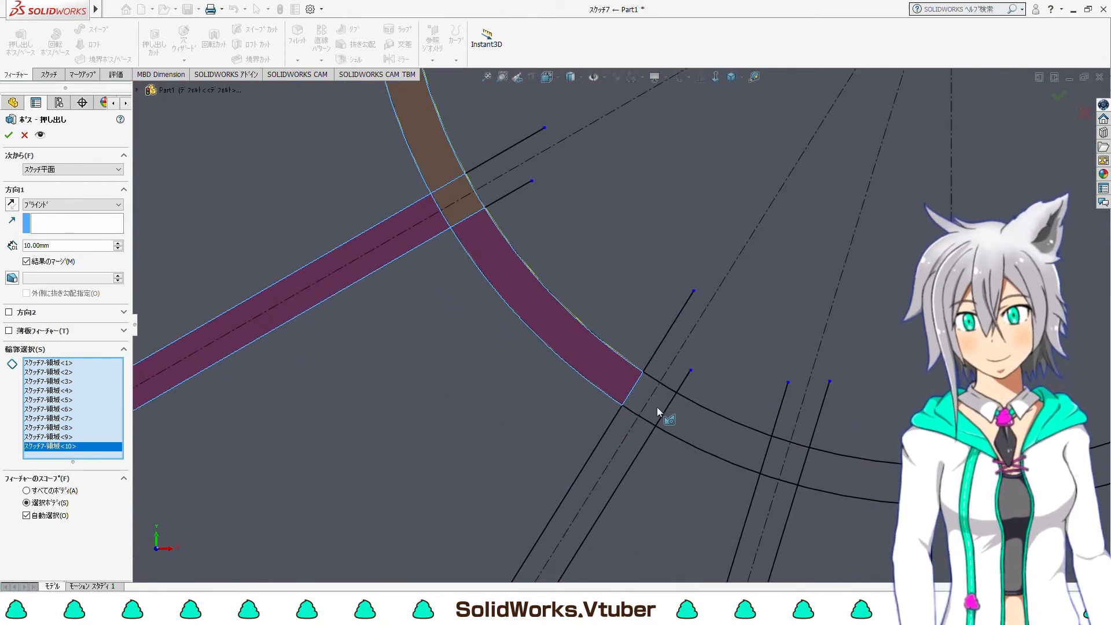
left_click(629, 431)
left_click(648, 402)
left_click(702, 450)
left_click(735, 416)
scroll(748, 428, "up", 6)
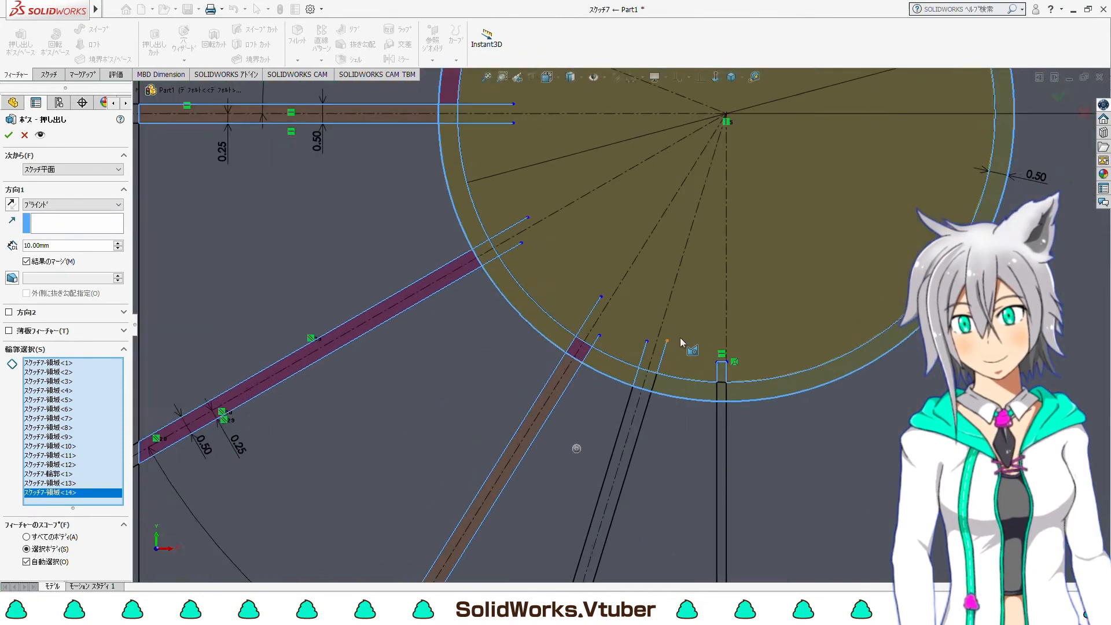
scroll(645, 353, "down", 3)
scroll(643, 369, "down", 2)
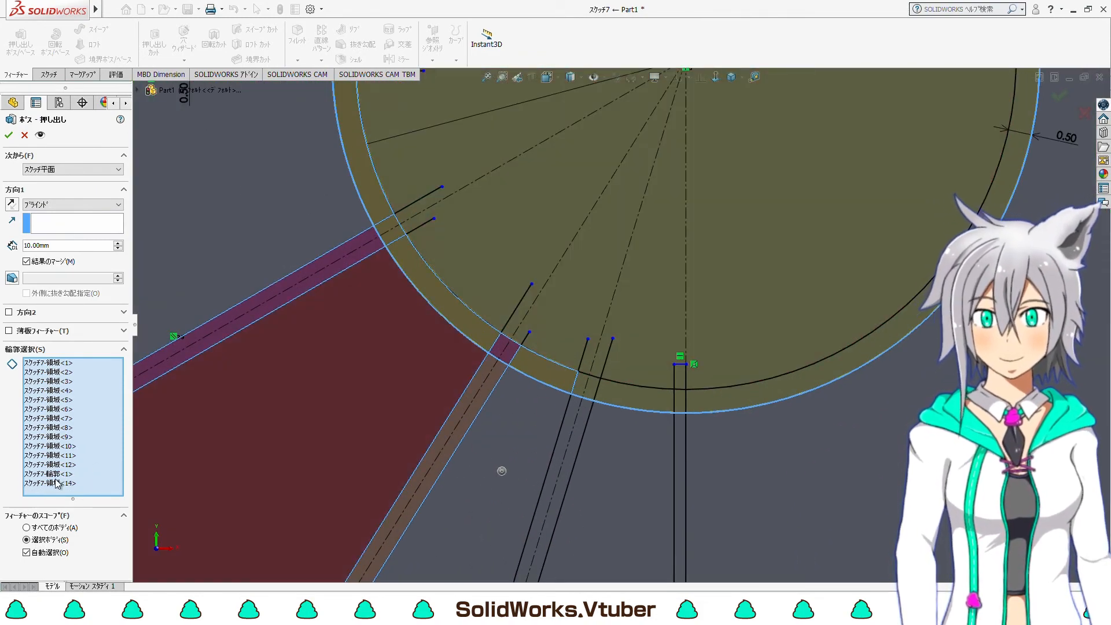
left_click_drag(56, 485, 61, 475)
right_click(61, 476)
left_click(90, 501)
Add the remaining slanted bar, the vertical half bar, their ring crossings and the ring segments beside them to the contours
scroll(525, 373, "down", 3)
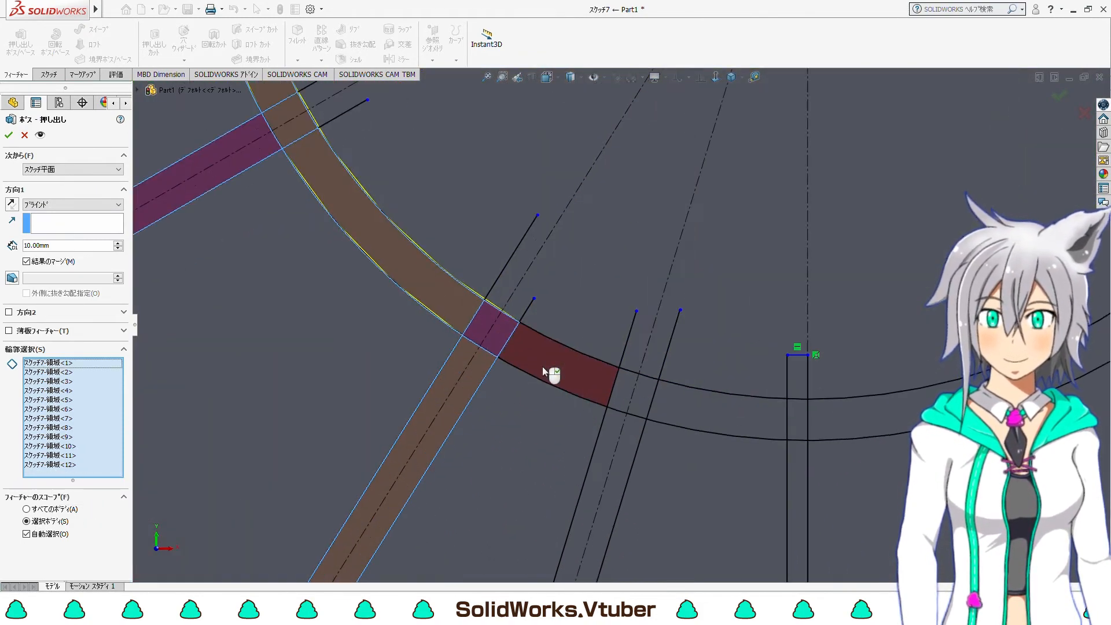
left_click(544, 367)
left_click(637, 399)
left_click(611, 463)
left_click(760, 421)
left_click(799, 422)
left_click(800, 492)
Add the left half of the lower arc band, including its crossings with the slanted and vertical bars, to the contours
scroll(786, 471, "up", 9)
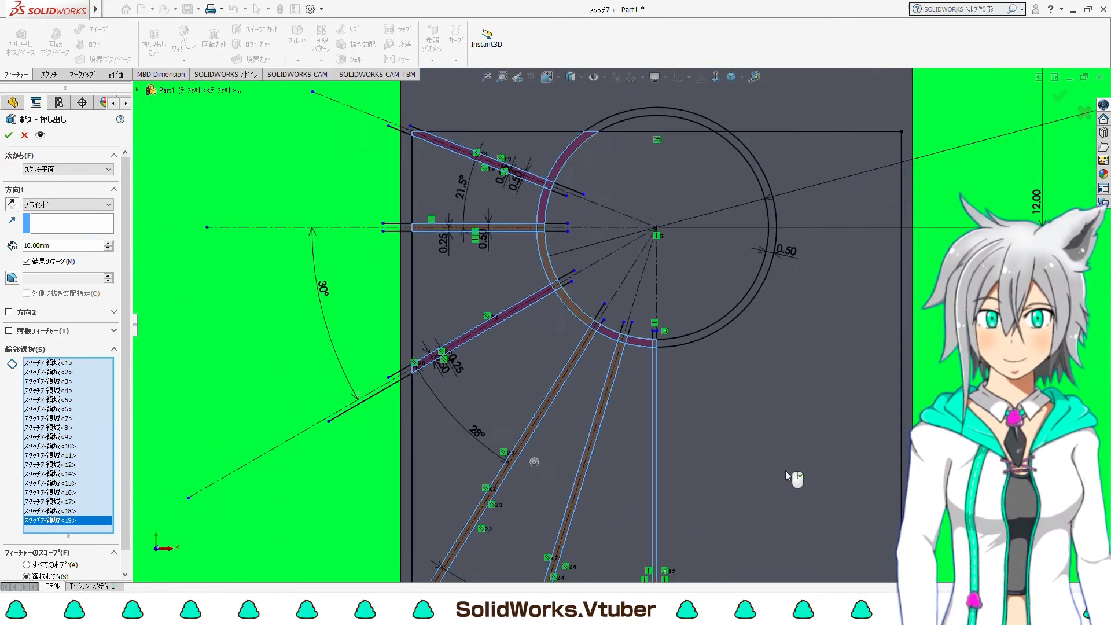
scroll(572, 542, "down", 9)
left_click(459, 434)
left_click(528, 391)
left_click(553, 379)
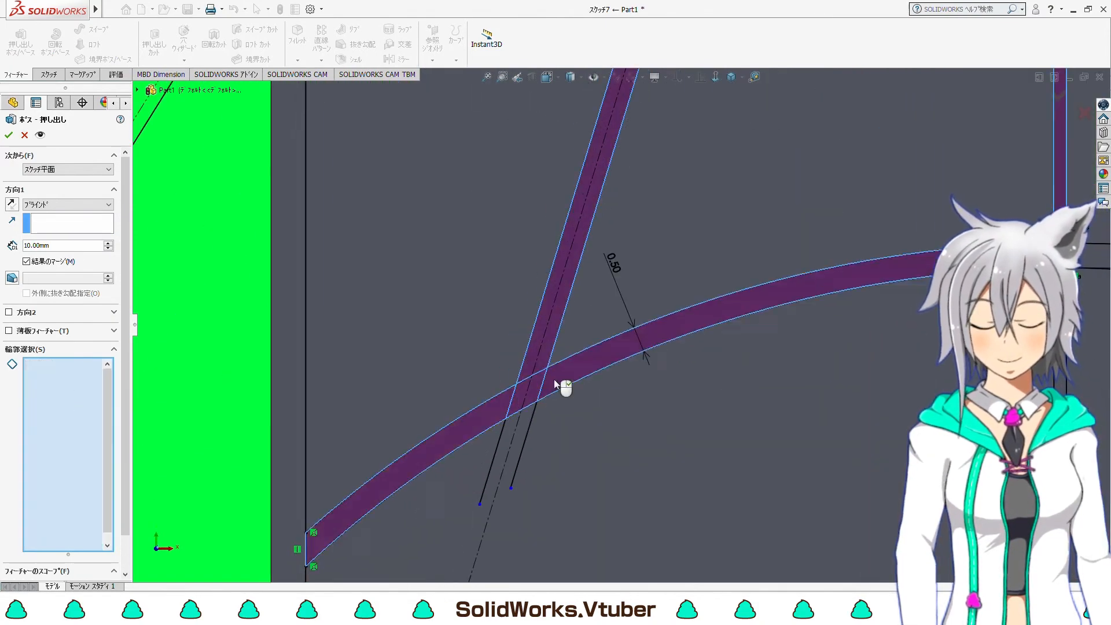
scroll(570, 373, "up", 4)
scroll(727, 322, "down", 4)
left_click(685, 318)
Extrude the selected ring, bar and arc regions 0.3 mm
scroll(686, 318, "up", 5)
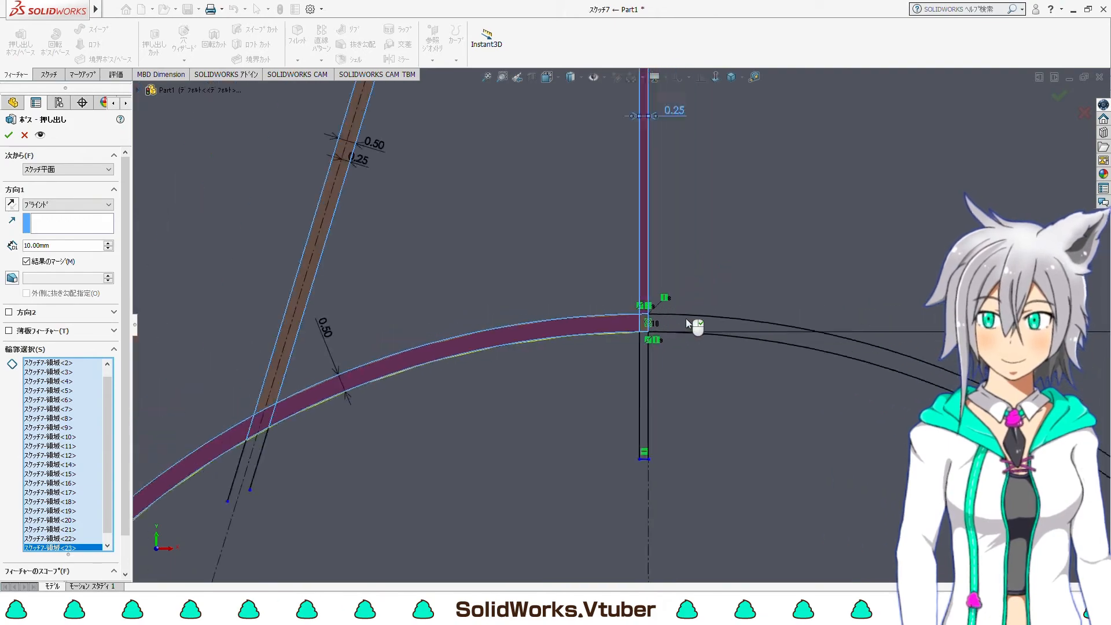
scroll(686, 318, "up", 5)
scroll(637, 158, "down", 4)
key("ctrl+7")
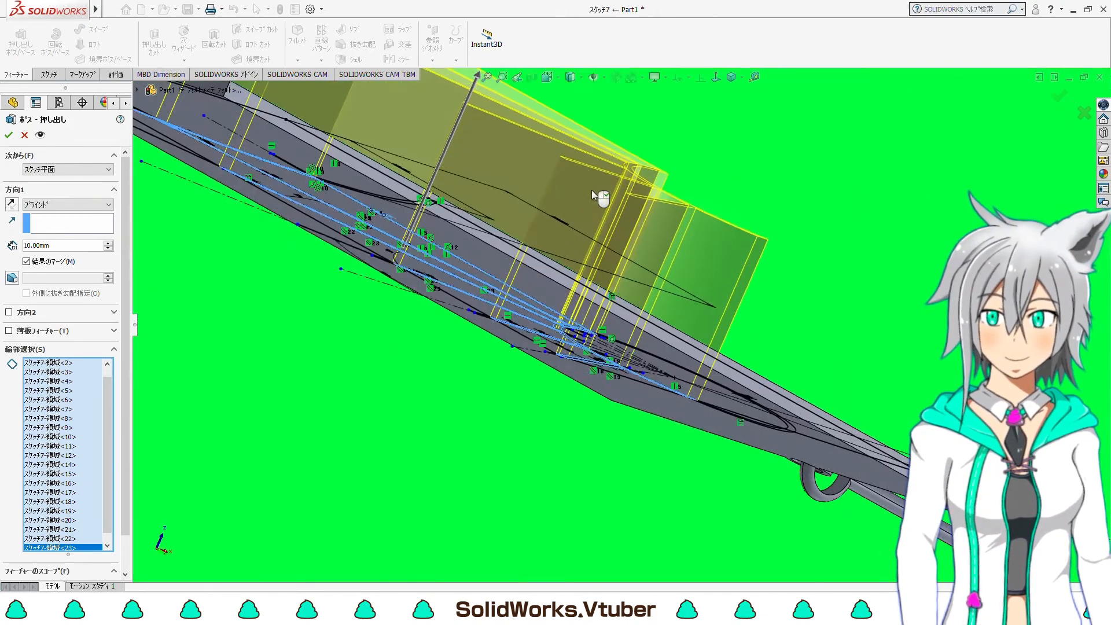
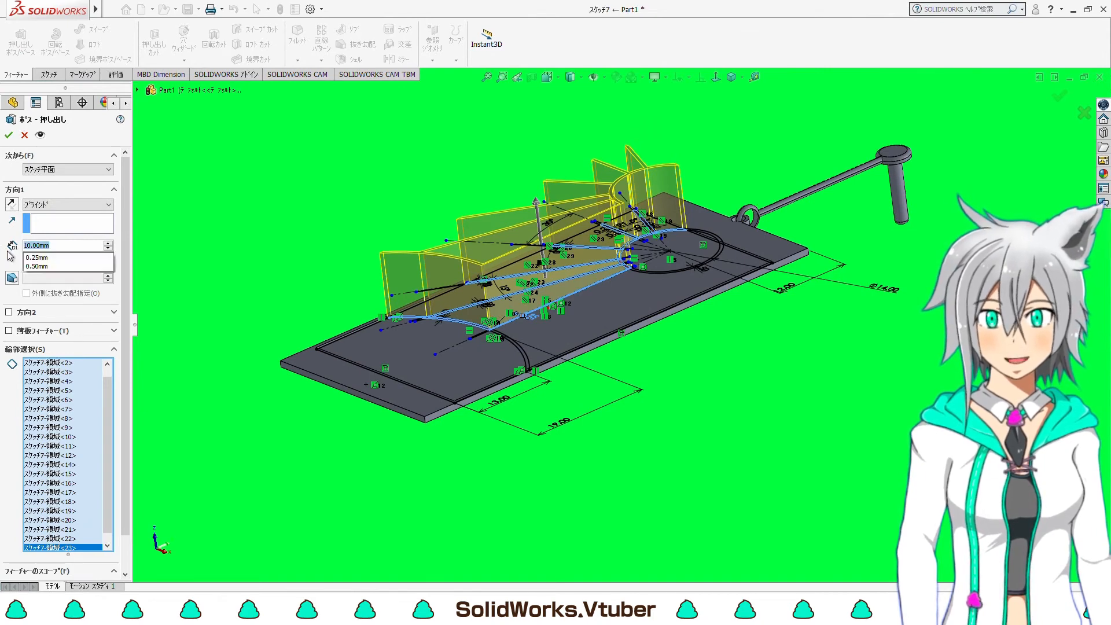
type("0.3")
key("Return")
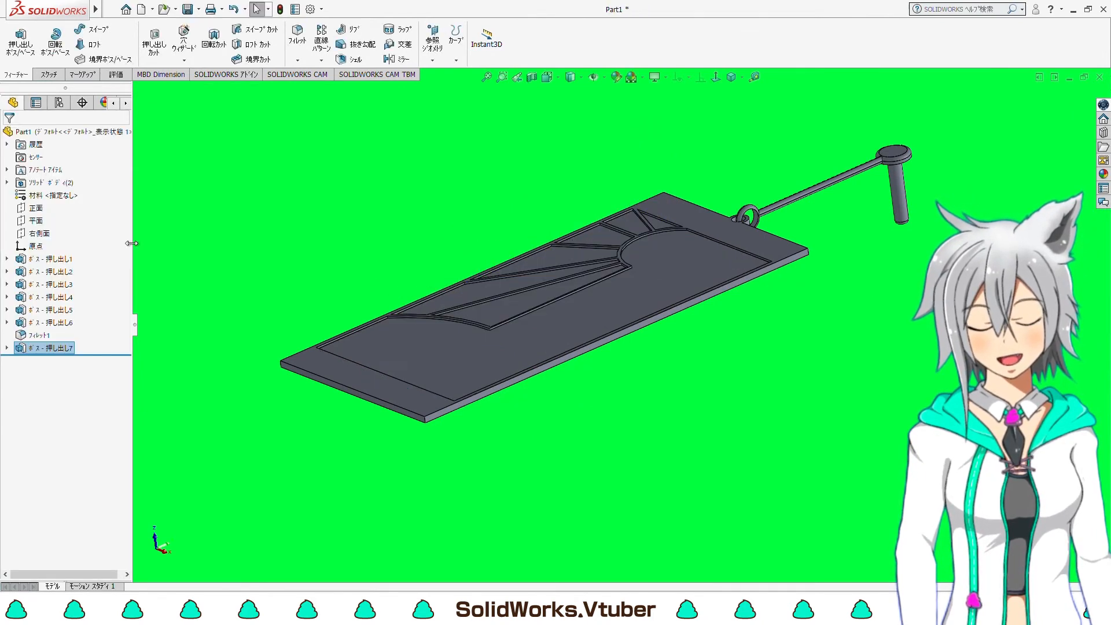
Start a new sketch on the plate's front frame face and view it face-on
key("ctrl+1")
scroll(348, 330, "up", 3)
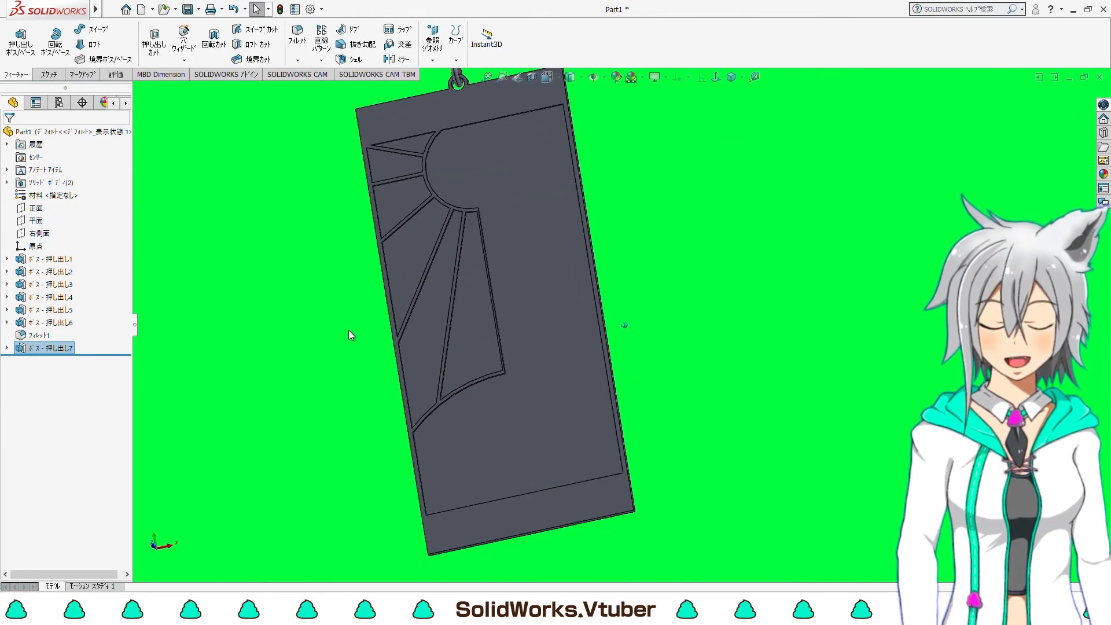
scroll(562, 219, "down", 3)
scroll(585, 202, "up", 3)
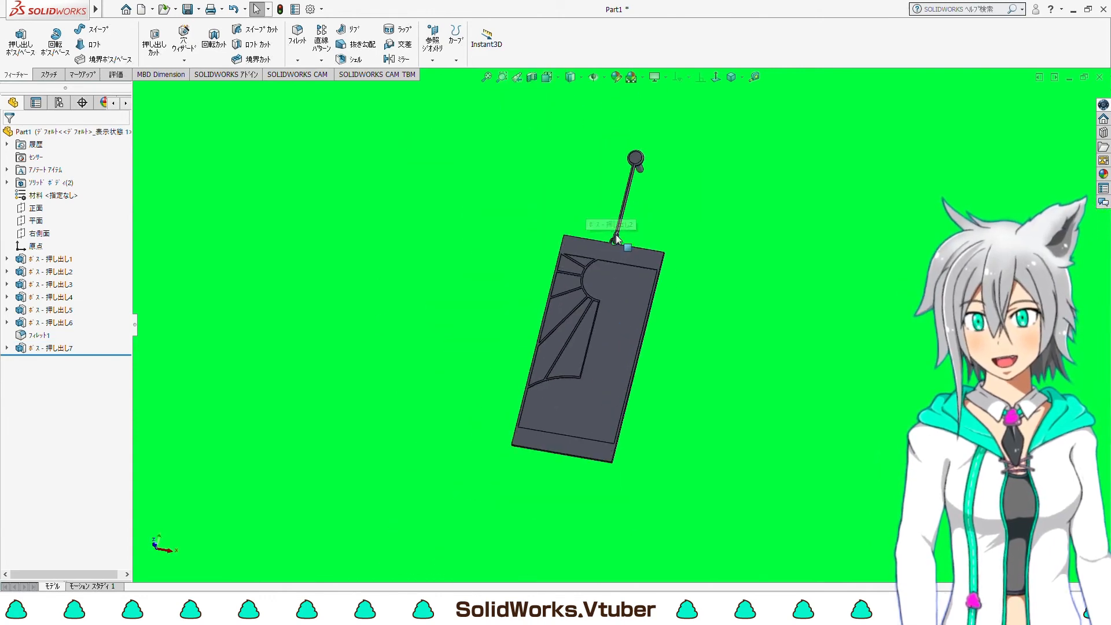
left_click(623, 255)
left_click(48, 77)
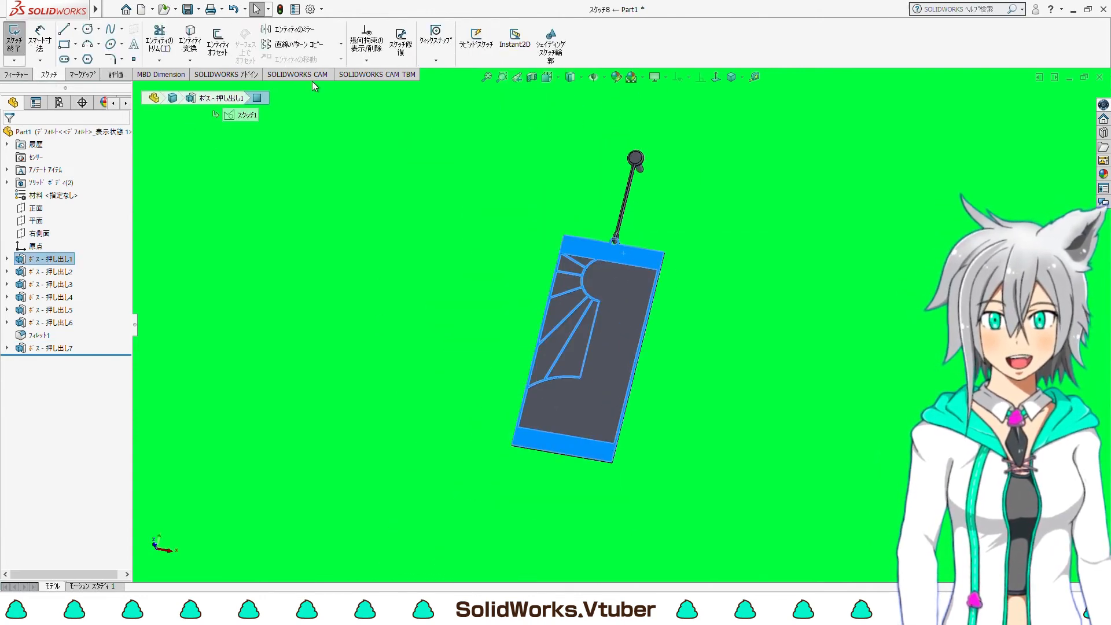
left_click(716, 78)
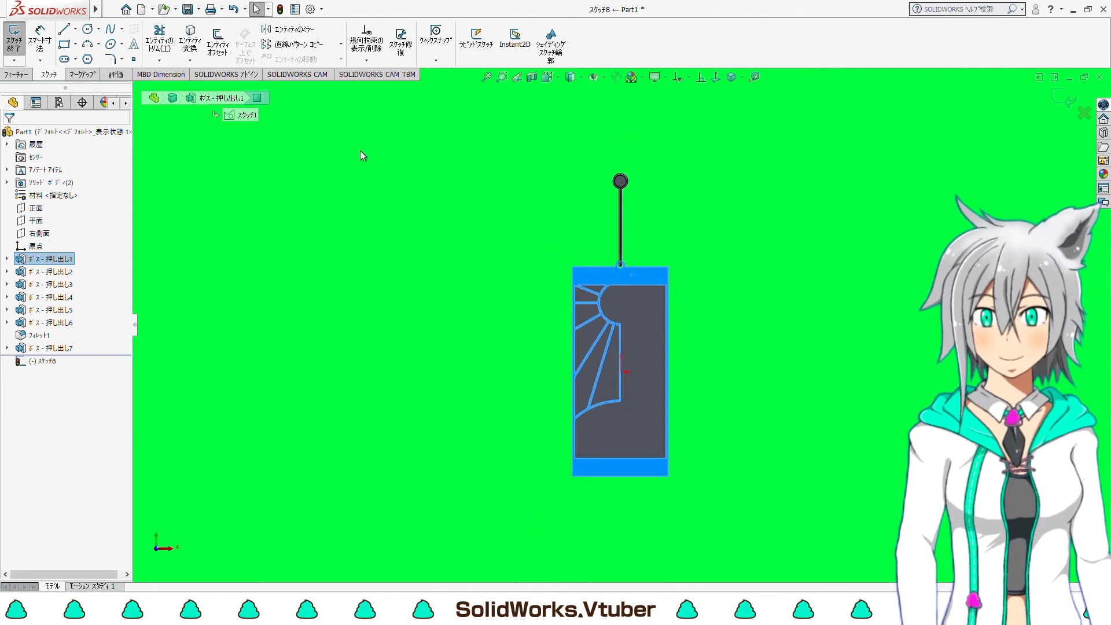
Sketch a rectangle about 32.5 × 133.4 mm from the vertical center axis outward, covering the model's right half and strap
left_click(64, 44)
left_click(620, 148)
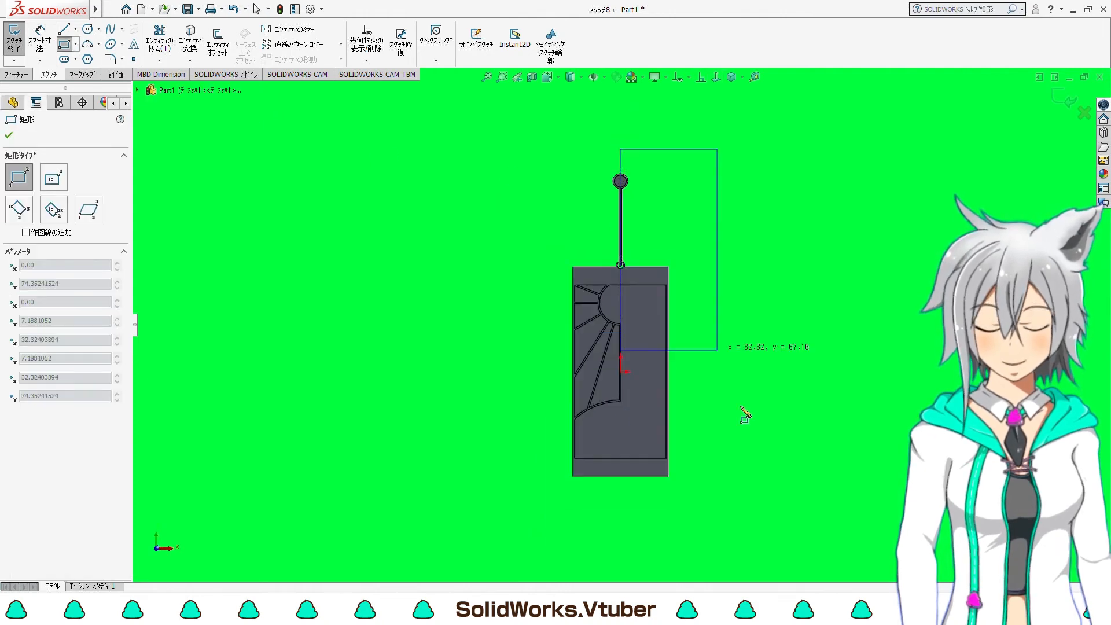
left_click(717, 547)
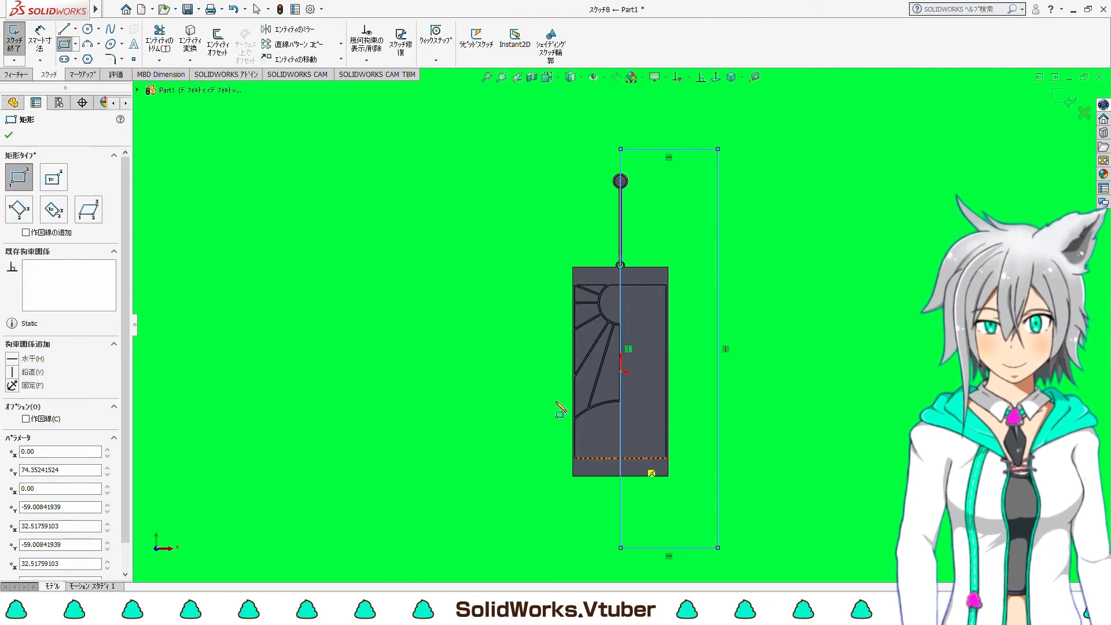
Cut away the right half of the plate by extruding the rectangle as a cut with the Mid Plane (中間平面) end condition
left_click(14, 75)
left_click(154, 40)
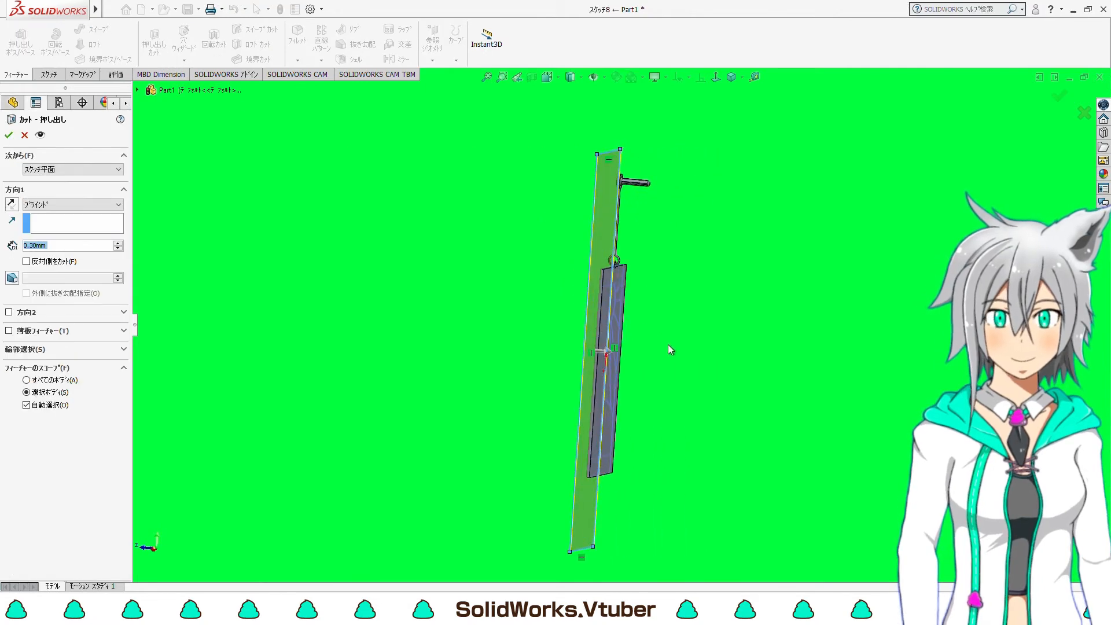
left_click_drag(604, 351, 677, 359)
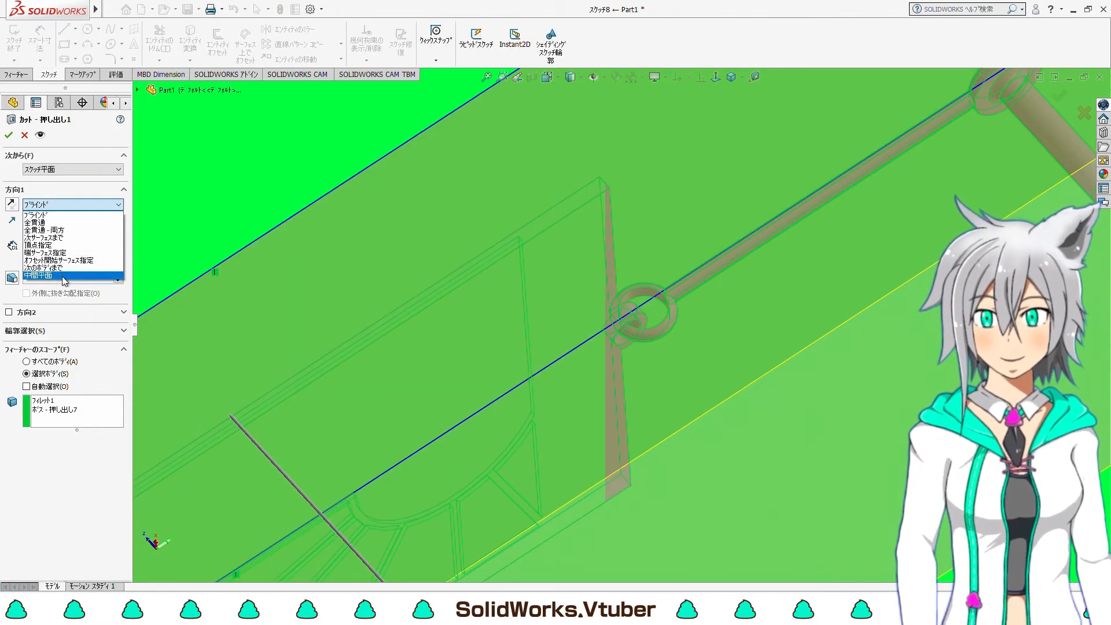
left_click(62, 276)
scroll(497, 334, "up", 5)
key("Return")
middle_click_drag(440, 363, 656, 279)
scroll(620, 259, "down", 5)
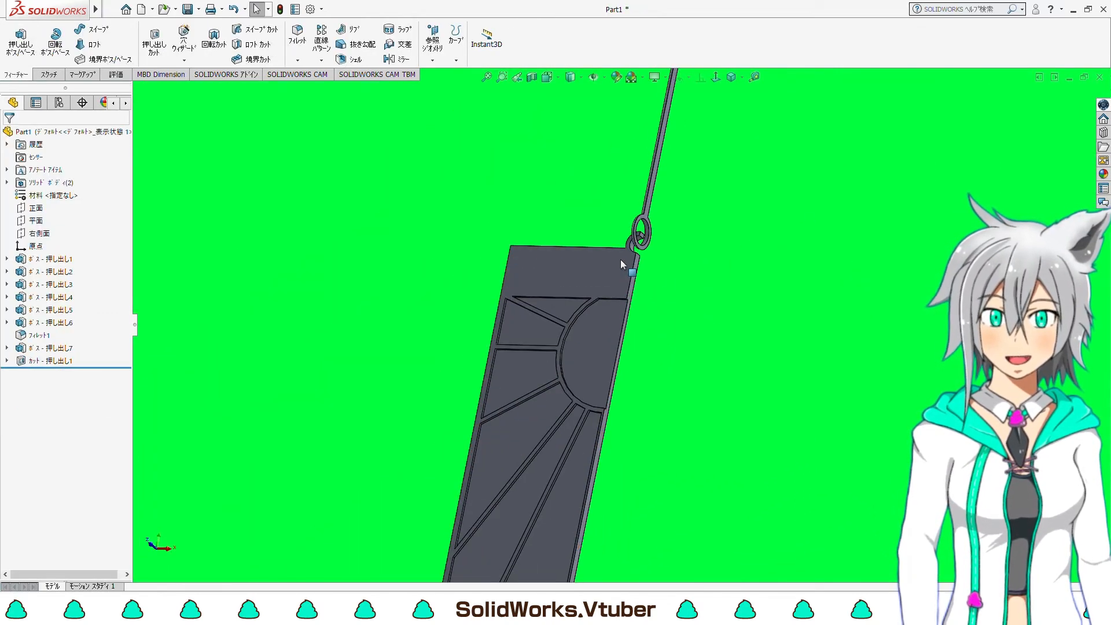
Start a 0.5 mm fillet on the plate's upper and lower outer corners and the lowest ray panel's corner beside the center cut
left_click(297, 60)
left_click(306, 74)
middle_click_drag(224, 317, 771, 435)
left_click(509, 303)
scroll(770, 435, "down", 3)
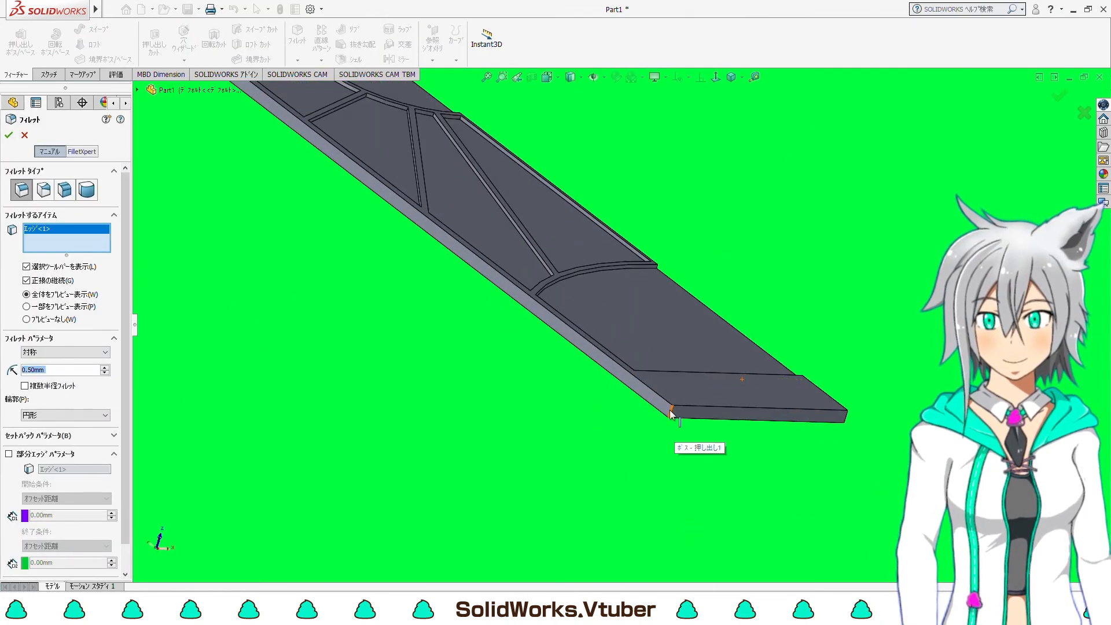
left_click(668, 408)
scroll(621, 196, "down", 2)
scroll(672, 253, "down", 5)
middle_click_drag(672, 253, 561, 370)
left_click(814, 341)
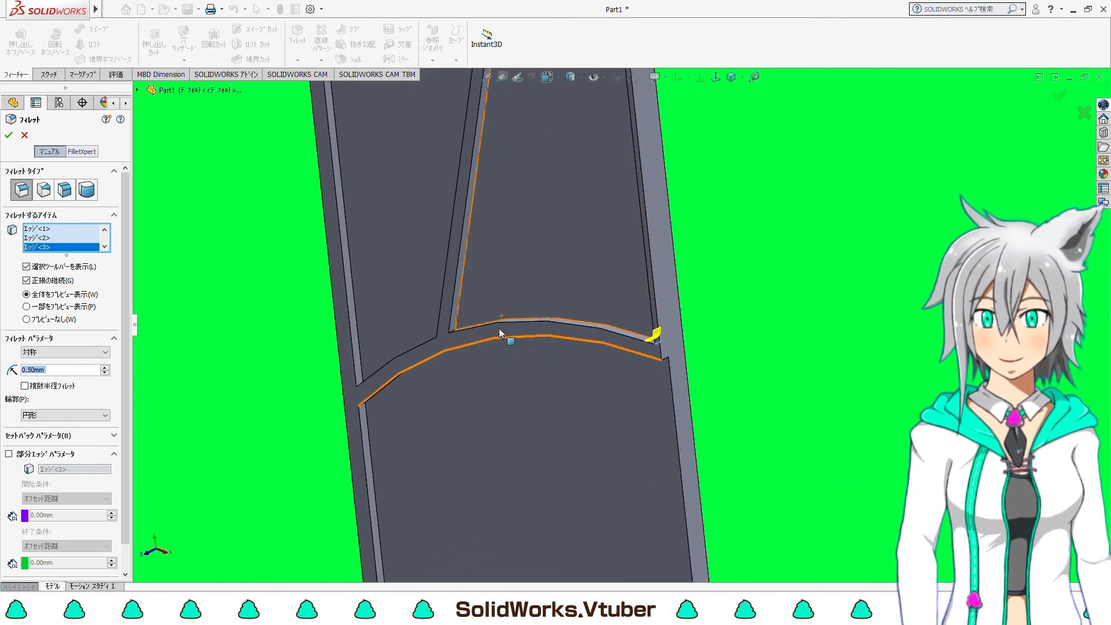
Add the central ray panel's corner at the arc and the two sharp ray-panel corners along the outer frame to the 0.5 mm fillet
scroll(478, 318, "down", 5)
left_click(527, 354)
scroll(527, 353, "up", 5)
middle_click_drag(528, 353, 664, 221)
scroll(625, 273, "down", 6)
left_click(542, 267)
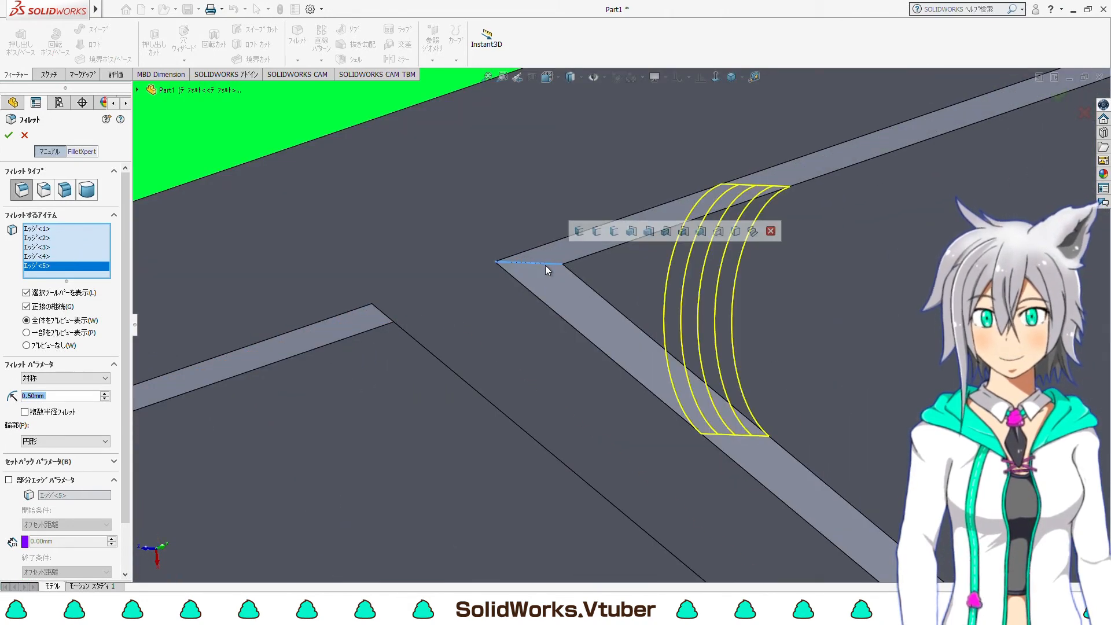
scroll(545, 265, "up", 8)
scroll(690, 315, "down", 10)
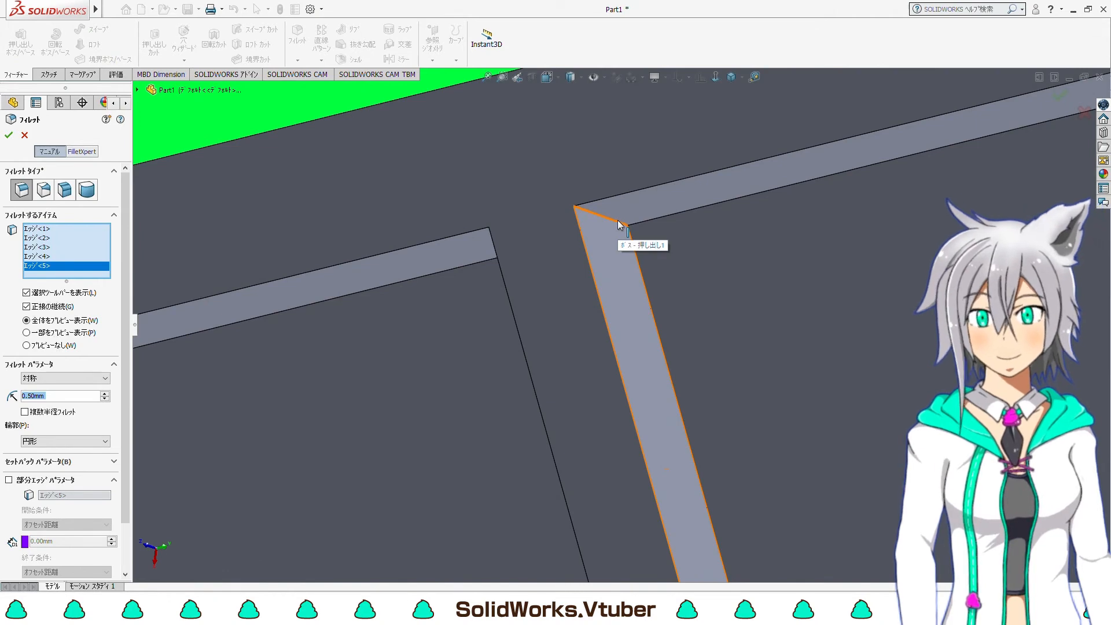
left_click(618, 225)
scroll(627, 225, "up", 6)
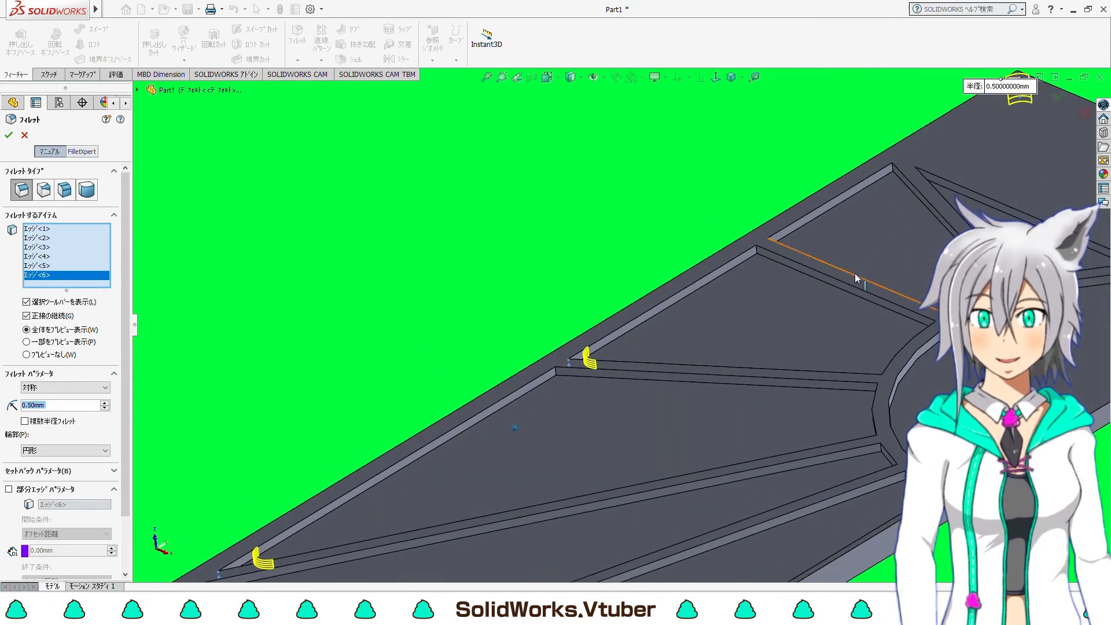
Add the frame-side panel corners on both sides of the upper ray bar to the 0.5 mm fillet
scroll(662, 293, "down", 5)
scroll(723, 286, "up", 4)
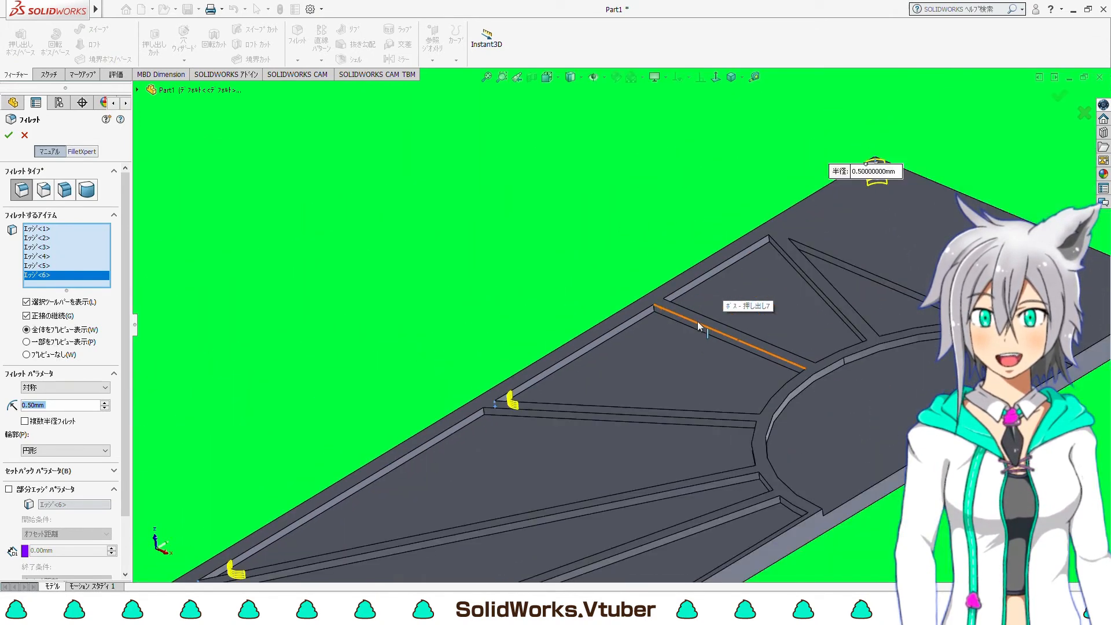
scroll(548, 317, "down", 8)
left_click(548, 316)
scroll(548, 316, "up", 5)
scroll(665, 272, "down", 4)
left_click(744, 260)
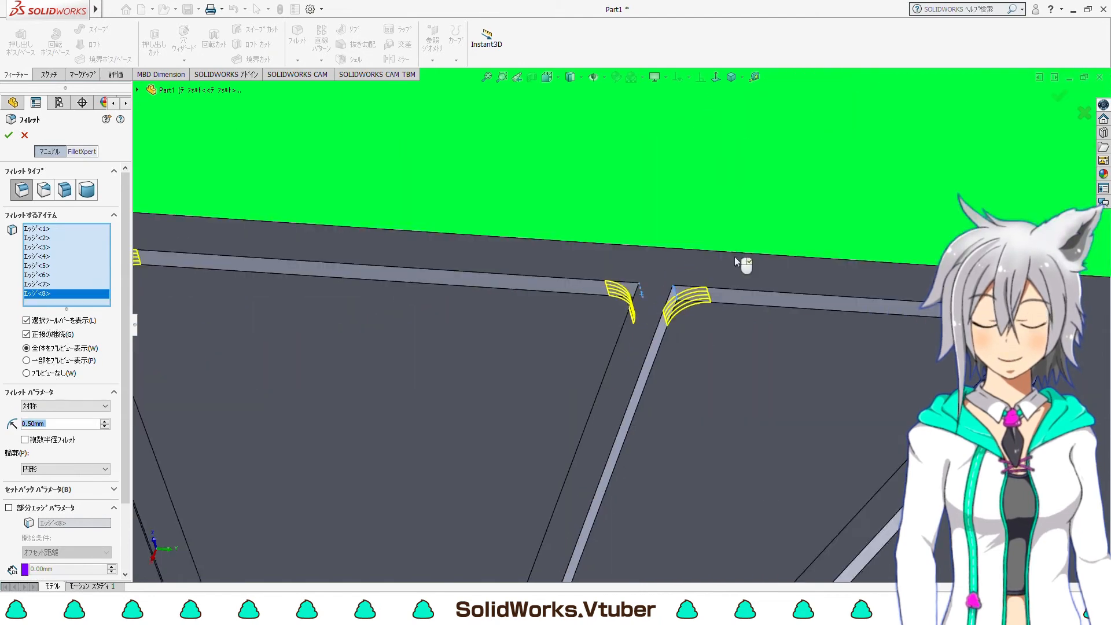
Add the uppermost outer panel's top frame corner and apply the 0.5 mm fillet
scroll(738, 262, "down", 2)
middle_click_drag(734, 262, 732, 289)
scroll(755, 234, "down", 5)
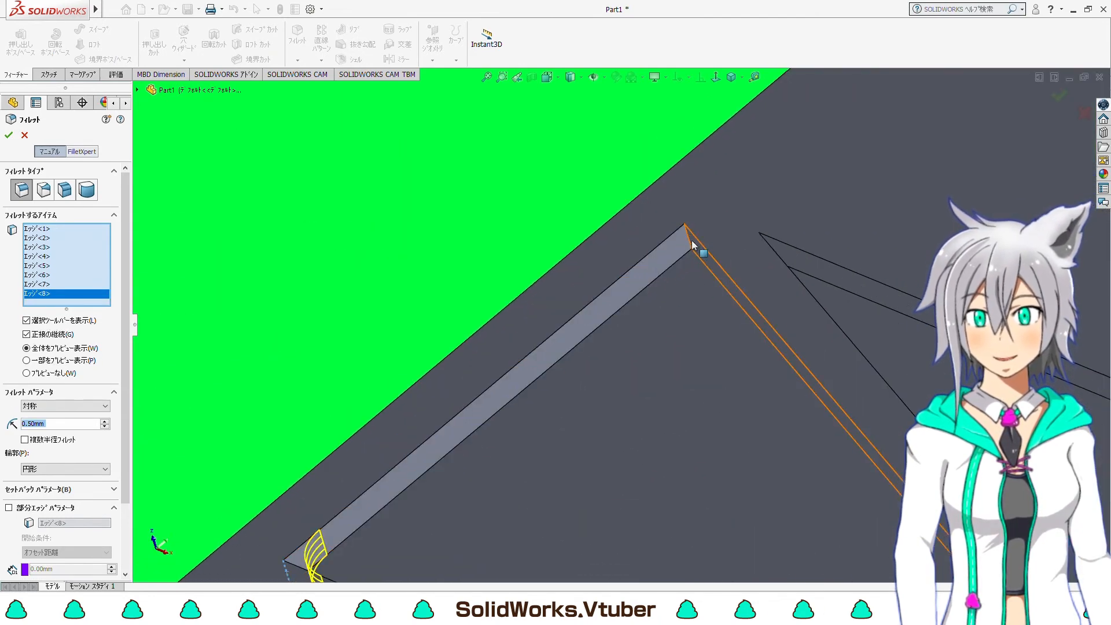
left_click(688, 245)
scroll(665, 260, "up", 2)
left_click(629, 279)
scroll(629, 279, "up", 5)
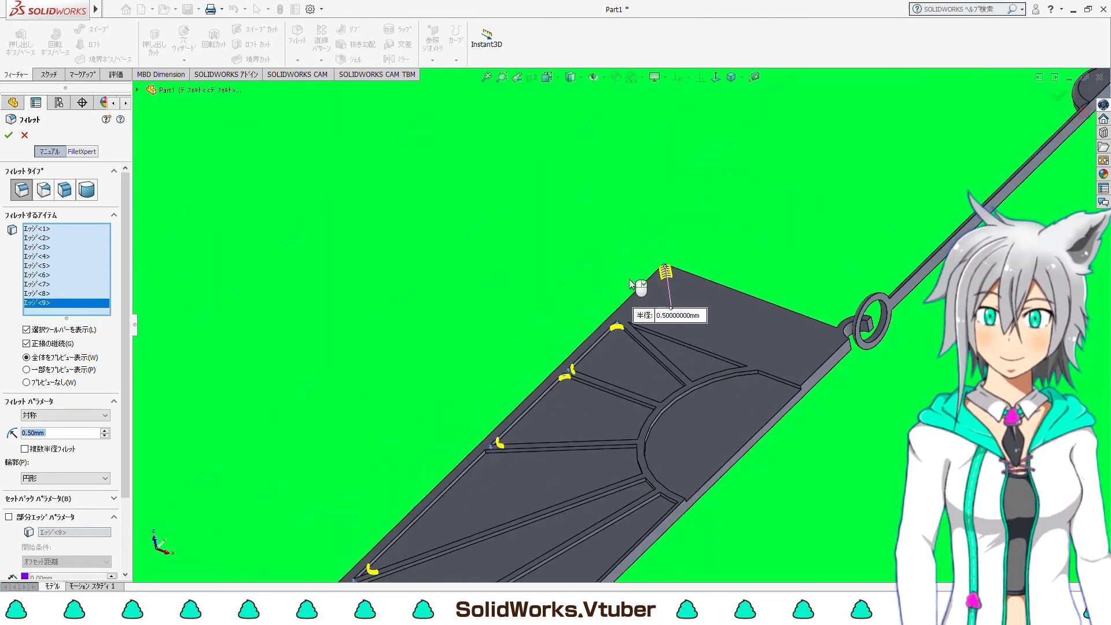
scroll(630, 284, "up", 3)
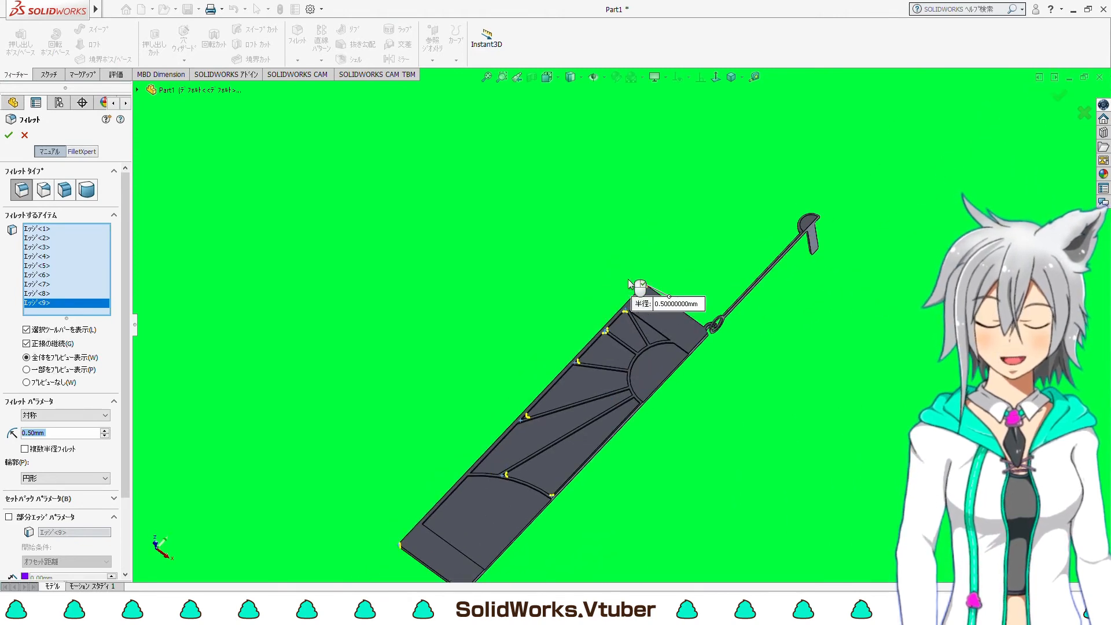
right_click(629, 284)
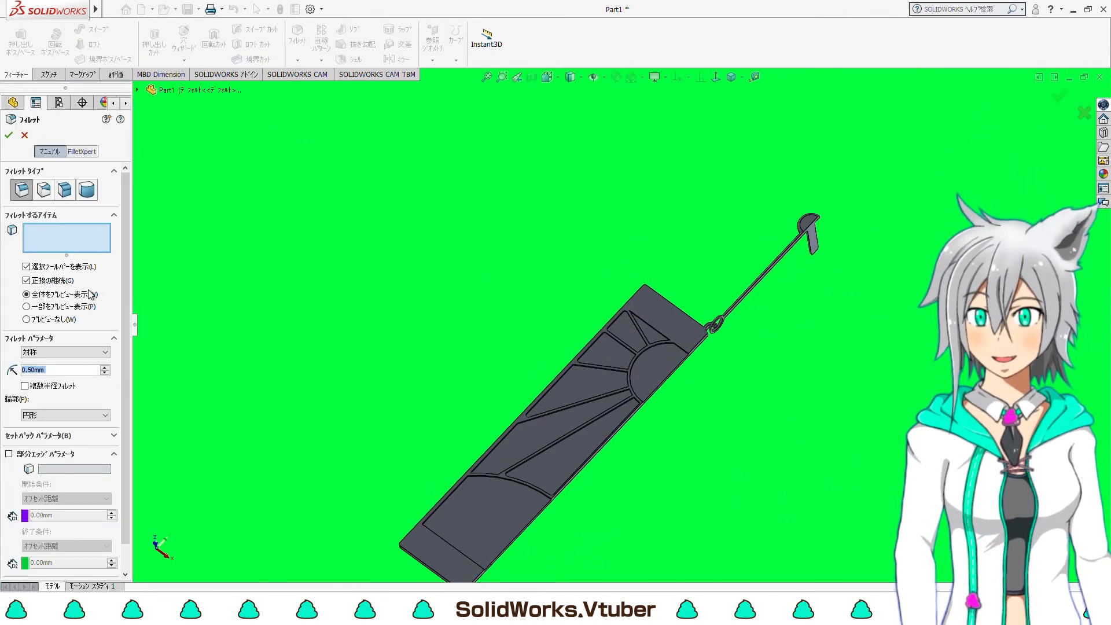
Fillet the sharp tip of the top triangular recess with a 0.1 mm radius
scroll(677, 324, "down", 8)
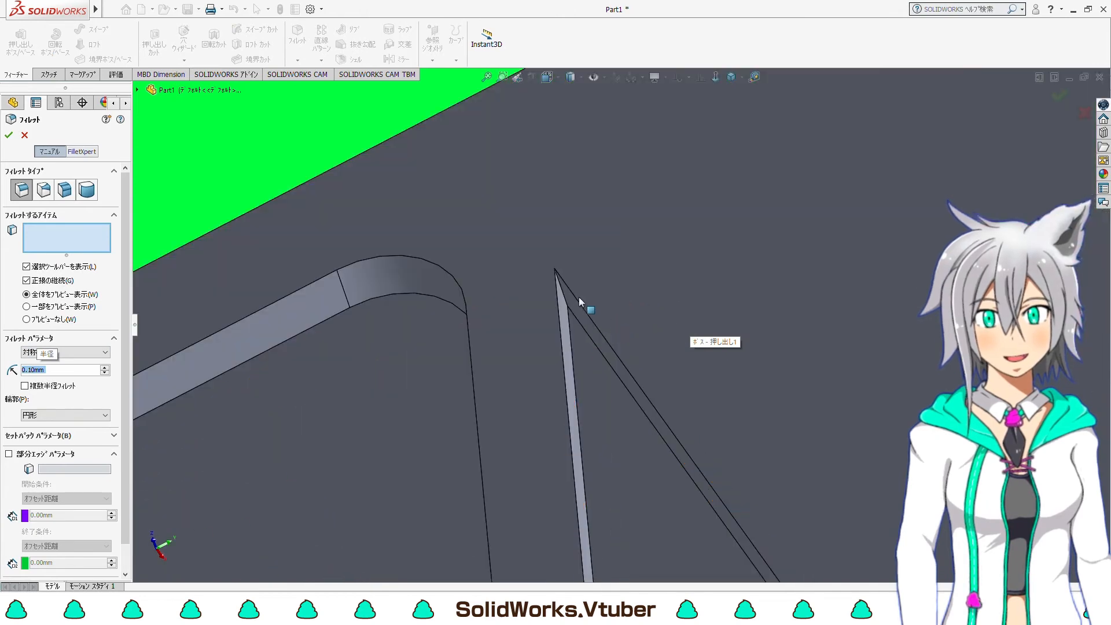
left_click(559, 311)
scroll(560, 325, "up", 2)
right_click(560, 326)
middle_click_drag(560, 325, 587, 315)
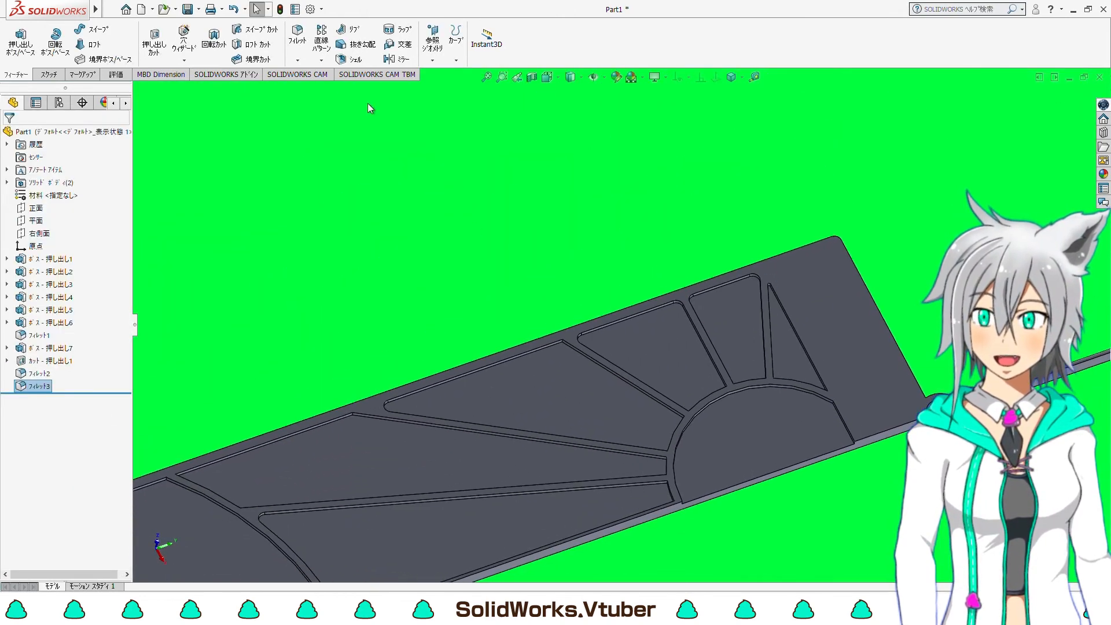
Fillet the three remaining obtuse panel corners along the outer frame and the arc with a 2 mm radius, and save the part
left_click(297, 35)
scroll(572, 354, "down", 5)
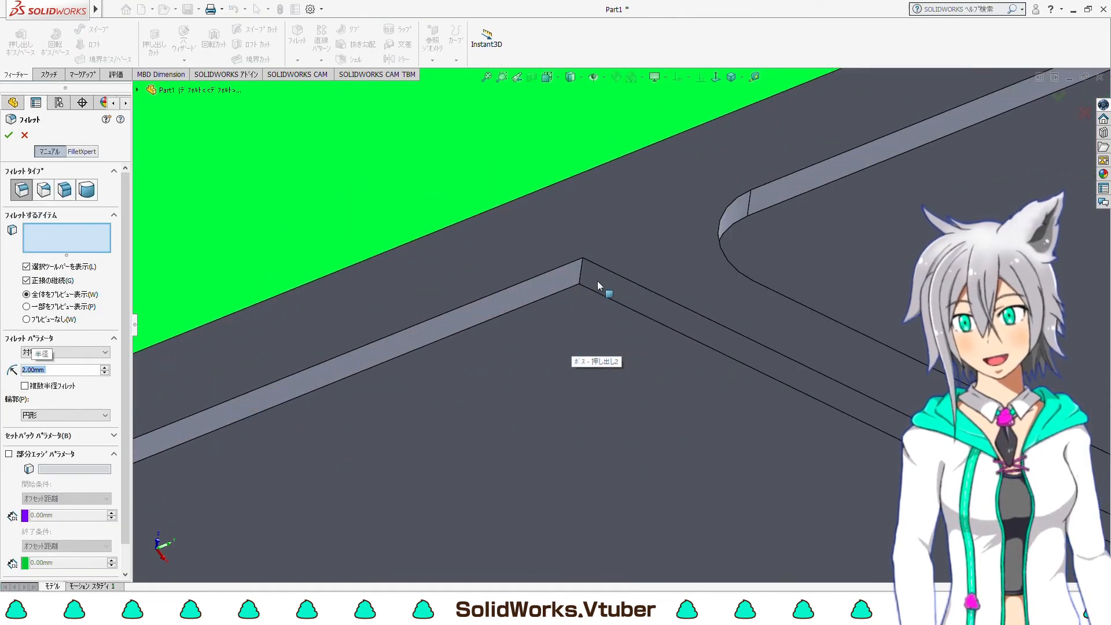
left_click(581, 272)
scroll(480, 407, "up", 5)
scroll(519, 353, "down", 5)
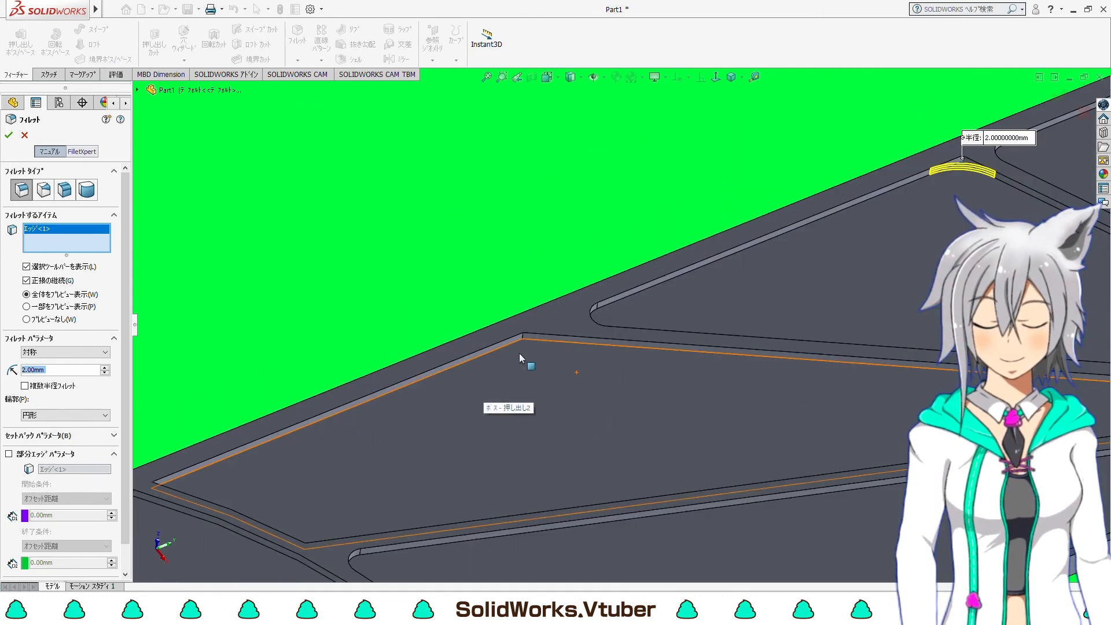
left_click(560, 317)
middle_click_drag(559, 318, 648, 319)
scroll(659, 318, "up", 4)
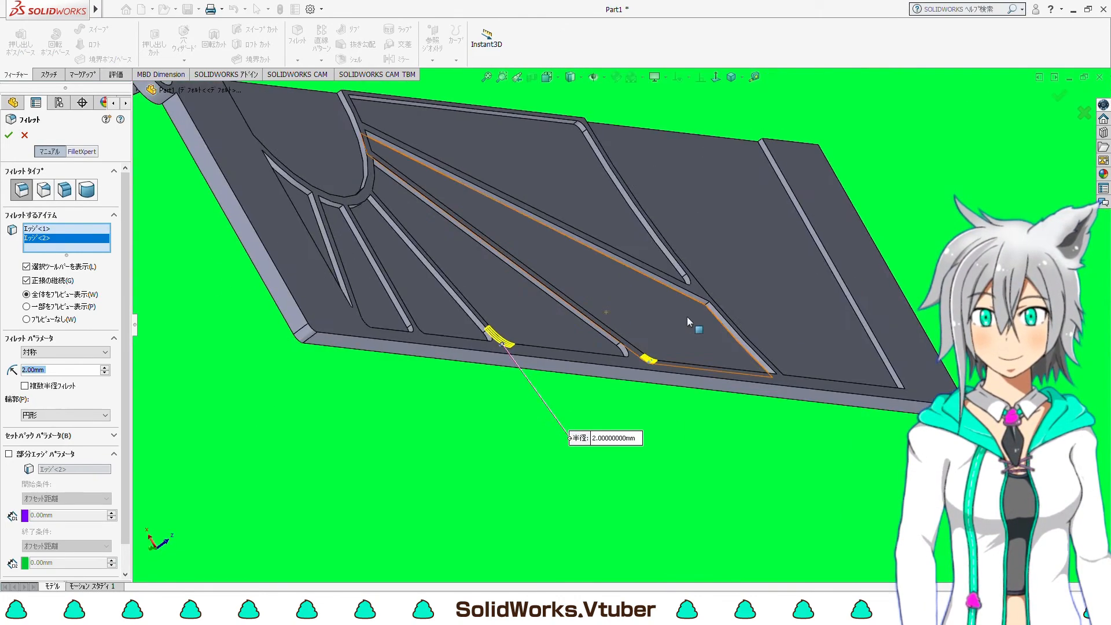
scroll(703, 325, "down", 5)
left_click(701, 322)
scroll(702, 324, "up", 5)
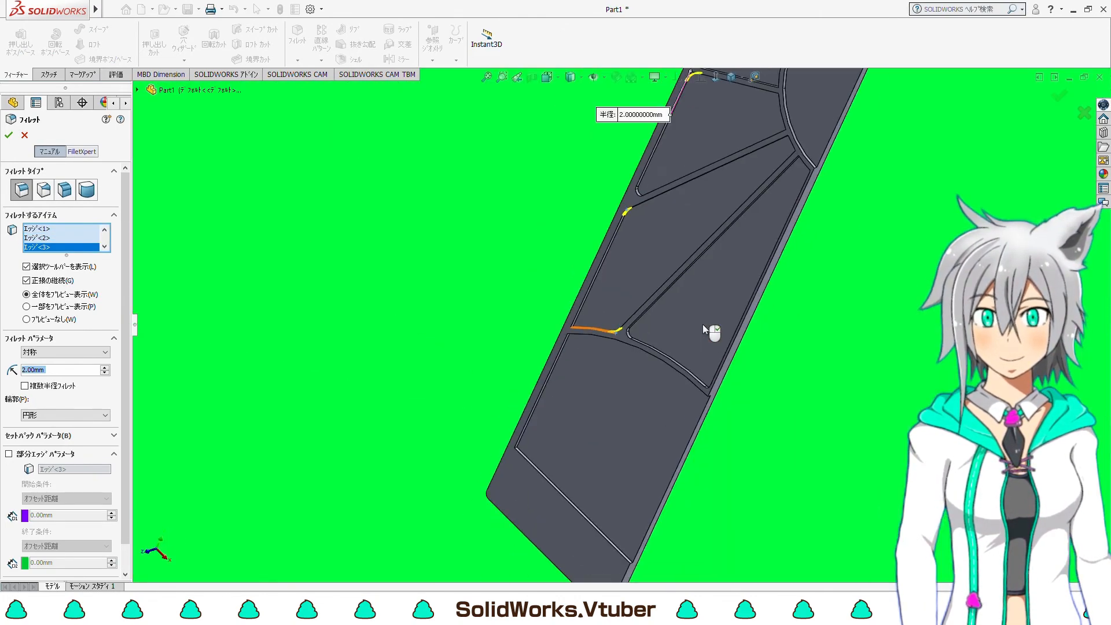
key("Return")
scroll(623, 388, "up", 6)
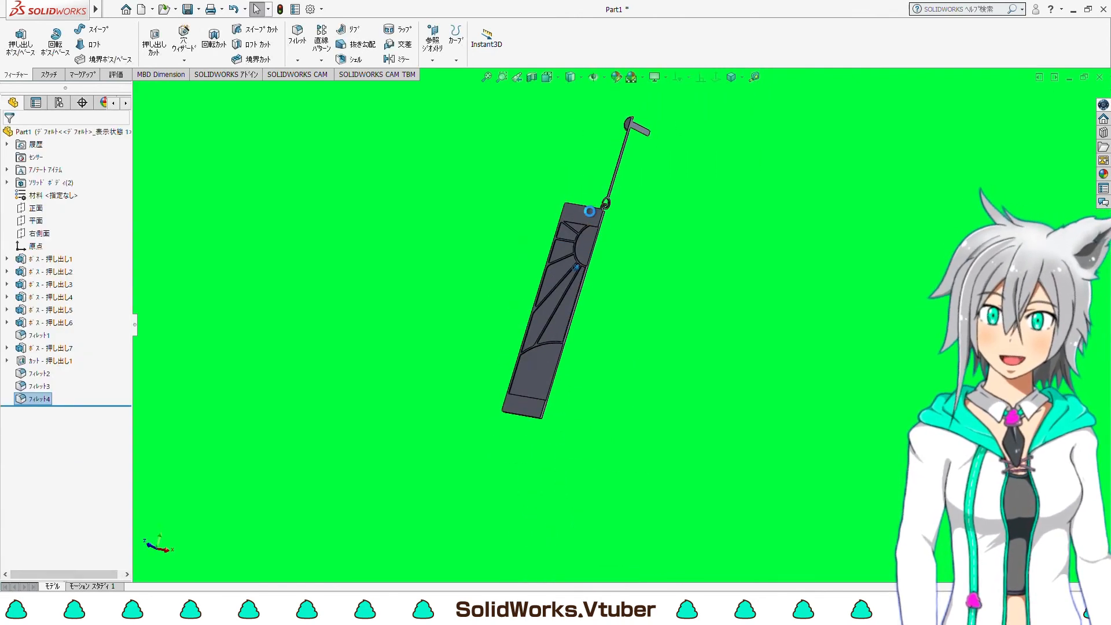
left_click(122, 14)
left_click(382, 305)
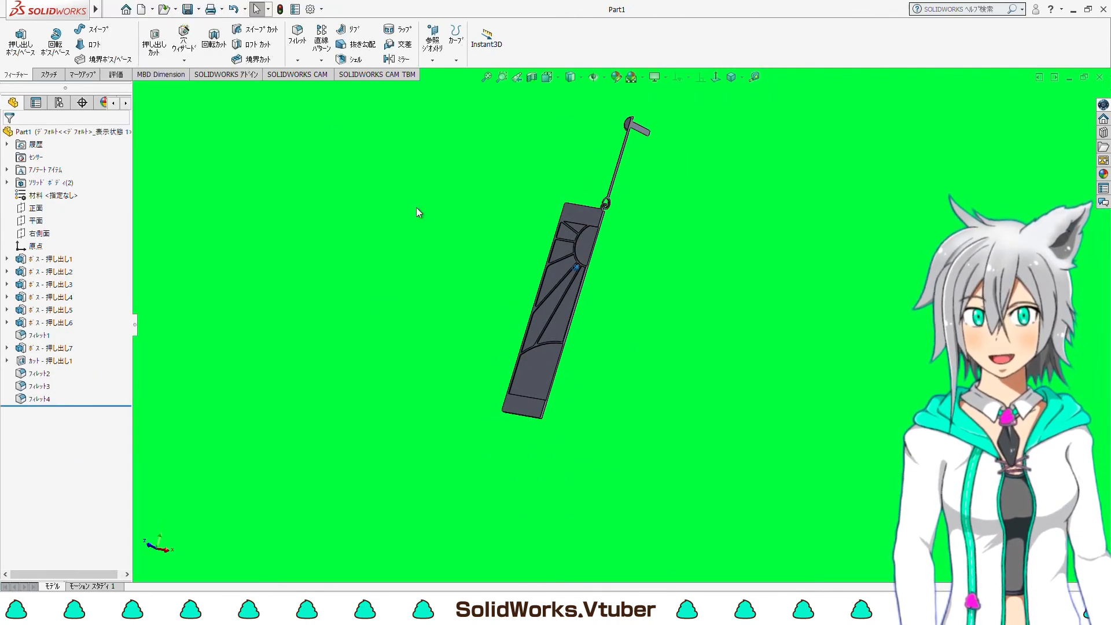
Mirror the half-plate body about its center cut face with solids merged (ソリッドのマージ)
left_click(399, 59)
scroll(593, 219, "down", 8)
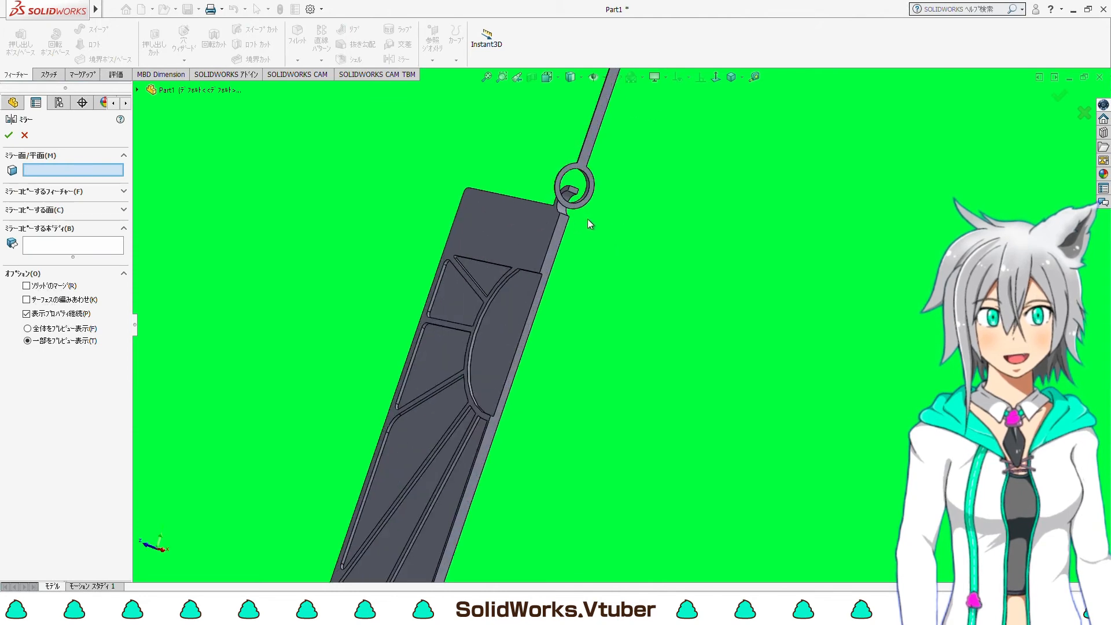
left_click(540, 312)
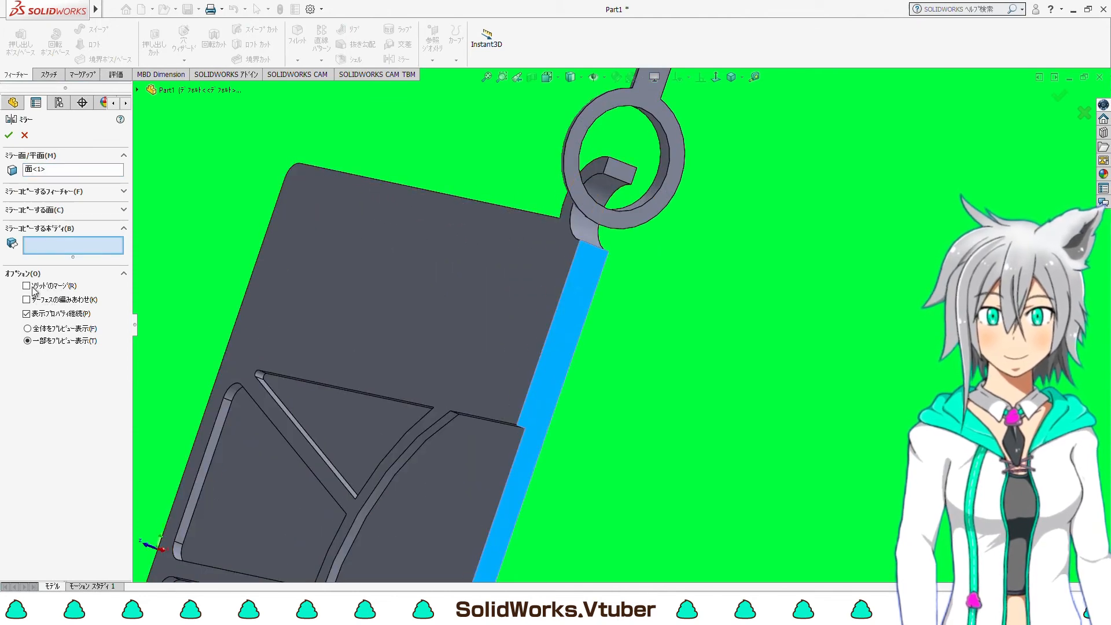
left_click(422, 272)
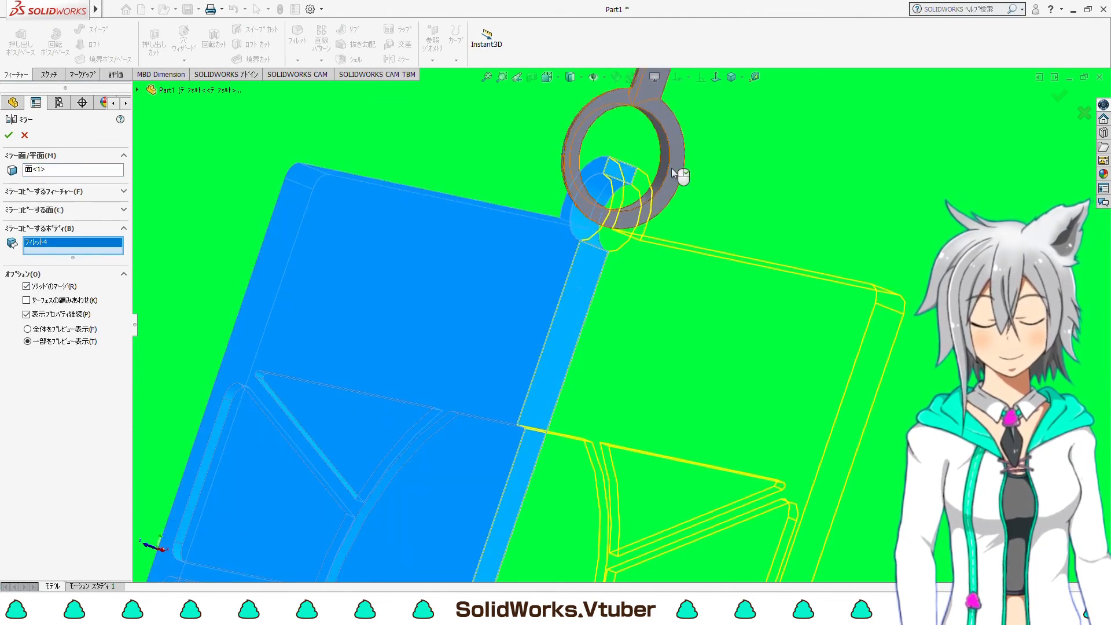
scroll(671, 167, "up", 10)
right_click(640, 233)
middle_click_drag(640, 232, 560, 297)
scroll(560, 297, "up", 4)
scroll(584, 270, "down", 2)
middle_click_drag(604, 266, 538, 266, "ctrl")
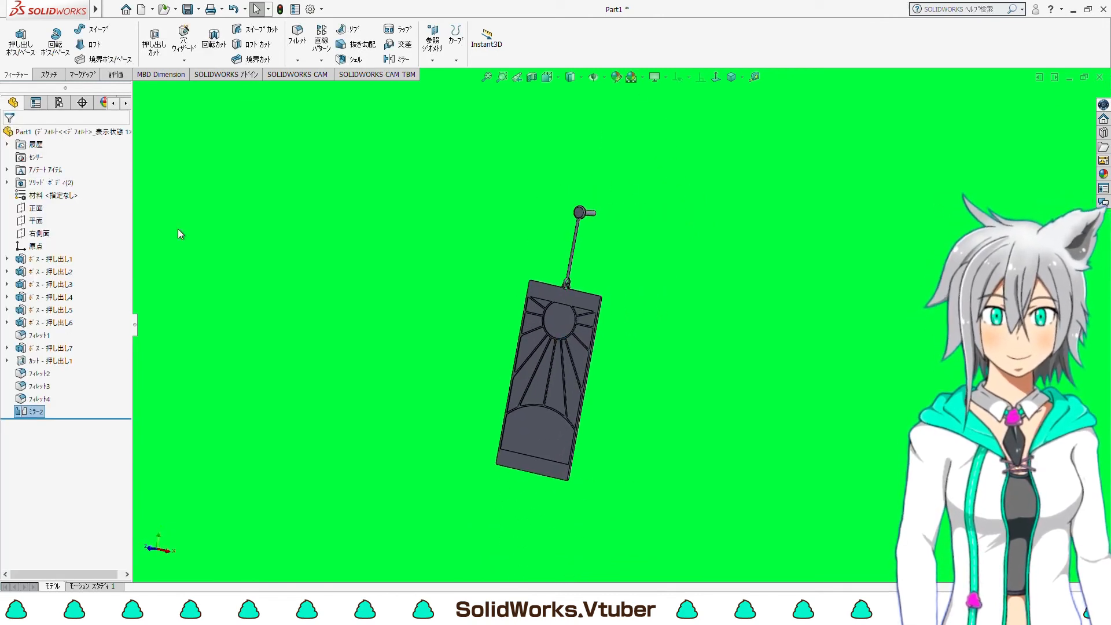
Color both solid bodies dark grey, RGB 64, 64, 64, using the Standard (標準) swatches
left_click(61, 184)
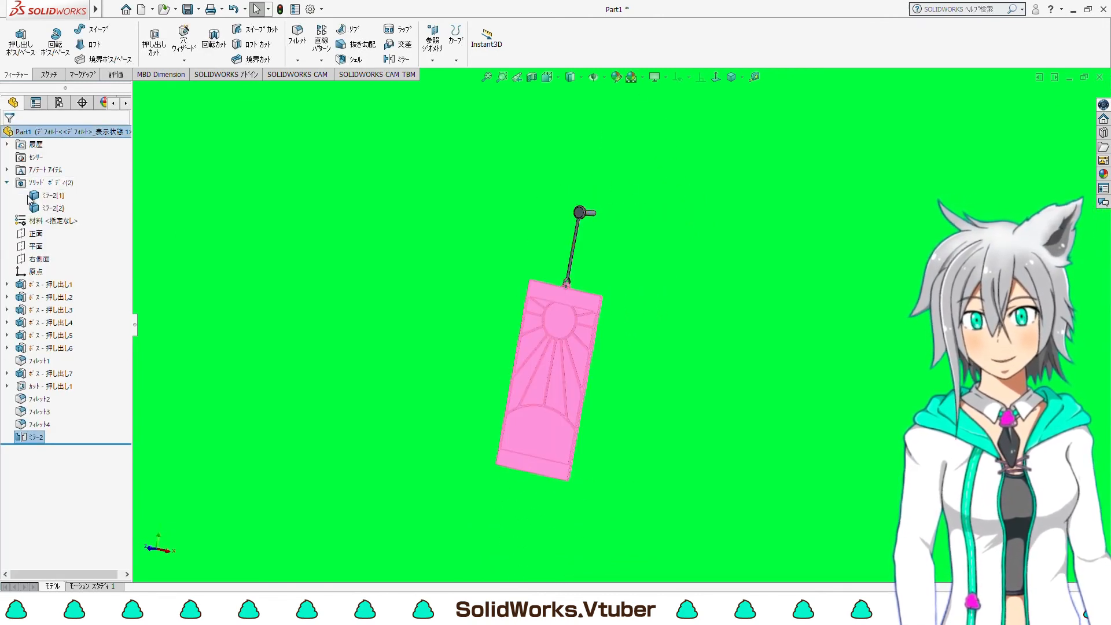
right_click(57, 212)
left_click(139, 198)
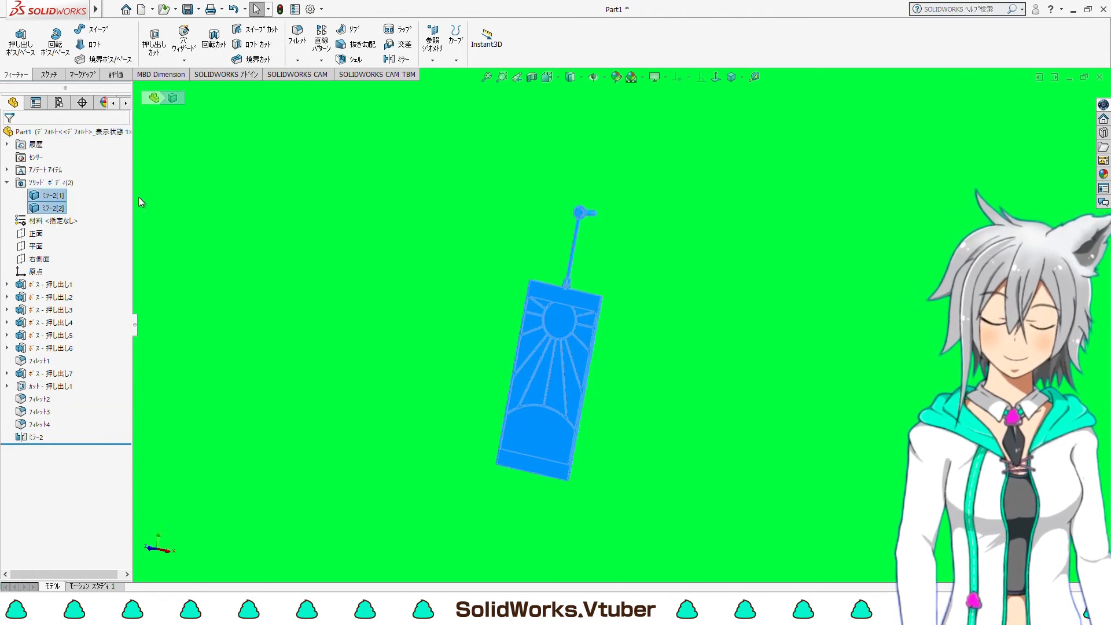
right_click(69, 203)
left_click(134, 182)
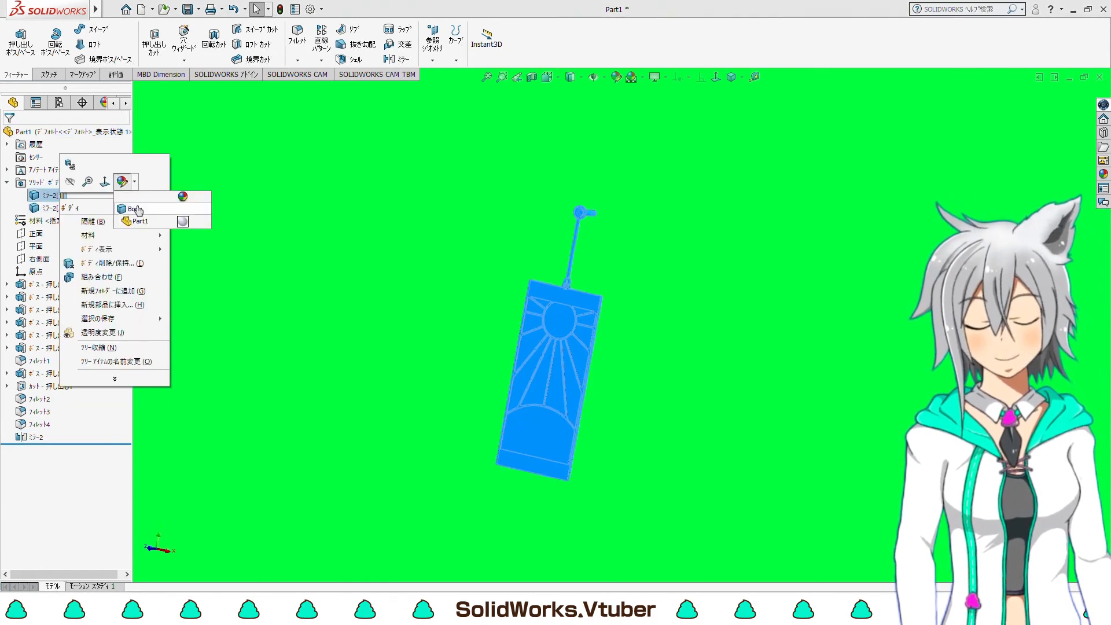
left_click(145, 205)
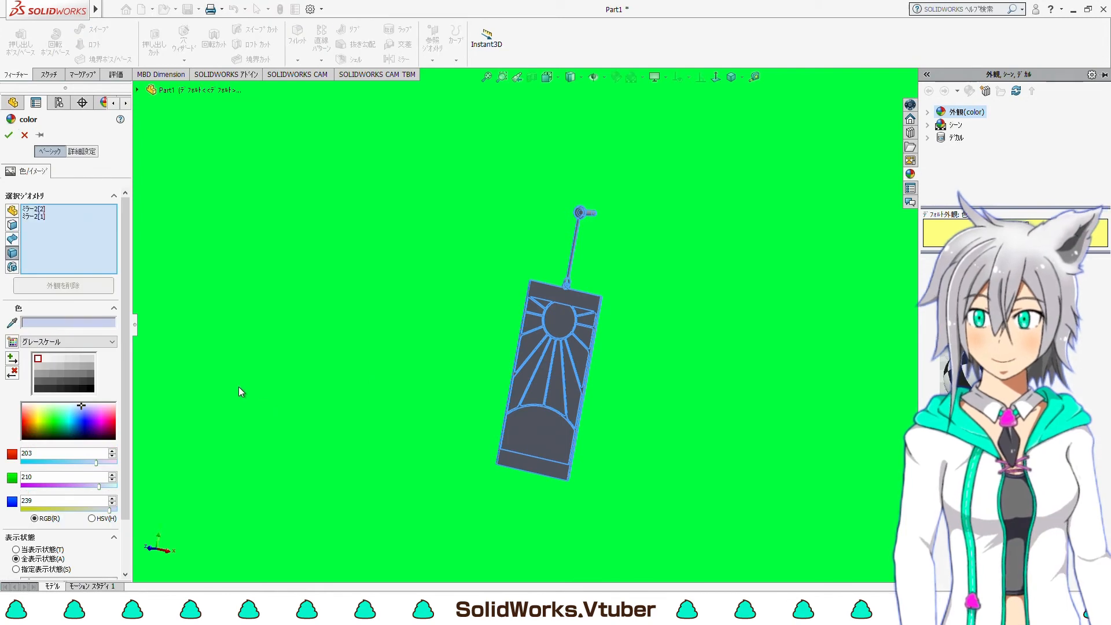
left_click(72, 342)
left_click(77, 371)
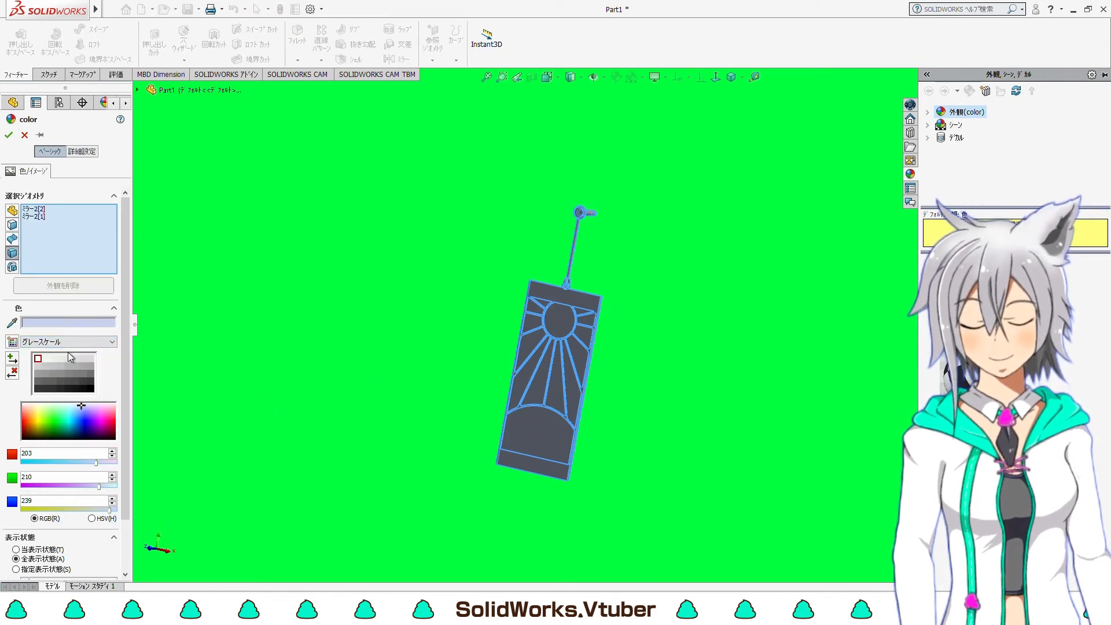
left_click(91, 381)
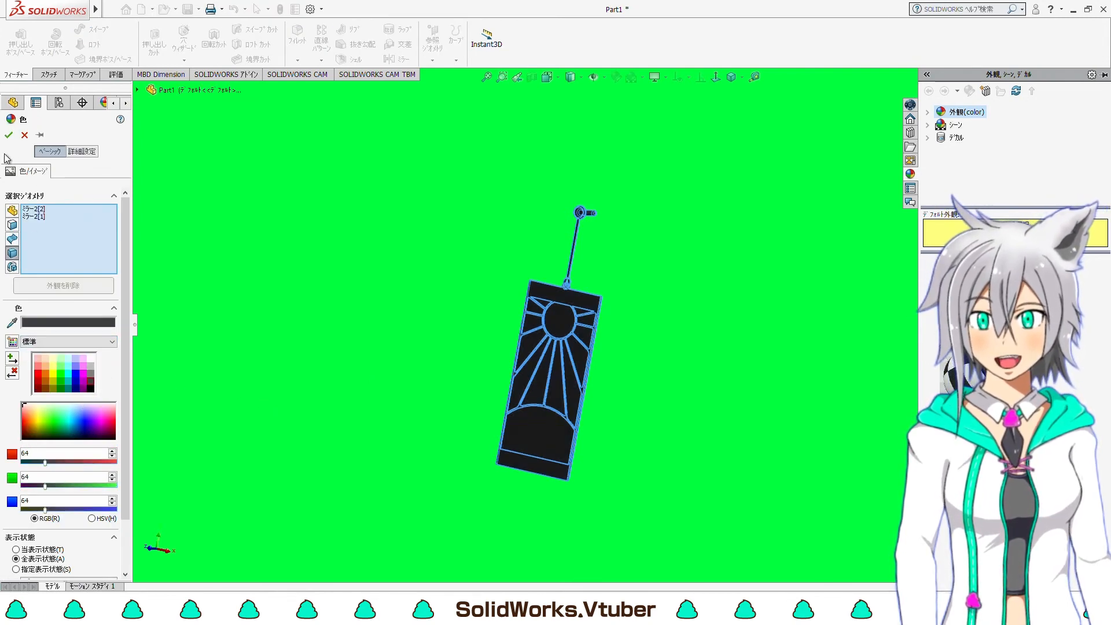
left_click(9, 135)
Color all the recessed ray-panel faces around the circle white
scroll(564, 314, "down", 8)
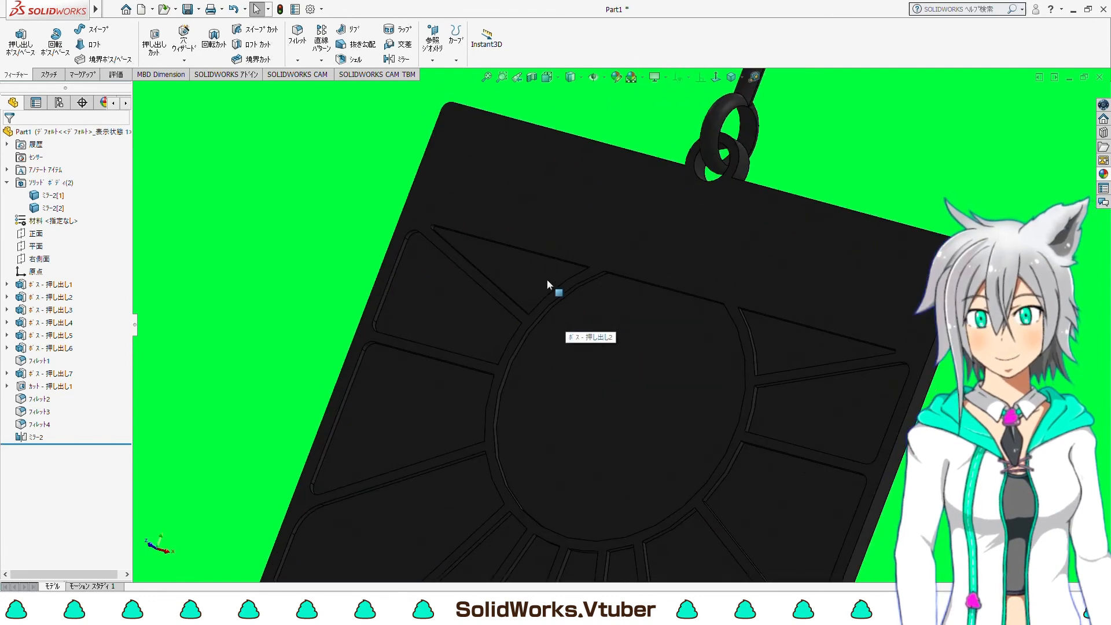
left_click(545, 279)
left_click(457, 326, "ctrl")
left_click(452, 413, "ctrl")
scroll(555, 445, "up", 4)
scroll(579, 454, "down", 3)
left_click(483, 403, "ctrl")
left_click(516, 440, "ctrl")
left_click(552, 468, "ctrl")
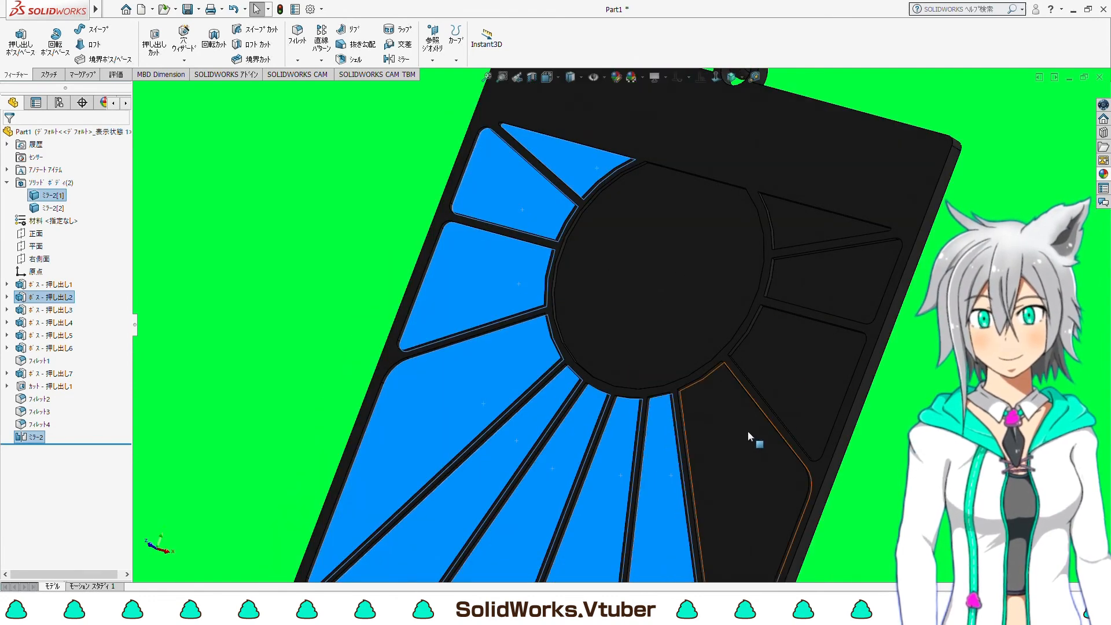
left_click(736, 449, "ctrl")
left_click(788, 369, "ctrl")
left_click(814, 276, "ctrl")
left_click(817, 227, "ctrl")
right_click(817, 227)
left_click(862, 193)
left_click(882, 220)
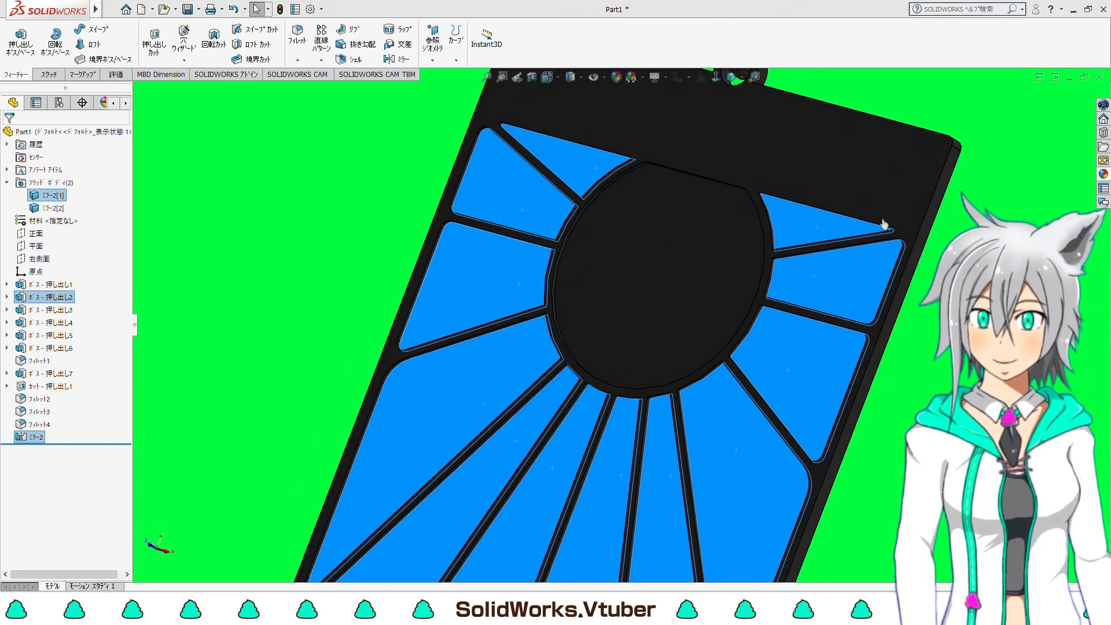
left_click(90, 357)
left_click(9, 135)
Color the recessed circular face red, RGB 255, 0, 0
right_click(665, 308)
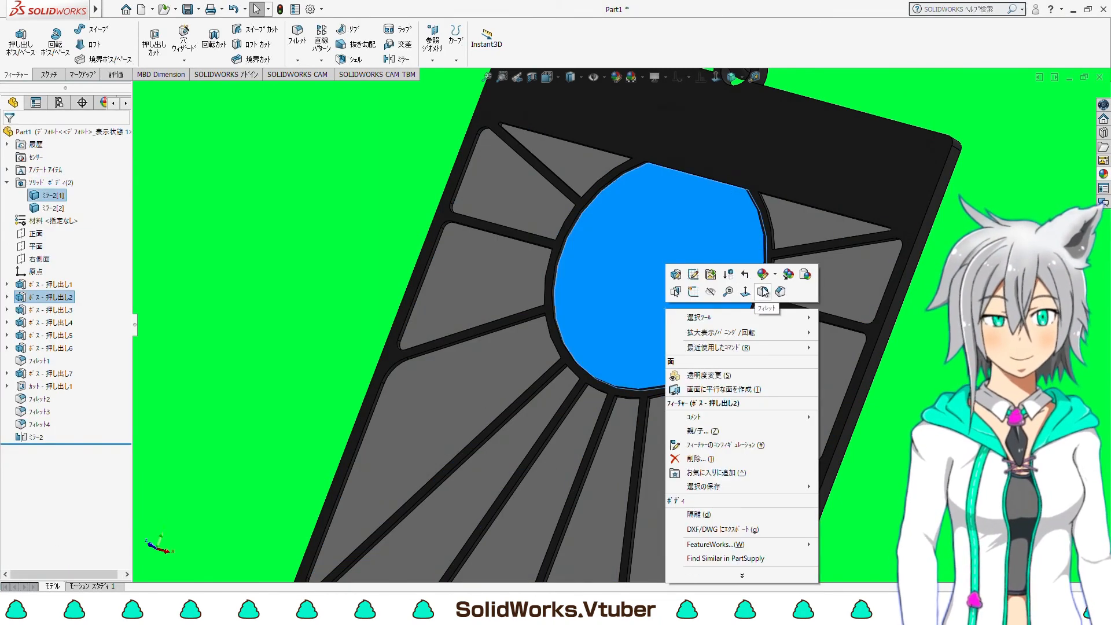
left_click(764, 276)
left_click(772, 301)
left_click(37, 376)
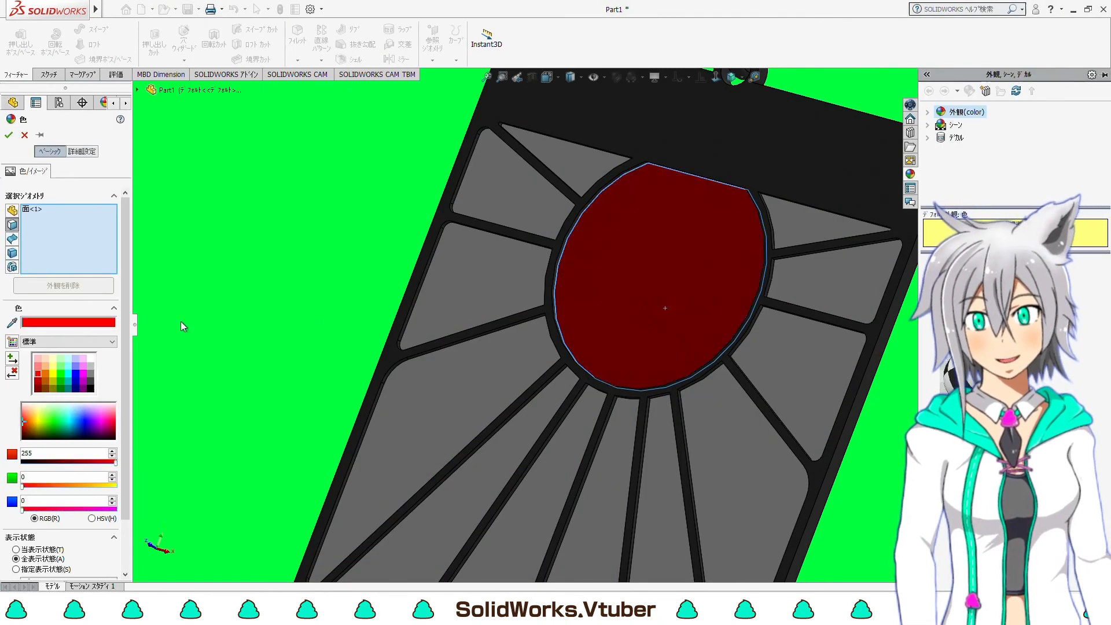
scroll(181, 322, "up", 4)
left_click(9, 135)
Color the recessed arched face below the rays pale green using the Standard (標準) swatches
scroll(570, 428, "up", 4)
scroll(578, 435, "down", 2)
right_click(565, 435)
left_click(664, 317)
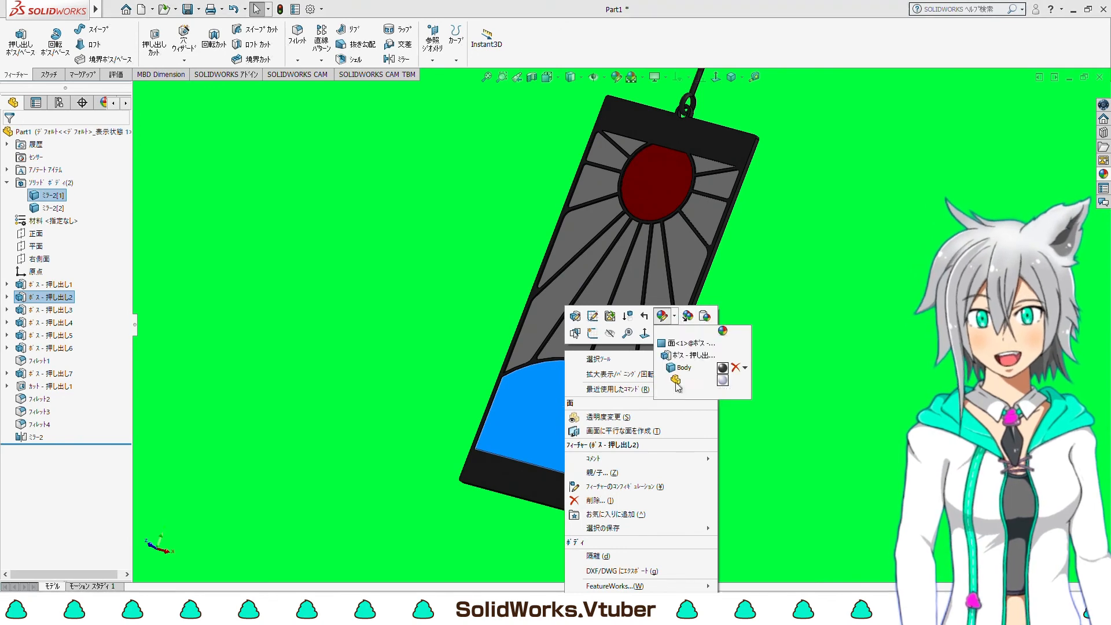
left_click(678, 354)
left_click(61, 307)
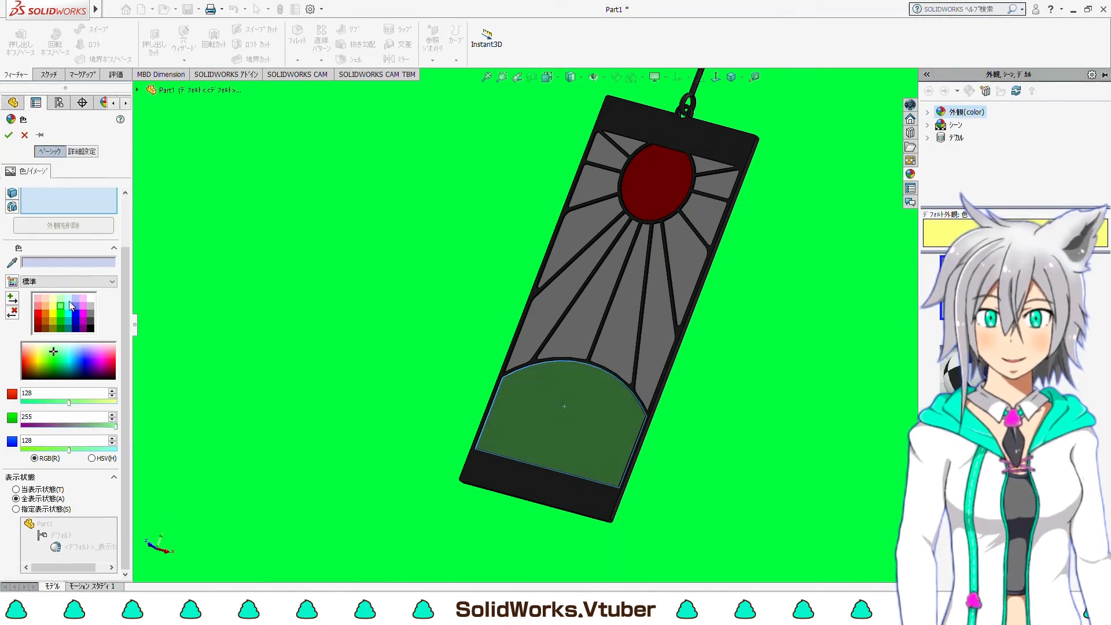
left_click(60, 298)
left_click(8, 135)
scroll(364, 230, "down", 2)
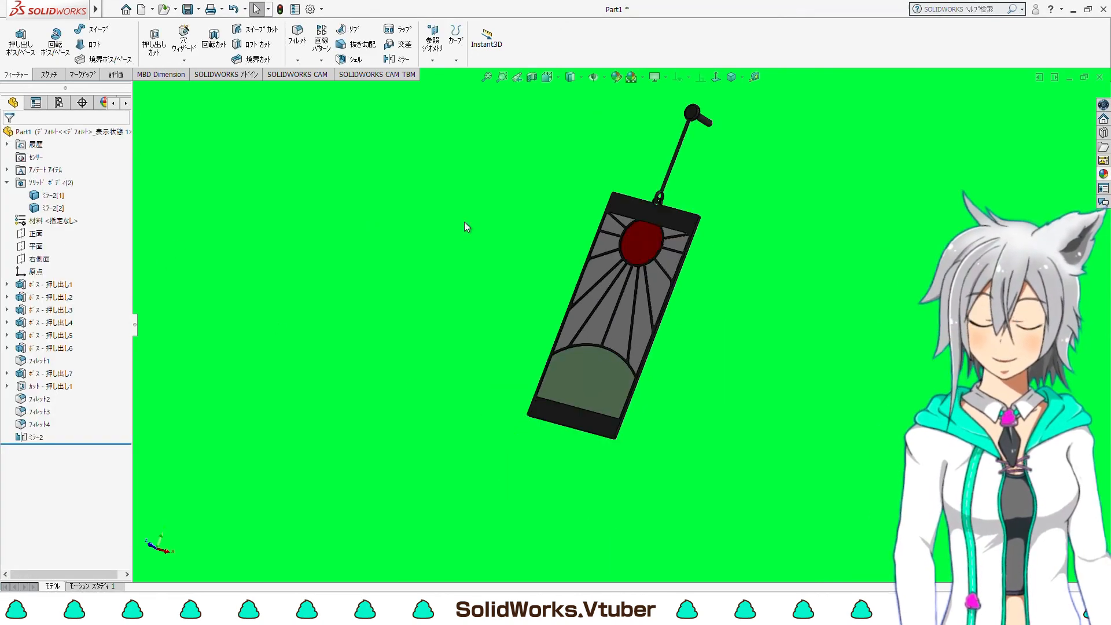
Reposition directional light 1 (指向性1) so that it illuminates the front faces of the pendant
right_click(116, 131)
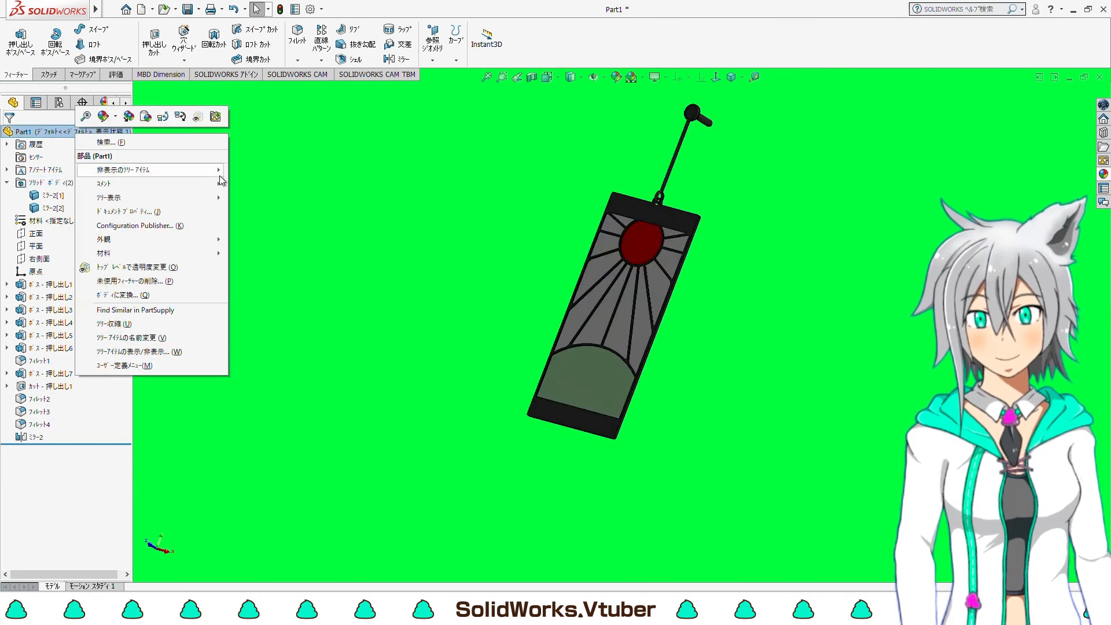
mouse_move(219, 174)
mouse_move(301, 197)
mouse_move(405, 212)
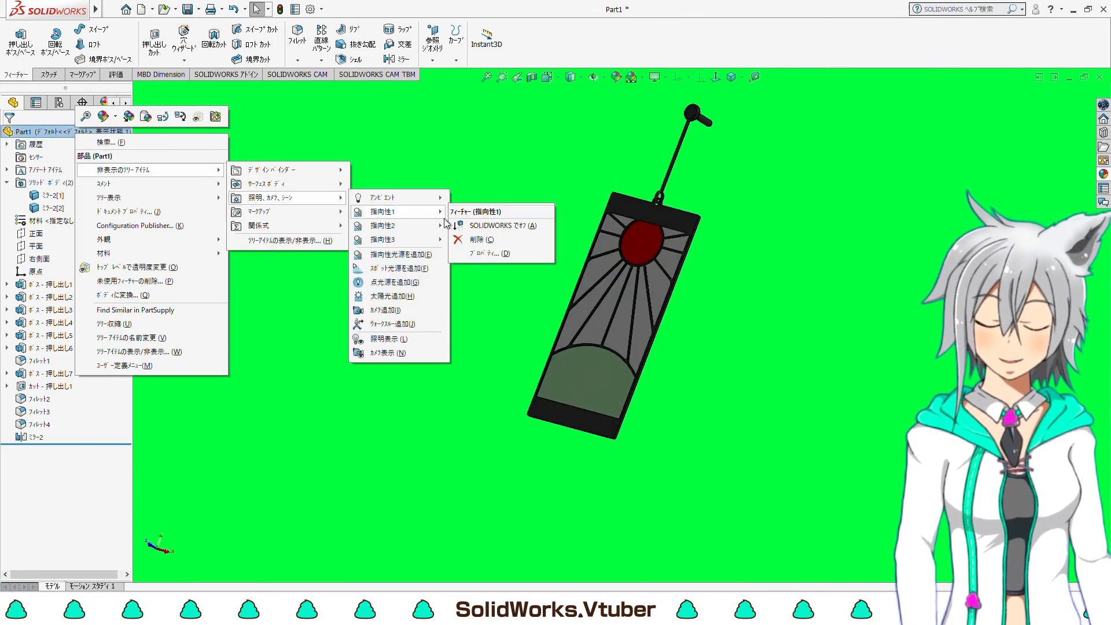
left_click(483, 253)
left_click_drag(852, 169, 651, 104)
scroll(658, 215, "up", 3)
left_click(9, 135)
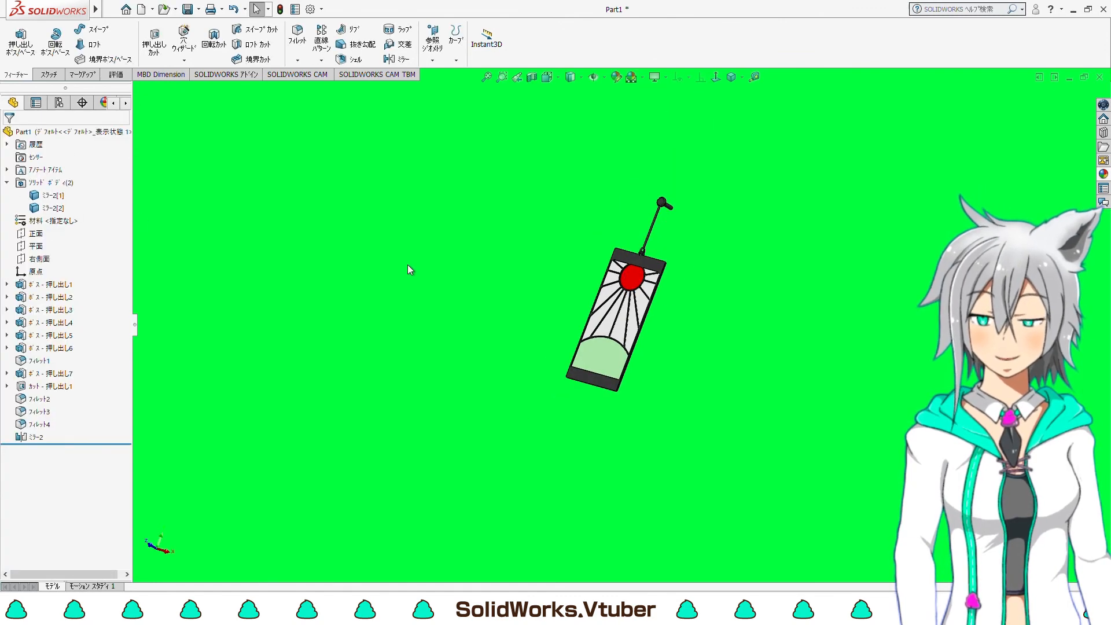
Create a new assembly and insert two instances of Part1 side by side
scroll(665, 281, "down", 5)
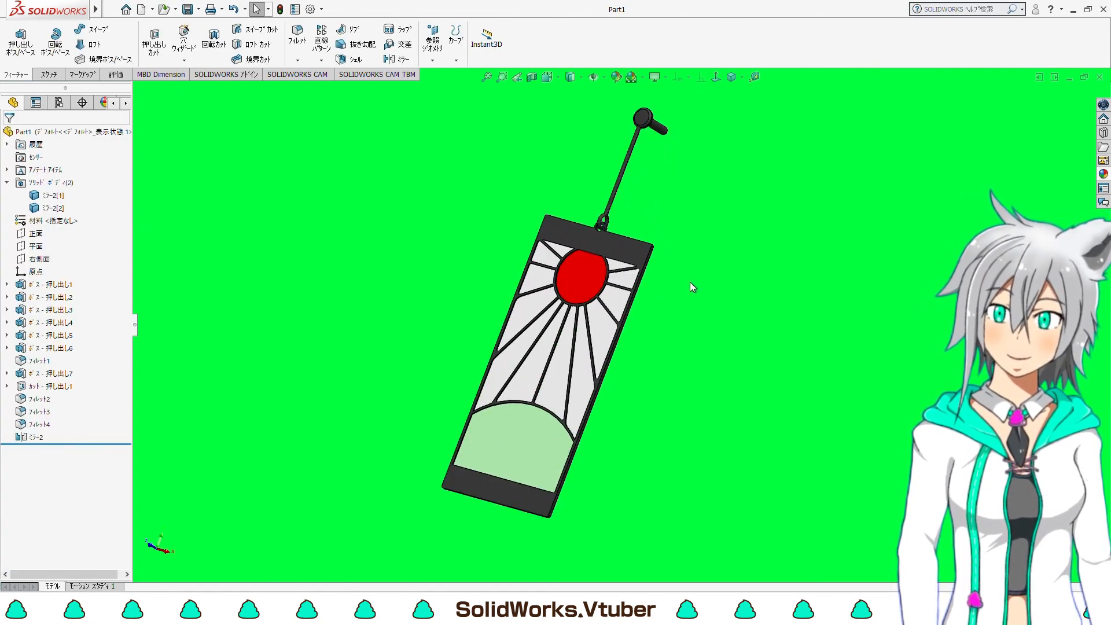
scroll(689, 282, "up", 5)
key("ctrl+n")
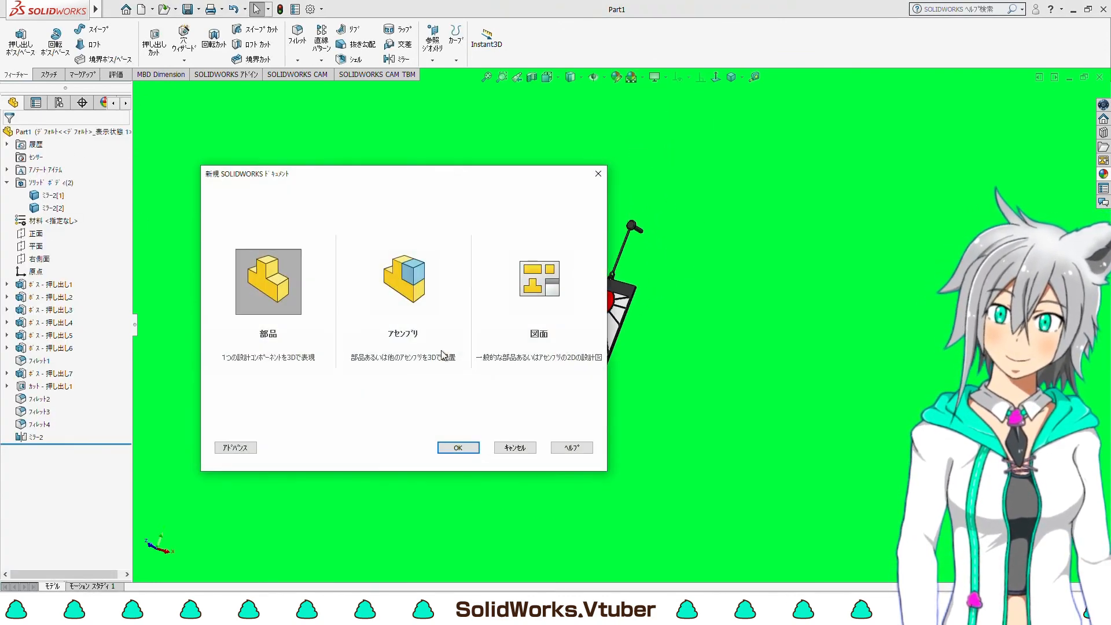
left_click(403, 303)
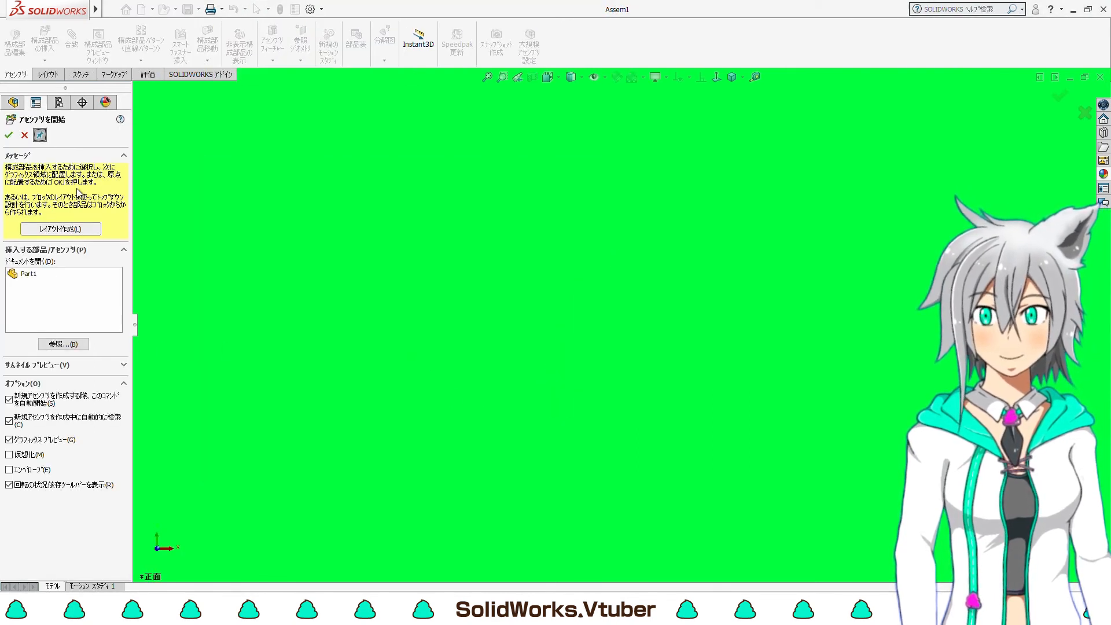
left_click(31, 277)
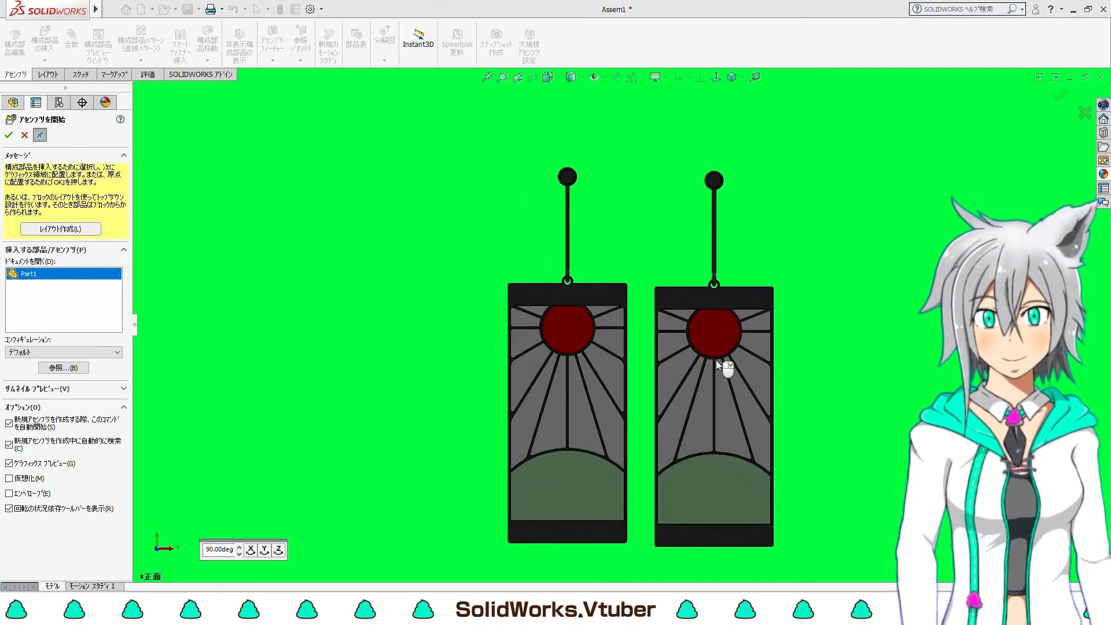
left_click(725, 355)
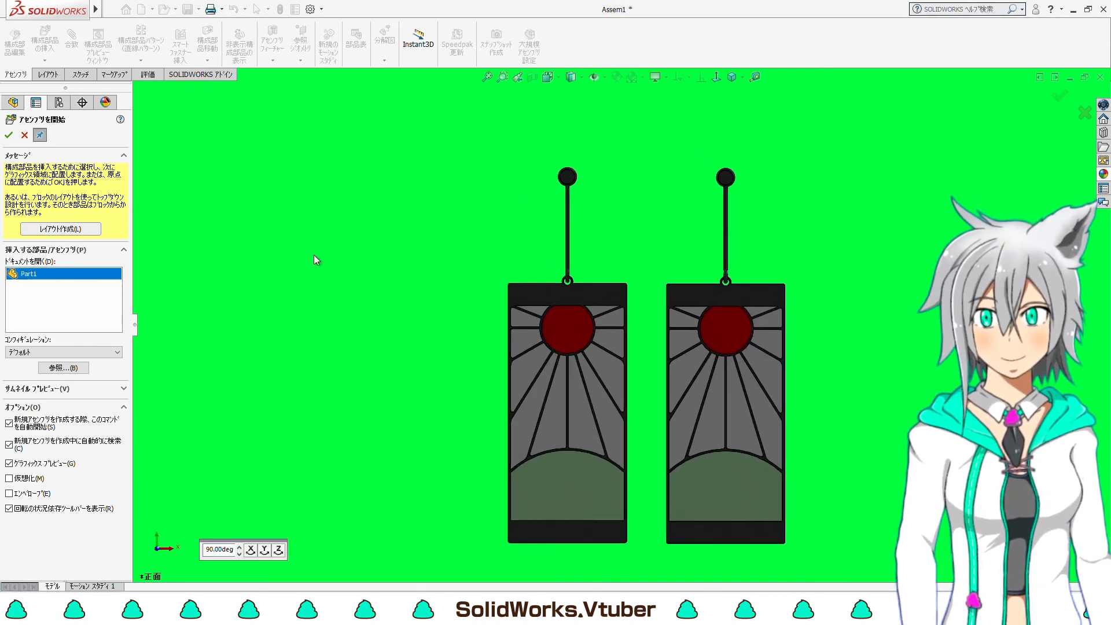
left_click(8, 135)
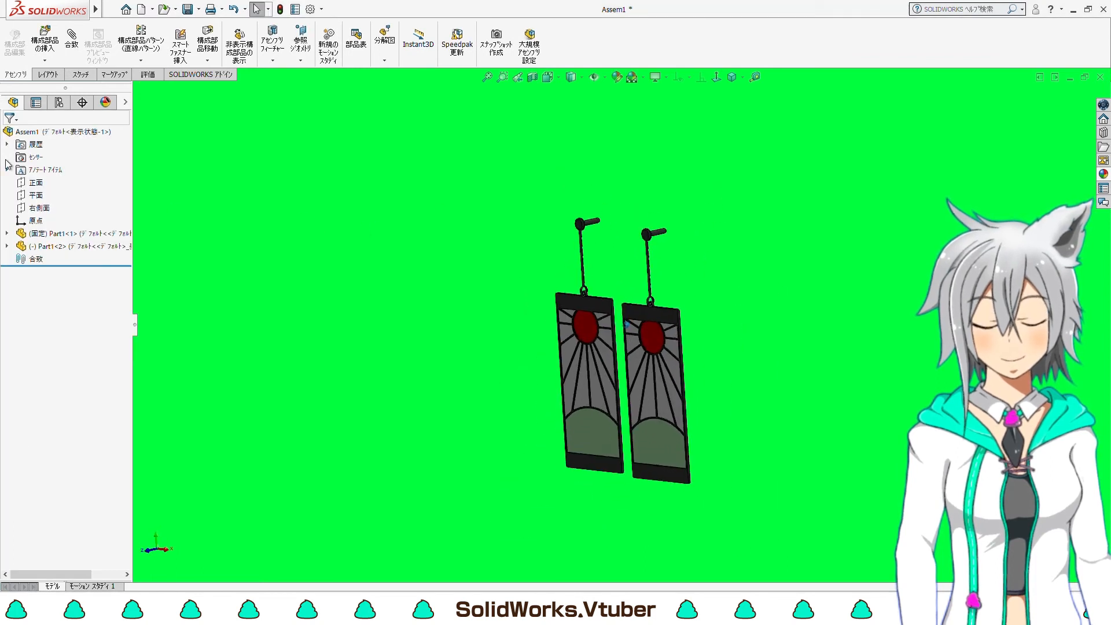
Aim the assembly's directional light 1 (指向性1) at the front faces, at about 25.3° longitude and 32.16° latitude
right_click(57, 132)
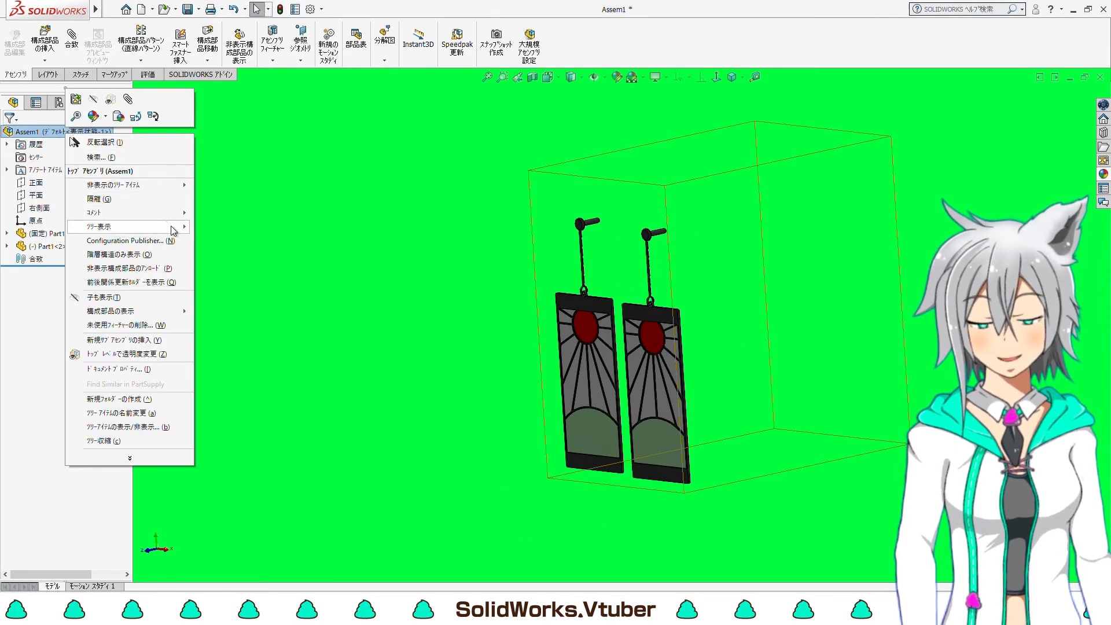
mouse_move(184, 186)
mouse_move(305, 213)
mouse_move(396, 229)
left_click(454, 268)
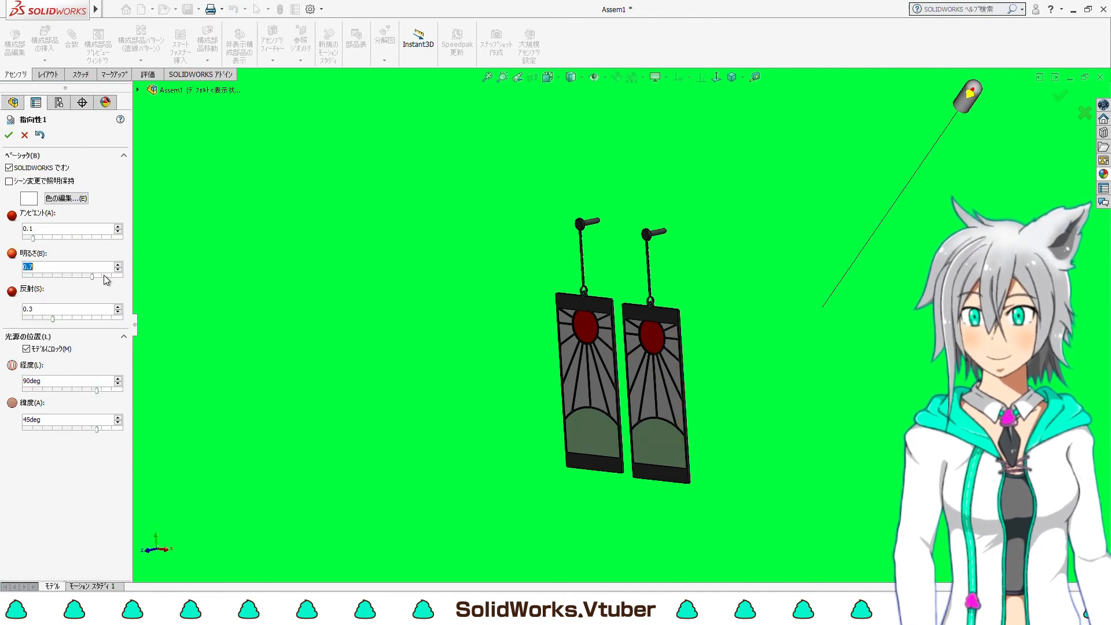
middle_click_drag(521, 289, 579, 324)
left_click_drag(1004, 164, 732, 182)
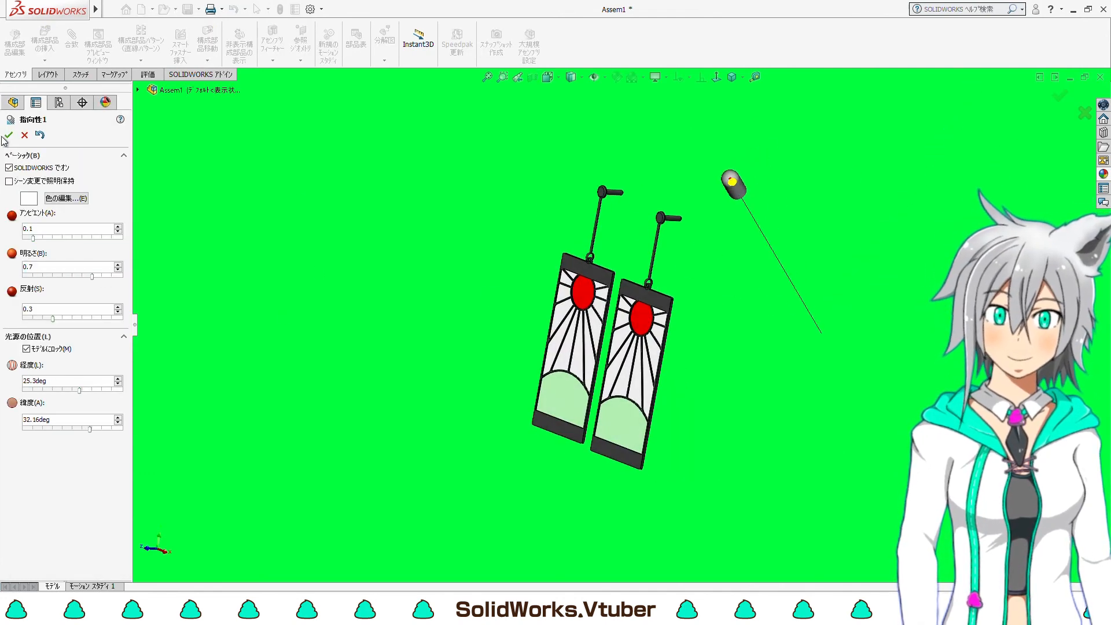
left_click(9, 134)
Move and rotate the second Part1 instance so it hangs at an angle partly in front of the first one
left_click_drag(672, 327, 645, 321)
right_click_drag(644, 321, 769, 428)
middle_click_drag(770, 428, 694, 312)
right_click_drag(661, 288, 605, 286)
middle_click_drag(648, 301, 671, 439)
right_click_drag(665, 444, 689, 445)
middle_click_drag(688, 445, 701, 449)
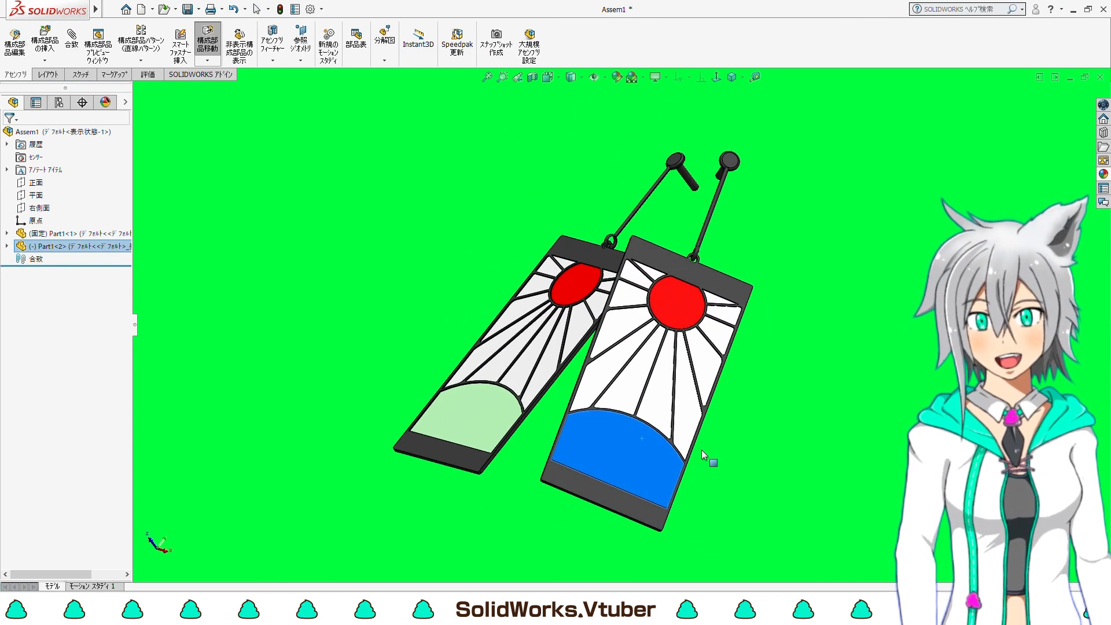
Deselect the moved component and switch the assembly view to perspective display
left_click(637, 123)
left_click(655, 77)
left_click(673, 124)
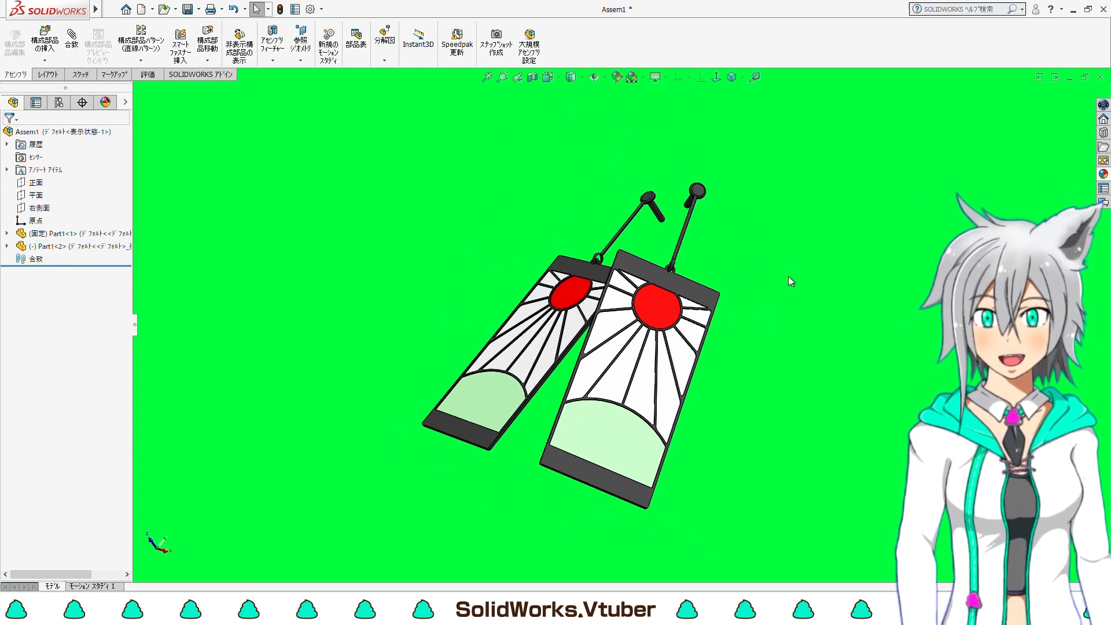